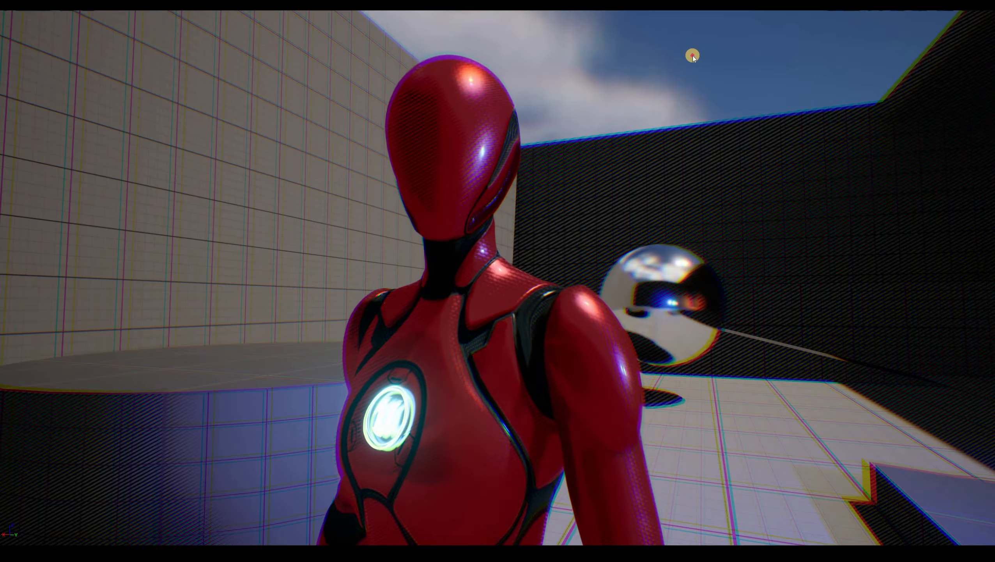
Compare the red mannequin's line and dot shading with the face in the reference image, and minimize the image.
left_click_drag(689, 172, 739, 163)
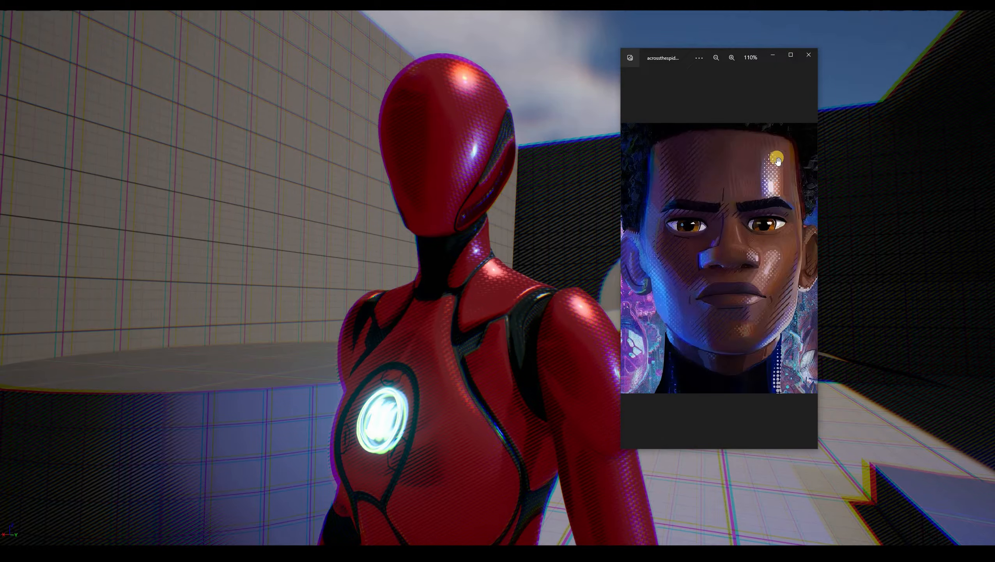
scroll(778, 163, "up", 1)
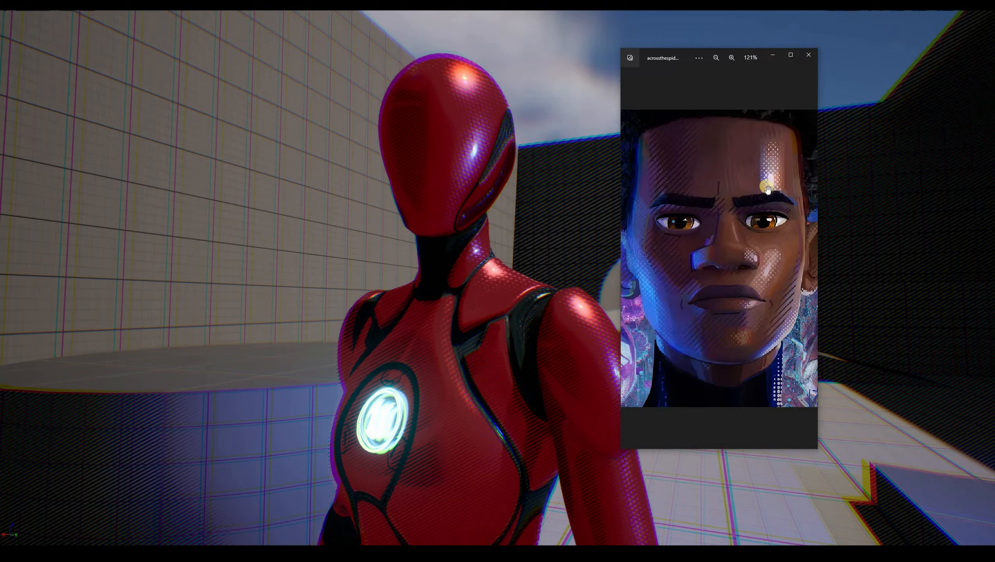
scroll(769, 188, "down", 1)
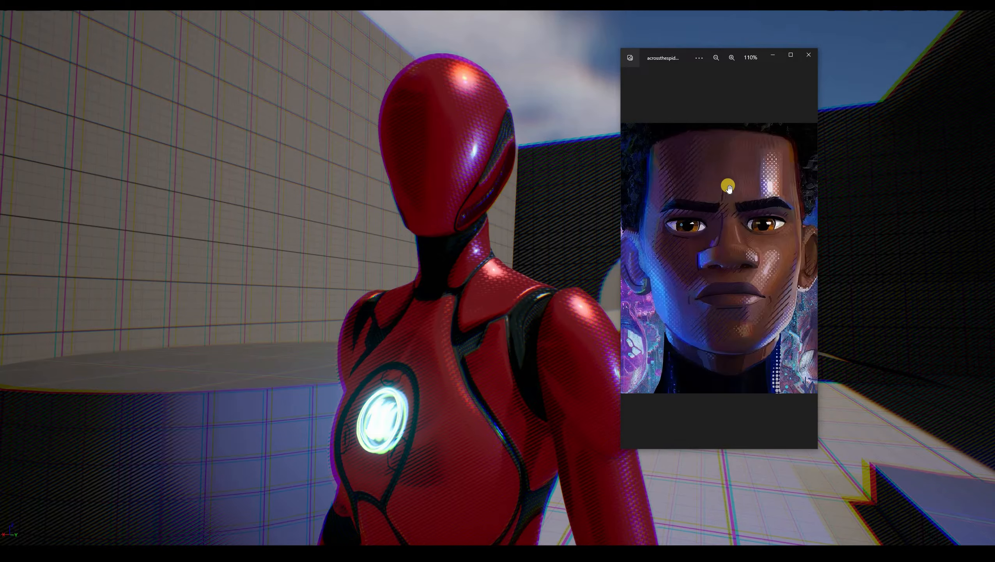
left_click(774, 55)
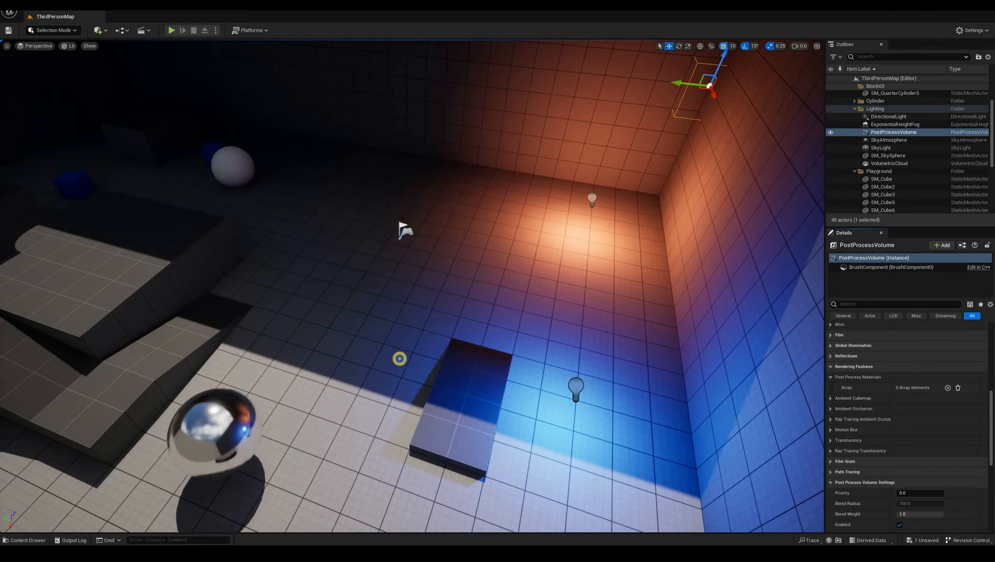
Check that Infinite Extent (Unbound) is enabled in the PostProcessVolume settings.
right_click_drag(450, 376, 654, 331)
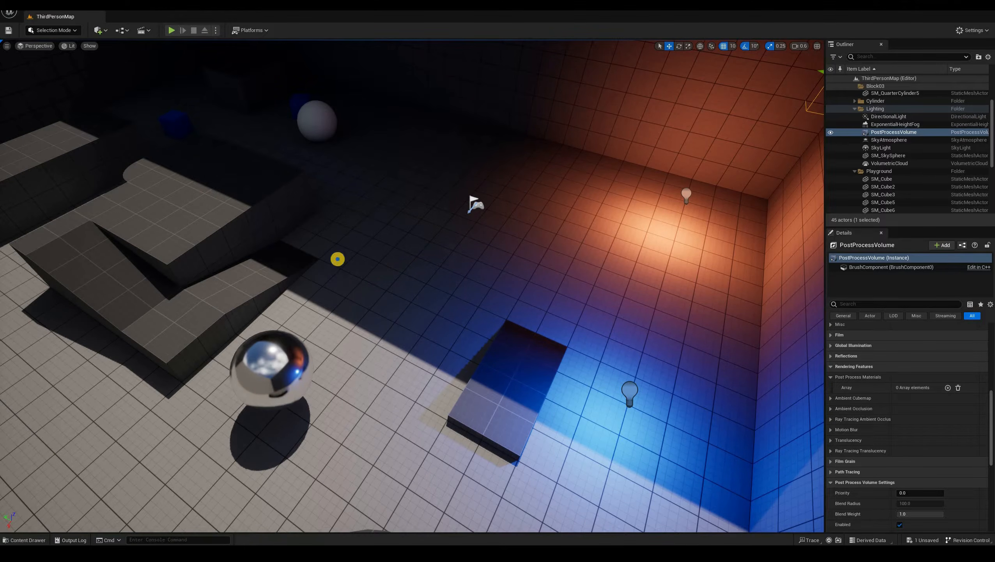
right_click_drag(488, 98, 869, 131)
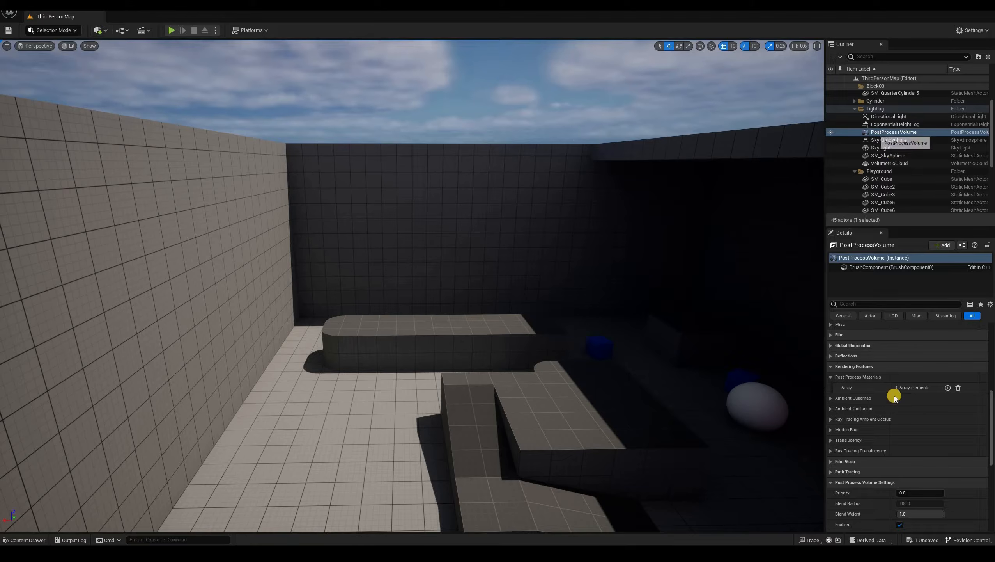
scroll(839, 461, "down", 4)
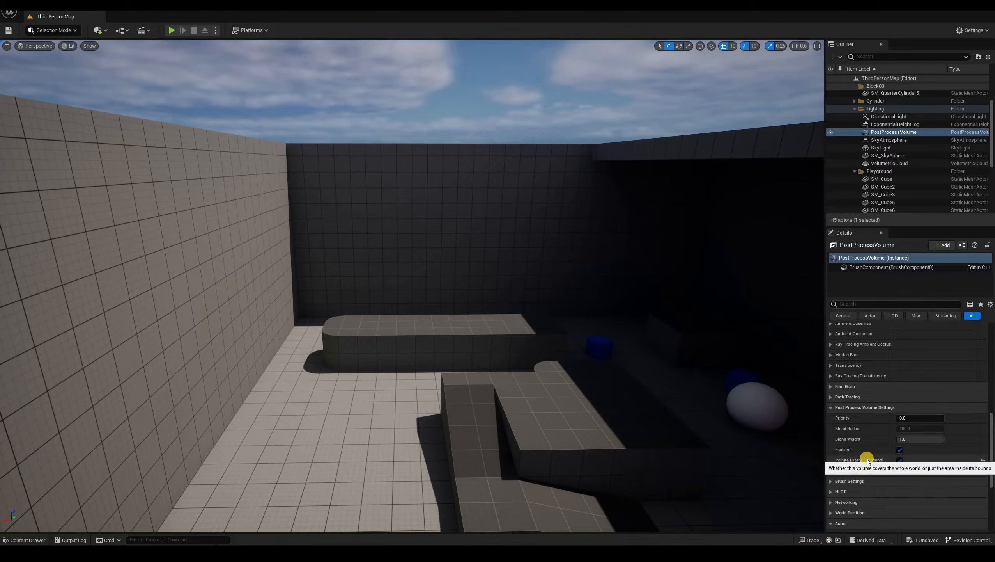
left_click(899, 460)
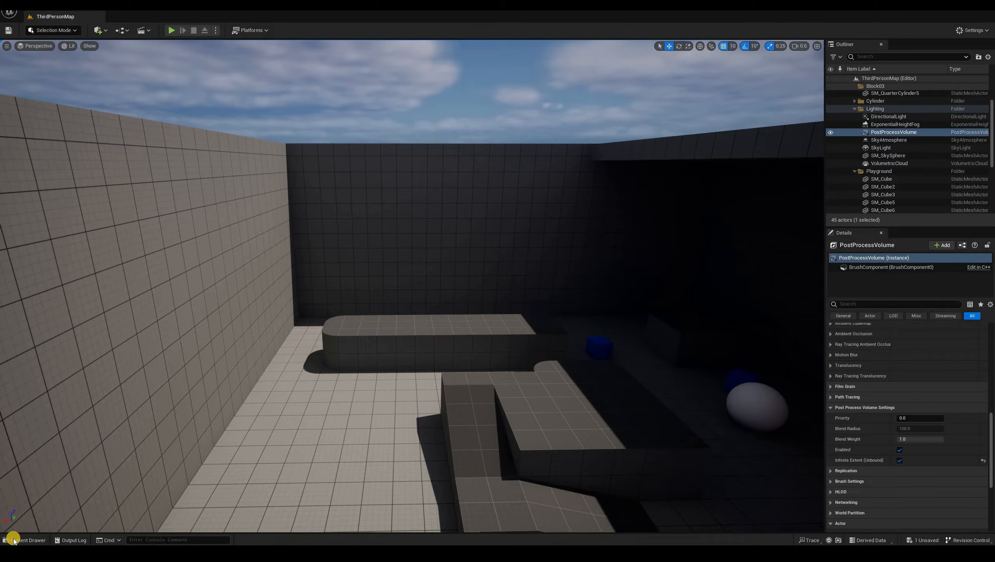
scroll(908, 409, "up", 5)
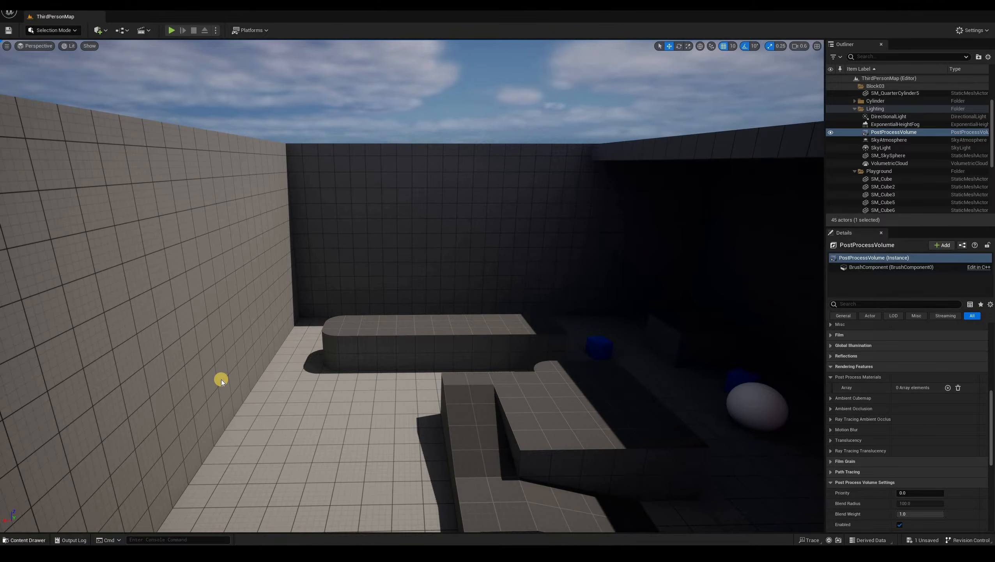
Force delete the existing PP_Comic_Tutorial material from the Comic_shader Tutorial folder.
key("ctrl+space")
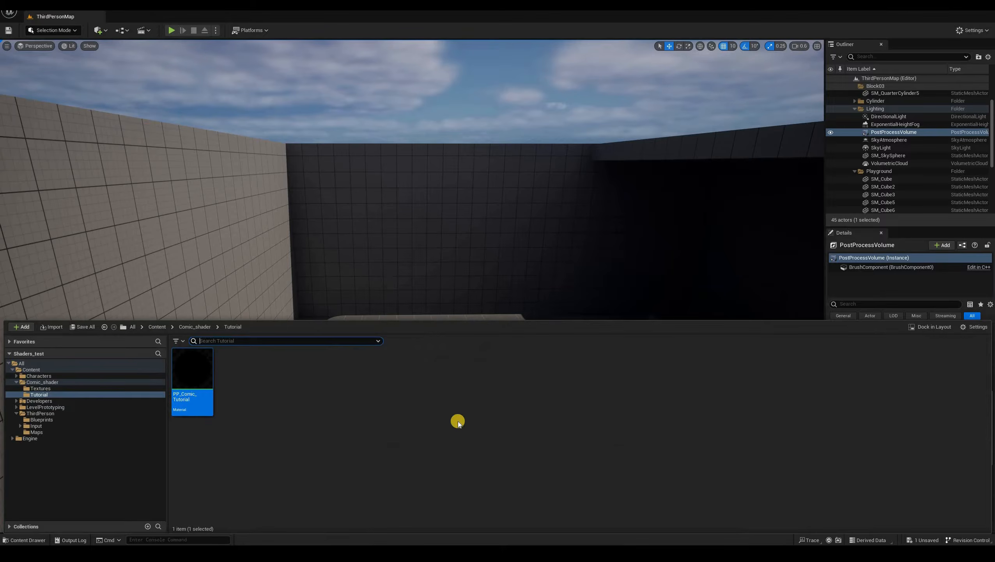
left_click(196, 372)
key("Delete")
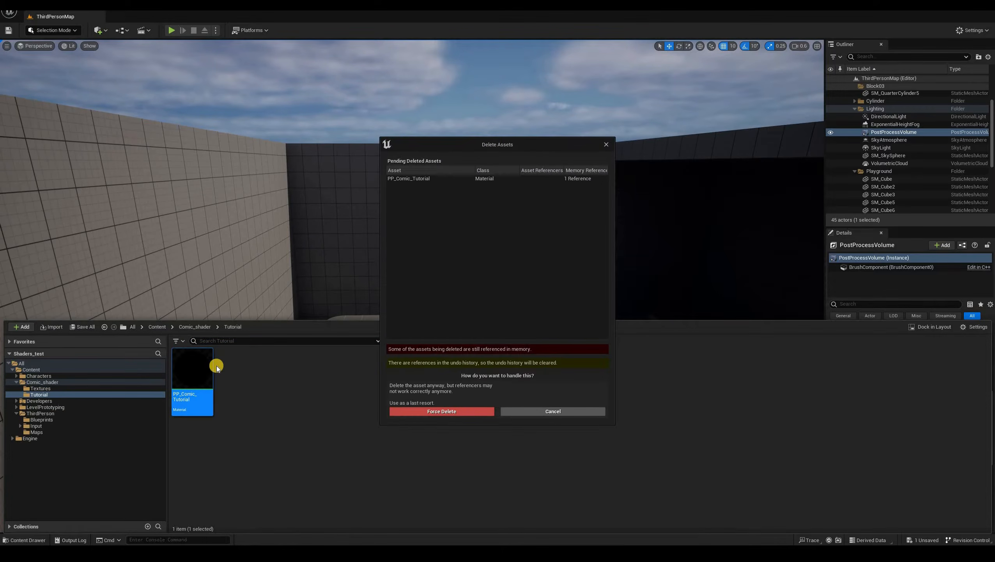
left_click(453, 411)
Create a new material named PP_Comic_Tutorial in the Tutorial folder.
right_click(197, 372)
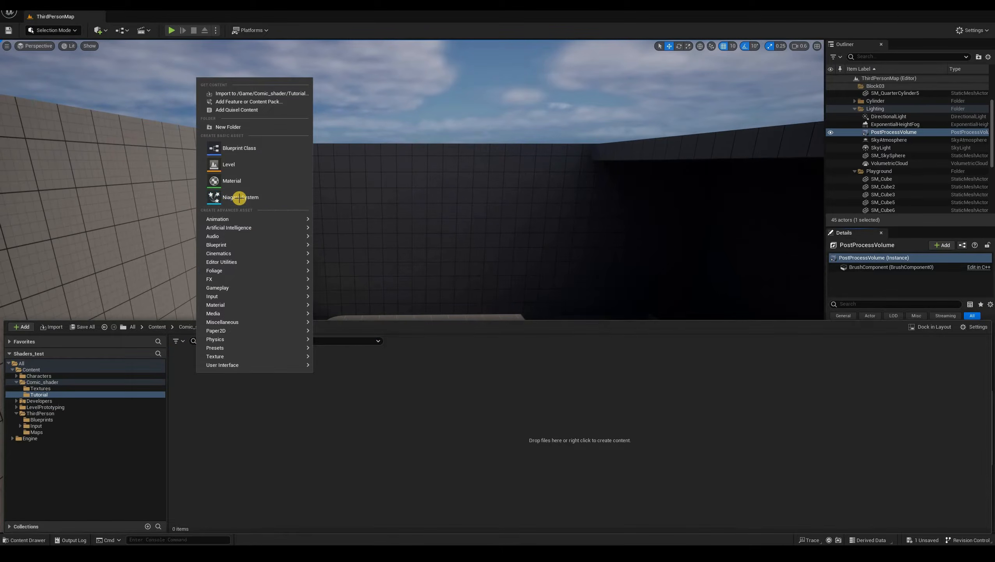
left_click(232, 180)
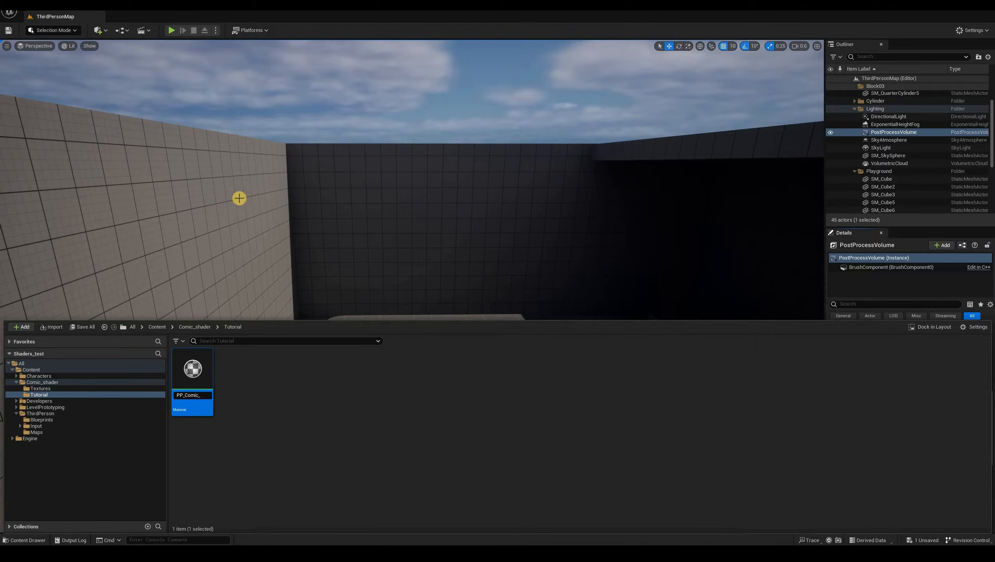
type("PP_Comic_Tutori")
key("Return")
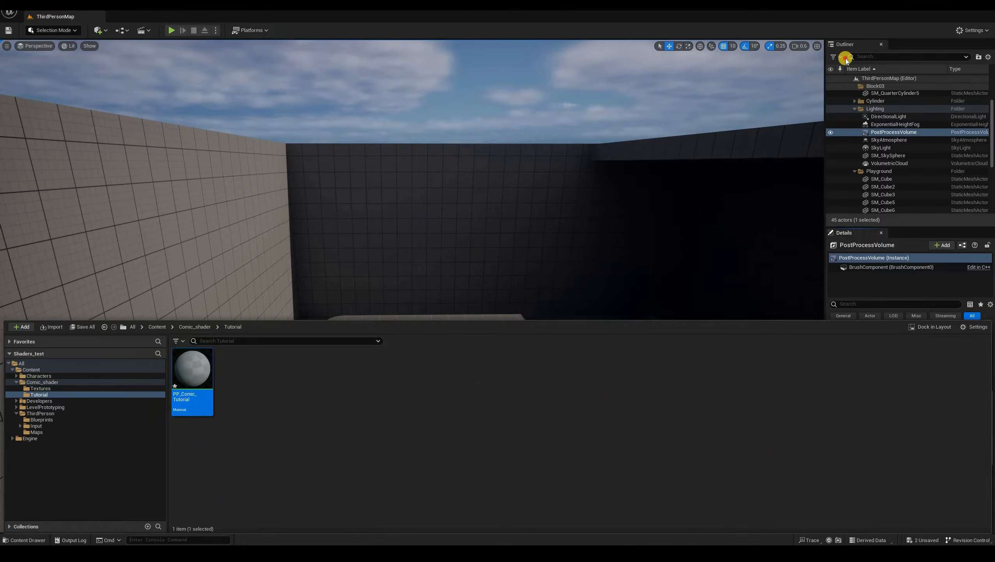
Open the PP_Comic_Tutorial material, set its Material Domain to Post Process, and apply and save it.
left_click(306, 85)
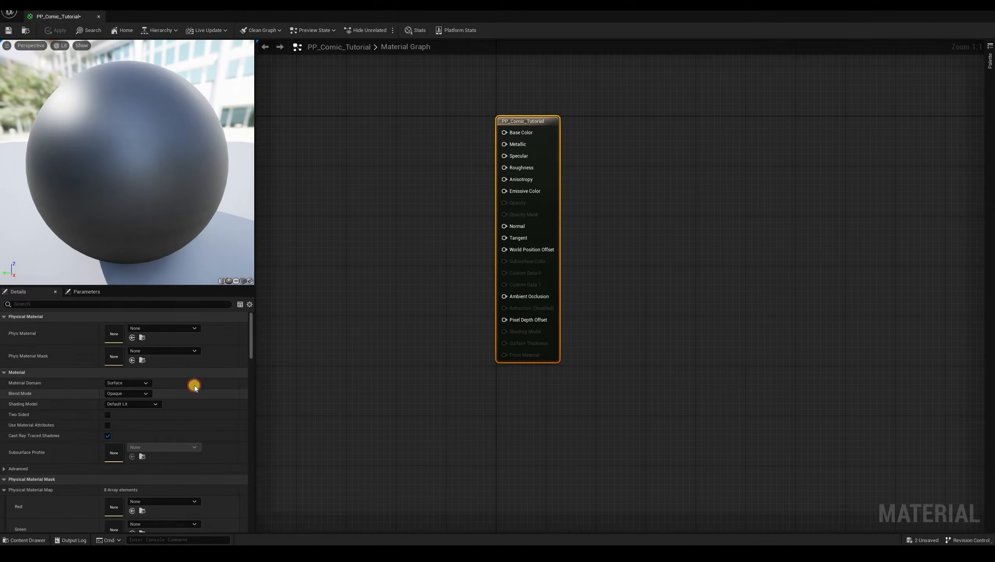
left_click(128, 383)
left_click(121, 420)
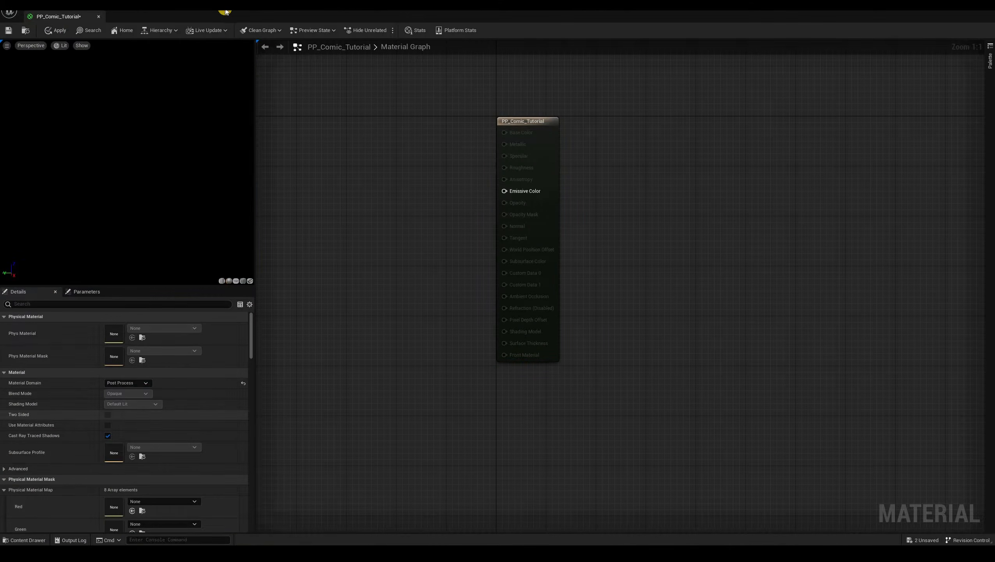
left_click(56, 31)
left_click(8, 31)
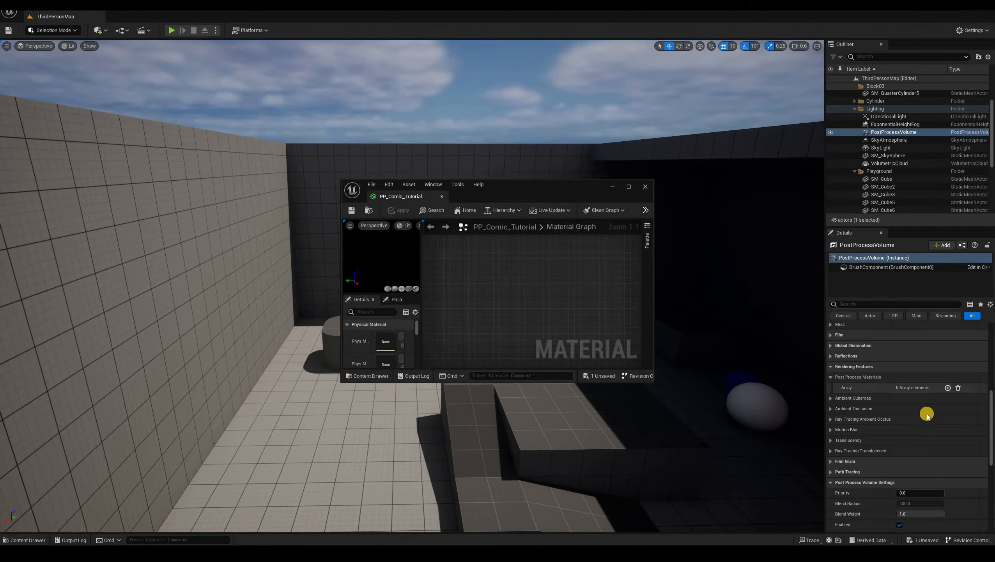
Add an asset reference to the PostProcessVolume's Post Process Materials array and assign PP_Comic_Tutorial to it.
left_click(948, 388)
left_click(911, 399)
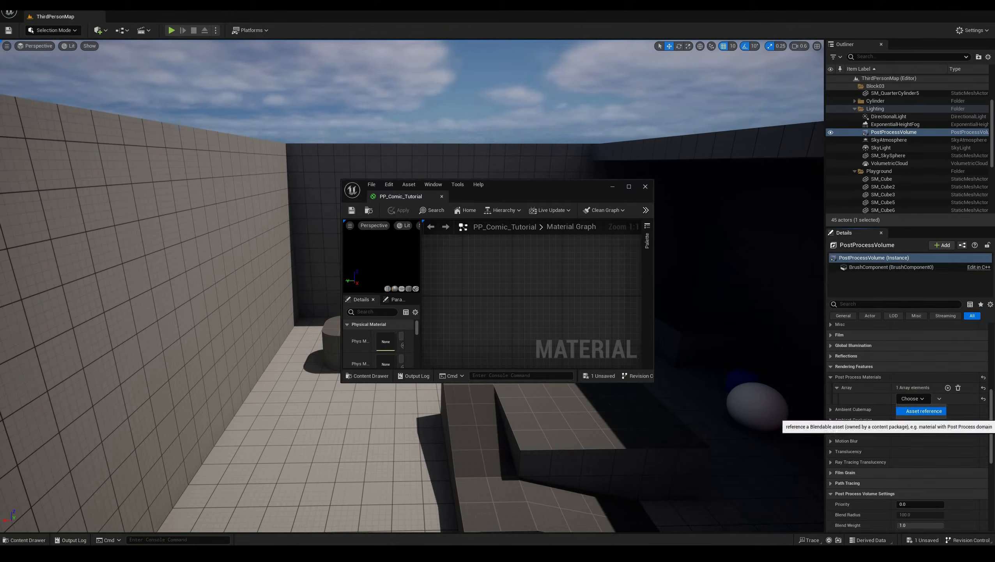
left_click(923, 411)
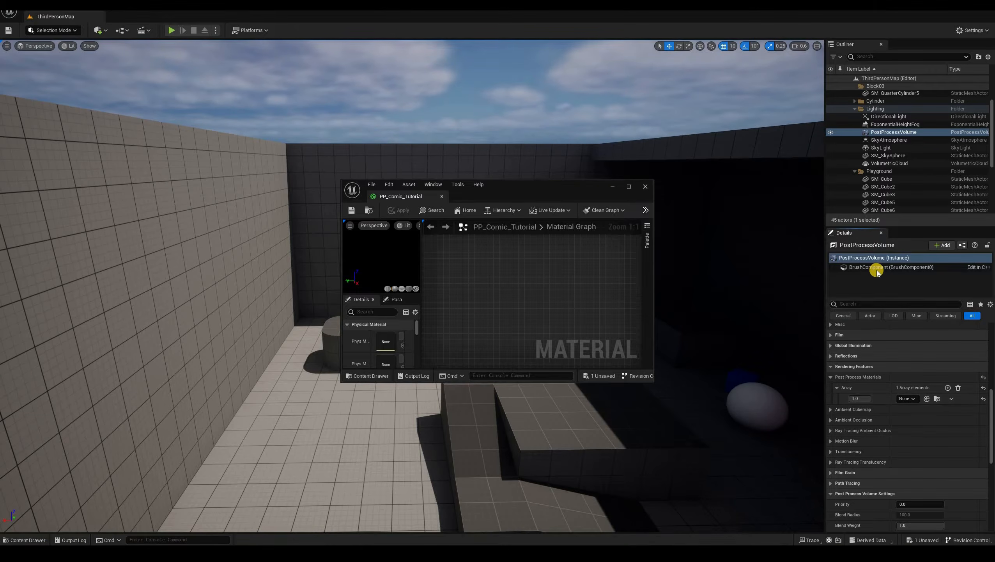
key("ctrl+space")
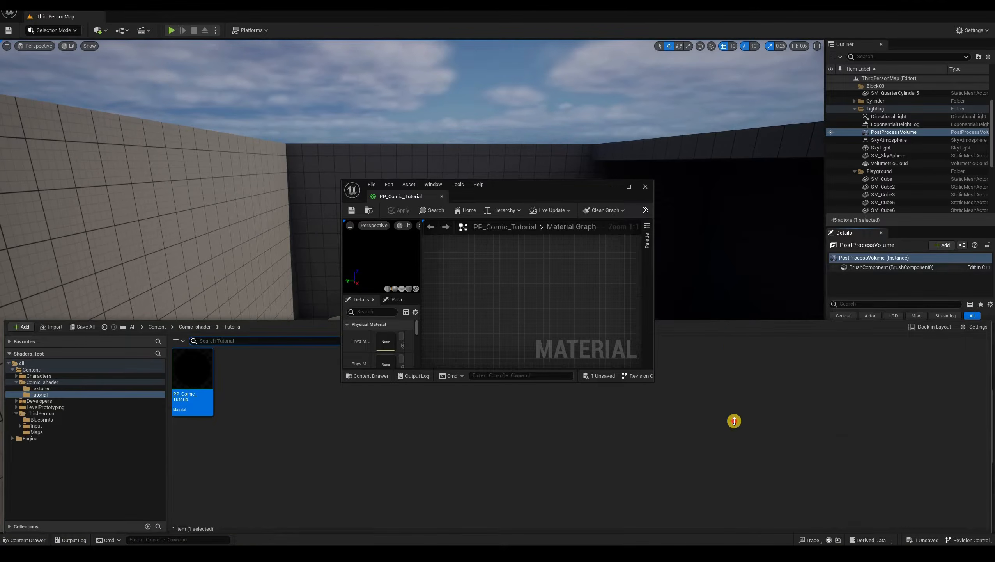
left_click_drag(766, 320, 767, 434)
left_click_drag(192, 485, 906, 398)
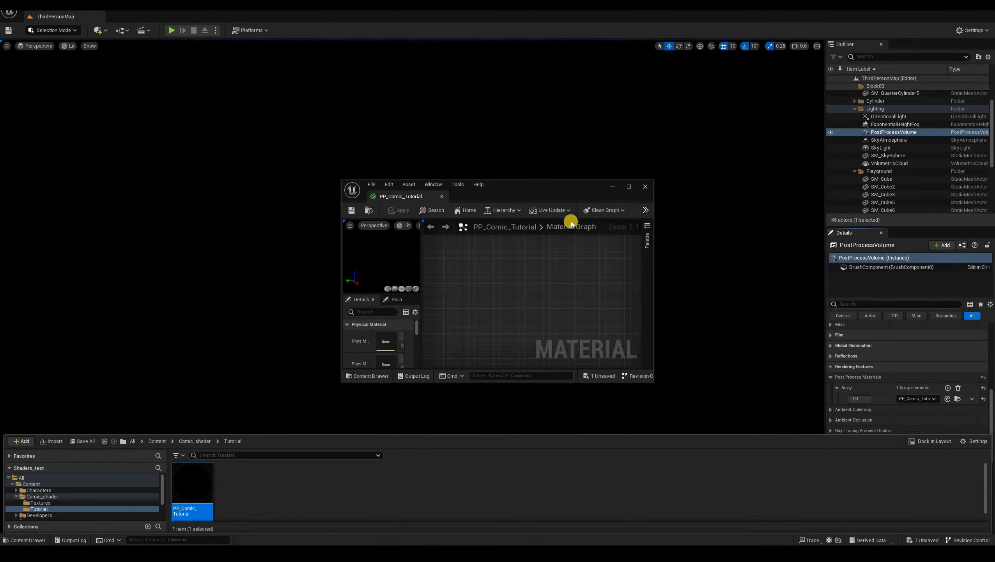
Maximize the PP_Comic_Tutorial material editor and add a TextureCoordinate node well before the result node.
double_click(543, 186)
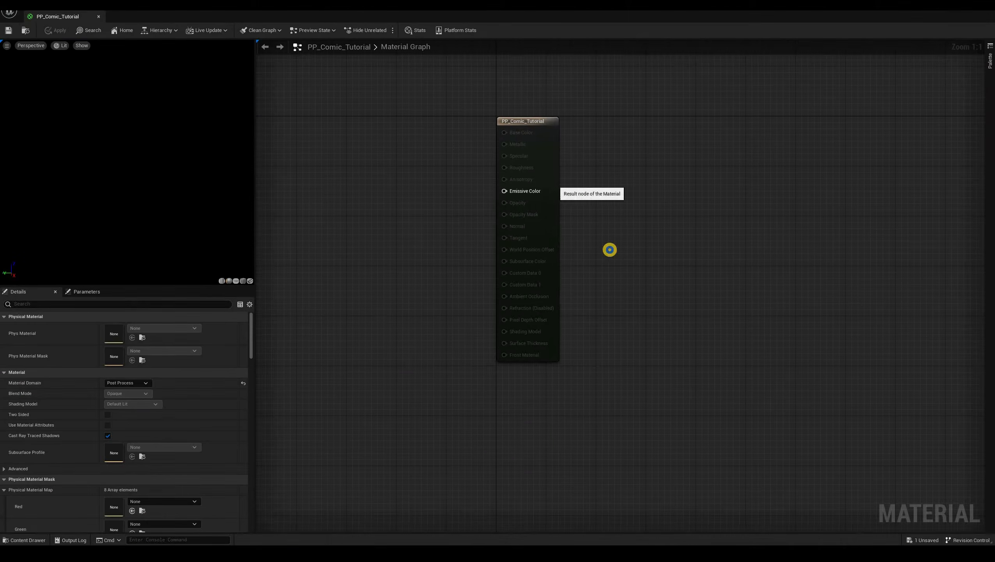
right_click_drag(610, 249, 687, 271)
right_click_drag(528, 230, 606, 240)
right_click_drag(503, 261, 599, 274)
right_click_drag(434, 166, 522, 157)
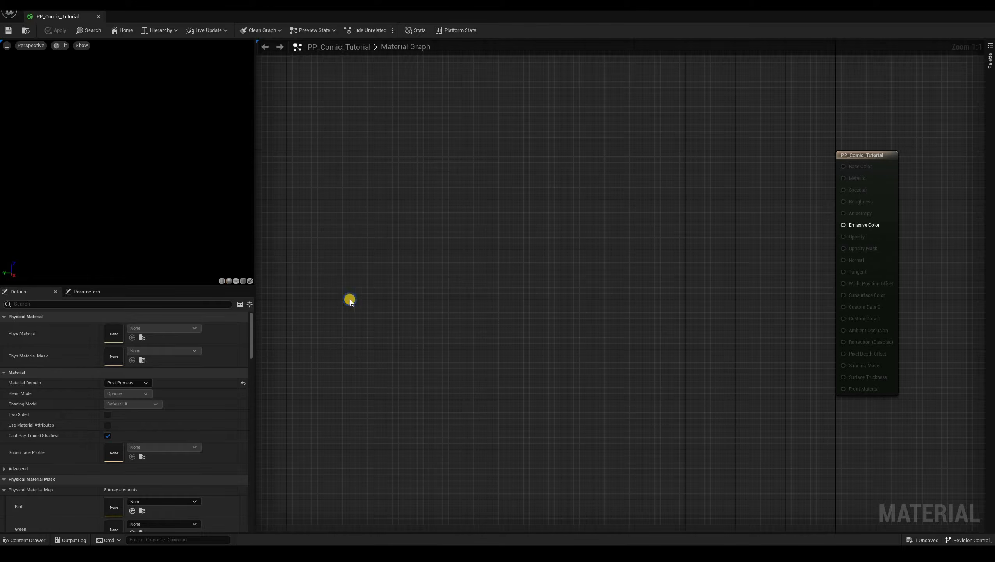
right_click(350, 299)
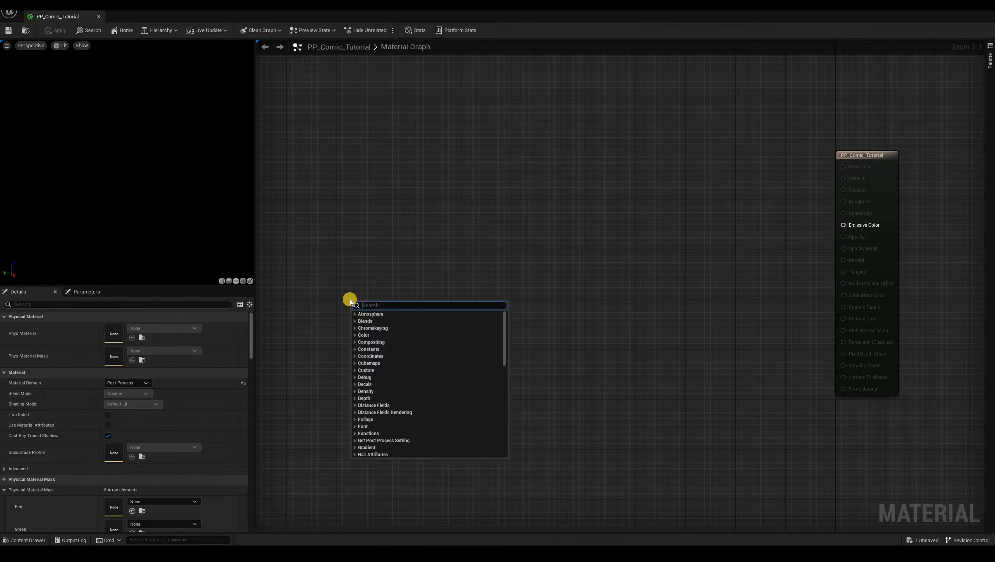
type("tex c")
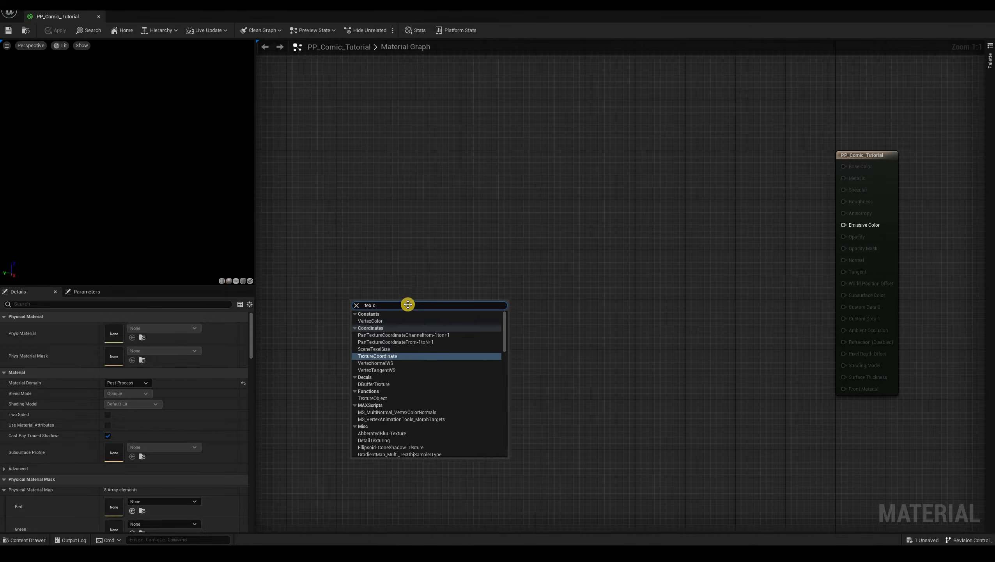
key("Return")
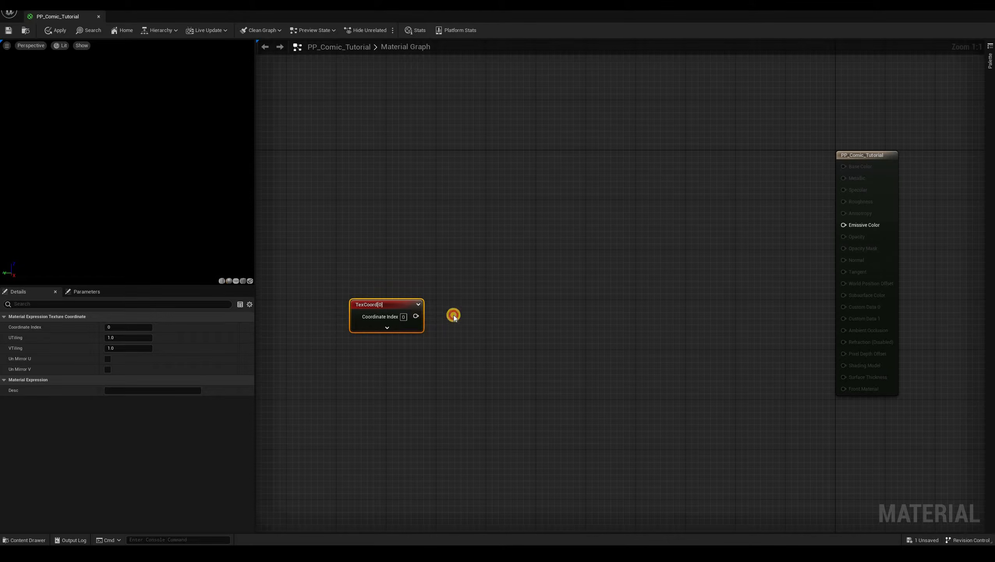
Add a BreakOutFloat2Components node fed by the TexCoord output.
left_click_drag(452, 316, 453, 316)
type("break")
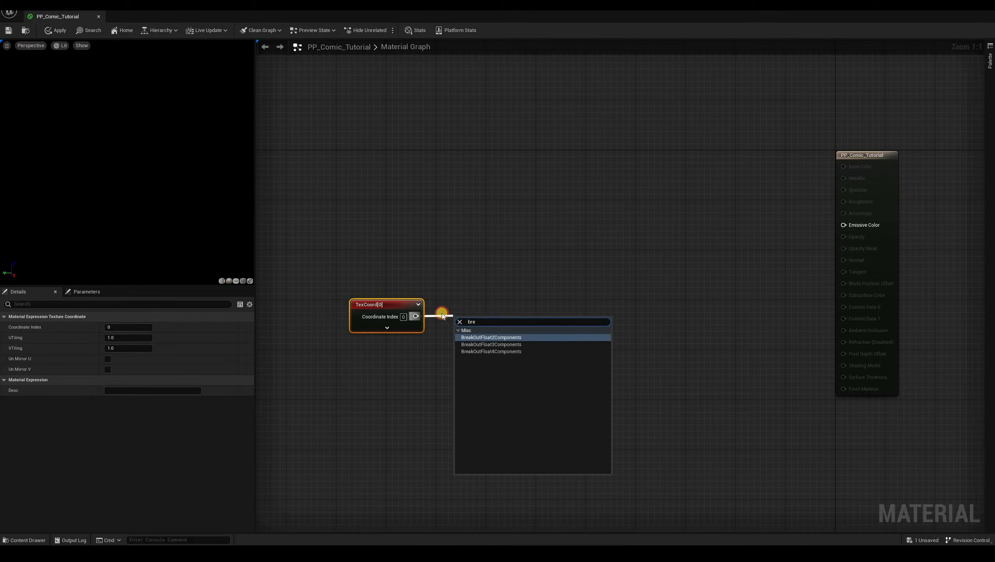
key("Return")
Add two Multiply nodes, connecting the R output to one node's A input and the G output to the other's.
left_click_drag(516, 319, 555, 207)
type("multiply")
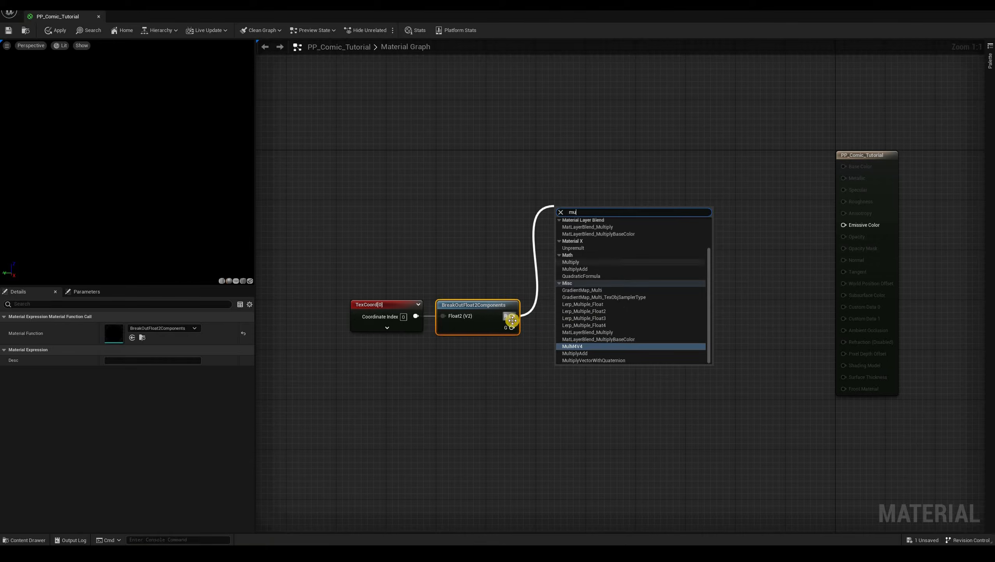
key("Return")
key("m")
left_click(573, 324)
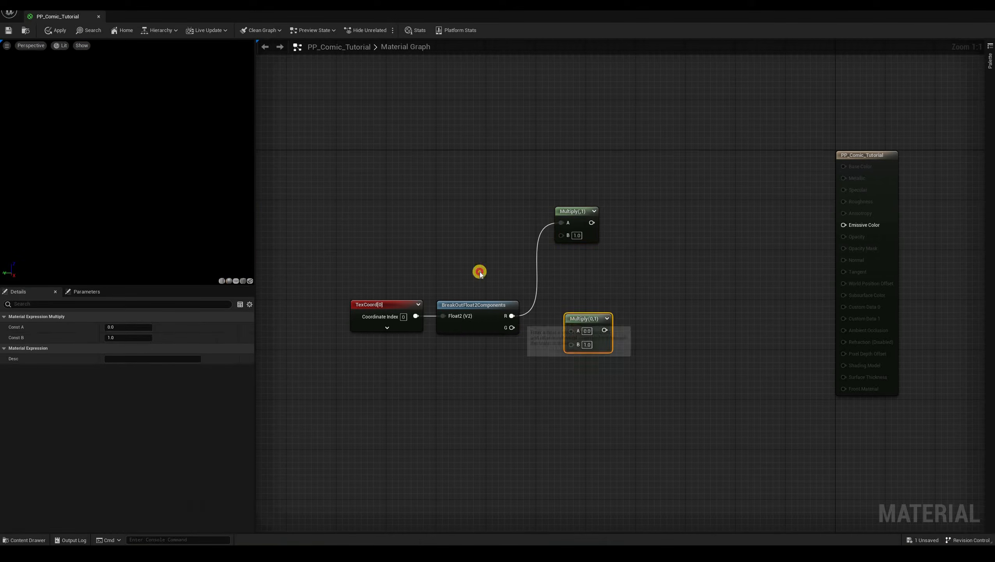
left_click_drag(512, 328, 572, 331)
Add a scalar parameter named LineDensity with default value 1.0 and connect it to the B inputs of both Multiply nodes.
left_click(395, 217)
right_click(434, 304)
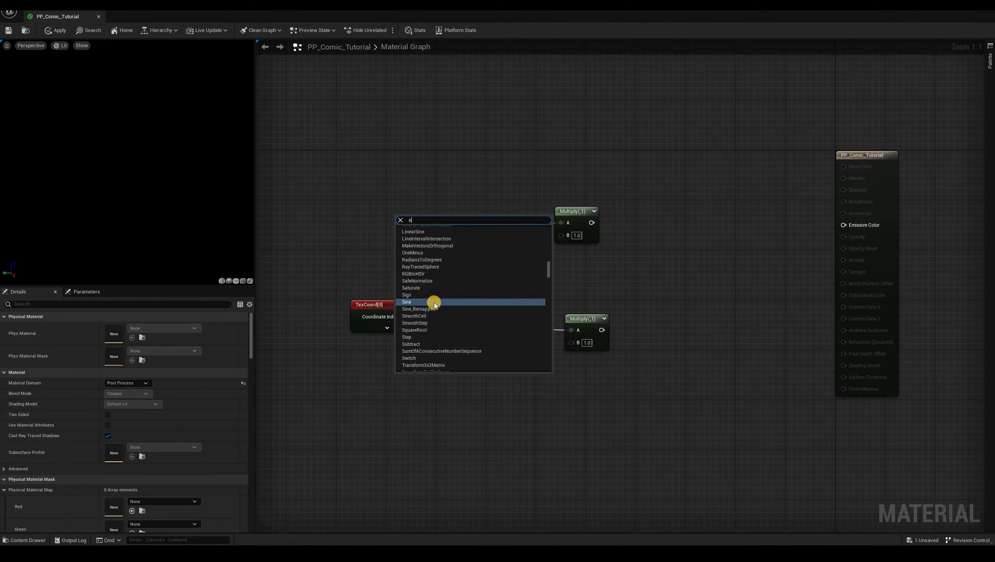
type("sca")
left_click(419, 302)
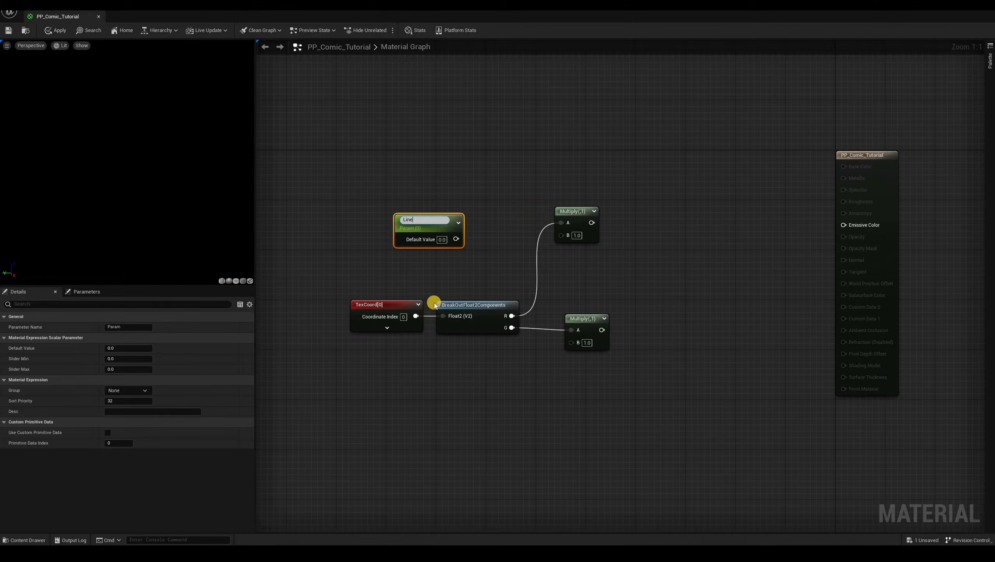
type("LineDensity")
key("Return")
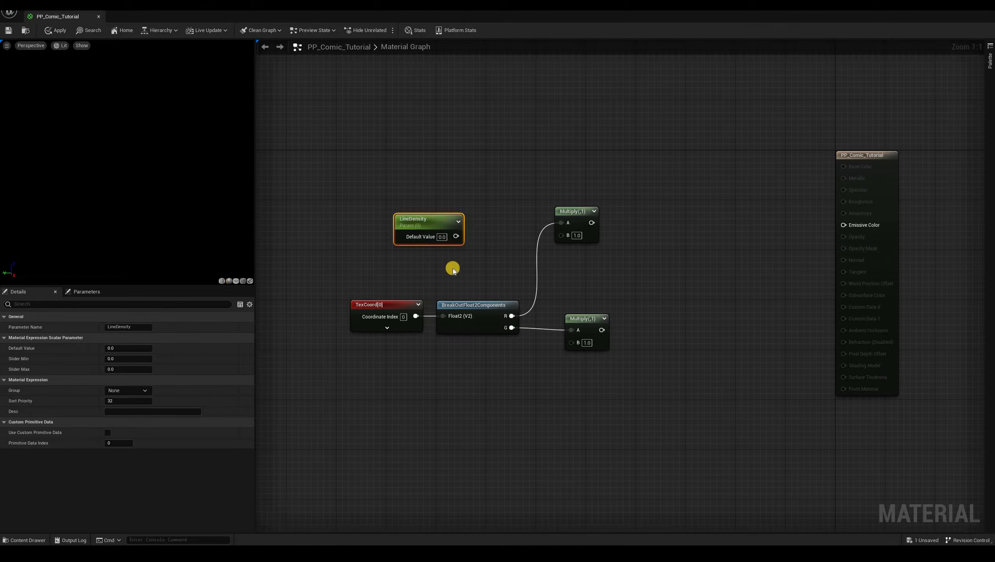
left_click_drag(562, 235, 576, 306)
left_click(592, 310)
Add a Subtract node taking the R Multiply as A and the G Multiply as B, and connect it to Emissive Color.
left_click_drag(570, 212, 628, 254)
type("sub")
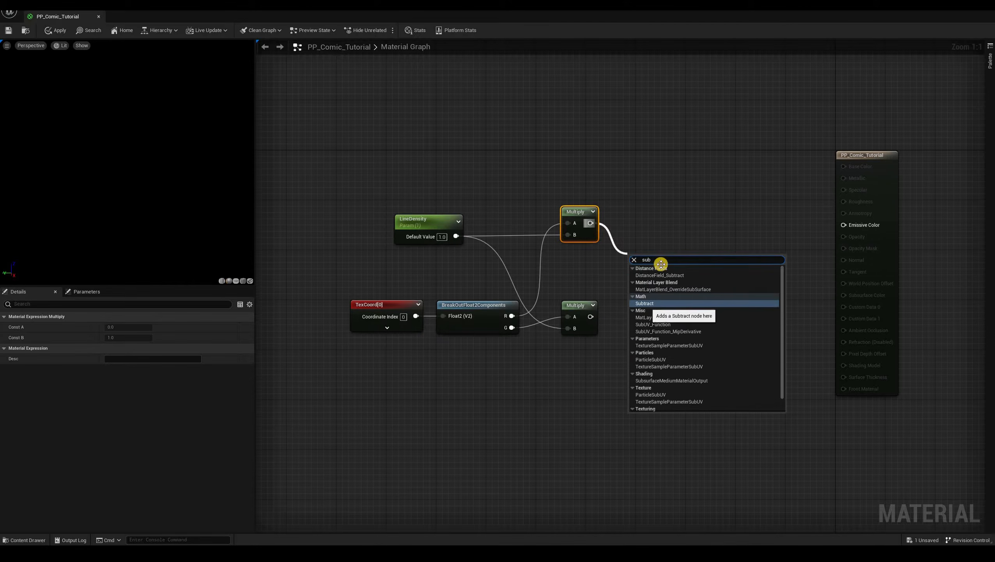
left_click(647, 302)
left_click_drag(590, 317, 844, 224)
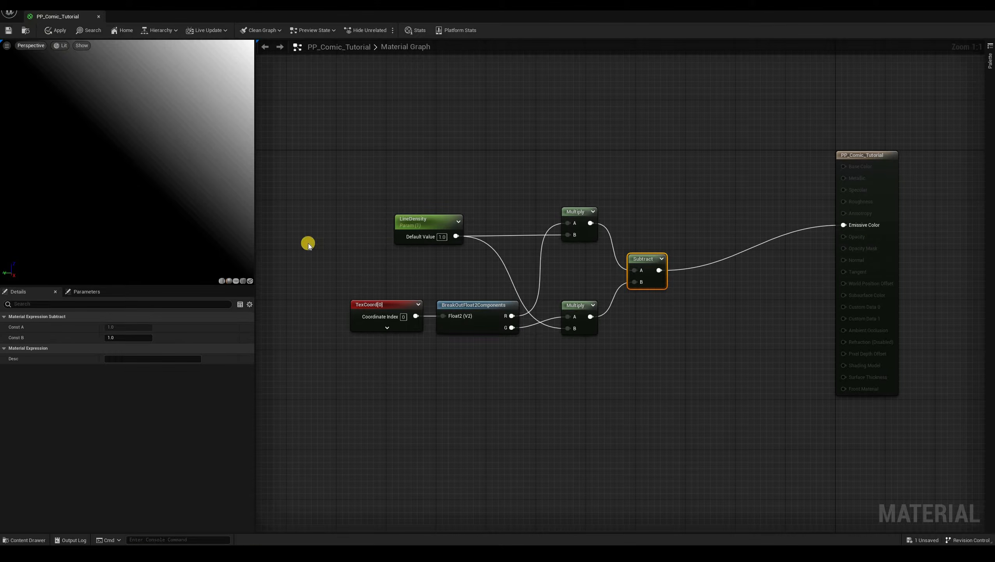
Insert a Sine node between the Subtract output and Emissive Color, aligned beside the Subtract node.
right_click(677, 272)
type("sine")
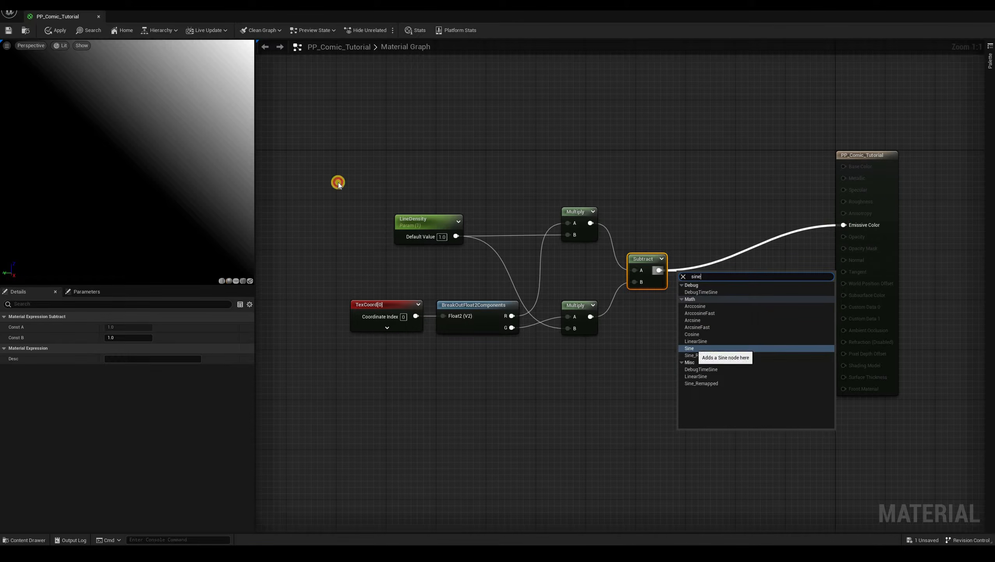
key("Return")
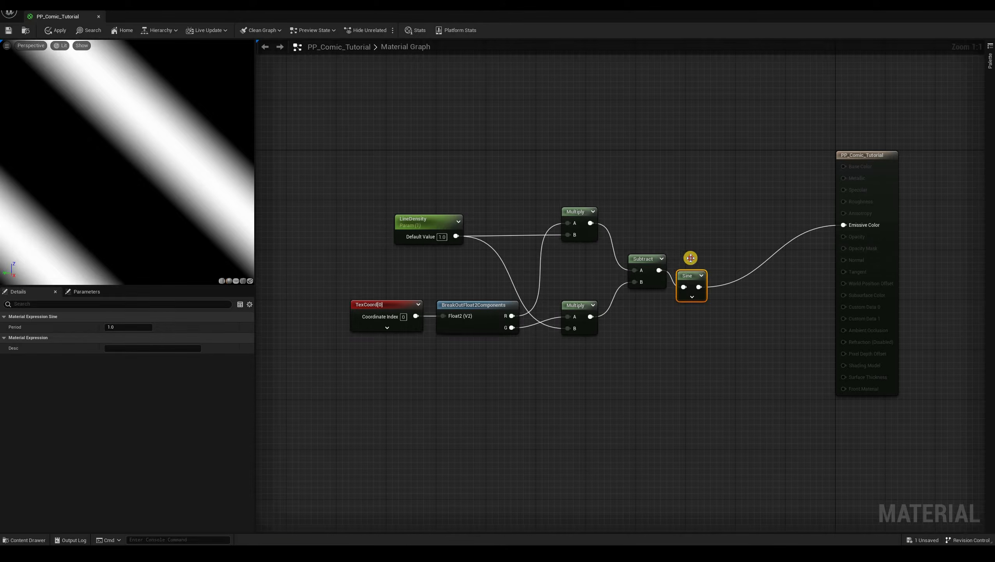
left_click_drag(688, 273, 691, 258)
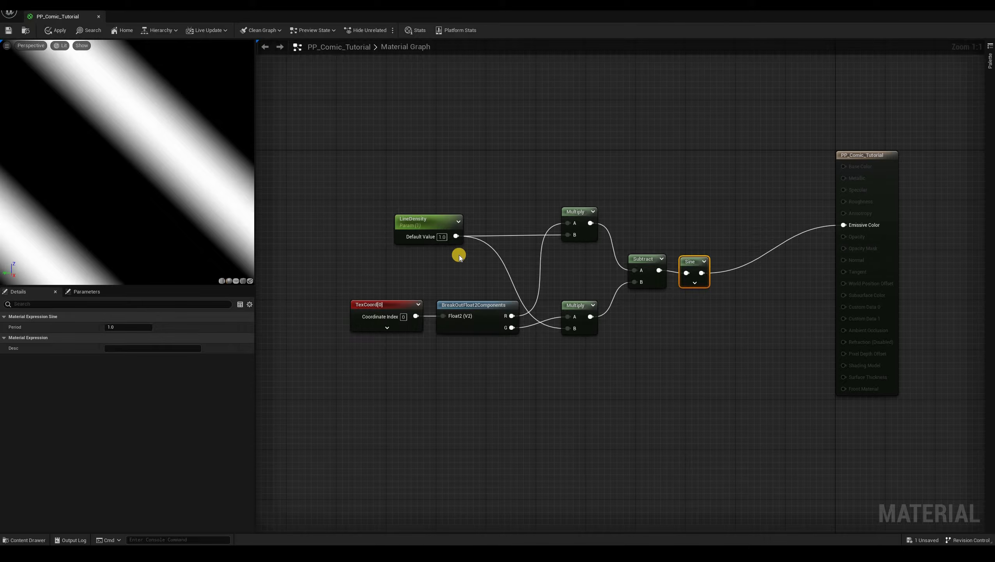
Set the LineDensity parameter's default value to 20.
left_click(442, 237)
type("20")
key("Return")
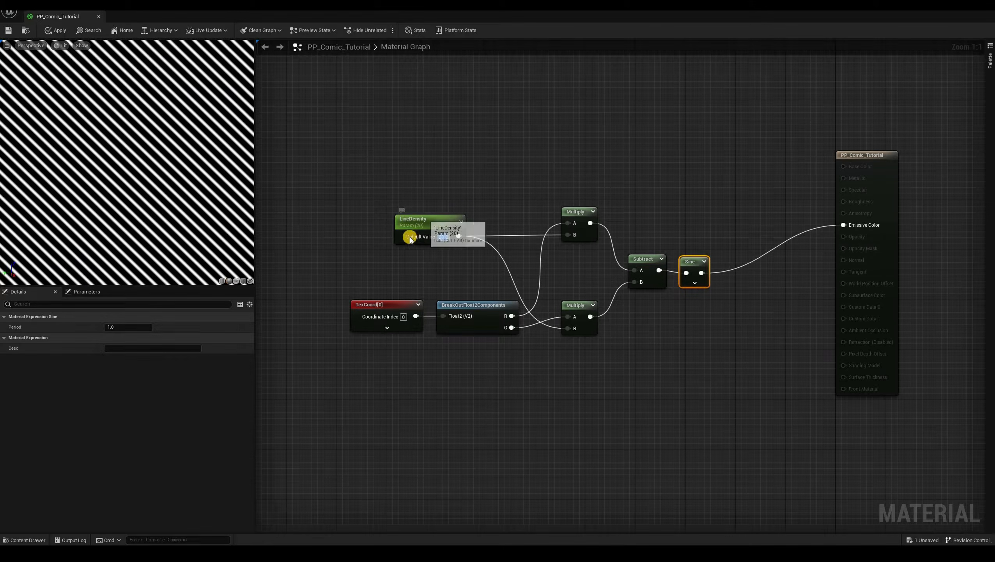
Insert a Multiply node with B set to -1 between LineDensity and the B input of the upper Multiply node.
left_click_drag(423, 219, 370, 217)
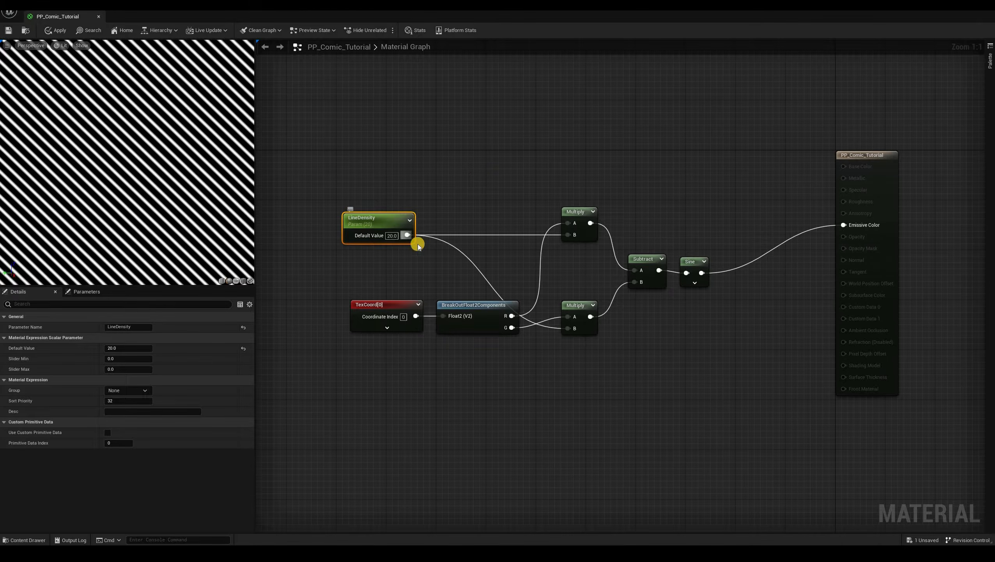
left_click(397, 130)
left_click(480, 196)
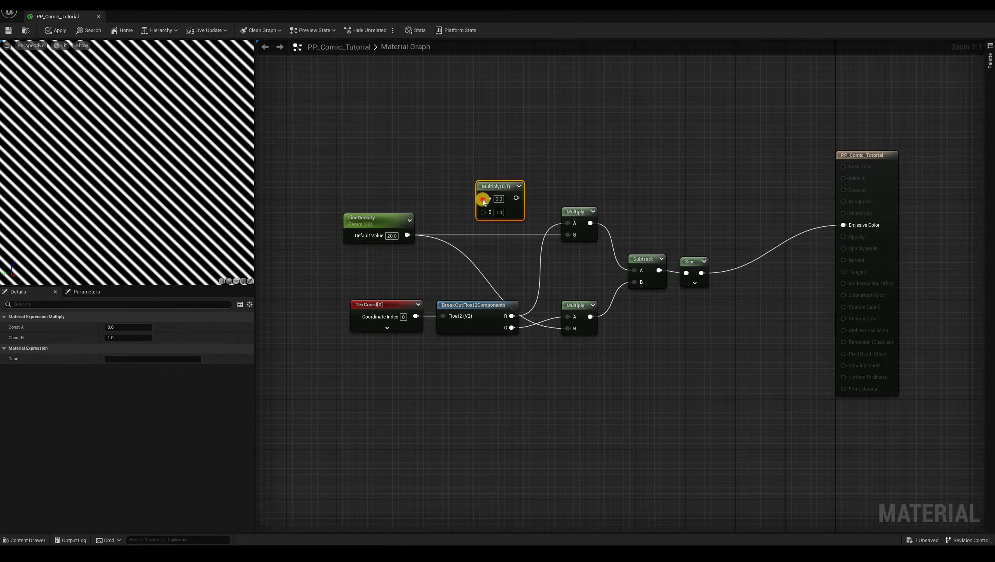
left_click_drag(407, 235, 483, 198)
type("-")
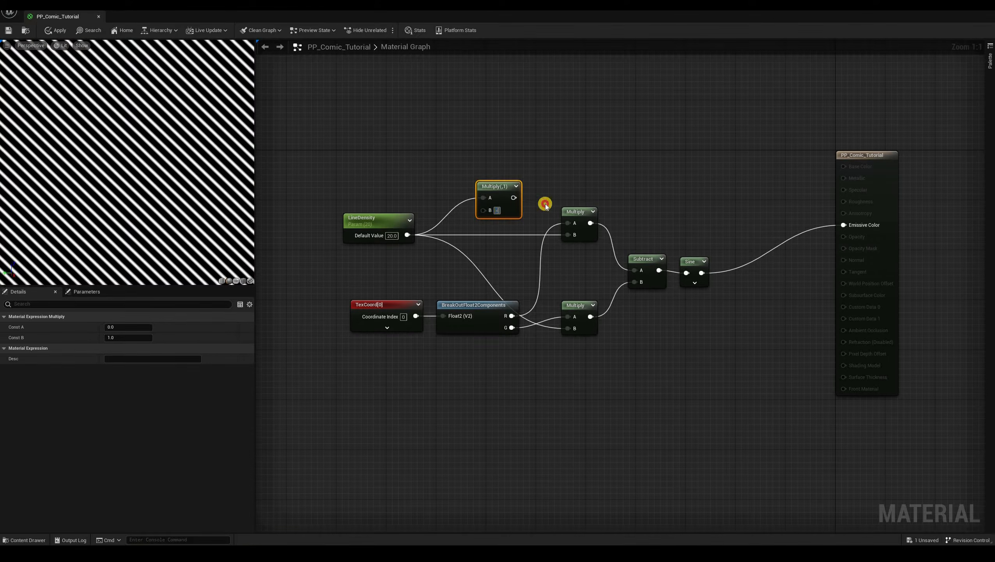
type("1")
key("Return")
left_click_drag(568, 234, 501, 212)
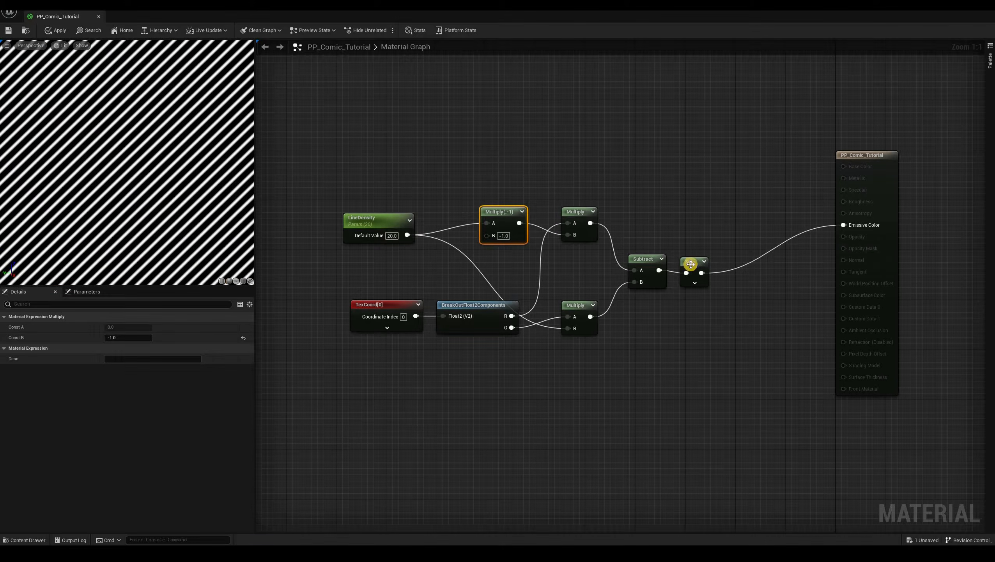
Group all the line-generating nodes, from LineDensity and TexCoord through Sine, in a comment titled "Line pattern".
left_click_drag(298, 129, 712, 400)
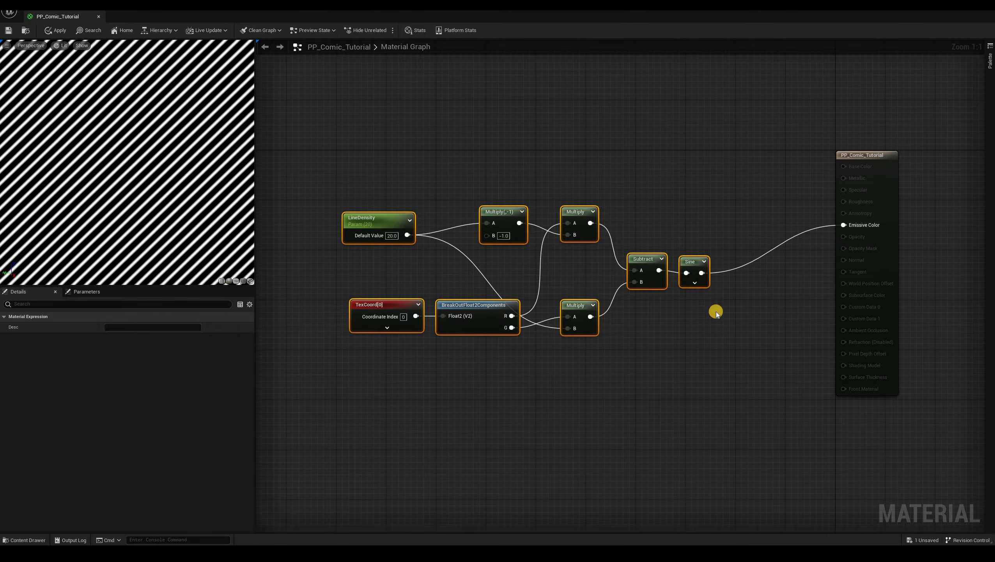
right_click(692, 263)
left_click(716, 312)
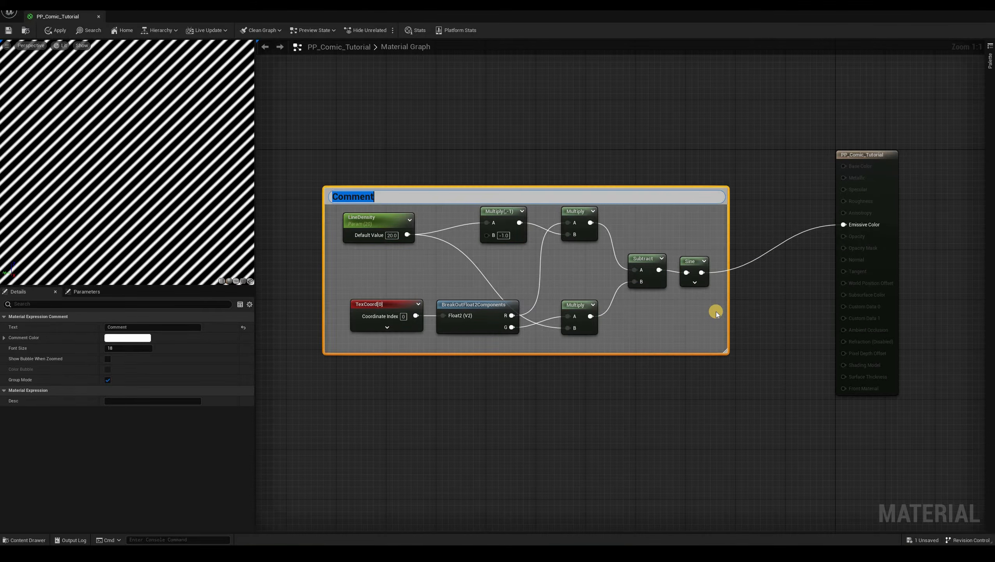
type("Line pa")
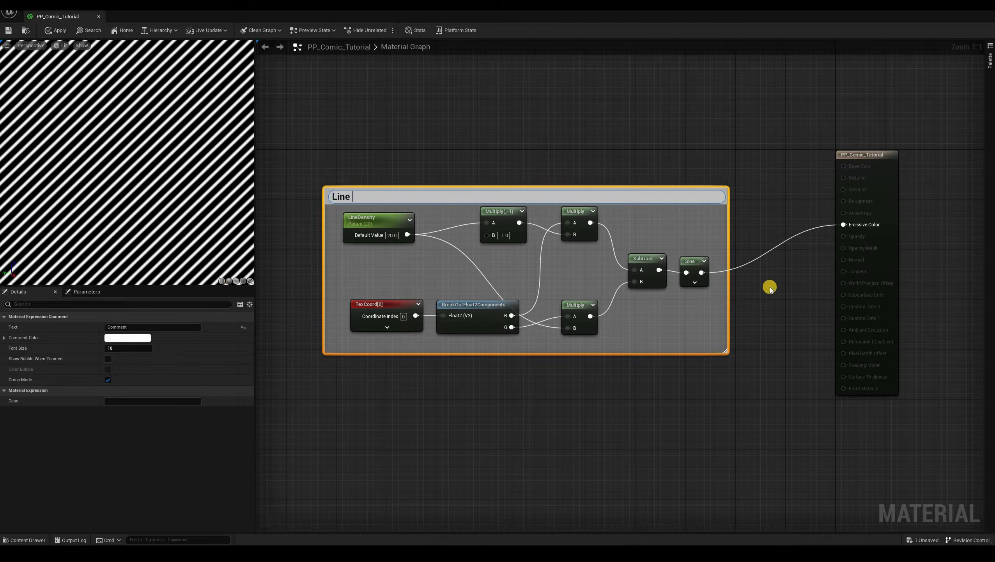
type("ttern")
key("Return")
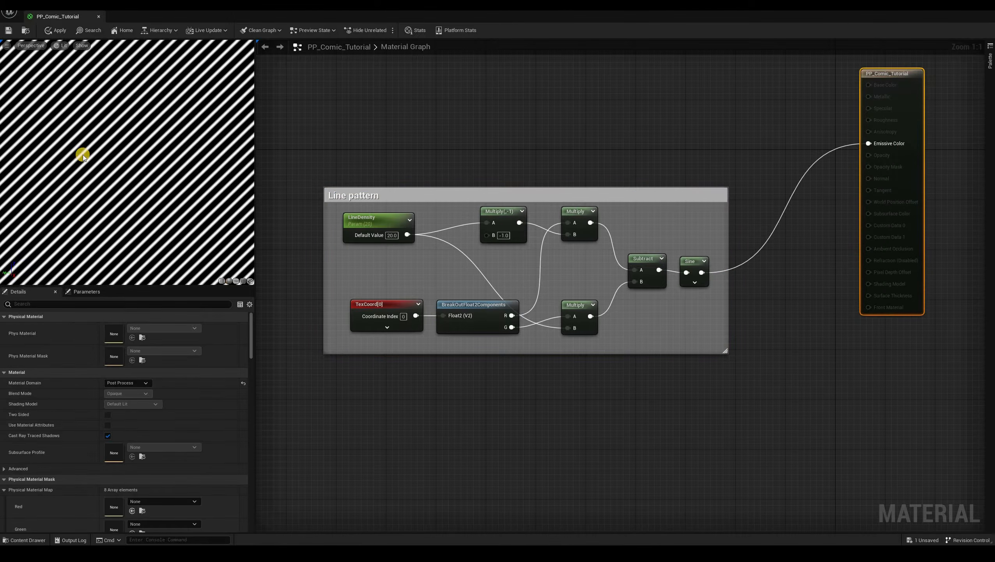
View the level behind the material editor to check the line pattern in the scene.
right_click_drag(550, 107, 536, 242)
scroll(550, 194, "down", 1)
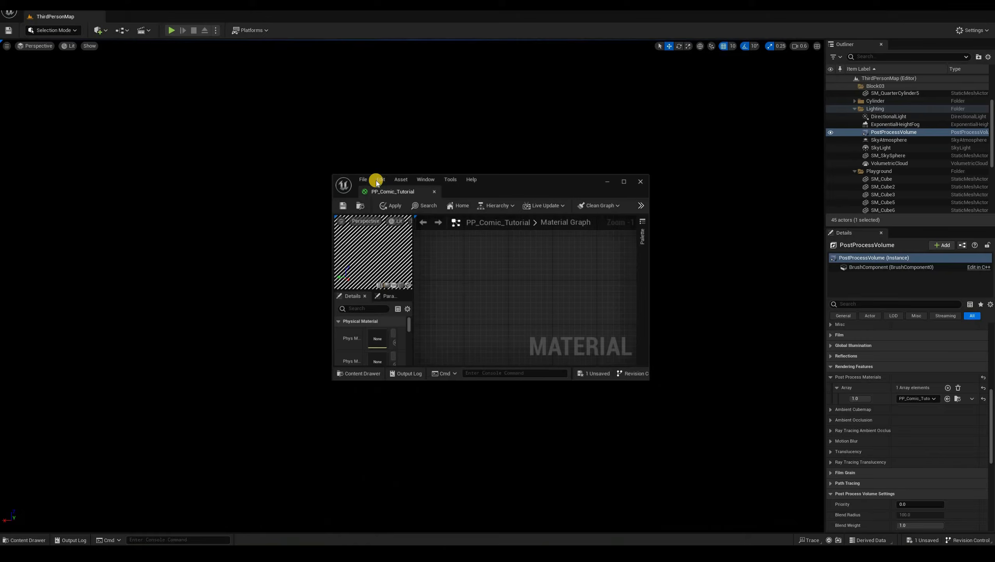
left_click_drag(376, 180, 382, 183)
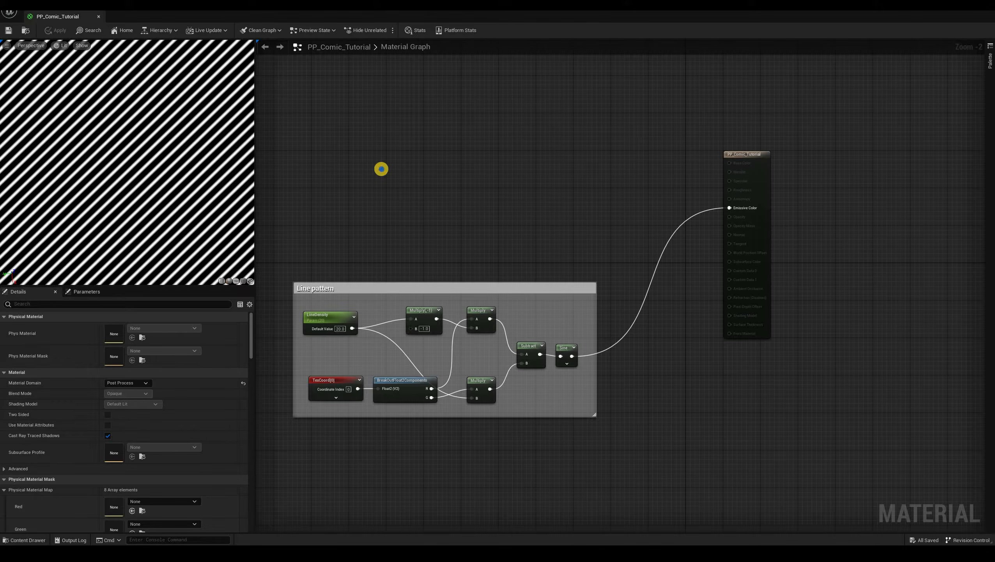
Add a SceneTexture node above the Line pattern comment and set its Scene Texture Id to PostProcessInput0.
right_click_drag(361, 153, 395, 233)
right_click(379, 157)
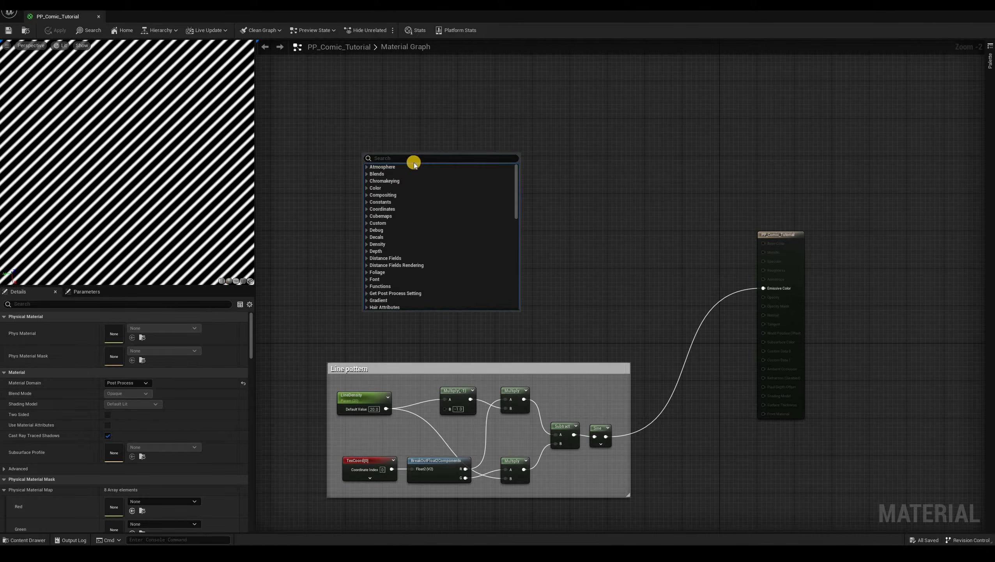
type("sac")
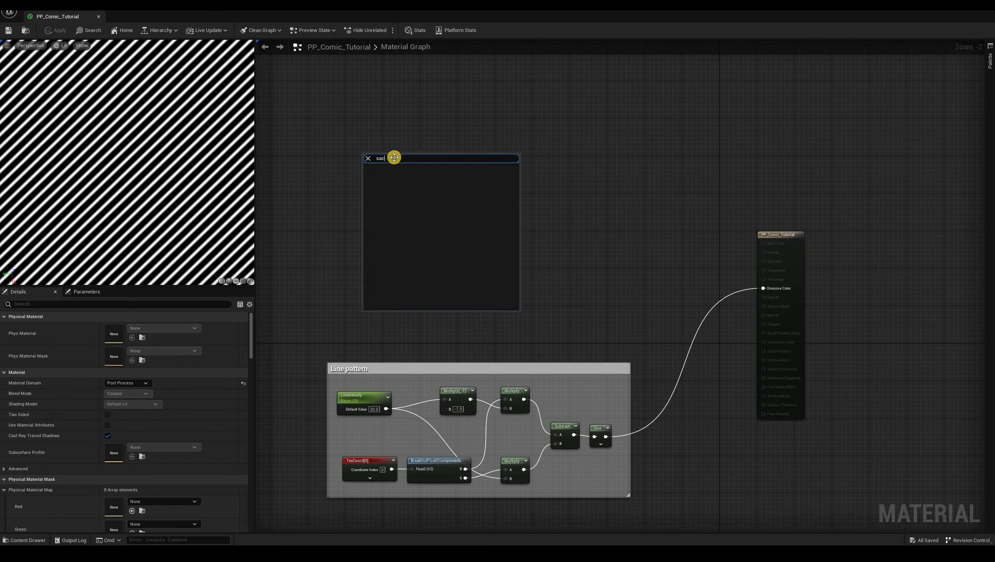
key("BackSpace")
key("BackSpace")
type("cen")
key("Return")
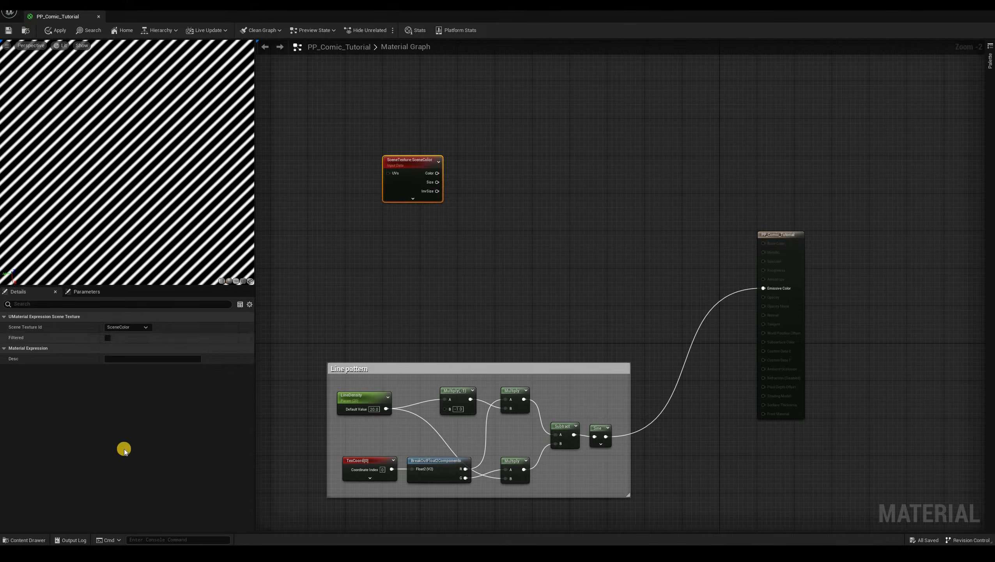
left_click(127, 327)
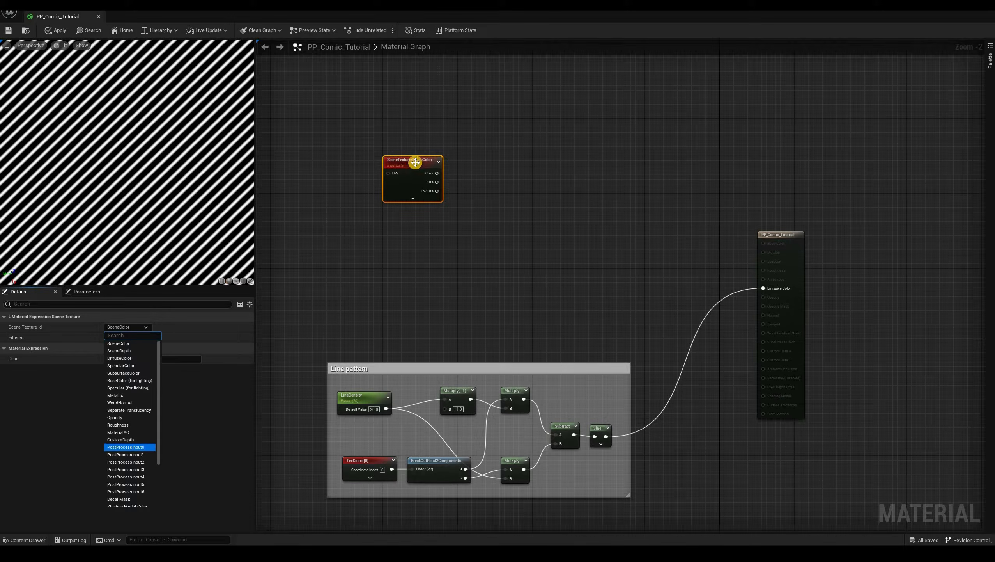
key("Return")
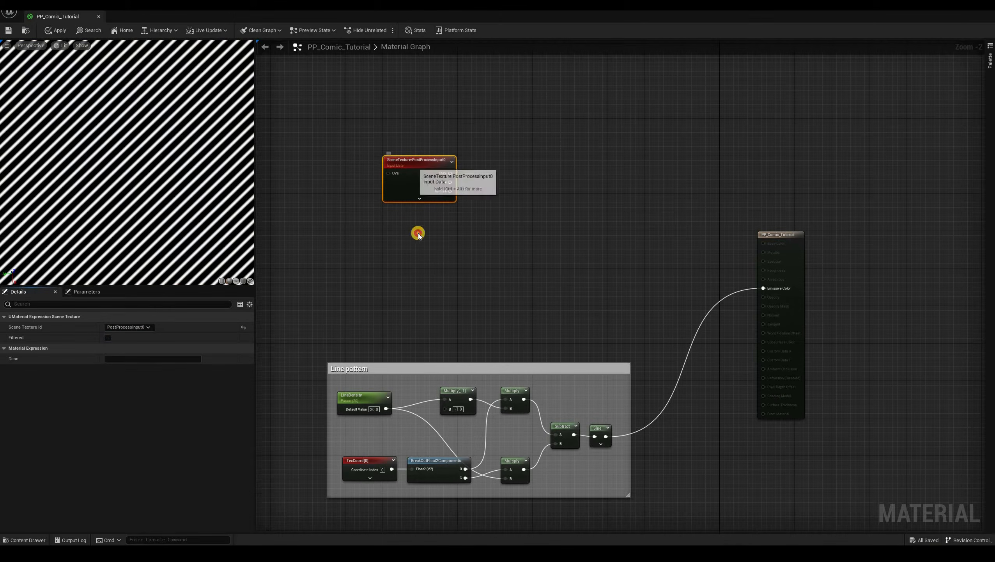
Duplicate the SceneTexture node and set the copy's Scene Texture Id to BaseColor (as stored in GBuffer).
key("ctrl+d")
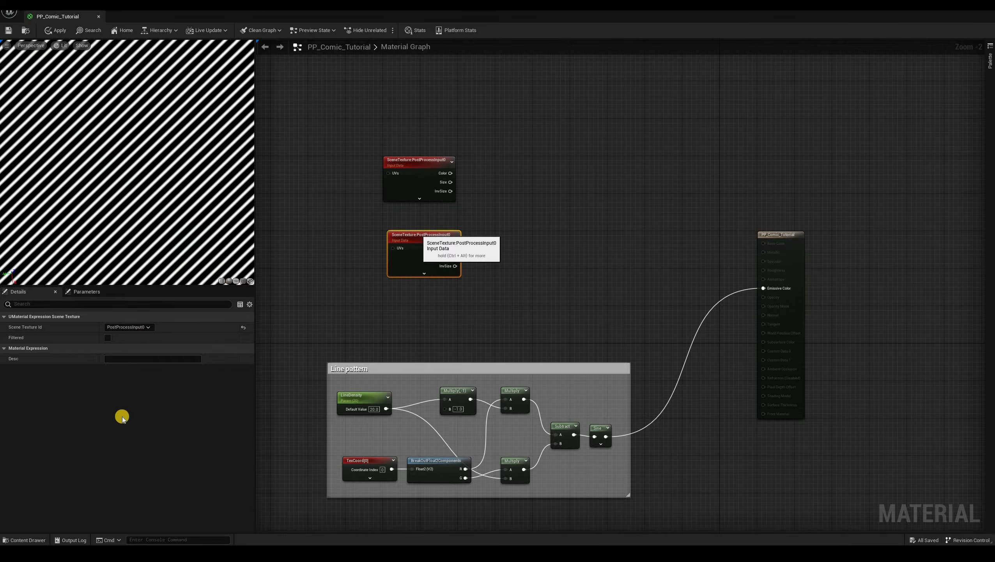
left_click(128, 326)
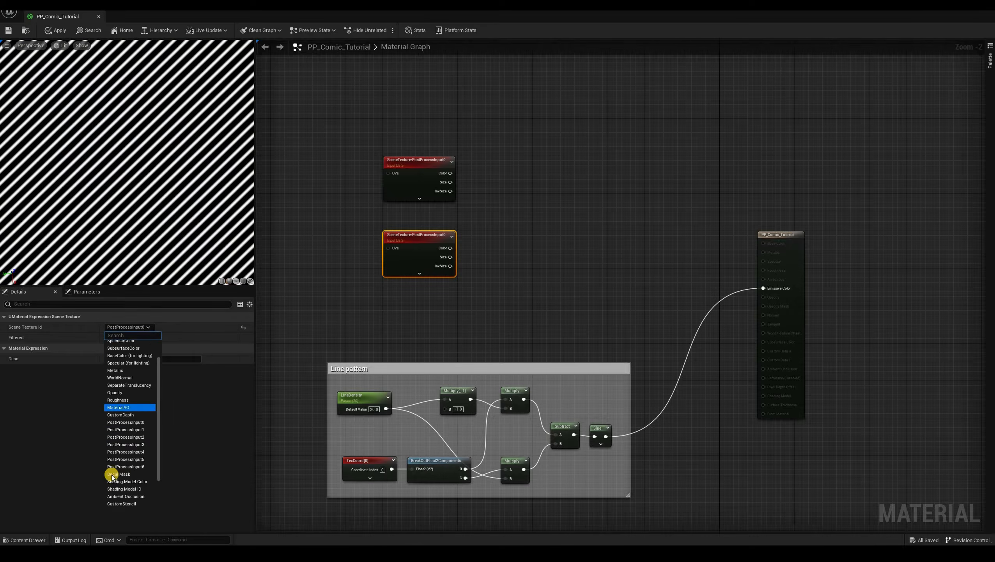
scroll(112, 476, "down", 2)
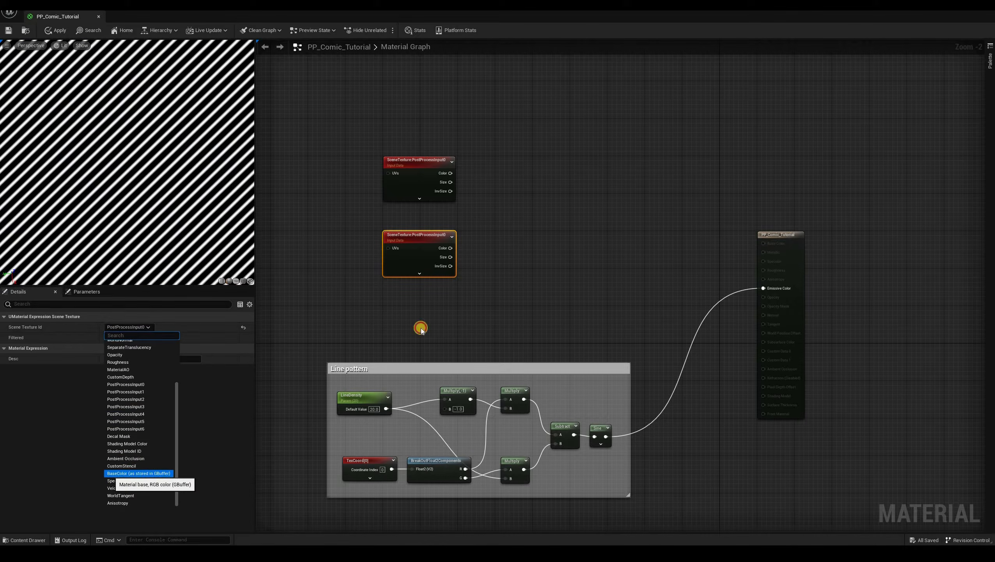
left_click(133, 473)
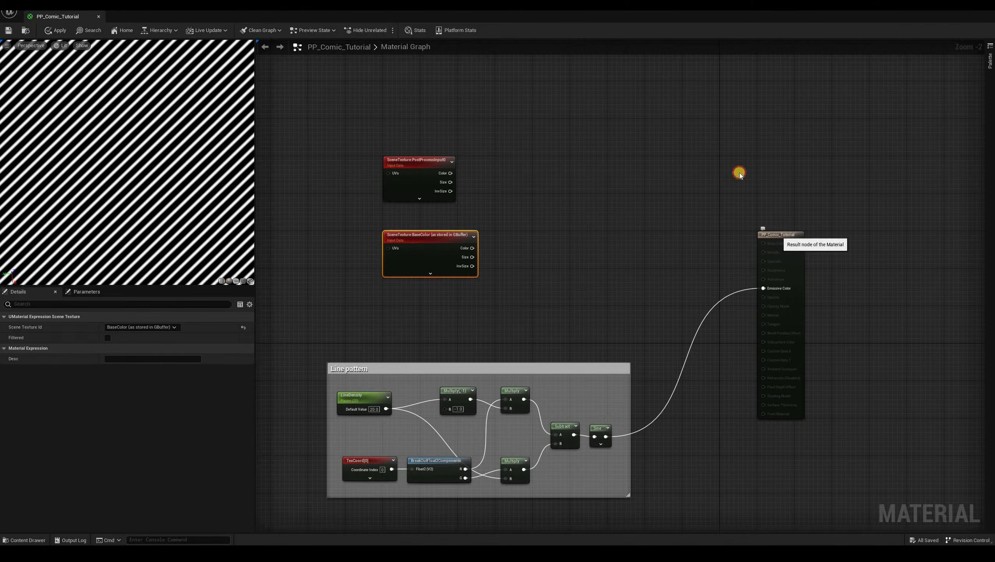
Move the material result node up and the Line pattern comment down to make room in the graph.
left_click_drag(748, 288, 706, 211)
left_click_drag(522, 369, 517, 402)
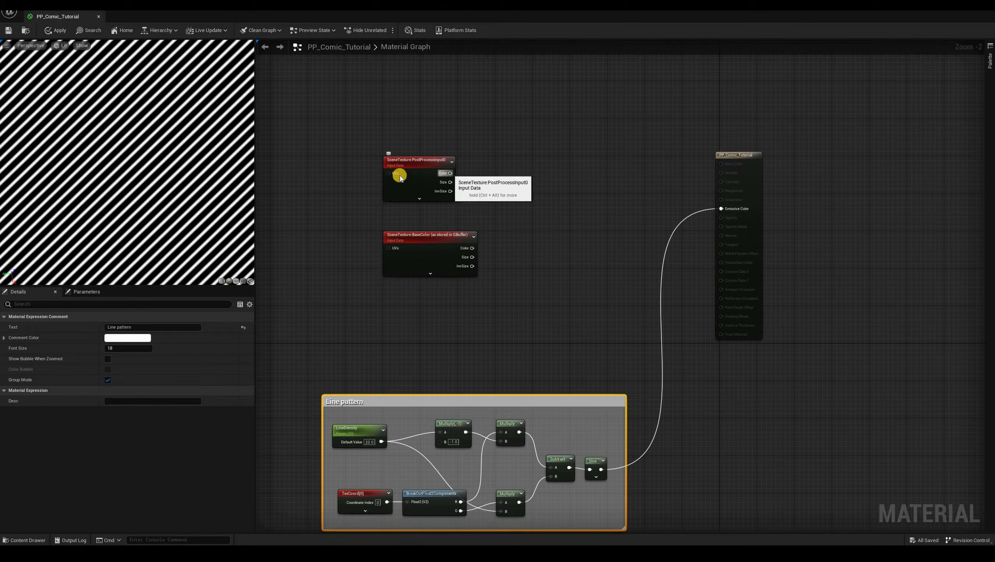
Connect the PostProcessInput0 Color output to Emissive Color, and apply and save the material.
left_click_drag(451, 173, 721, 208)
left_click(44, 36)
left_click(8, 32)
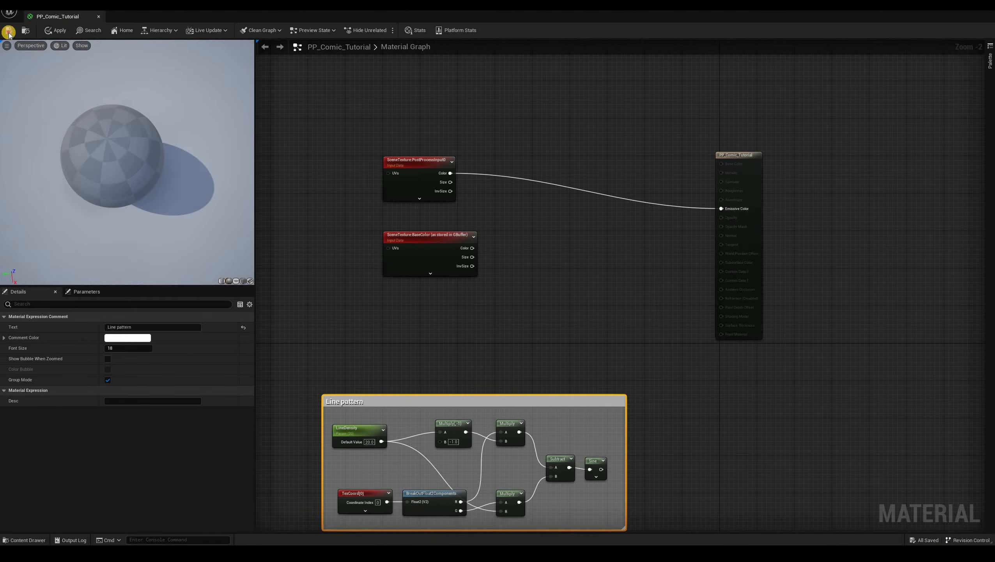
Examine the lighting and shadows in the level with PostProcessInput0 driving the post-process output.
left_click_drag(597, 79, 505, 47)
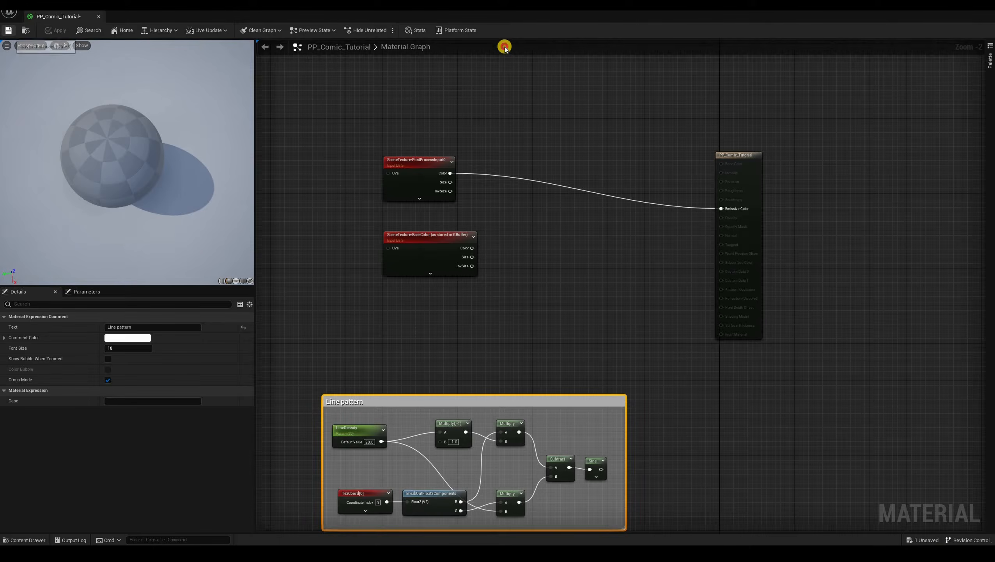
right_click_drag(580, 310, 700, 349)
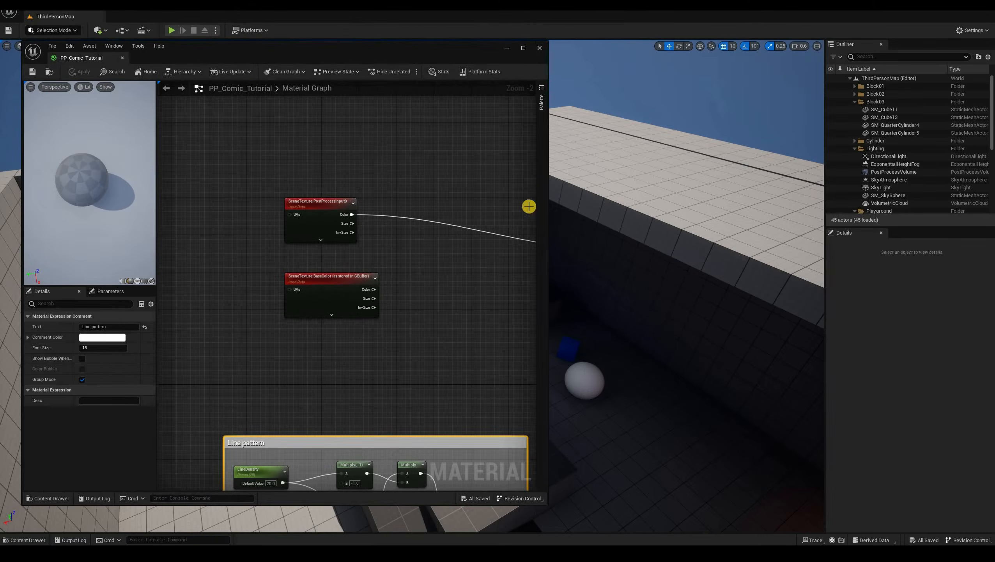
right_click_drag(529, 206, 452, 295)
right_click_drag(474, 333, 376, 216)
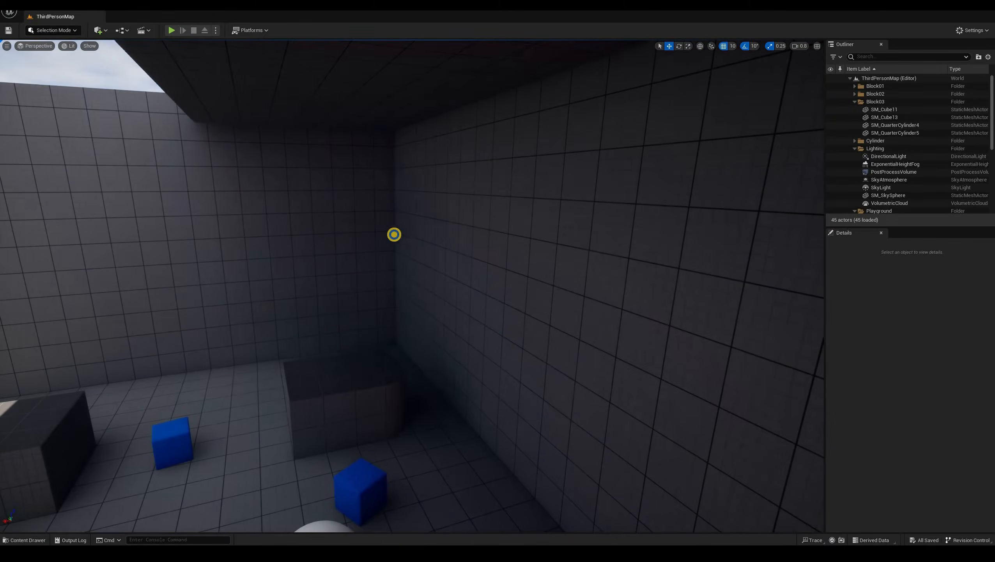
right_click_drag(420, 192, 409, 348)
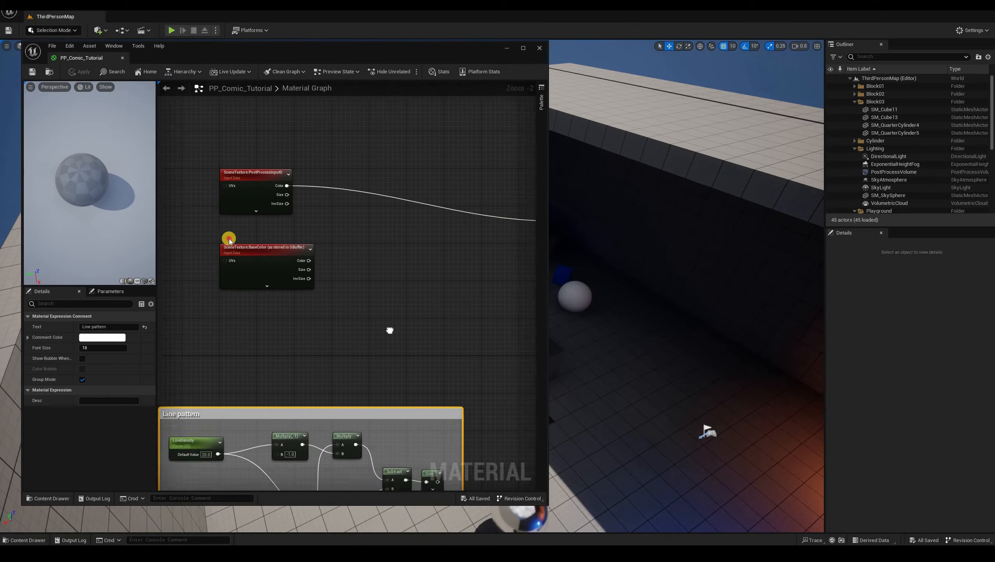
Connect the BaseColor SceneTexture's Color output to Emissive Color and apply the material.
right_click_drag(527, 204, 483, 203)
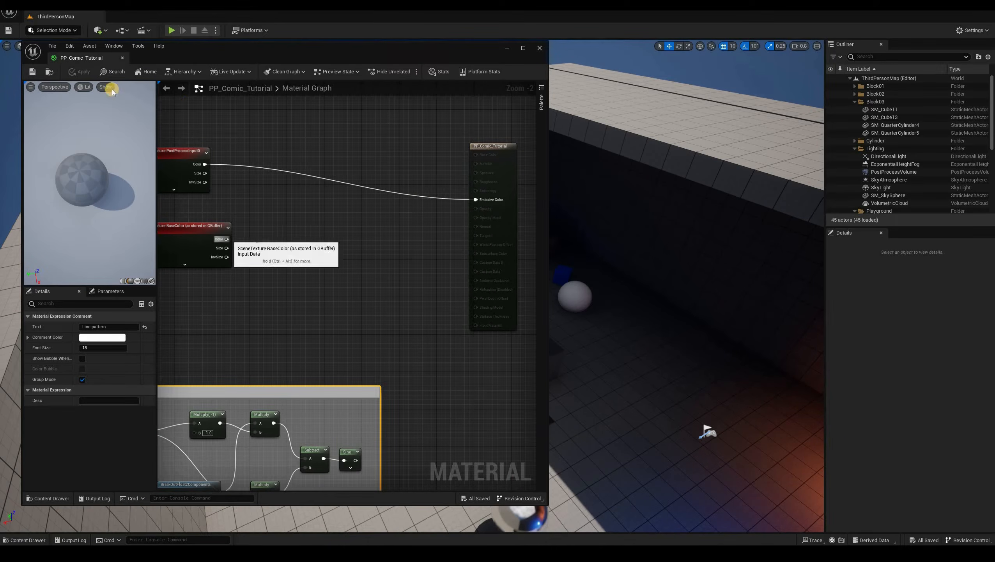
left_click_drag(227, 239, 475, 199)
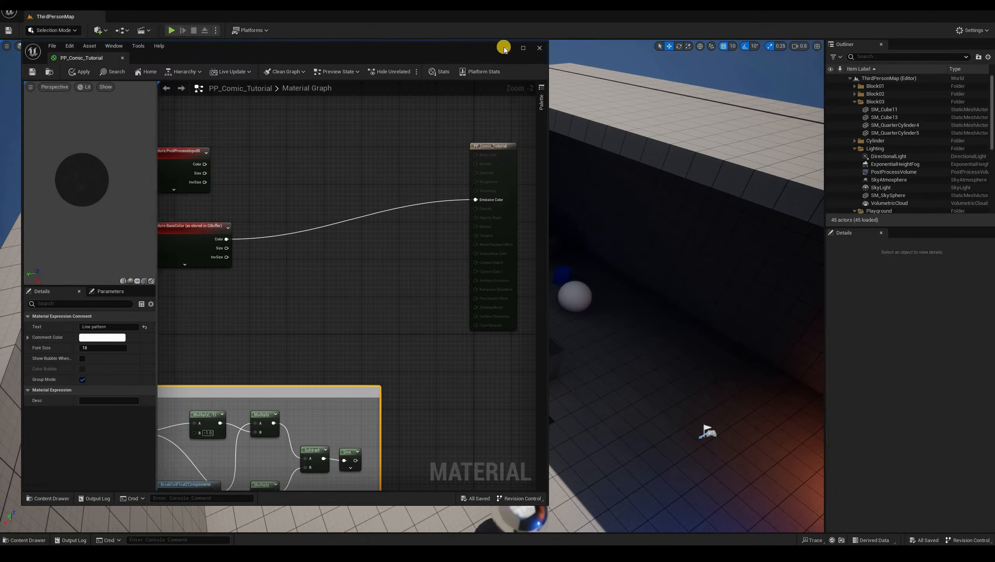
left_click(80, 72)
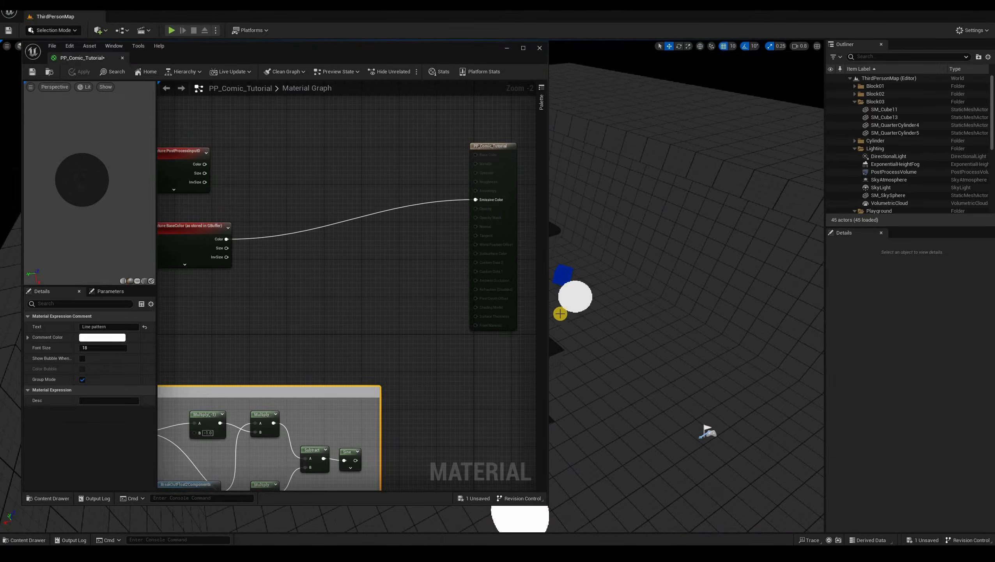
Move the material editor window aside and examine the level rendered with only its base color.
left_click_drag(334, 49, 111, 74)
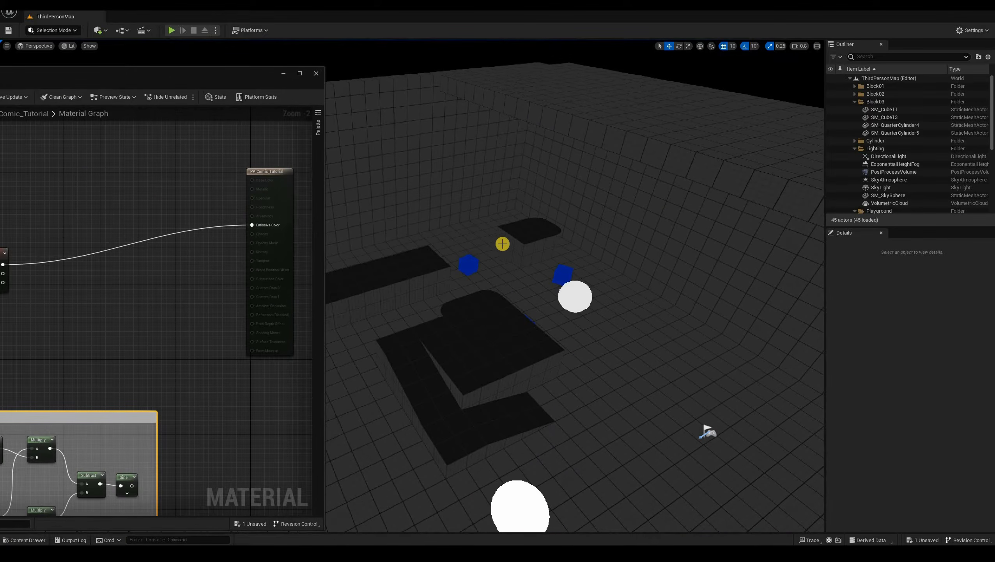
right_click_drag(470, 224, 482, 229)
key("s")
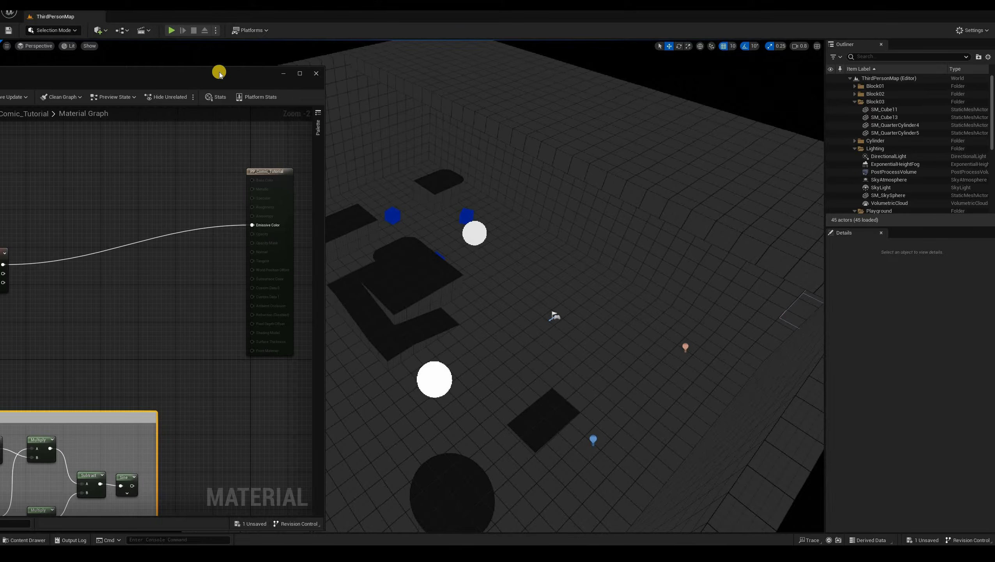
right_click_drag(444, 56, 447, 56)
key("w")
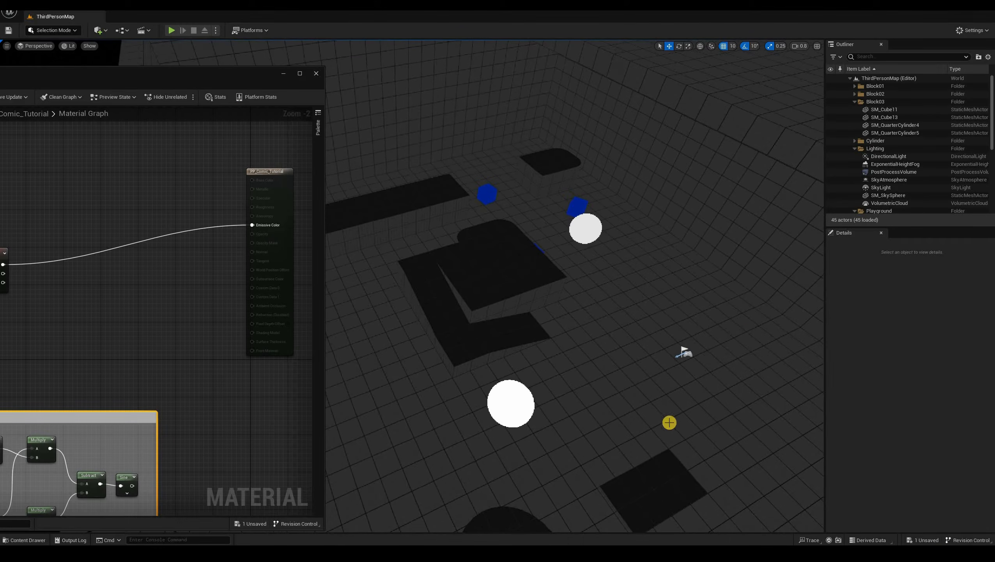
Bring the material editor window back into view and maximize it to show the whole material graph.
left_click_drag(225, 78, 444, 56)
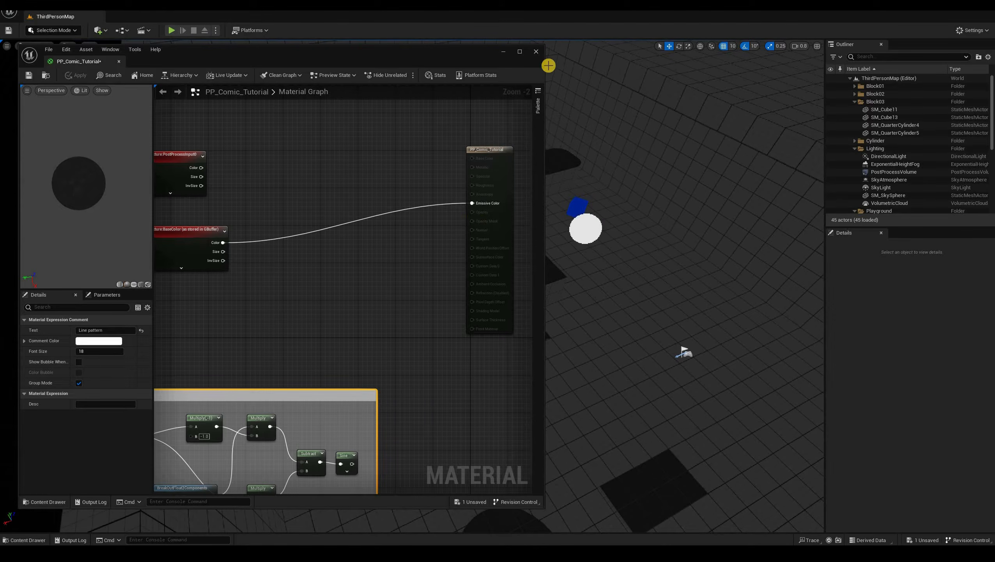
right_click_drag(308, 300, 356, 256)
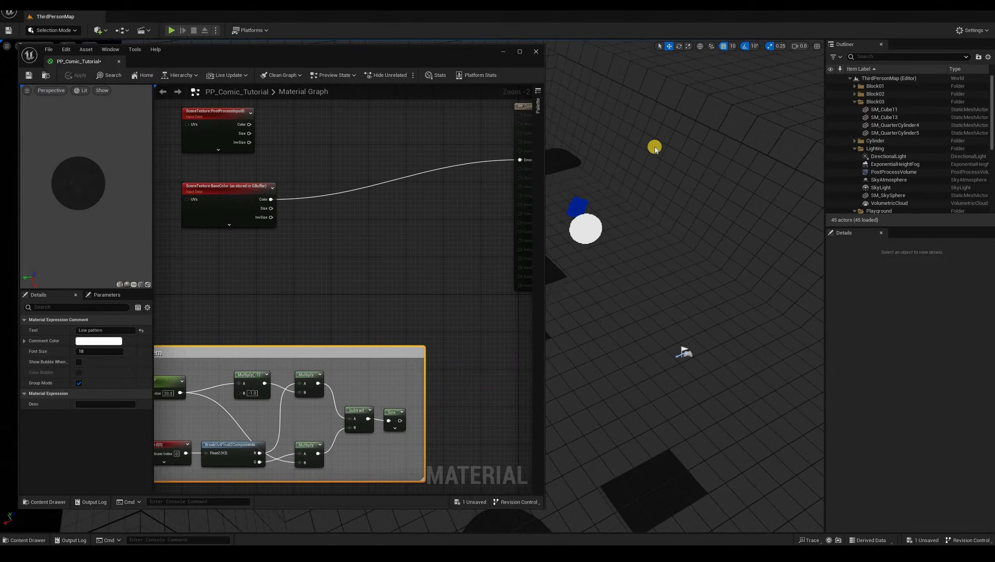
key("super+Up")
right_click_drag(707, 198, 750, 279)
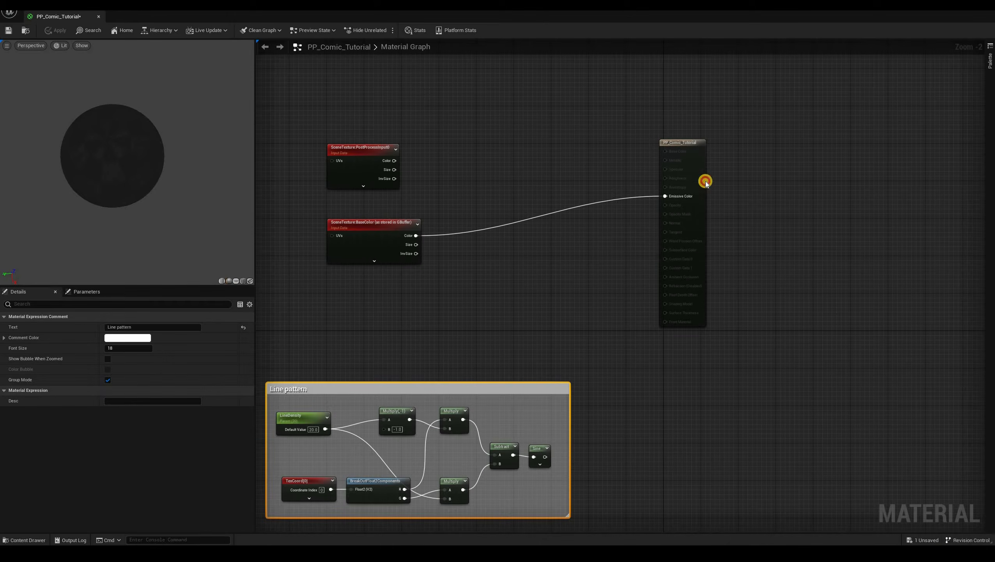
Set the material's Blendable Location to Before Tonemapping, and apply and save the material.
left_click_drag(701, 177, 719, 215)
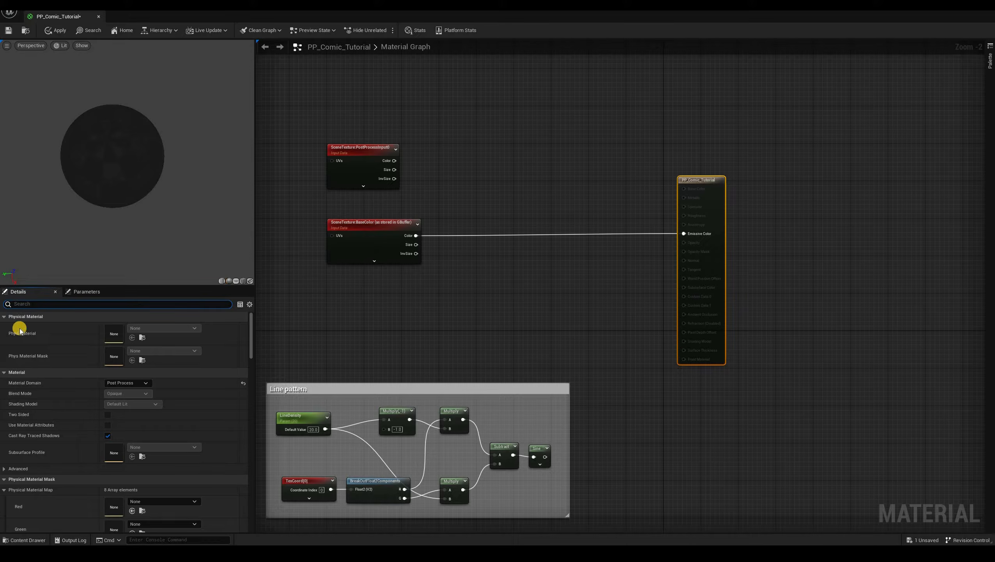
type("blenda")
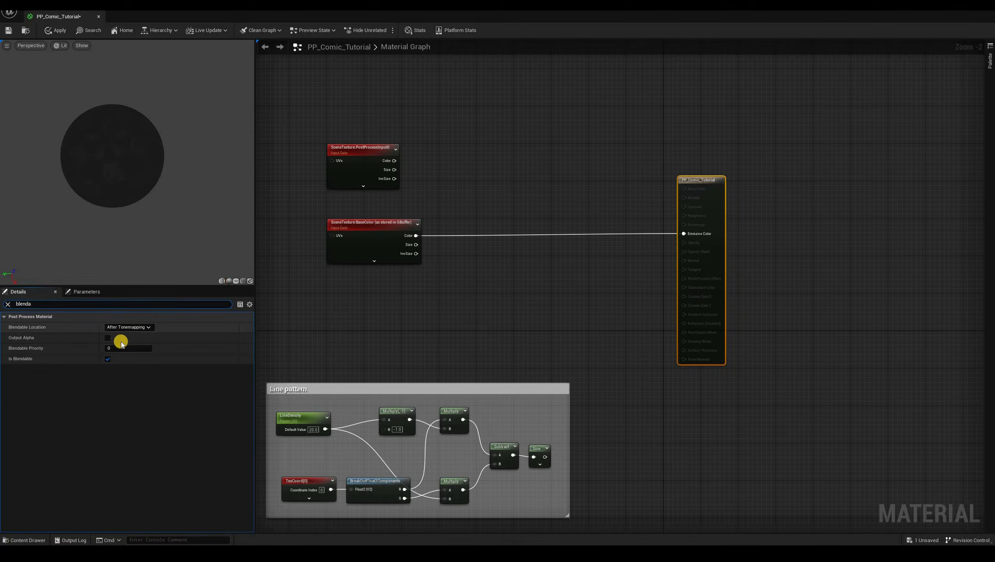
left_click(126, 327)
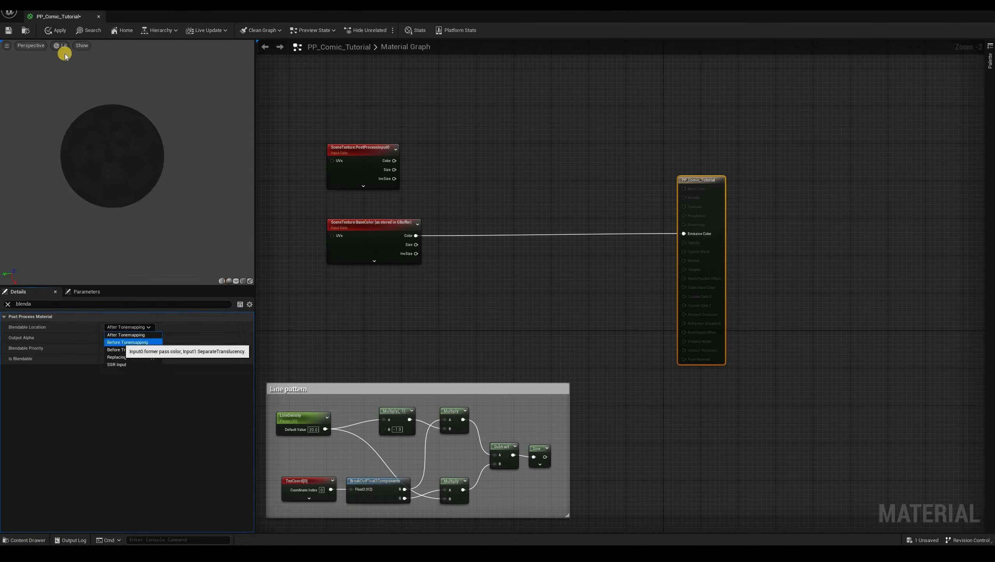
left_click(61, 32)
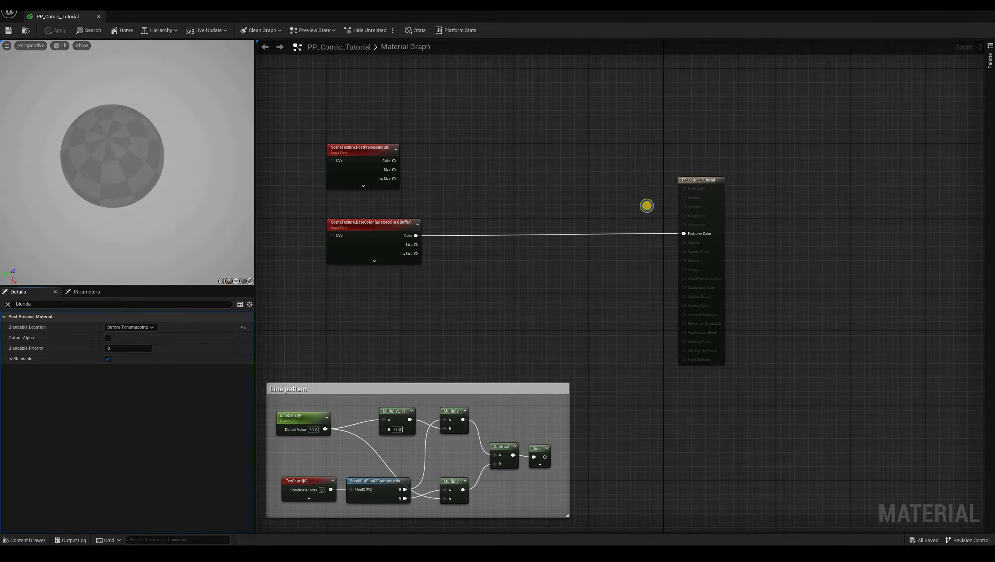
key("super+Down")
right_click_drag(787, 332, 498, 325)
key("super+Up")
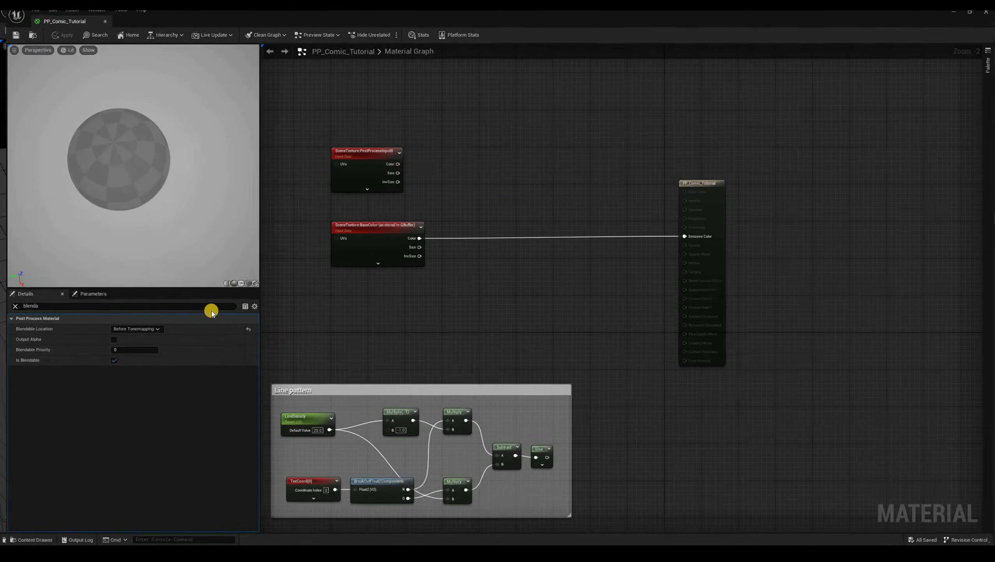
Divide the PostProcessInput0 Color by the BaseColor Color with a Divide node and connect its result to Emissive Color.
right_click_drag(625, 160, 677, 157)
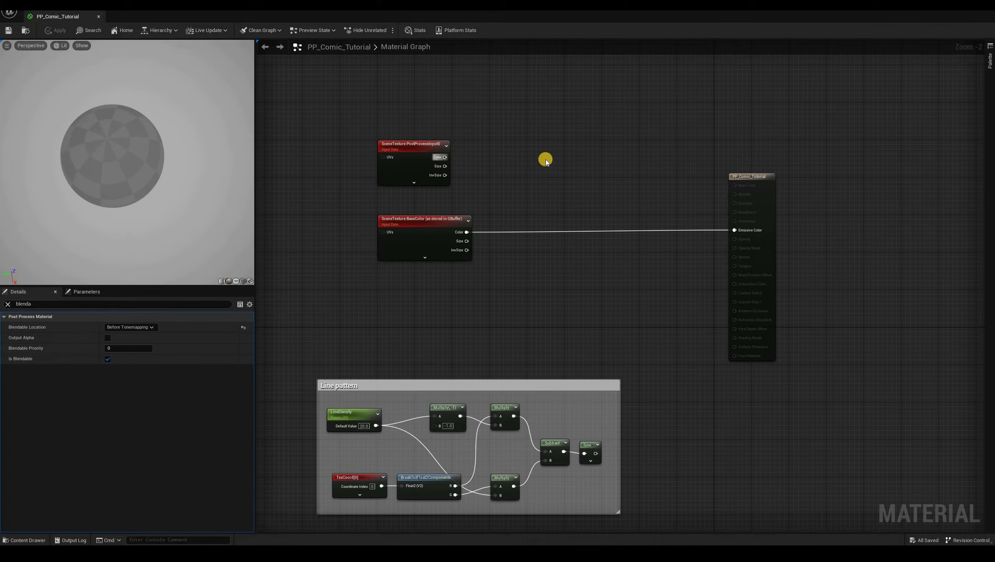
left_click_drag(445, 157, 546, 159)
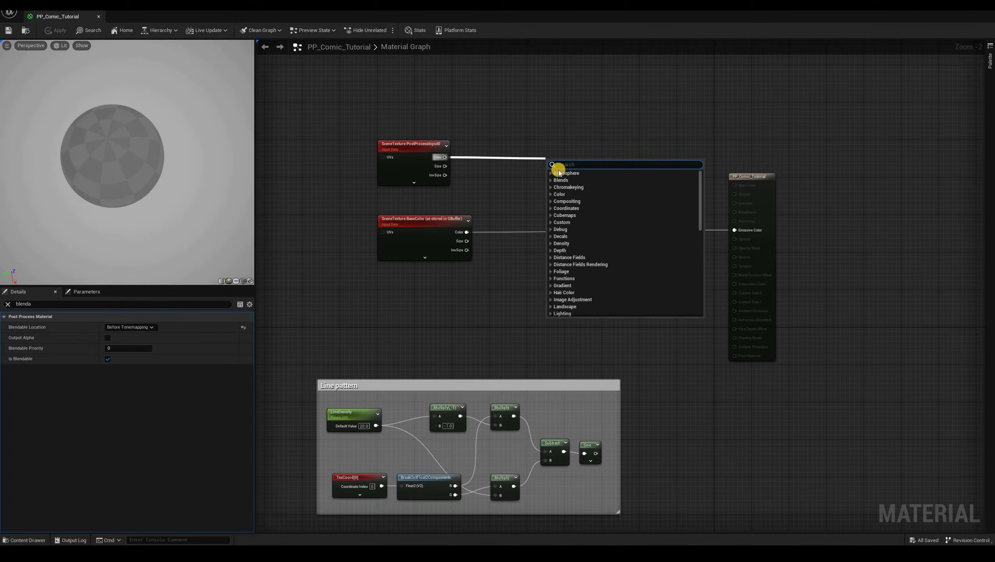
type("di")
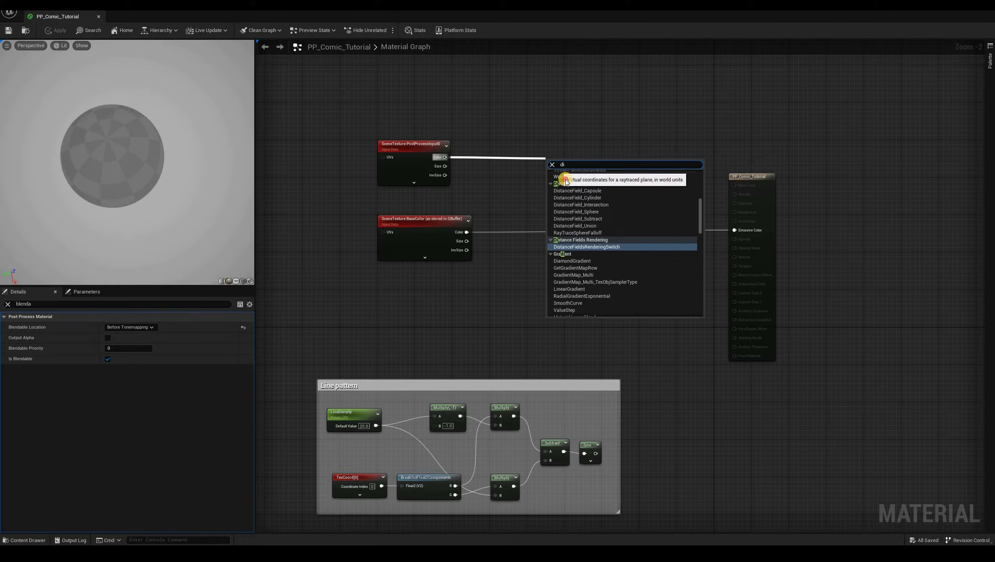
type("vi")
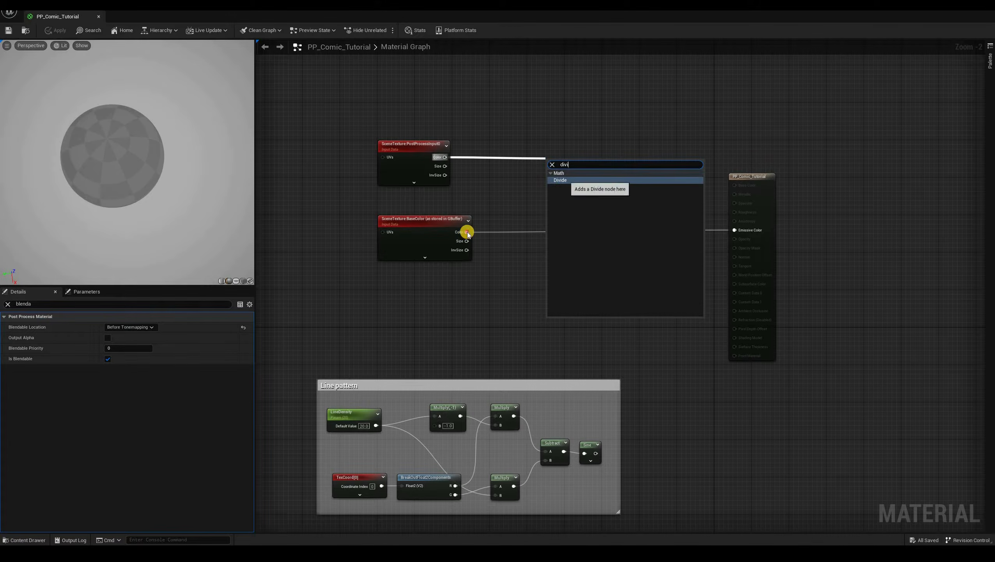
key("Return")
left_click_drag(550, 181, 467, 232)
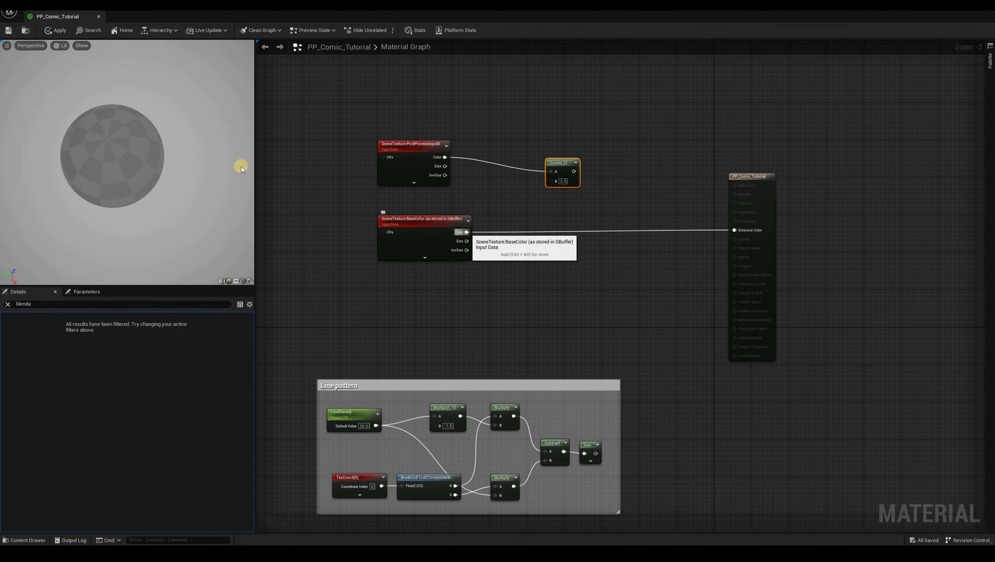
left_click_drag(565, 172, 719, 187)
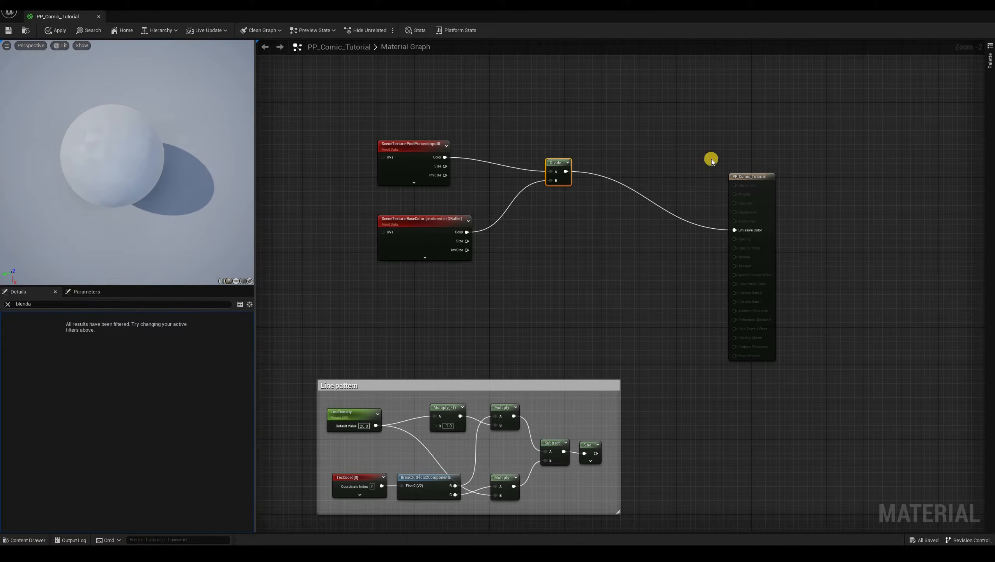
right_click_drag(779, 124, 774, 125)
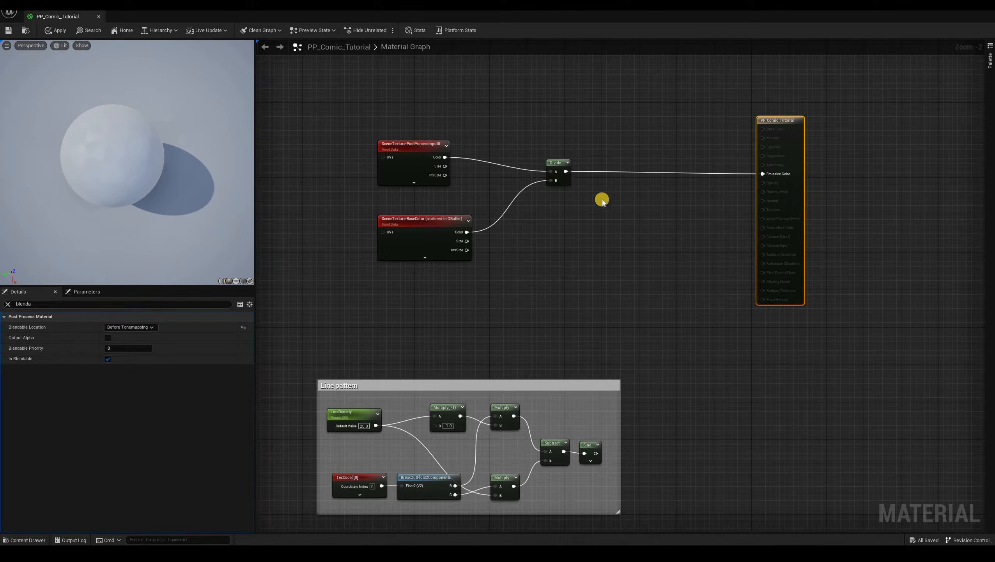
Insert a Saturate node between the Divide node and Emissive Color, and apply and save the material.
left_click_drag(565, 171, 600, 166)
type("satu")
key("Return")
left_click_drag(627, 122, 766, 174)
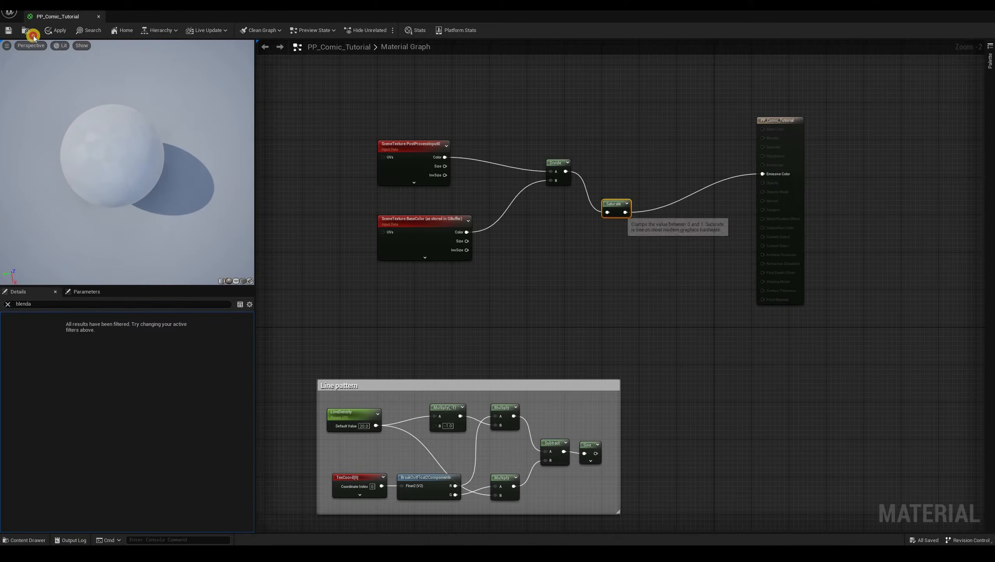
left_click_drag(614, 205, 600, 164)
left_click(11, 33)
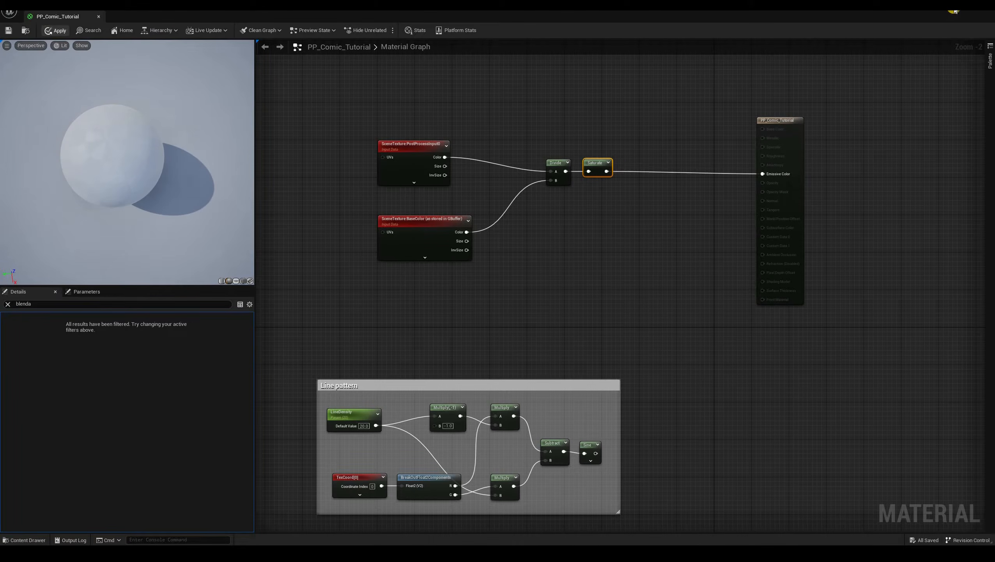
key("ctrl+s")
Examine the isolated, colored scene lighting in the level from several viewpoints.
key("alt+Tab")
right_click_drag(595, 258, 729, 333)
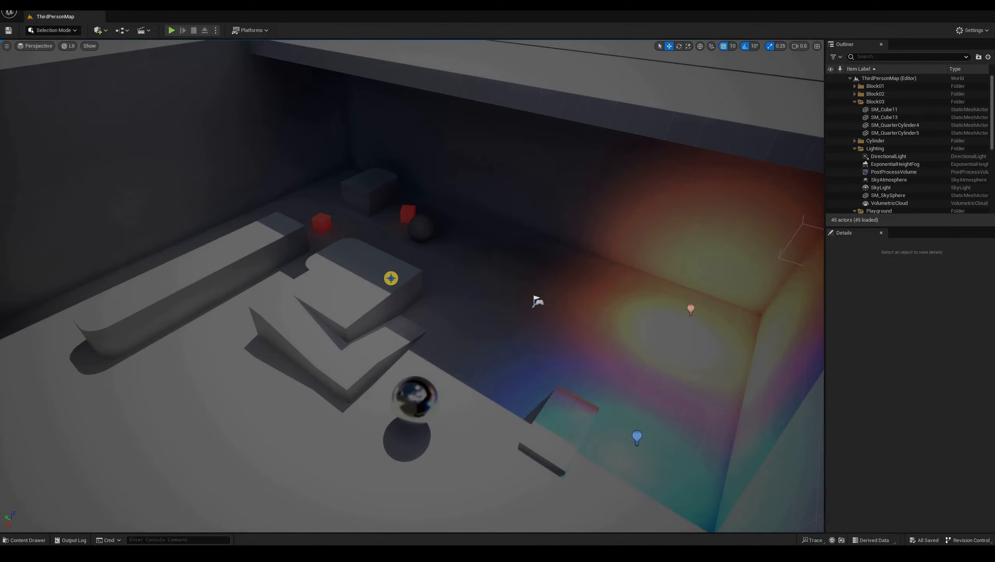
right_click_drag(333, 327, 225, 550)
key("w")
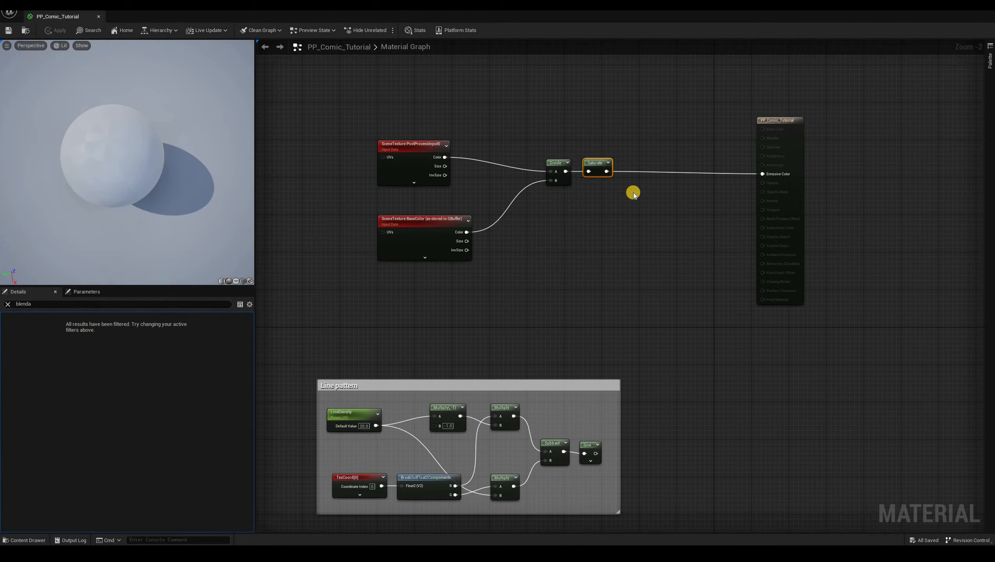
Insert a Desaturation node between the Saturate node and Emissive Color, and save the material.
left_click_drag(606, 171, 633, 194)
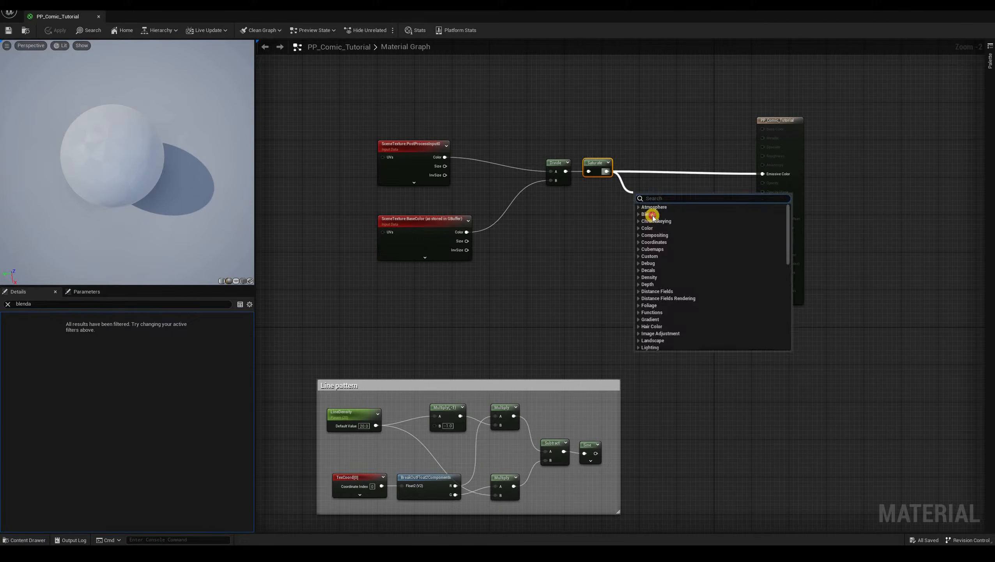
type("desat")
key("Return")
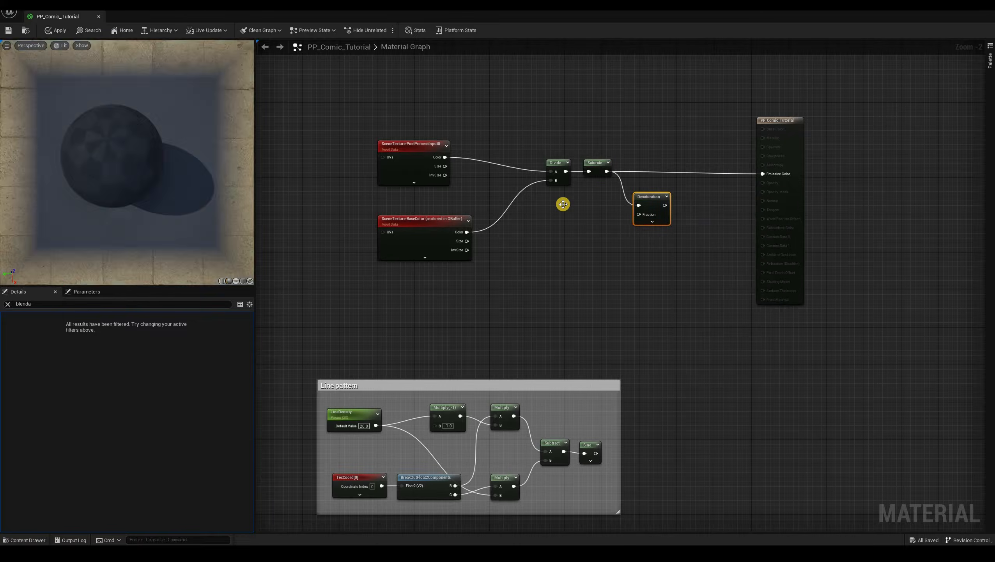
scroll(562, 203, "up", 2)
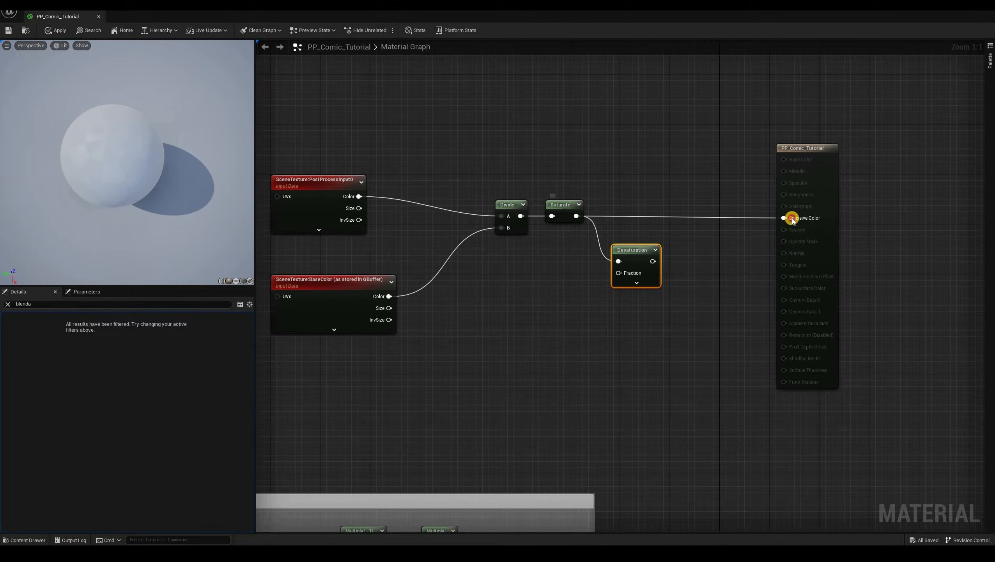
left_click_drag(653, 260, 615, 205)
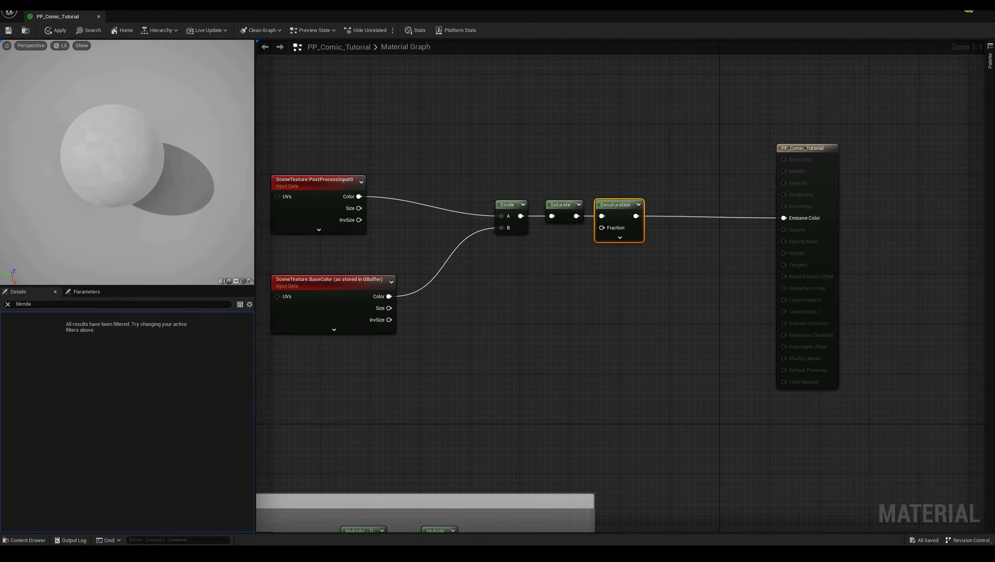
key("ctrl+s")
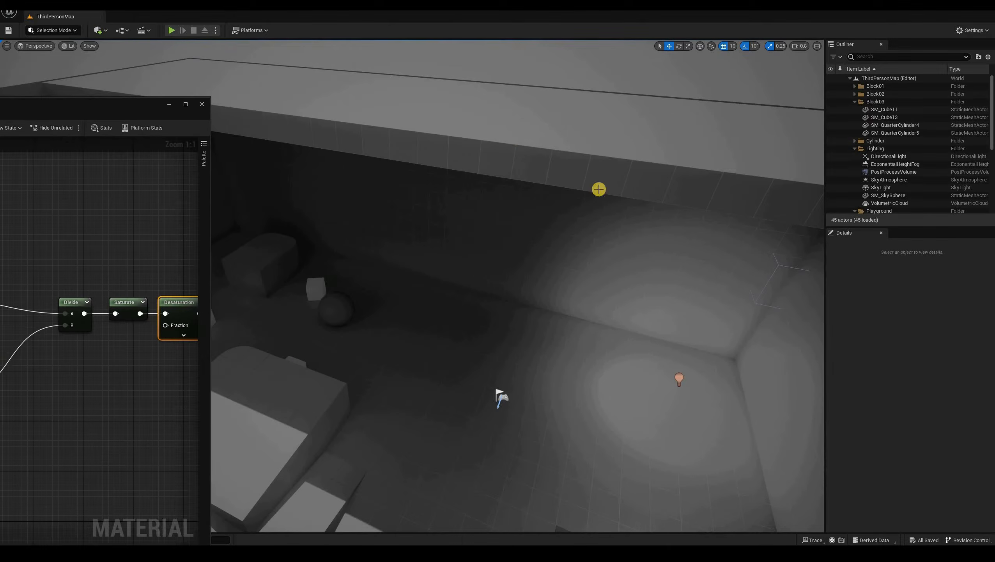
Move the material editor window aside and examine the desaturated lighting and shadows around the level.
right_click_drag(600, 228, 113, 104)
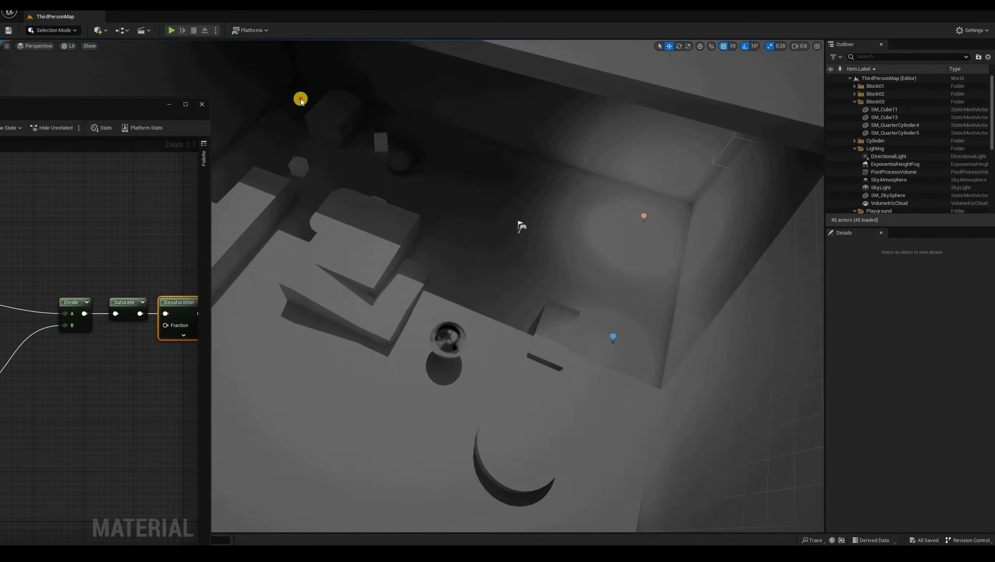
right_click_drag(301, 98, 562, 249)
left_click_drag(209, 325, 279, 291)
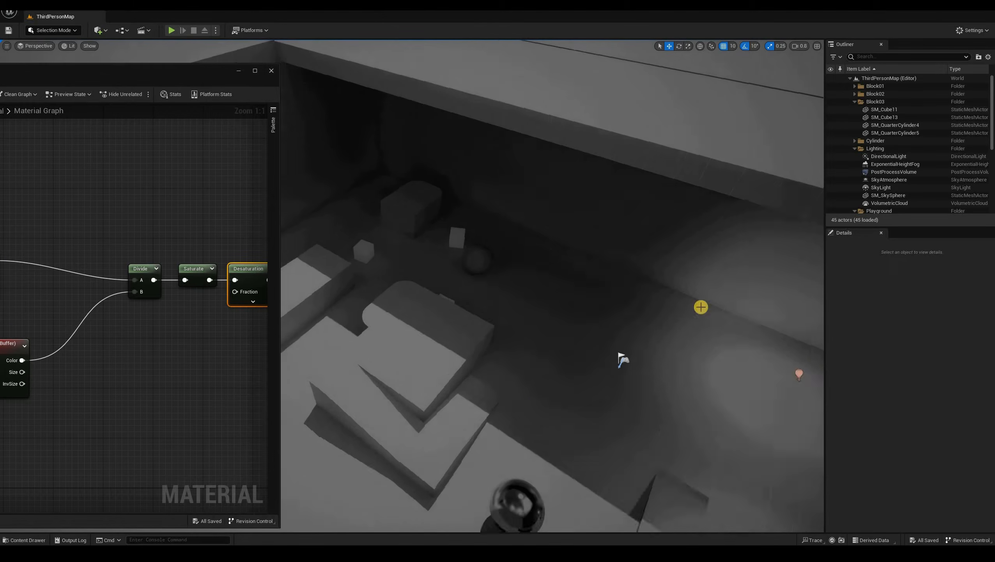
right_click_drag(701, 307, 722, 299)
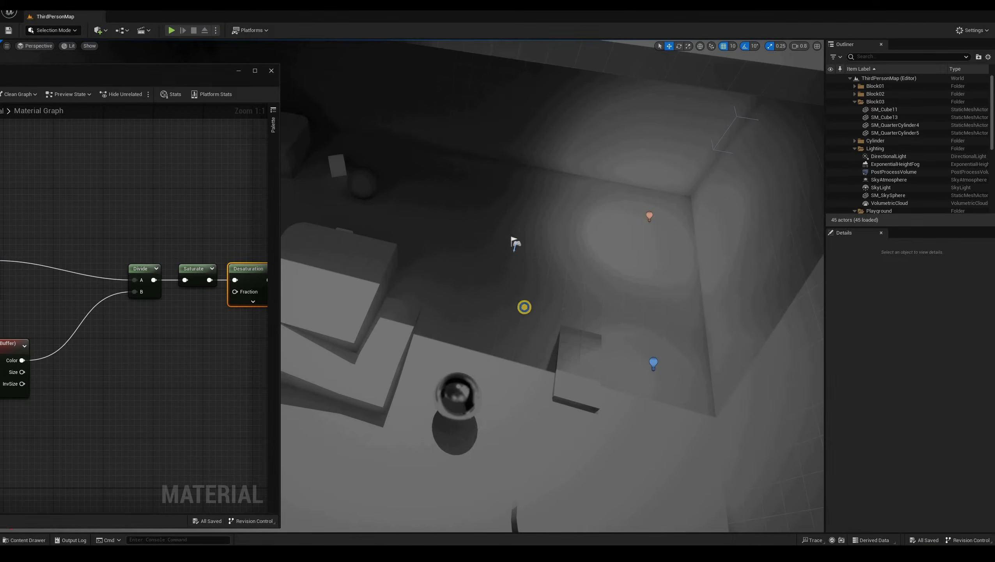
right_click_drag(513, 243, 706, 406)
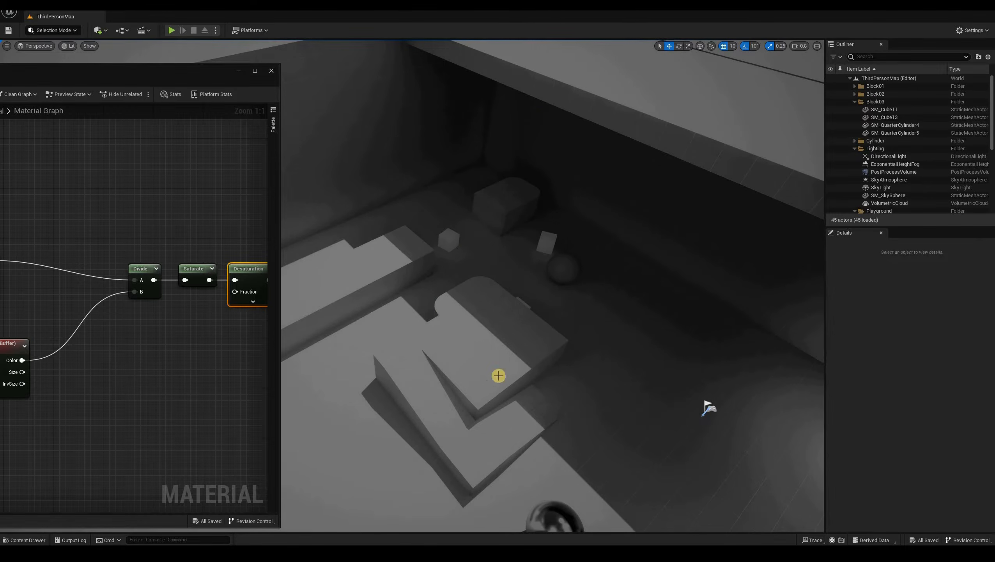
right_click_drag(501, 345, 502, 269)
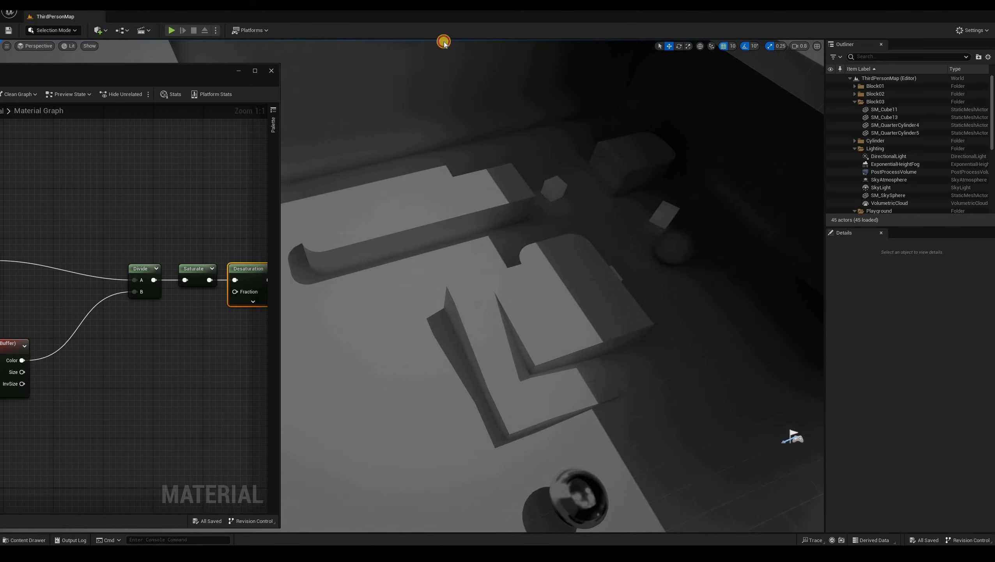
right_click_drag(443, 42, 520, 213)
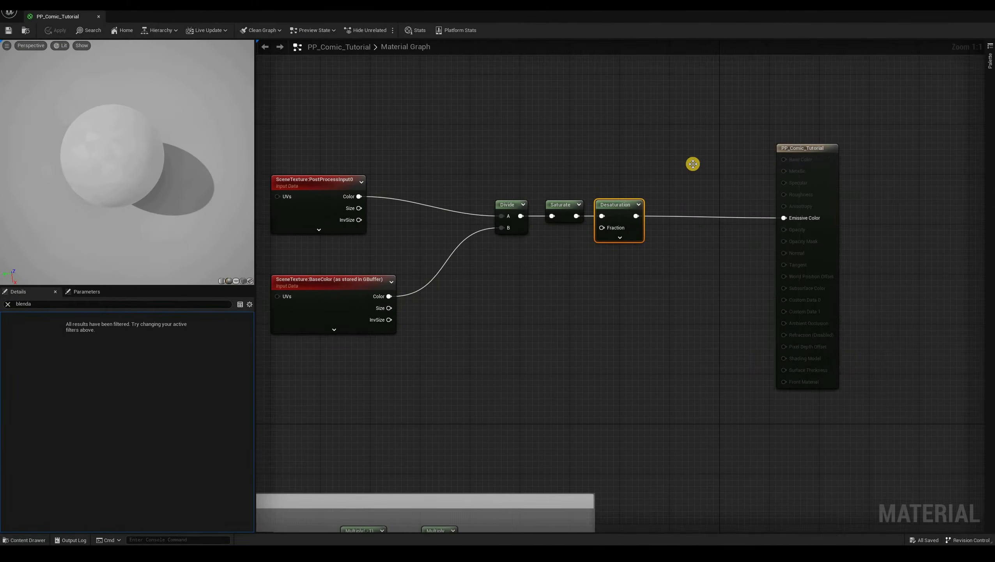
Move the PP_Comic_Tutorial output node farther from the Desaturation node to make room between them.
right_click_drag(693, 162, 564, 171)
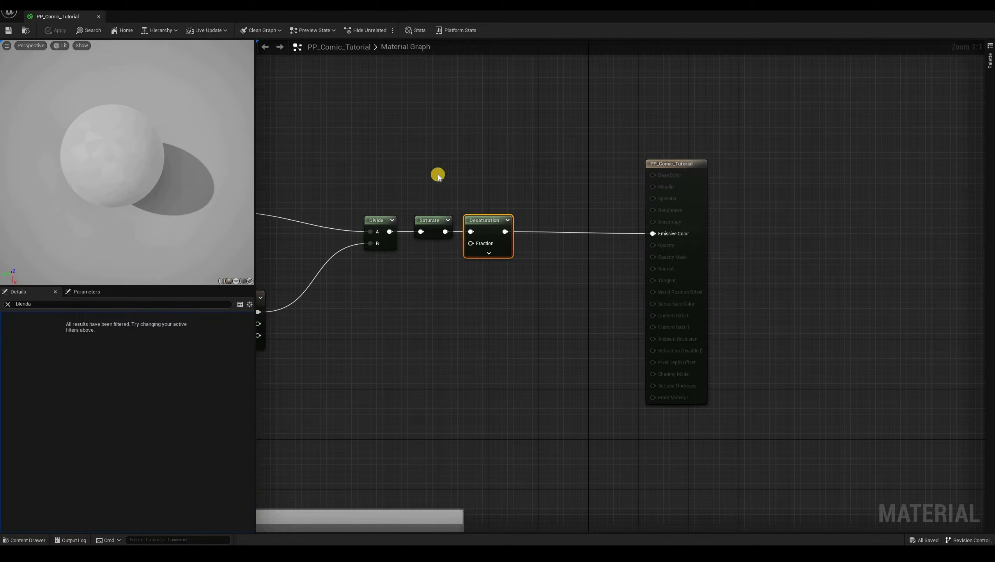
left_click_drag(683, 163, 878, 163)
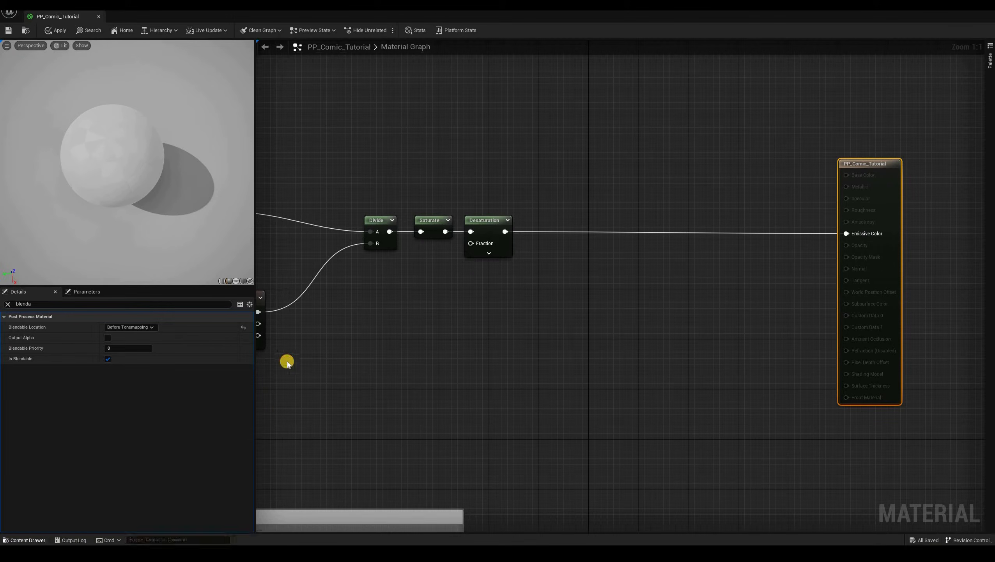
Create a CurveLinearColor curve asset named C_Tutorial_Threshols in the Tutorial content folder.
left_click(24, 540)
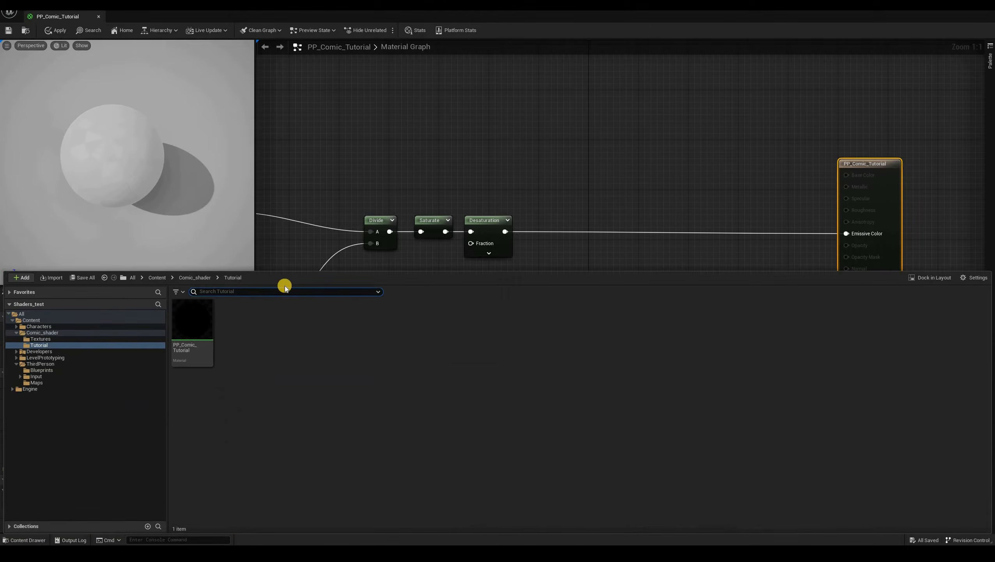
right_click(254, 334)
mouse_move(312, 284)
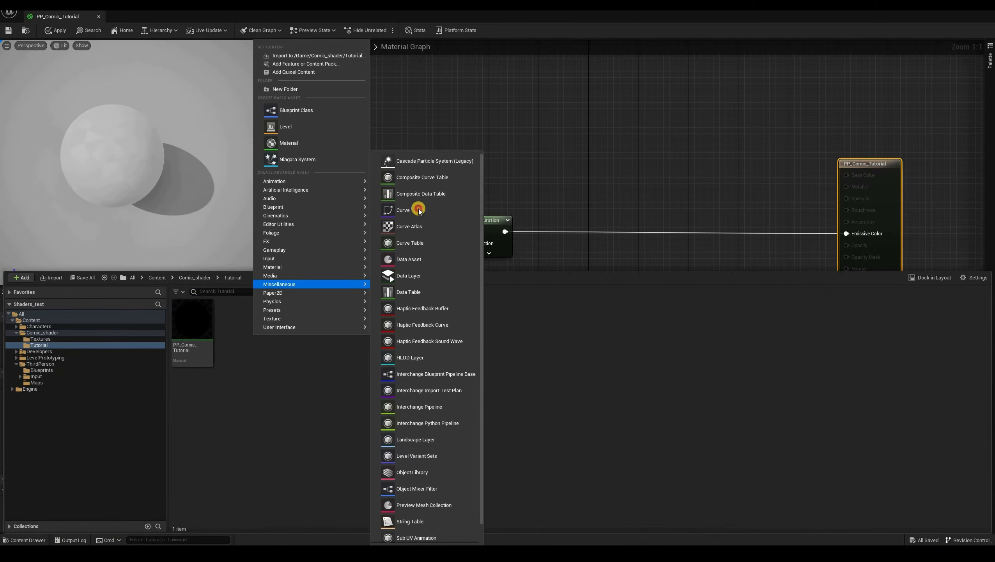
left_click(403, 209)
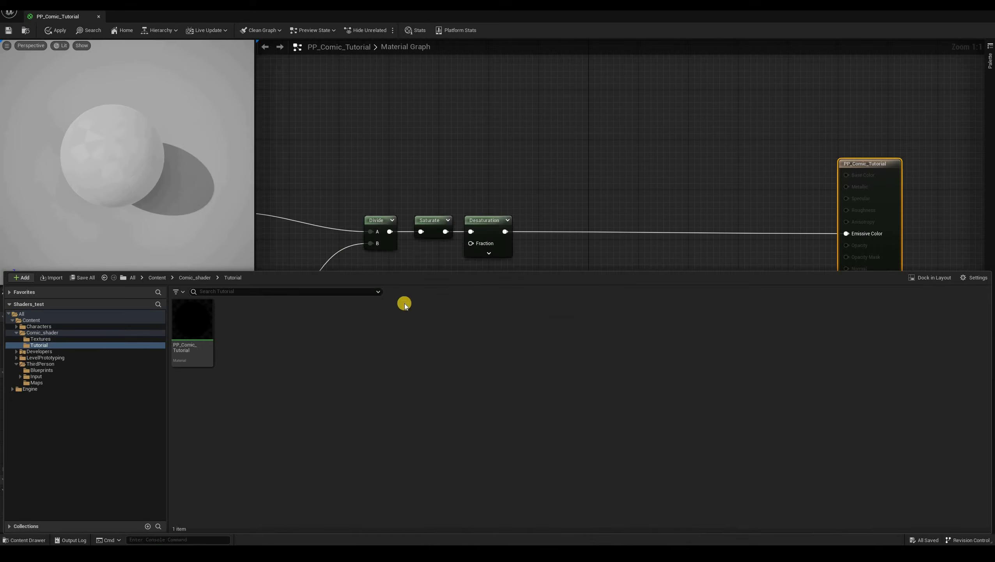
left_click(413, 305)
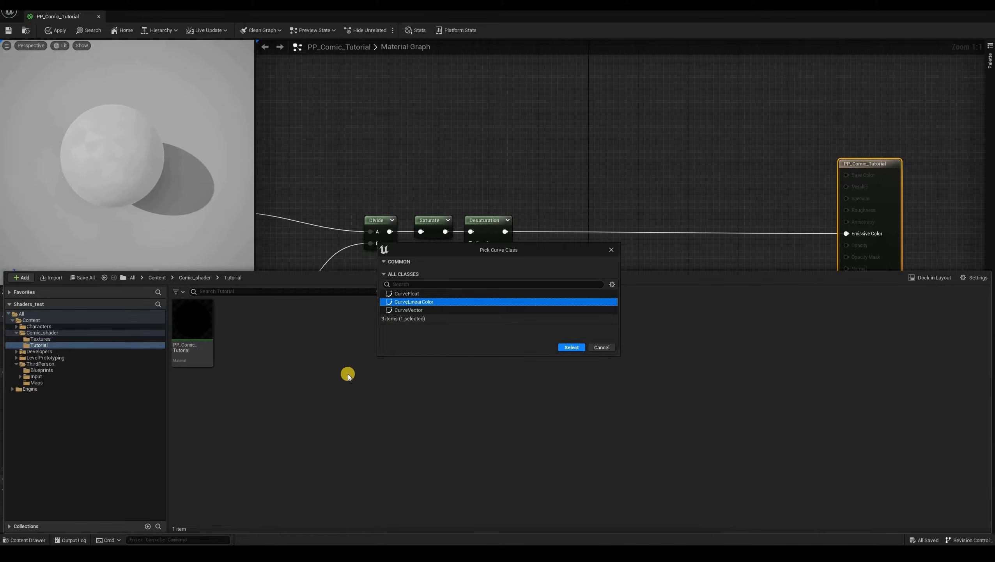
key("Return")
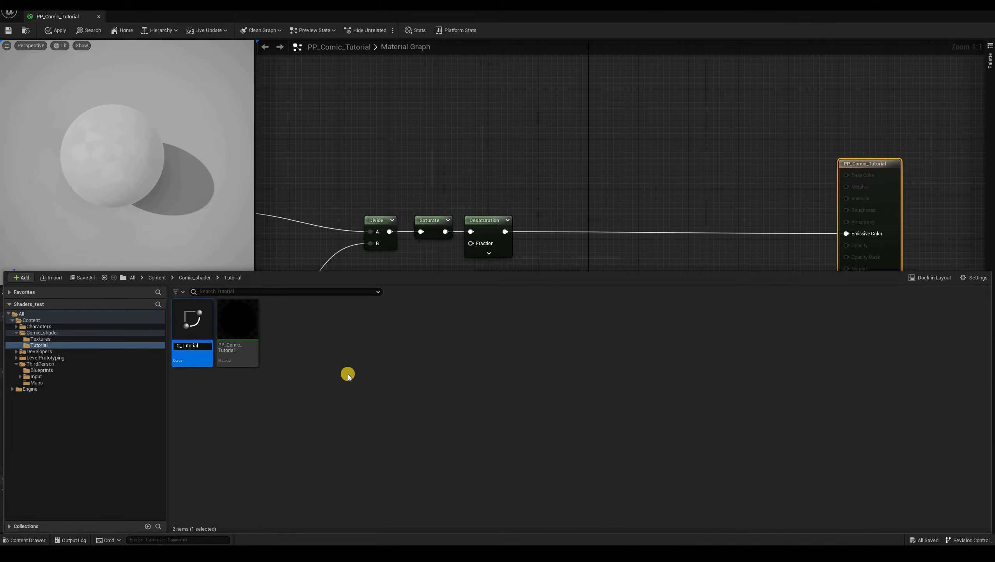
type("C_Tutorial_Threshols")
key("Return")
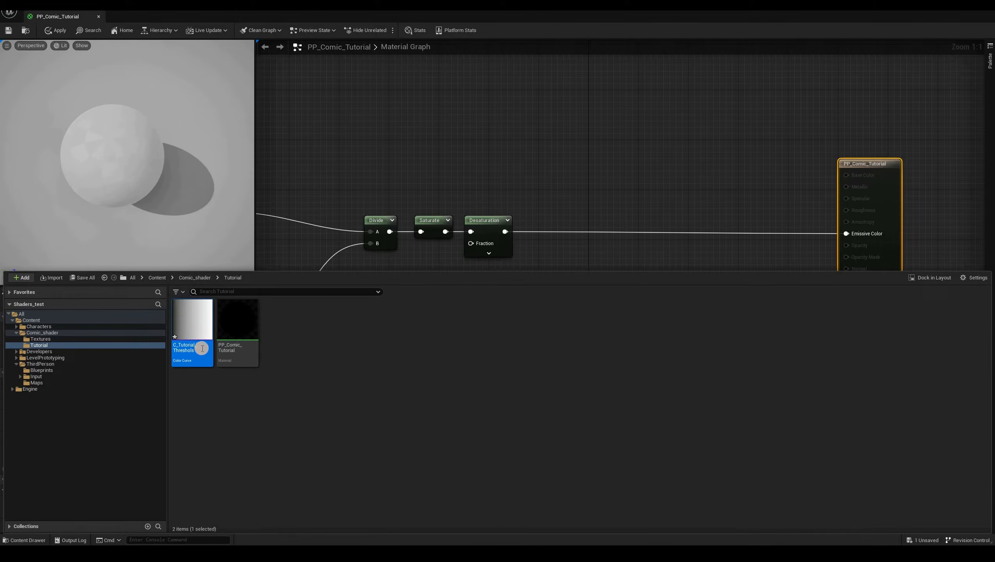
Correct the new color curve's name to C_Tutorial_Thresholds and save it.
left_click(202, 348)
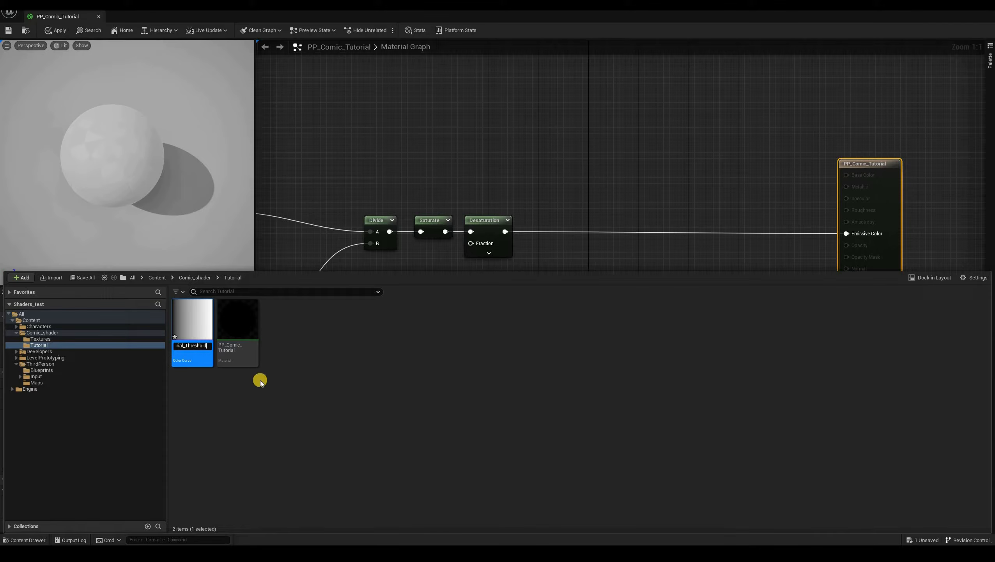
type("s")
key("Return")
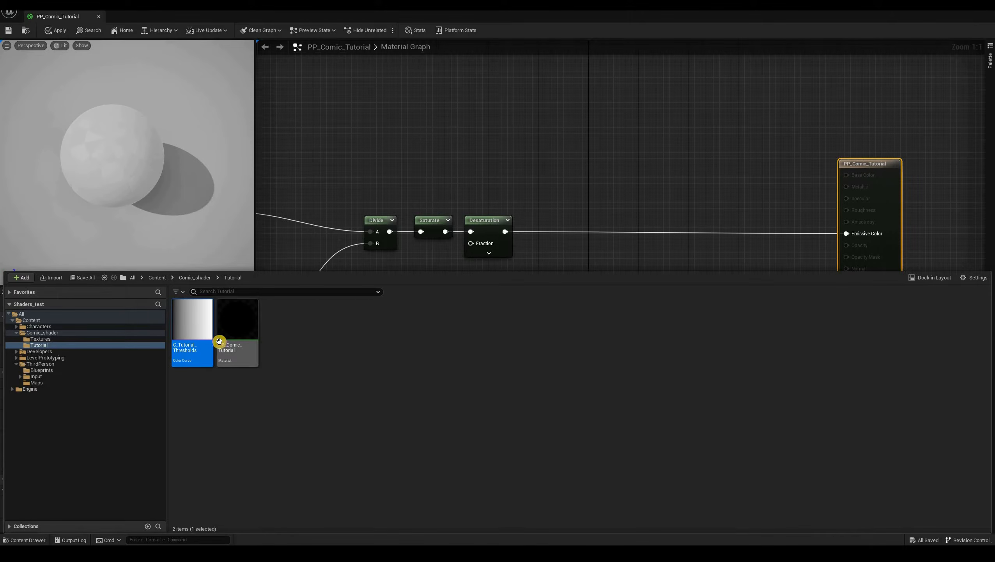
left_click(297, 341)
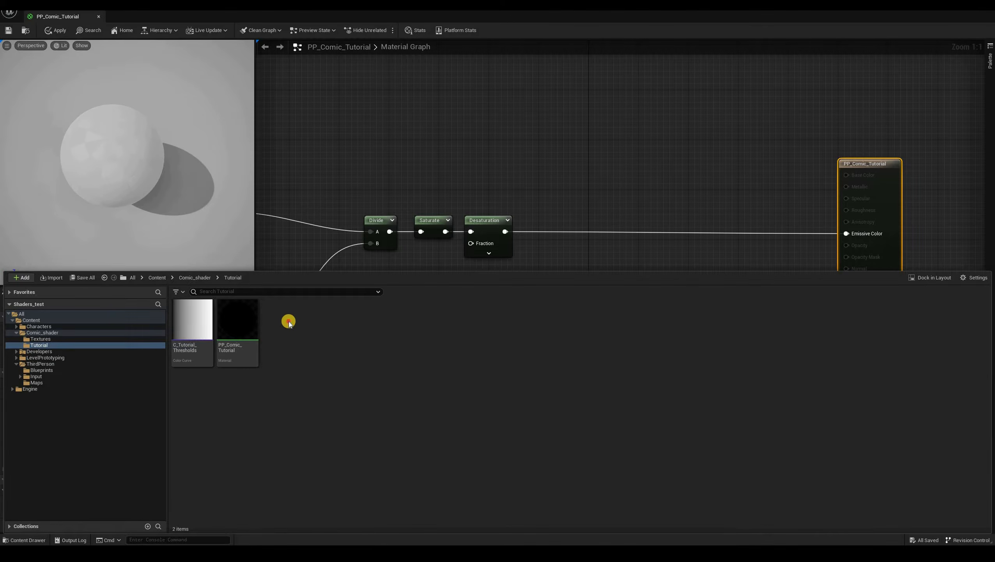
Create a Curve Atlas asset in the Tutorial folder, name it CA_Tutorial_Thresholds by adapting the curve's name, and save it.
right_click(326, 273)
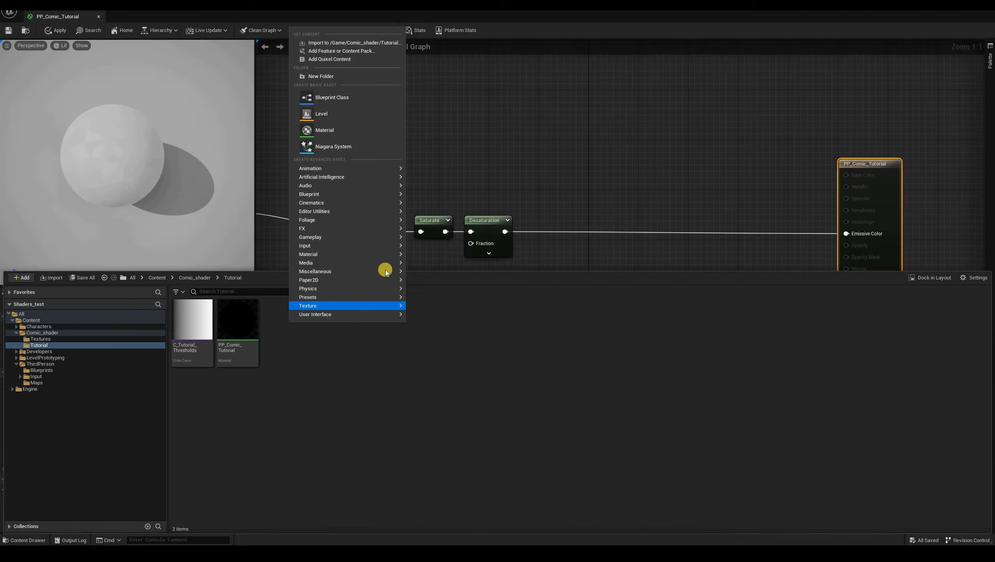
mouse_move(383, 271)
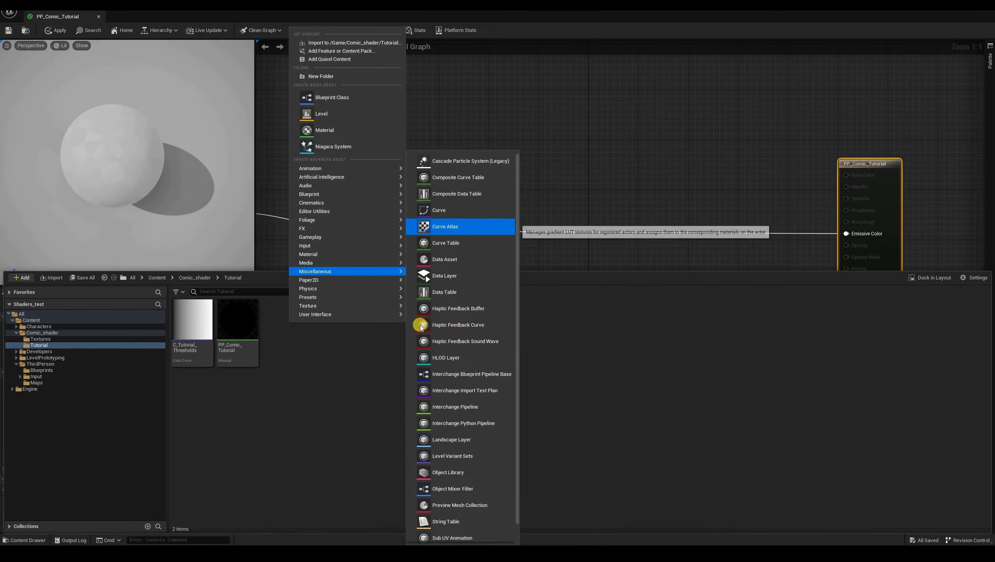
left_click(191, 352)
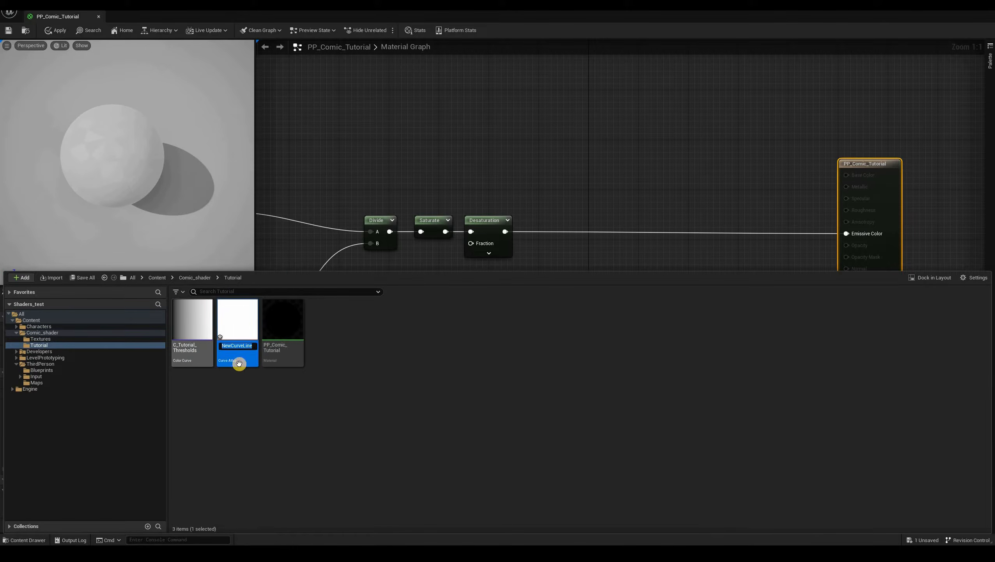
key("F2")
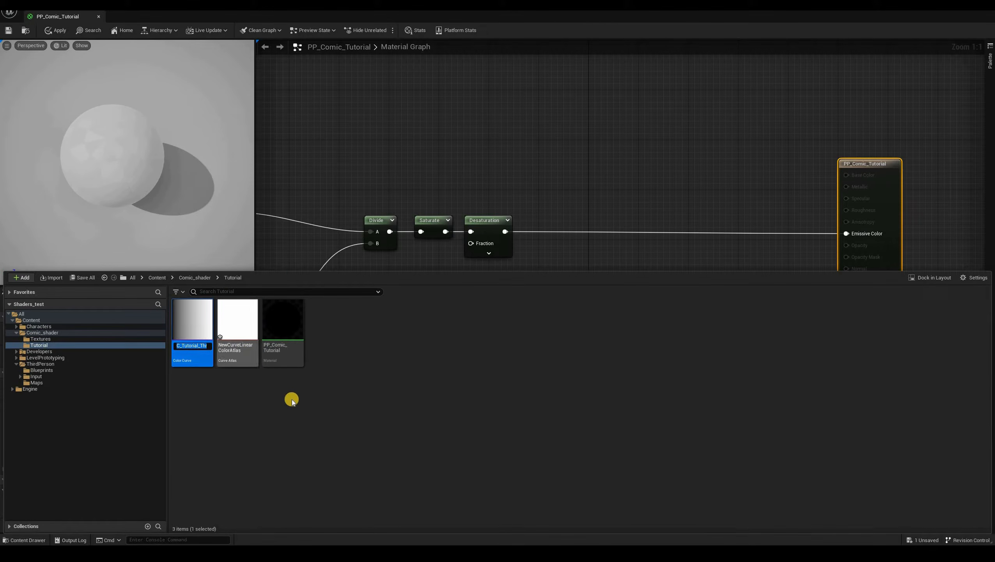
key("ctrl+c")
key("Return")
key("Right")
key("F2")
key("ctrl+v")
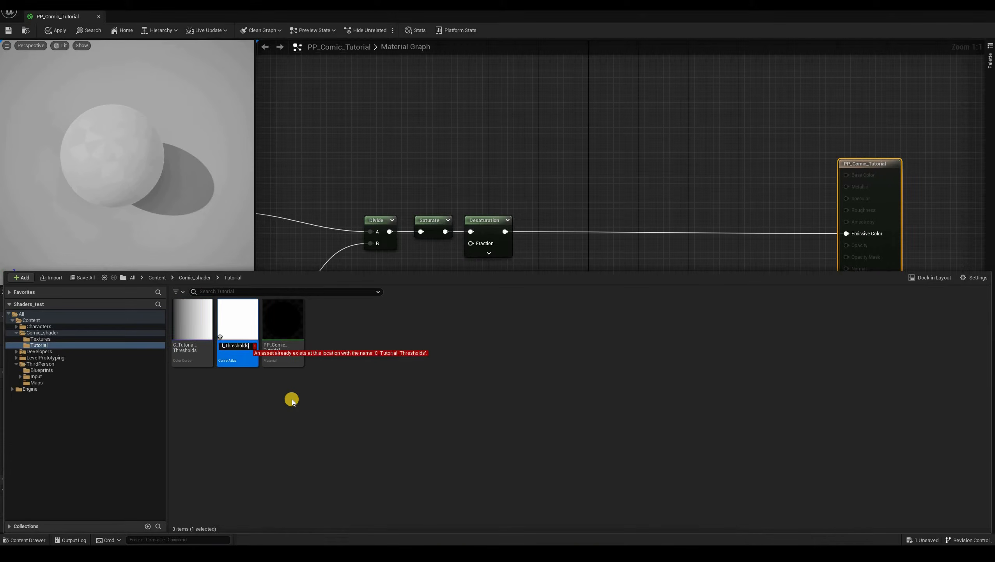
key("Home")
key("Right")
type("A")
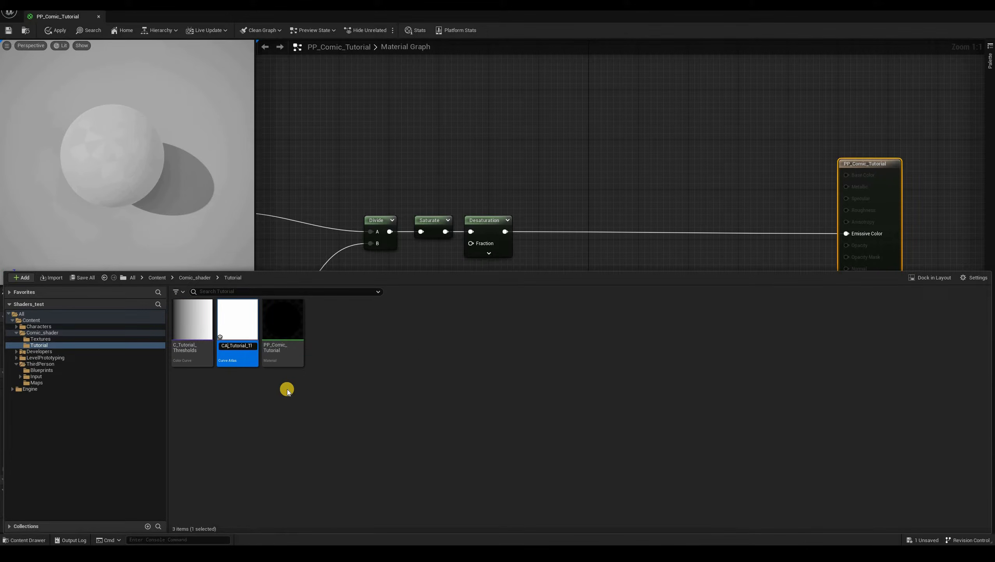
Open the CA_Tutorial_Thresholds atlas, add one Gradient Curves element, and assign C_Tutorial_Thresholds to it.
left_click(233, 321)
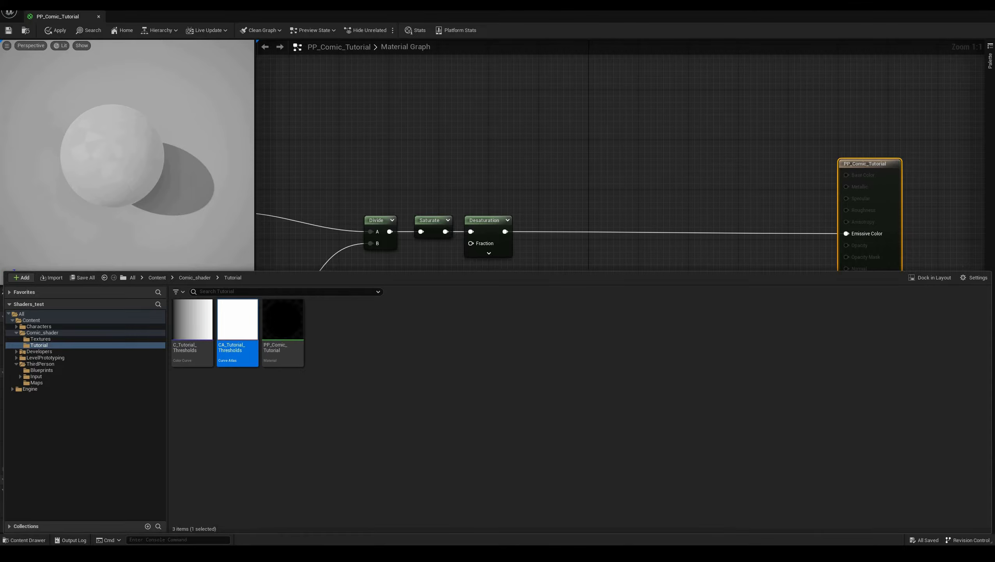
left_click(187, 12)
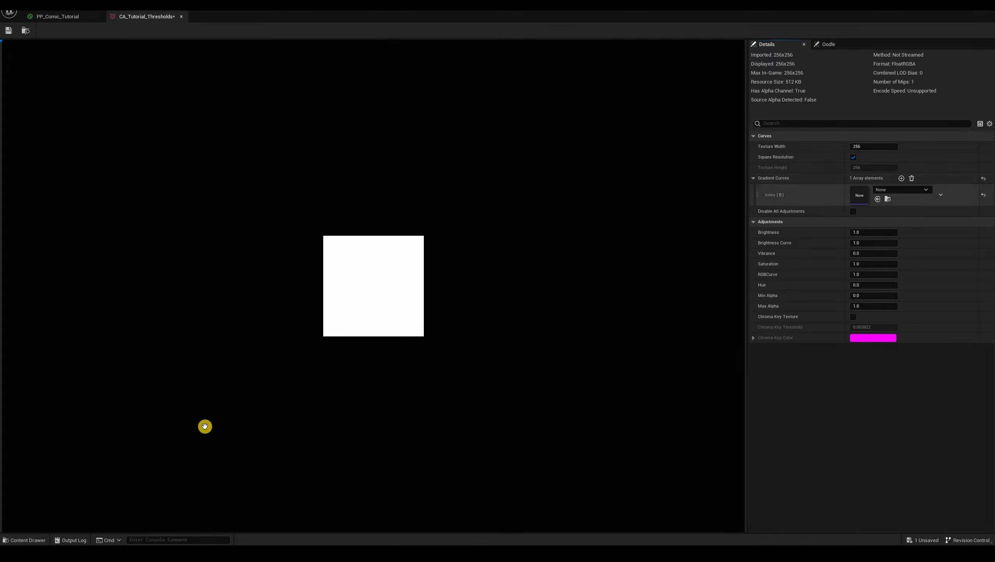
key("ctrl+space")
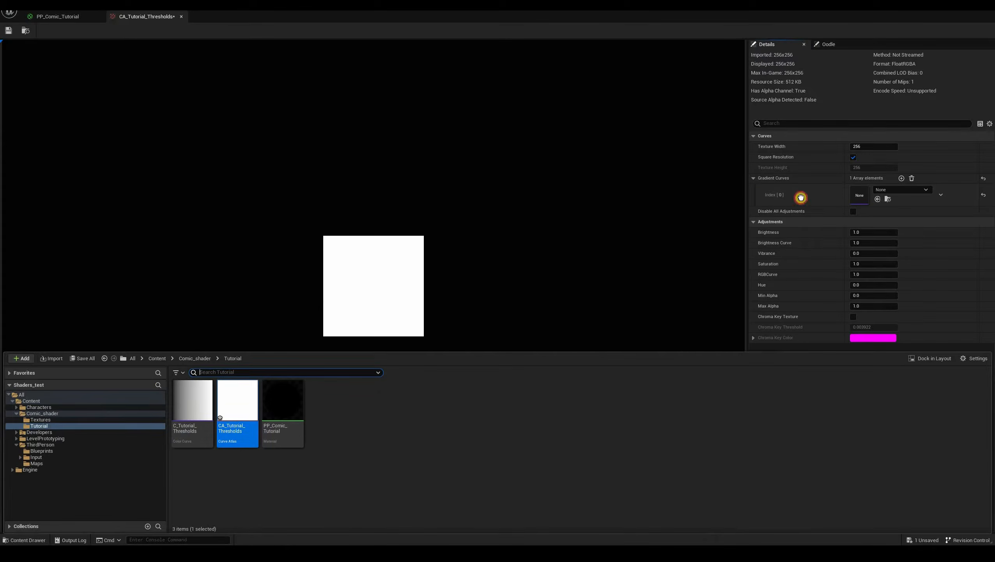
left_click_drag(194, 403, 864, 198)
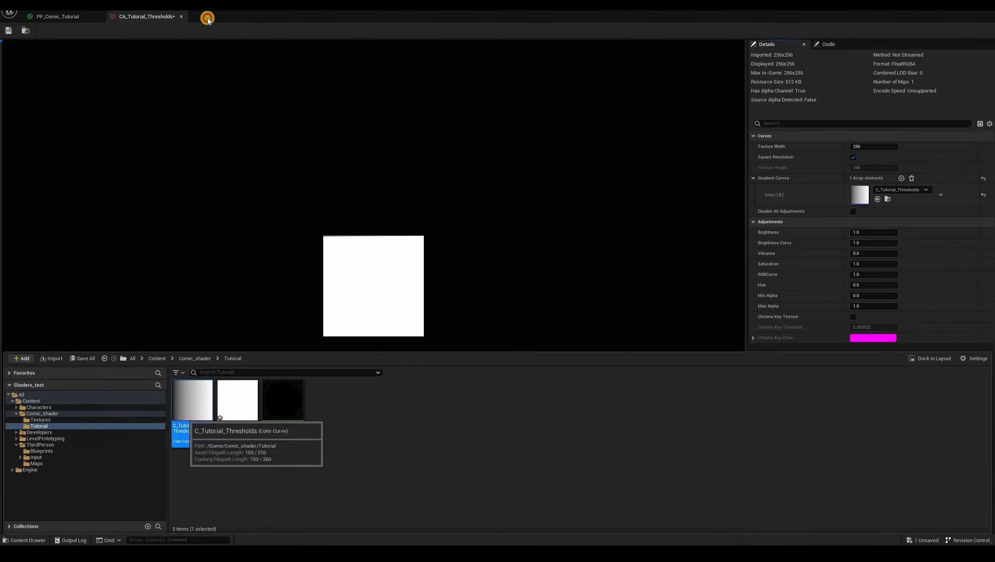
Open the C_Tutorial_Thresholds curve and examine its ramp between 0 and 1.
left_click(348, 264)
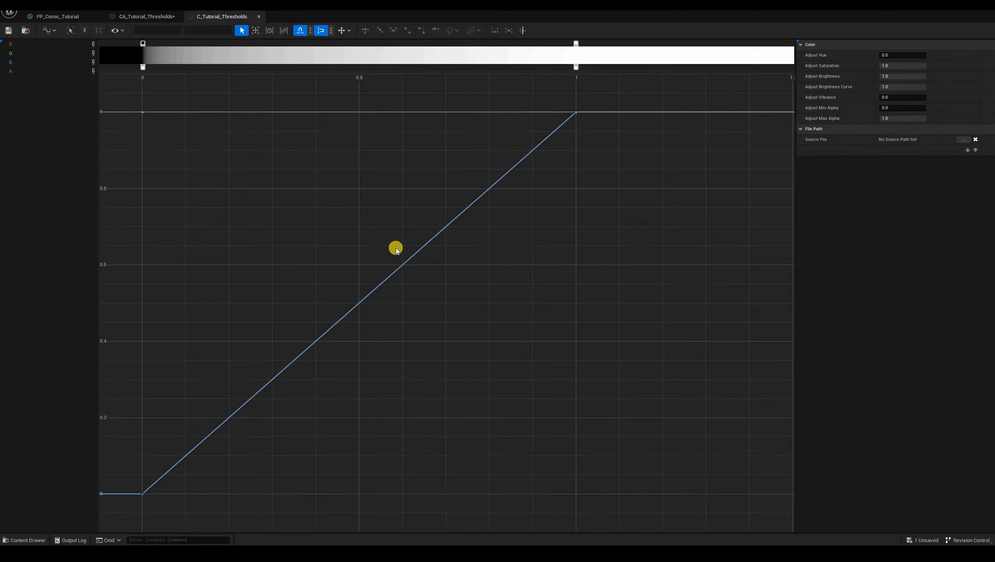
scroll(293, 434, "down", 1)
right_click_drag(281, 474, 485, 493)
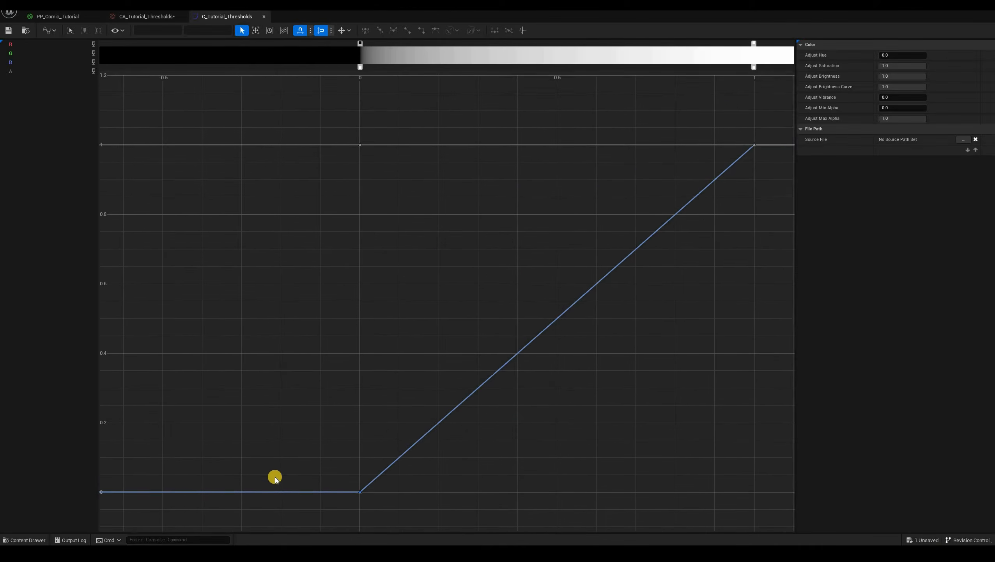
right_click_drag(358, 485, 270, 484)
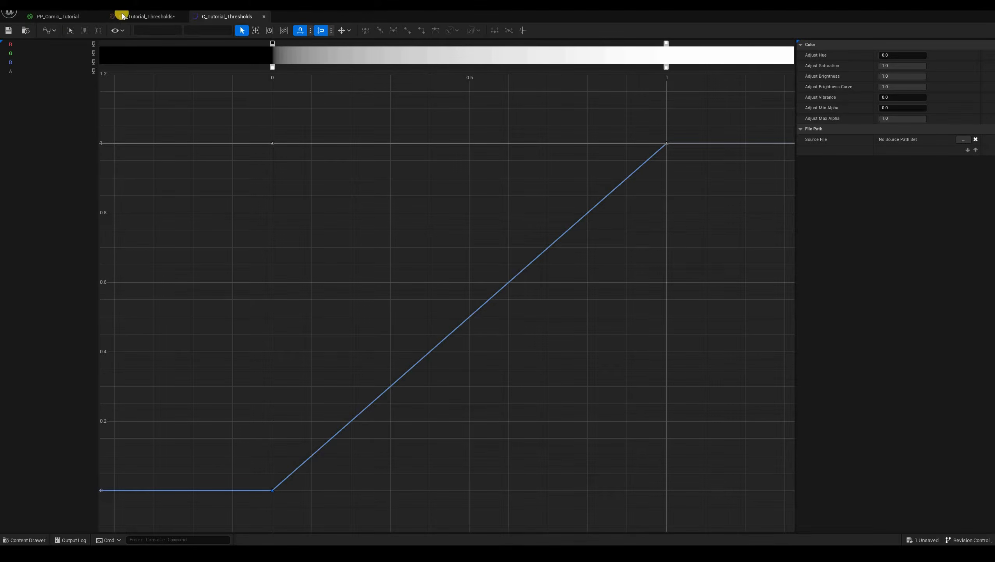
Save and close the CA_Tutorial_Thresholds atlas, and return to the PP_Comic_Tutorial material graph.
left_click(156, 15)
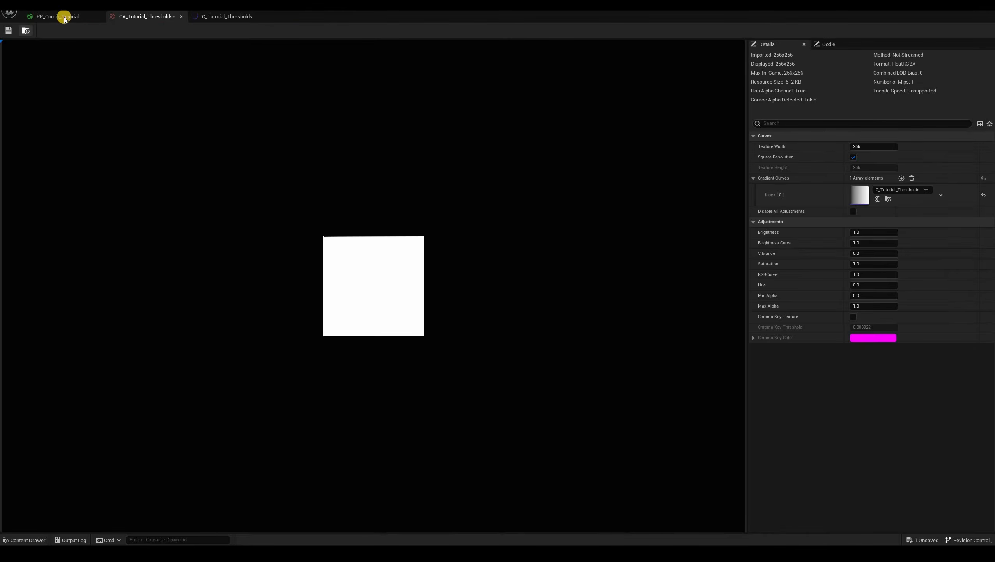
left_click(105, 15)
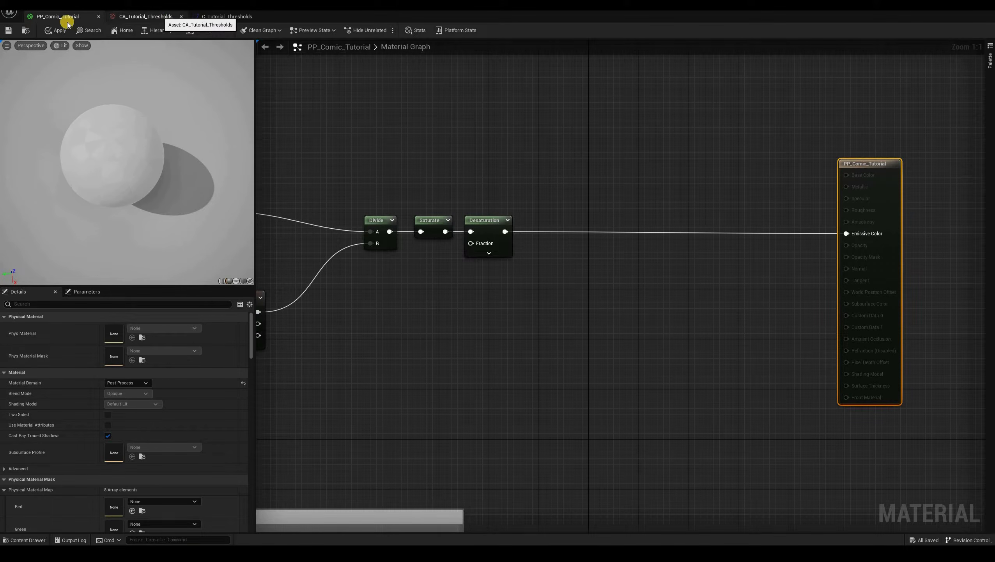
Add a CurveAtlasRowParameter node named Thresholds, feed Desaturation into its CurveTime, and connect its red output to Emissive Color.
right_click(590, 272)
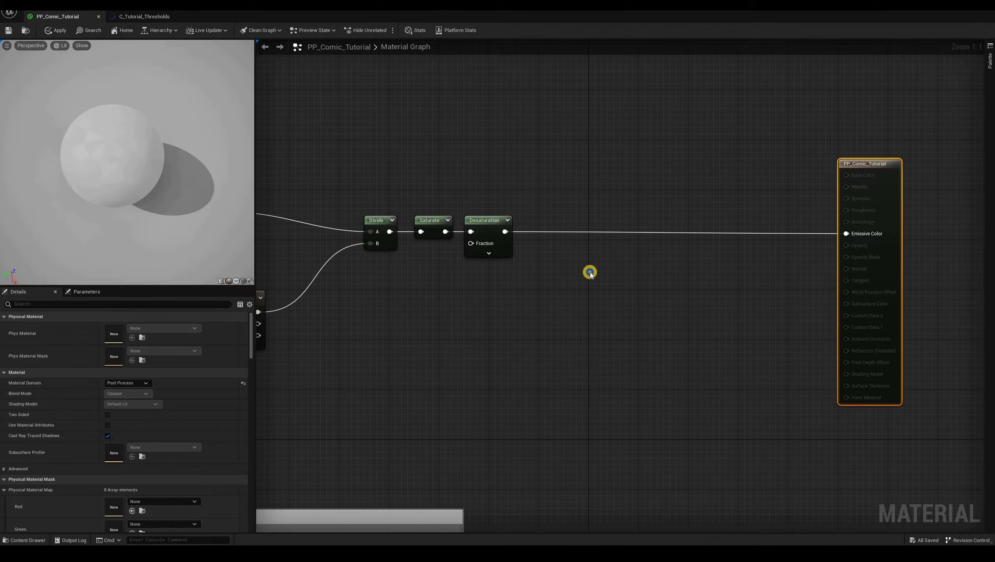
right_click_drag(590, 273, 590, 272)
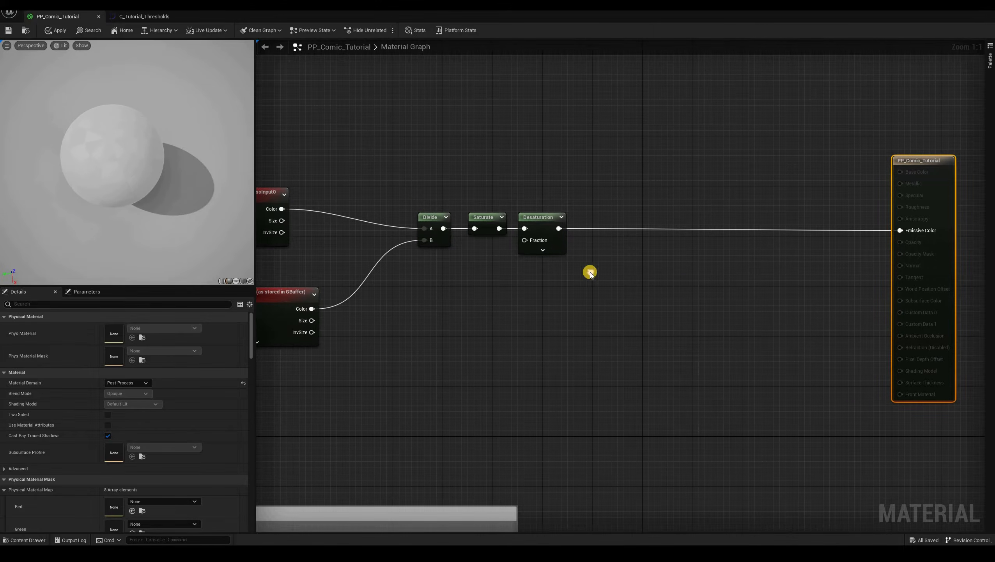
right_click(590, 272)
type("curve")
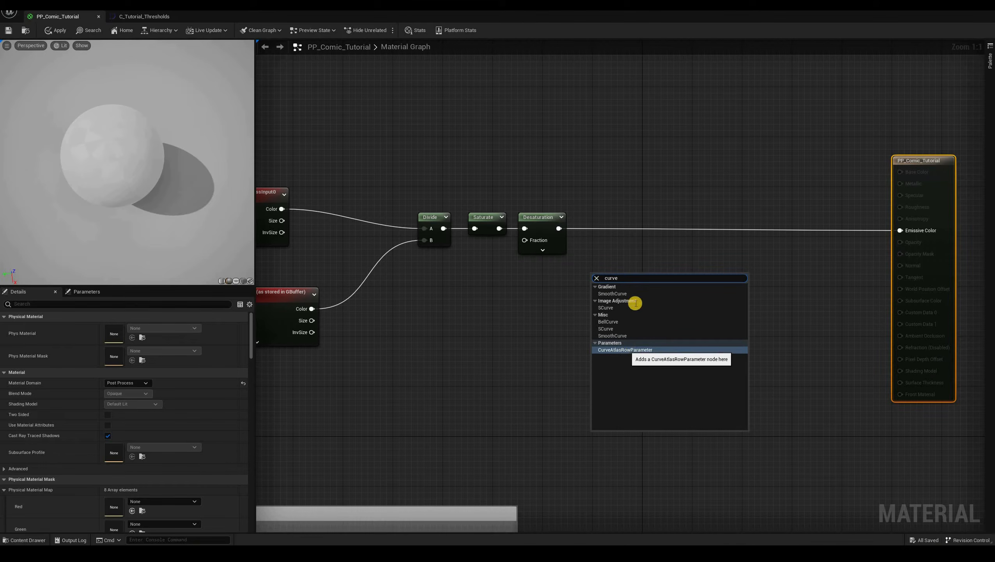
key("Return")
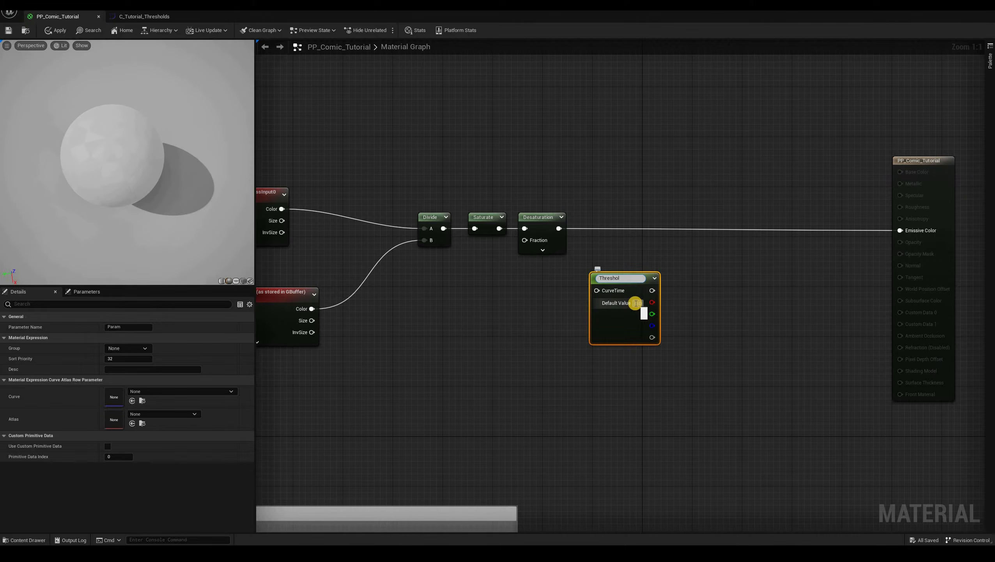
key("Return")
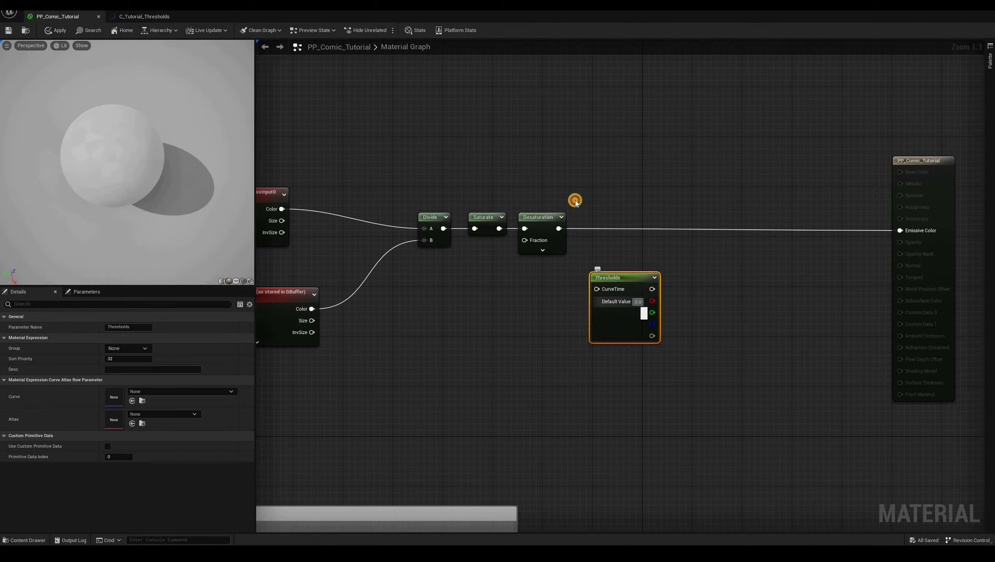
left_click_drag(559, 229, 864, 221)
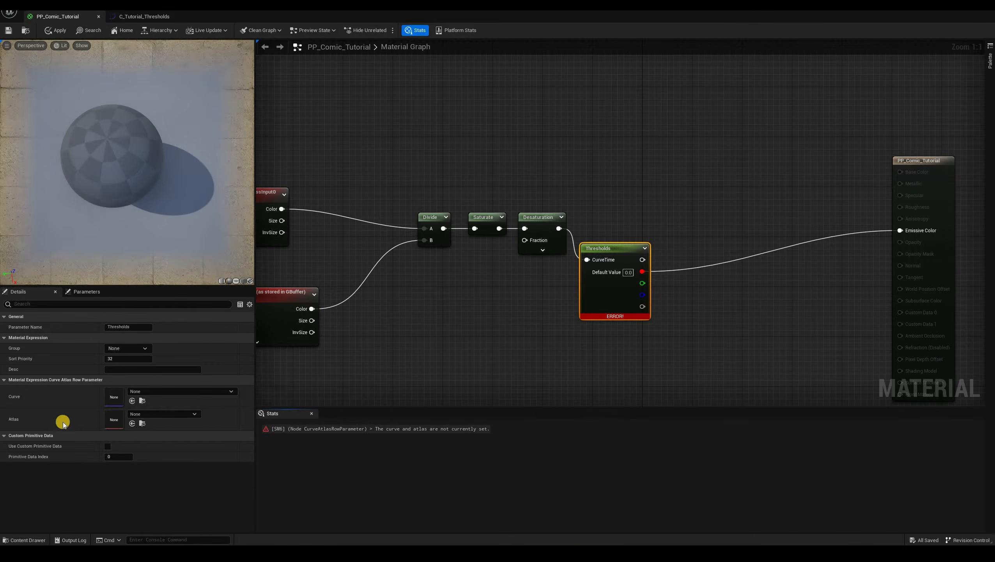
Assign the CA_Tutorial_Thresholds atlas and C_Tutorial_Thresholds curve to the Thresholds node, align it with Desaturation, and apply the material.
left_click(178, 415)
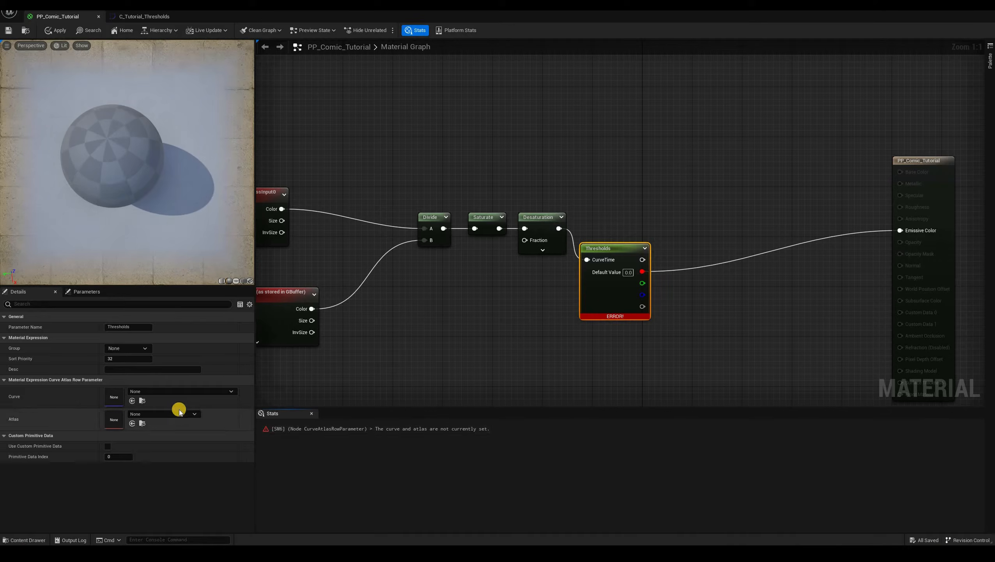
left_click(178, 414)
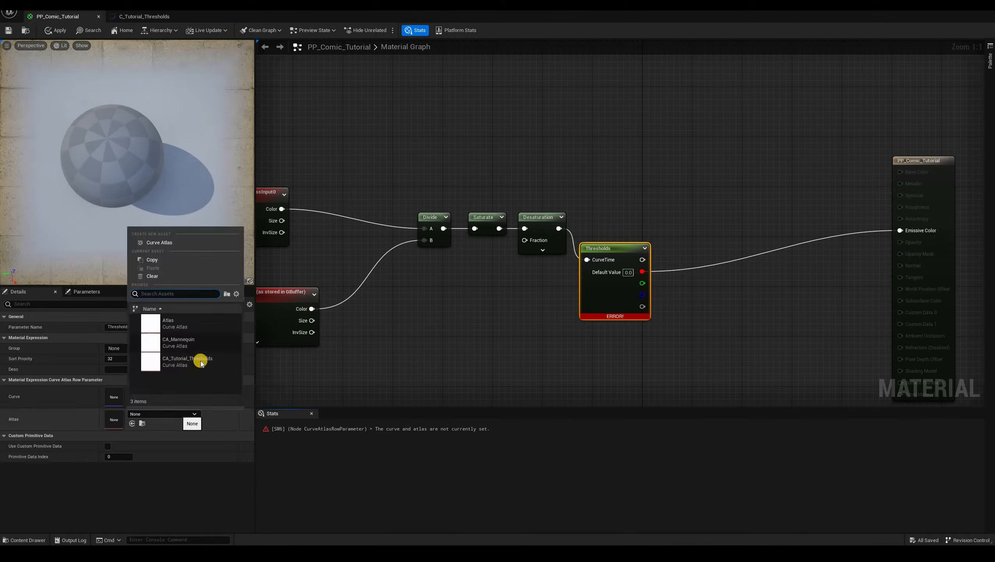
left_click(162, 391)
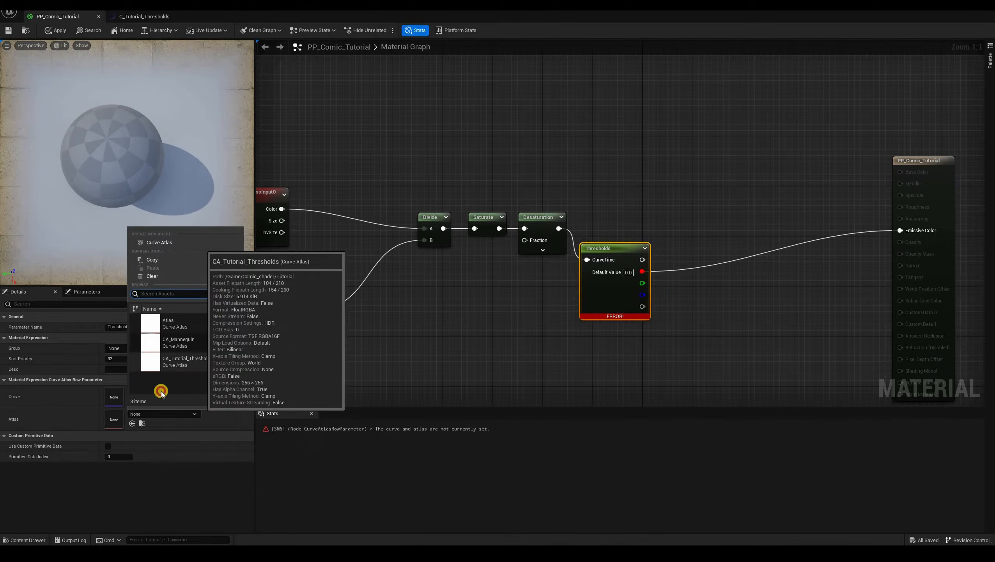
left_click(177, 392)
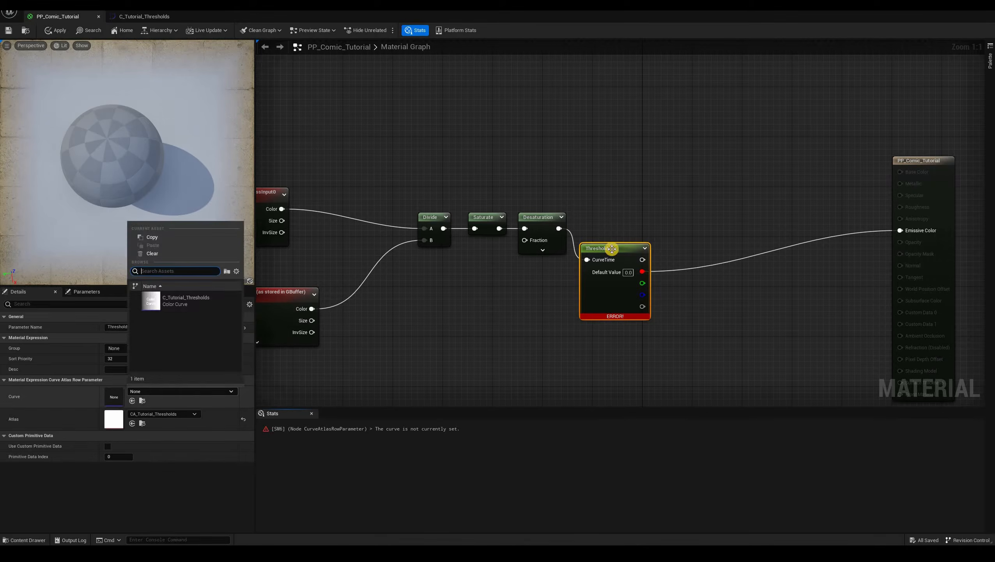
left_click(186, 301)
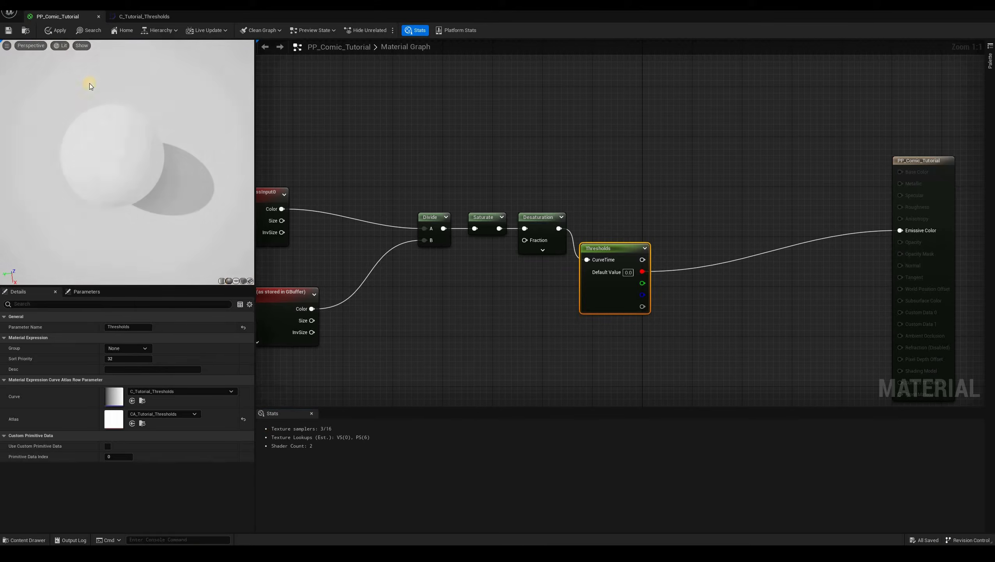
left_click_drag(615, 252, 613, 222)
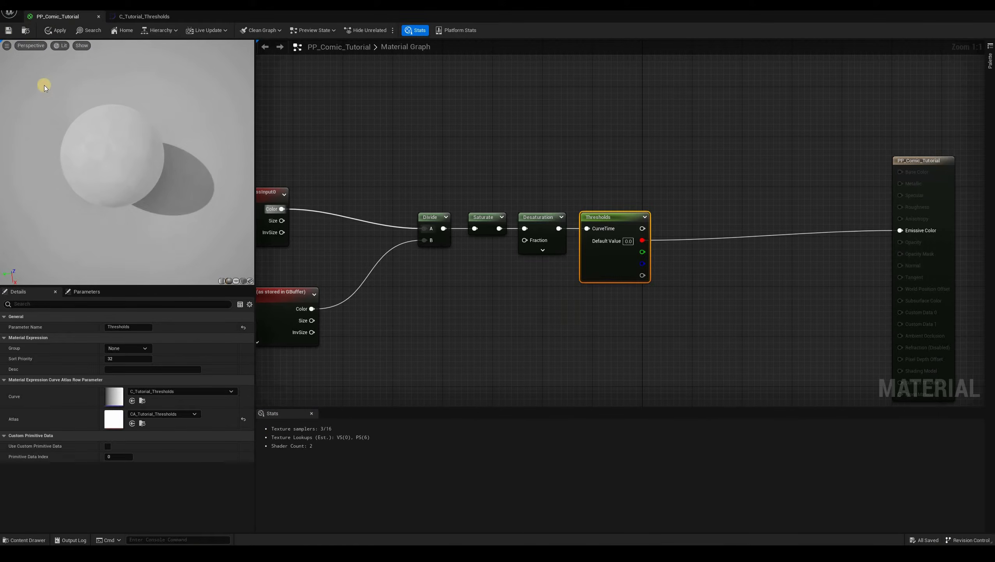
left_click(55, 31)
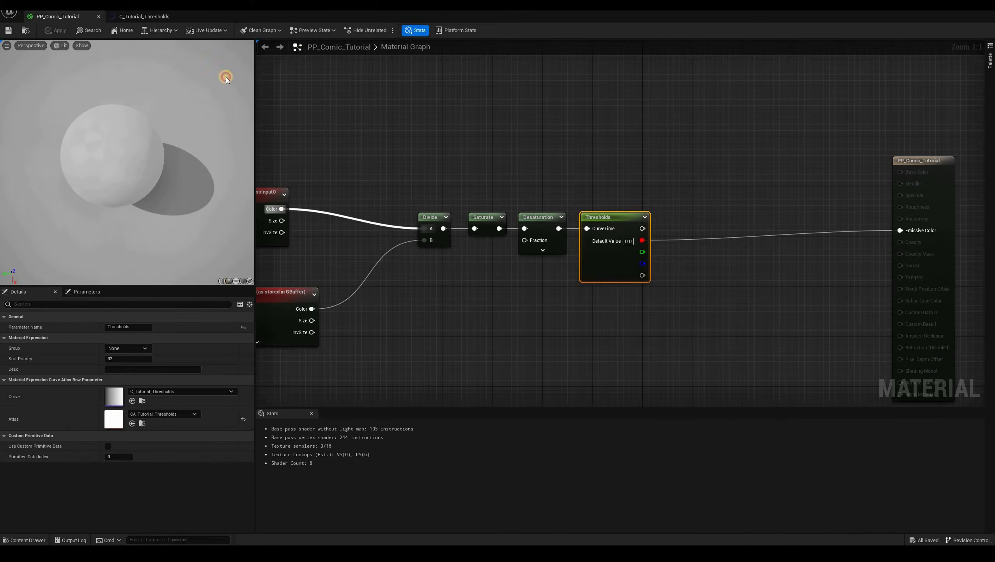
Open the C_Tutorial_Thresholds curve, move its white color stop to about 0.6, and return to the PP_Comic_Tutorial graph.
left_click(145, 17)
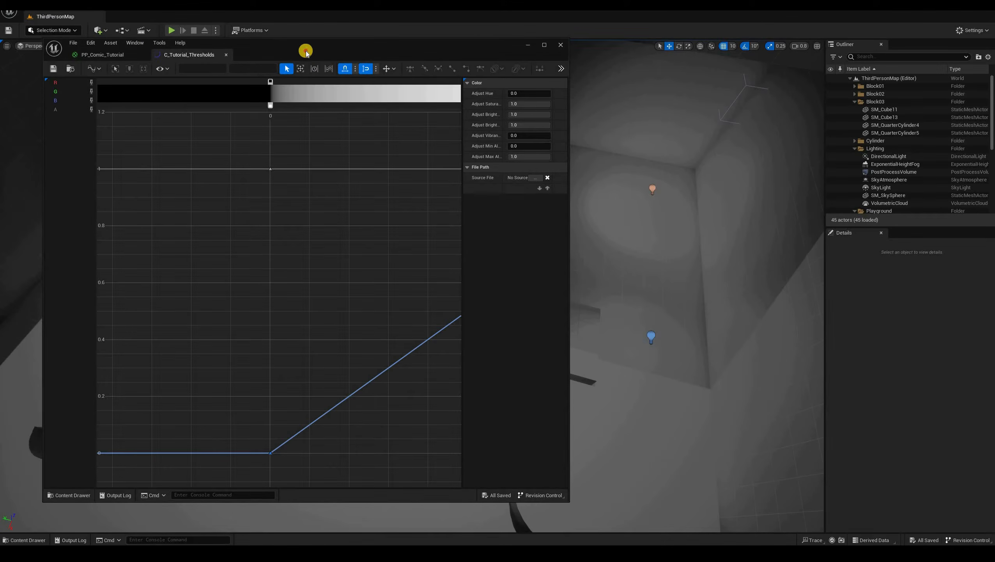
left_click_drag(306, 50, 507, 43)
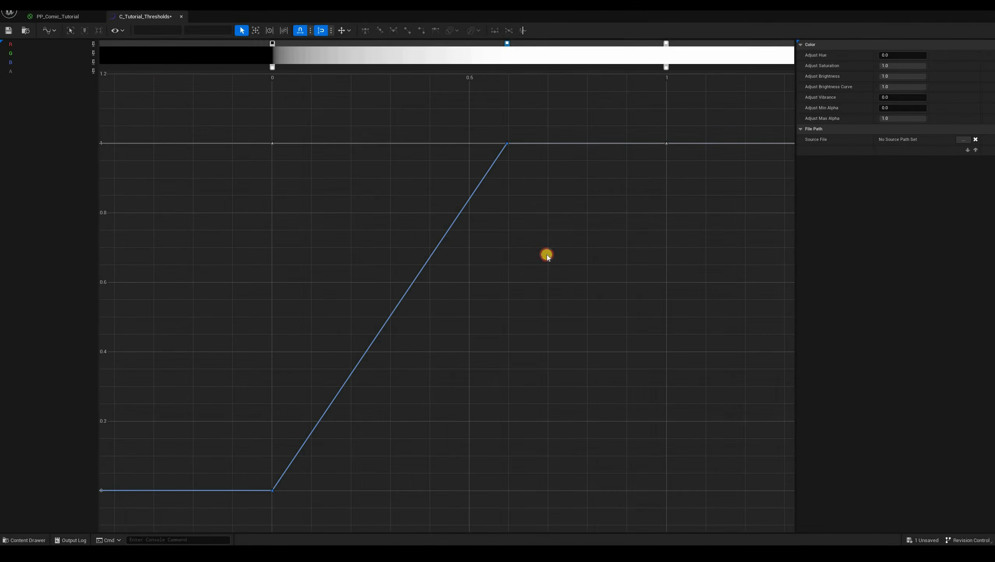
left_click(650, 245)
left_click(57, 16)
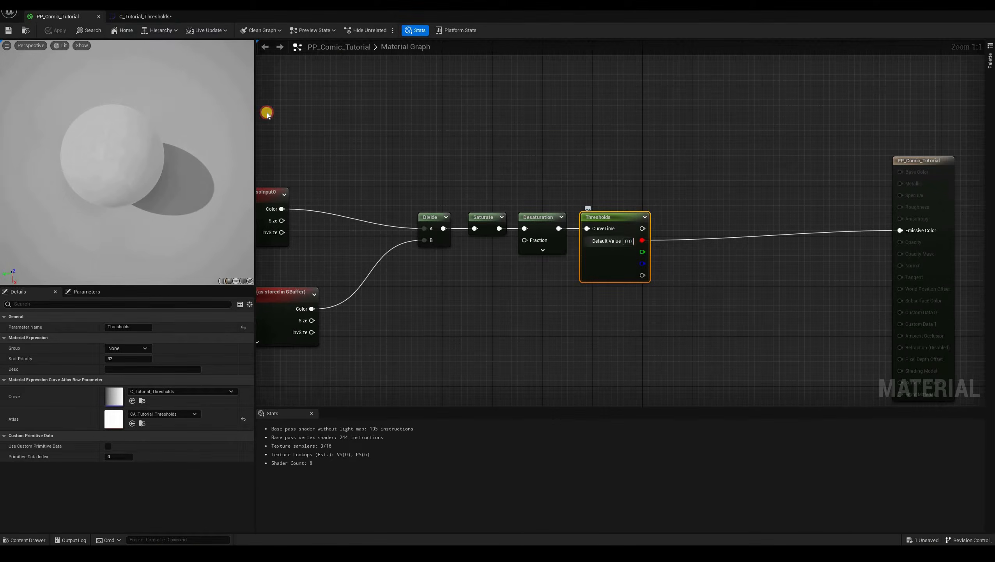
In the C_Tutorial_Thresholds curve, show only the red channel and raise its key at time 0 to value 1.
left_click(131, 16)
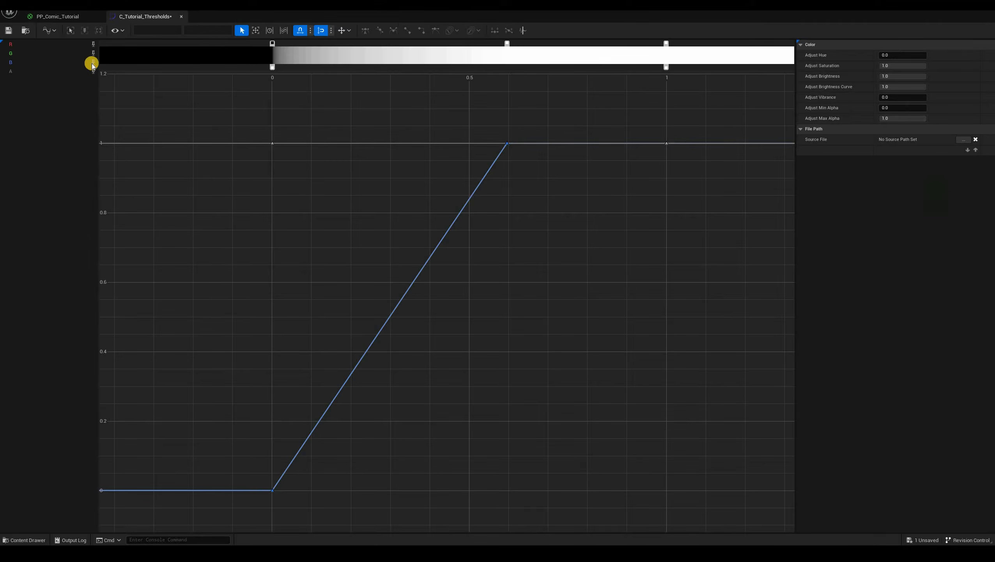
left_click(94, 72)
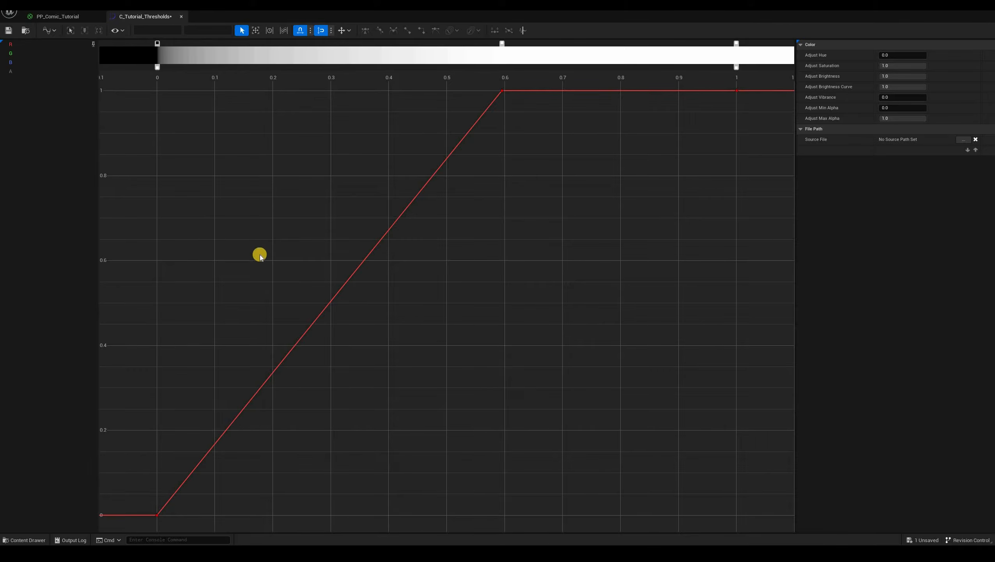
right_click_drag(260, 255, 341, 247)
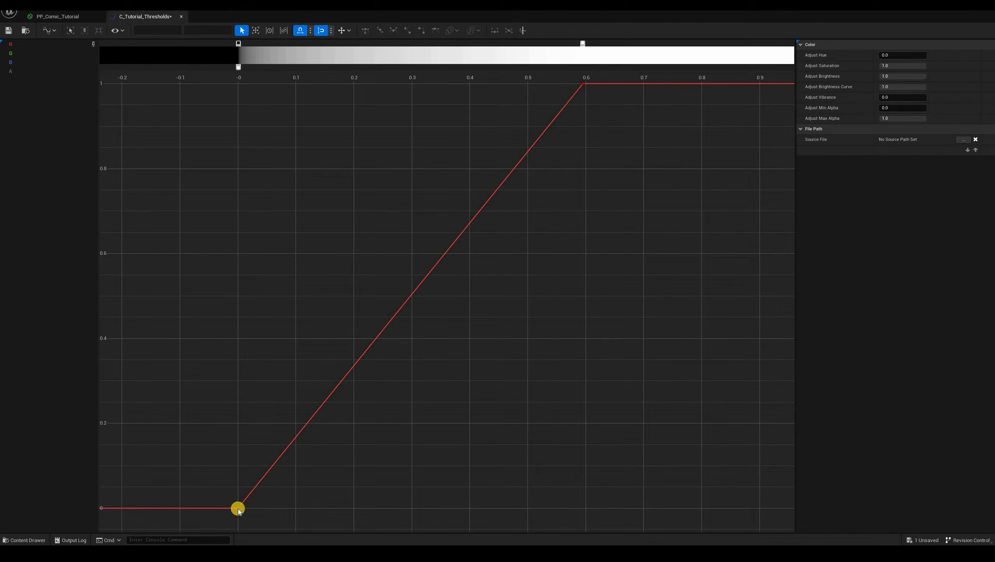
mouse_move(238, 509)
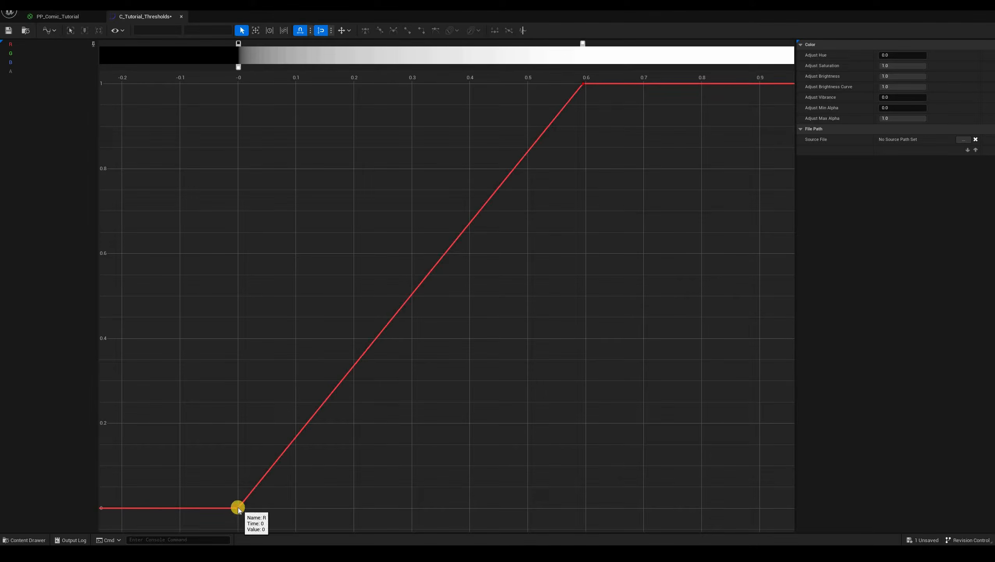
left_click_drag(248, 330, 236, 83)
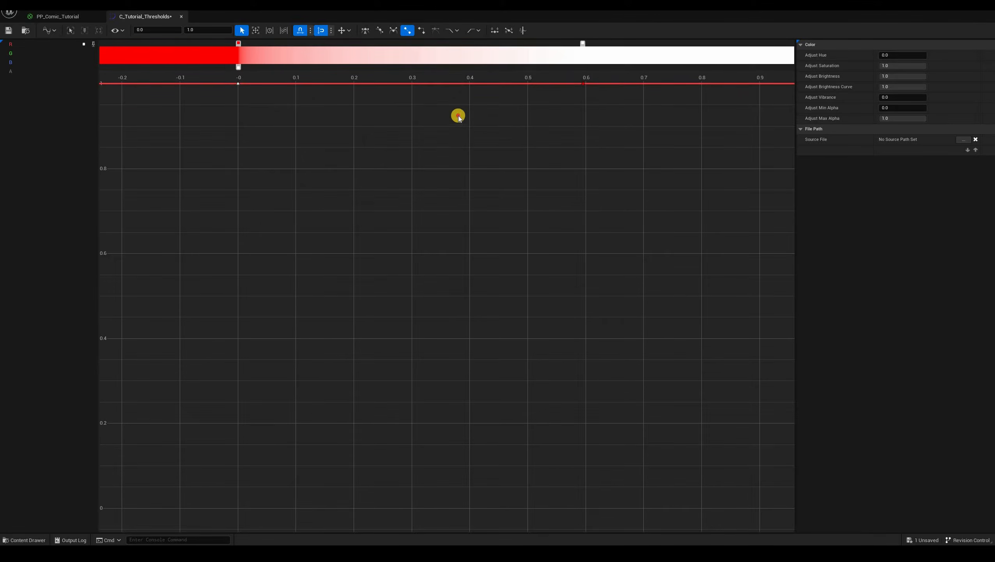
Lower the red channel's key at time 1 to value 0 with no intermediate key, and save the curve.
key("f")
left_click_drag(561, 196, 571, 176)
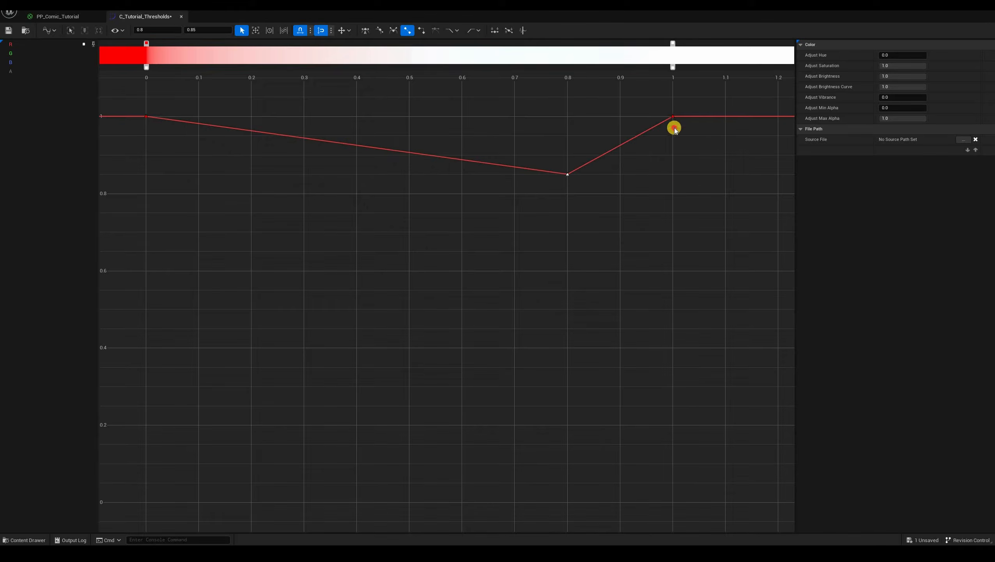
key("Delete")
left_click_drag(680, 447, 676, 503)
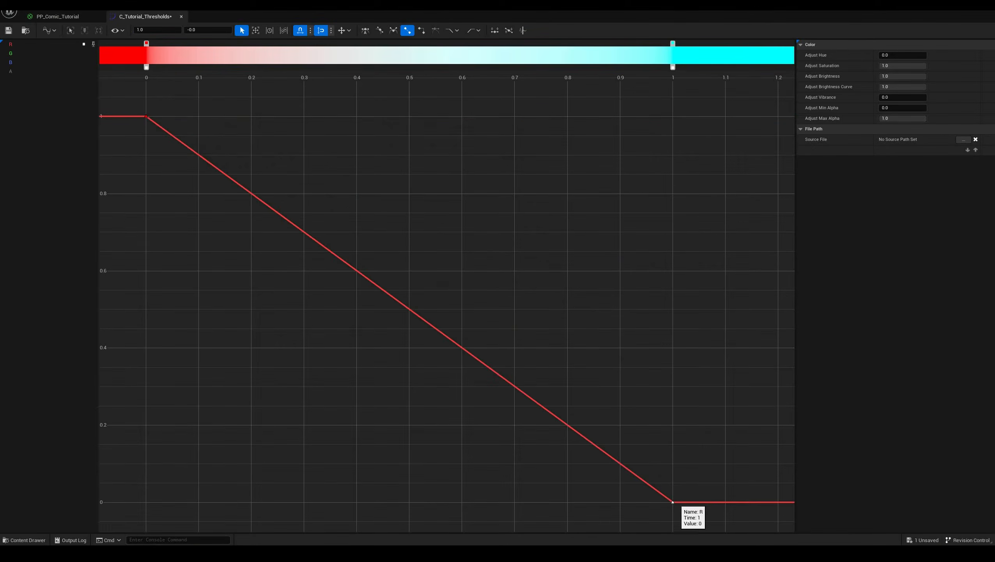
key("ctrl+s")
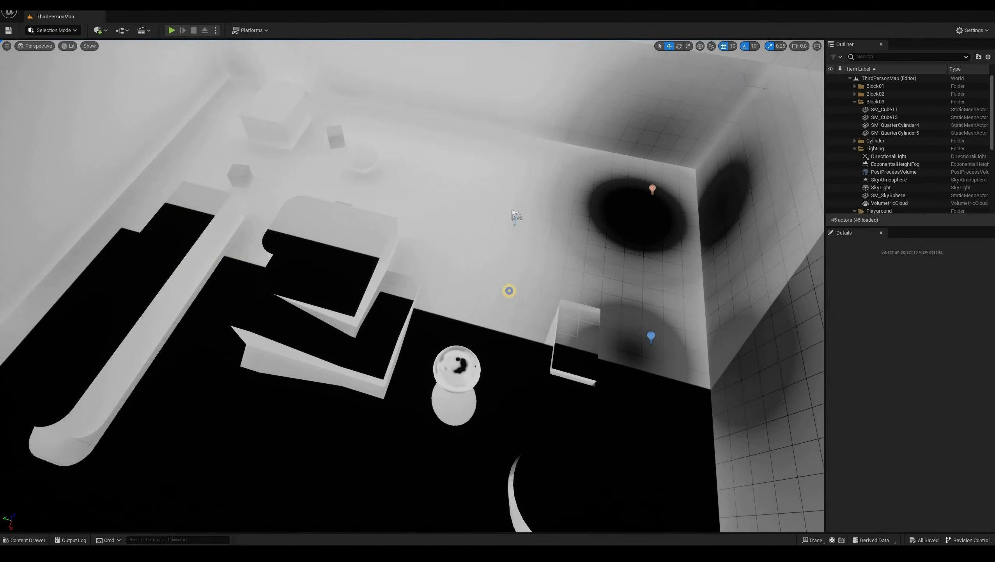
Examine the inverted threshold shading in the level around the two point lights, the sphere and the shadowed blocks.
left_click_drag(506, 289, 557, 278)
right_click_drag(557, 278, 163, 175)
right_click_drag(233, 170, 544, 191)
right_click_drag(198, 188, 511, 110)
scroll(511, 110, "up", 3)
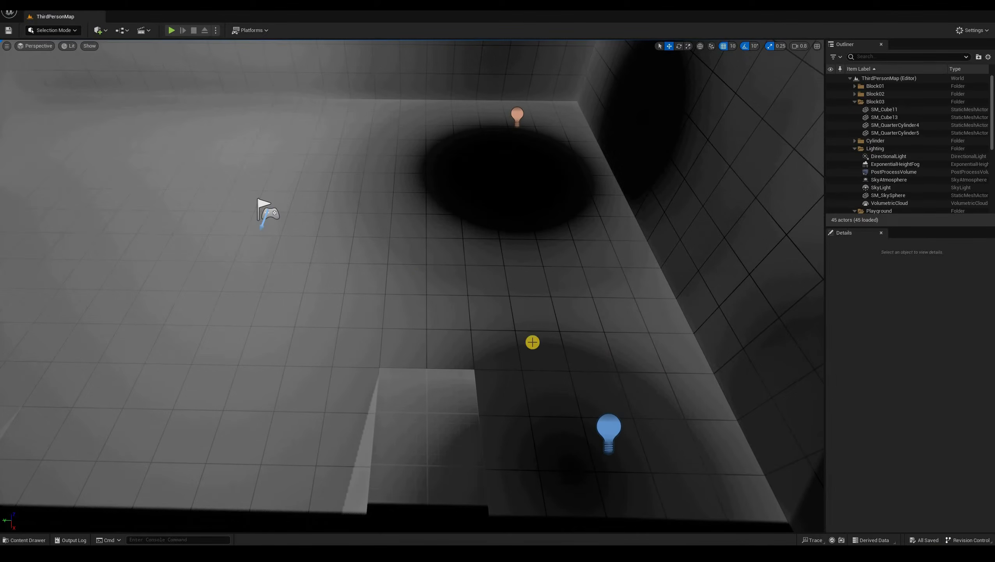
right_click_drag(487, 306, 480, 325)
scroll(481, 324, "down", 2)
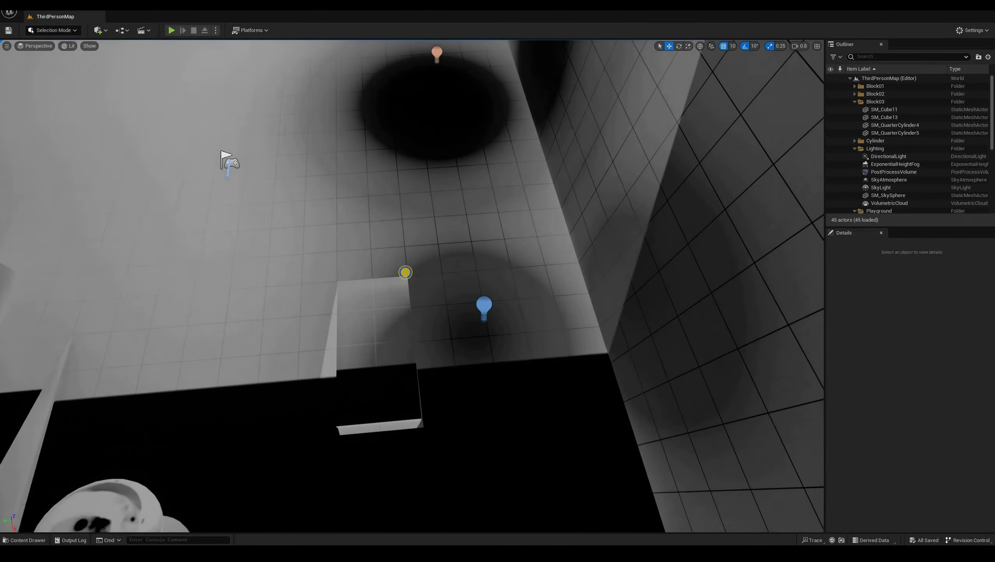
right_click_drag(355, 336, 272, 516)
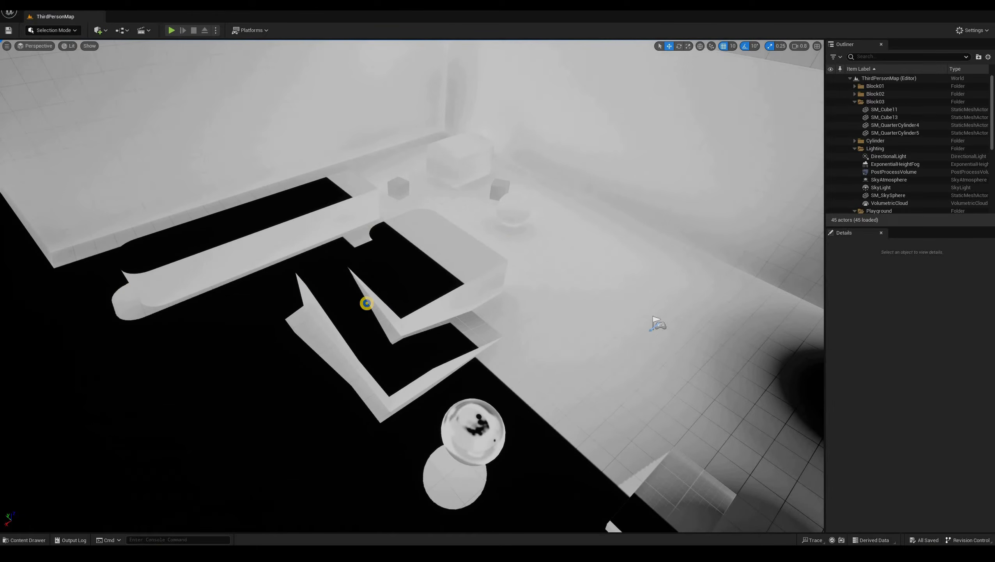
right_click_drag(578, 260, 685, 306)
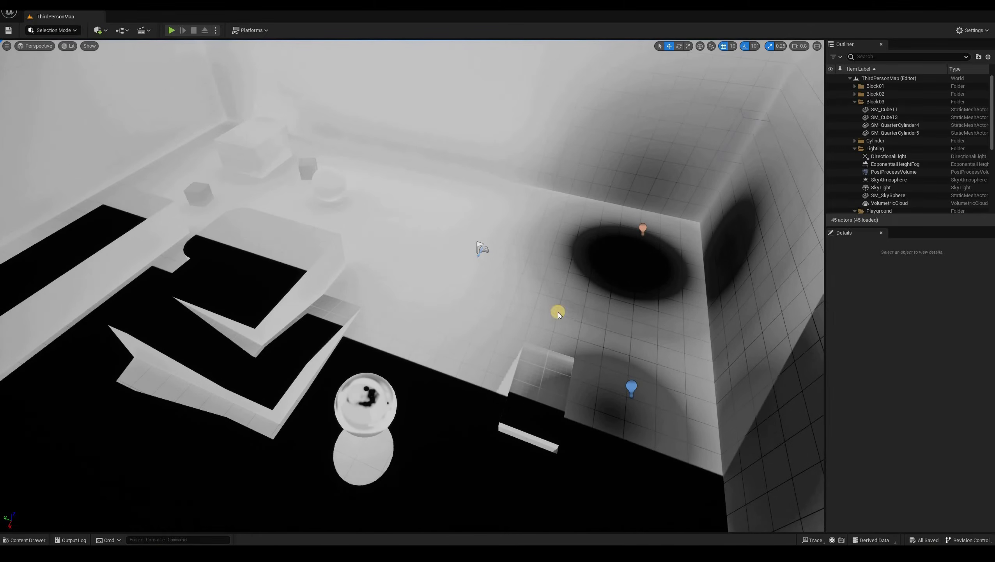
Return to the C_Tutorial_Thresholds curve, move the red end key to time 0.5 at value 0, and compare the level's shading.
key("super+1")
key("super+1")
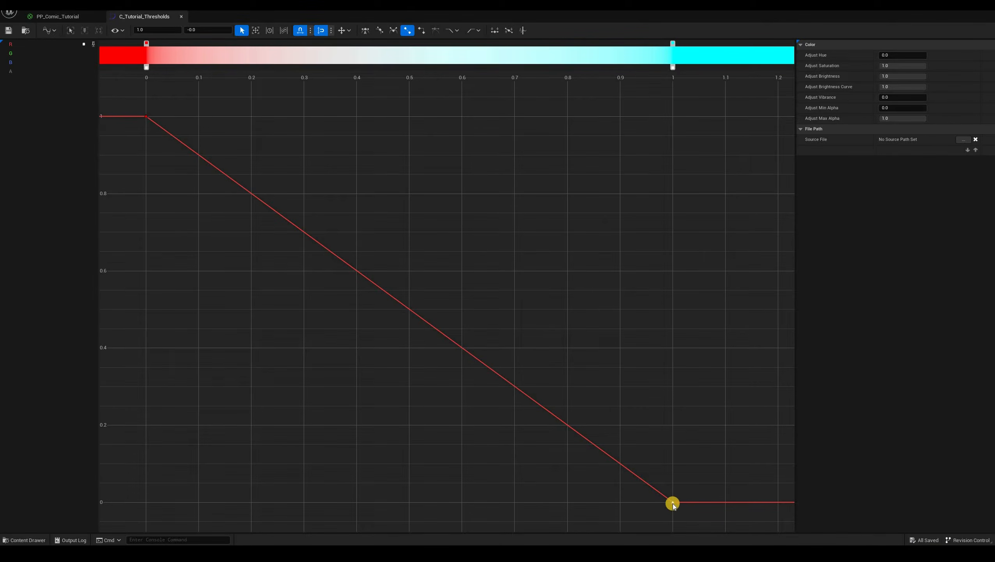
left_click_drag(673, 503, 412, 505)
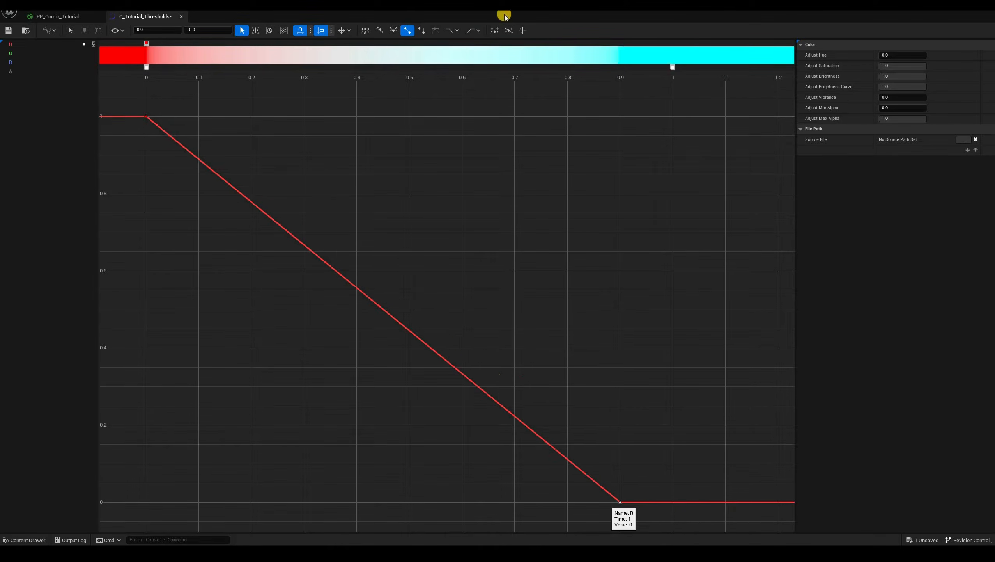
left_click(230, 140)
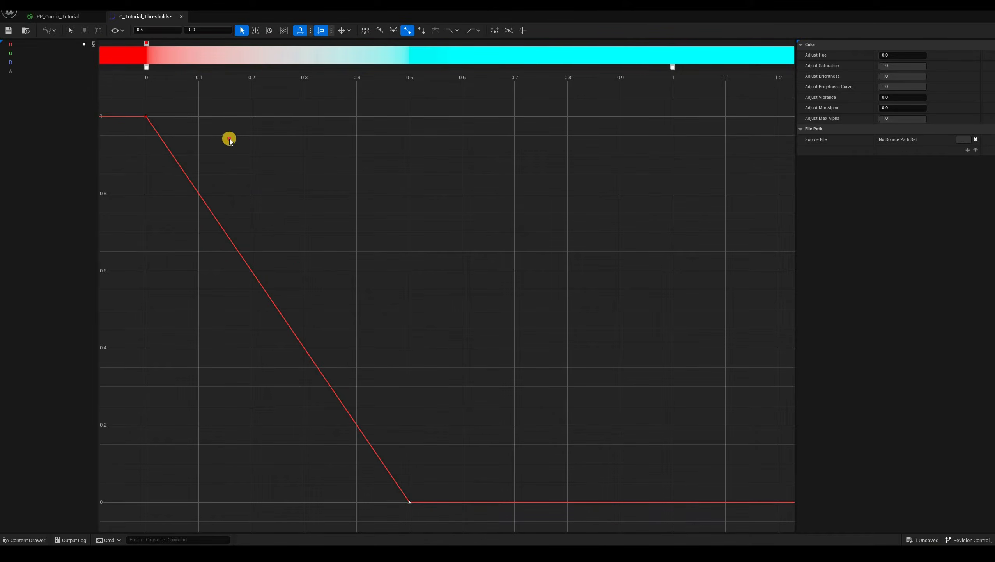
left_click_drag(325, 360, 337, 395)
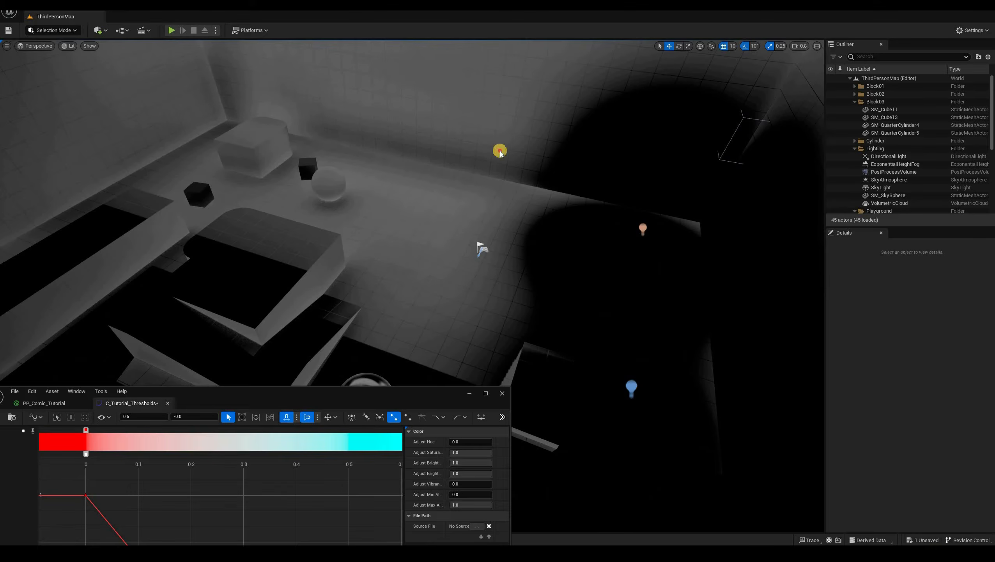
Set both red keys, at time 0 and time 0.5, to Break tangent interpolation.
left_click_drag(143, 122, 146, 115)
double_click(147, 116)
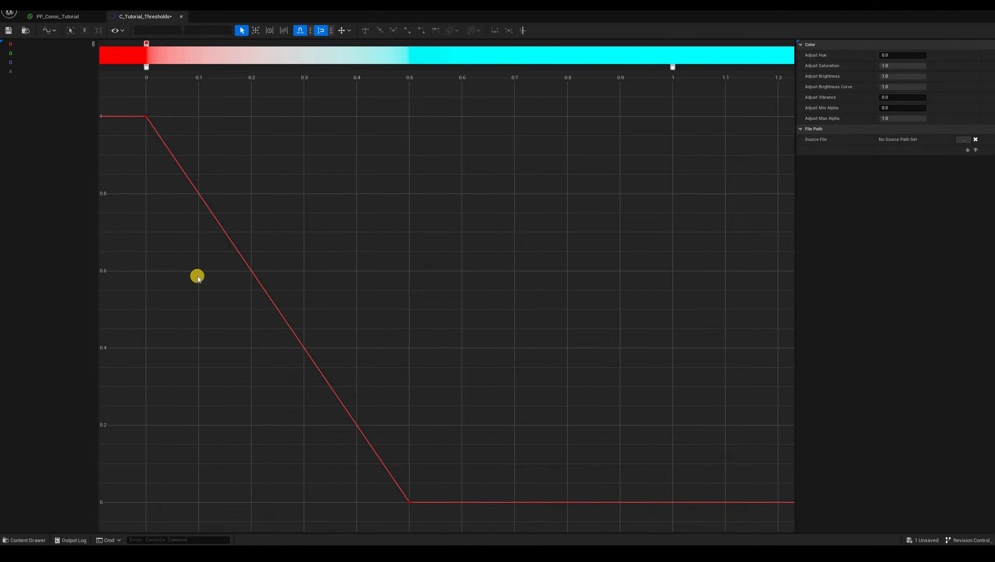
left_click(146, 115)
right_click(146, 115)
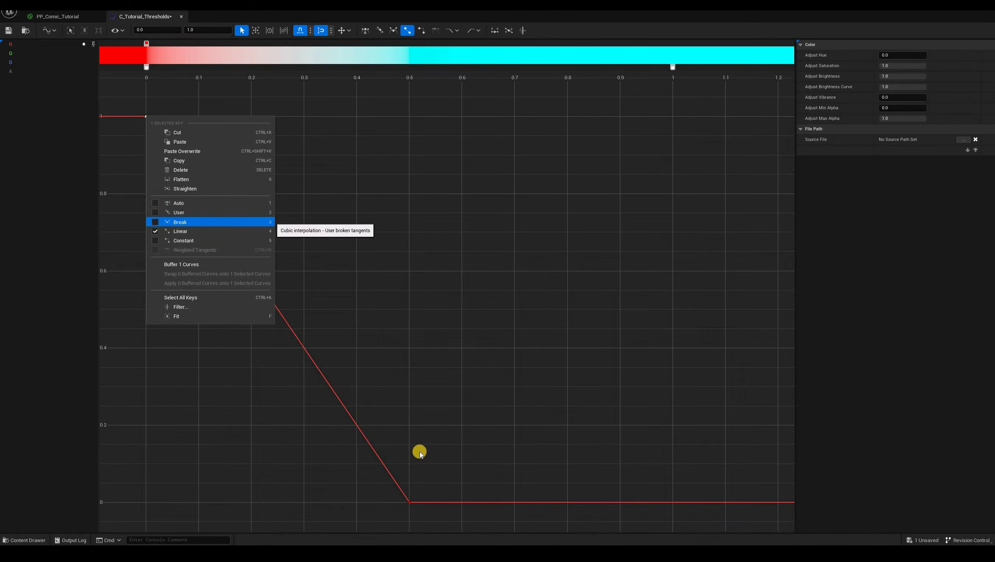
key("3")
left_click(409, 502)
right_click(410, 502)
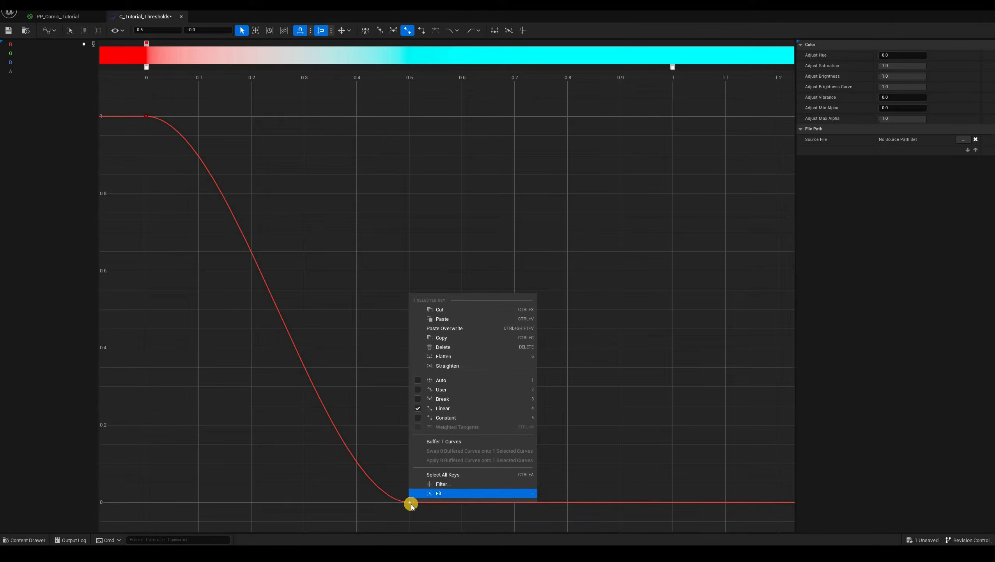
left_click(431, 399)
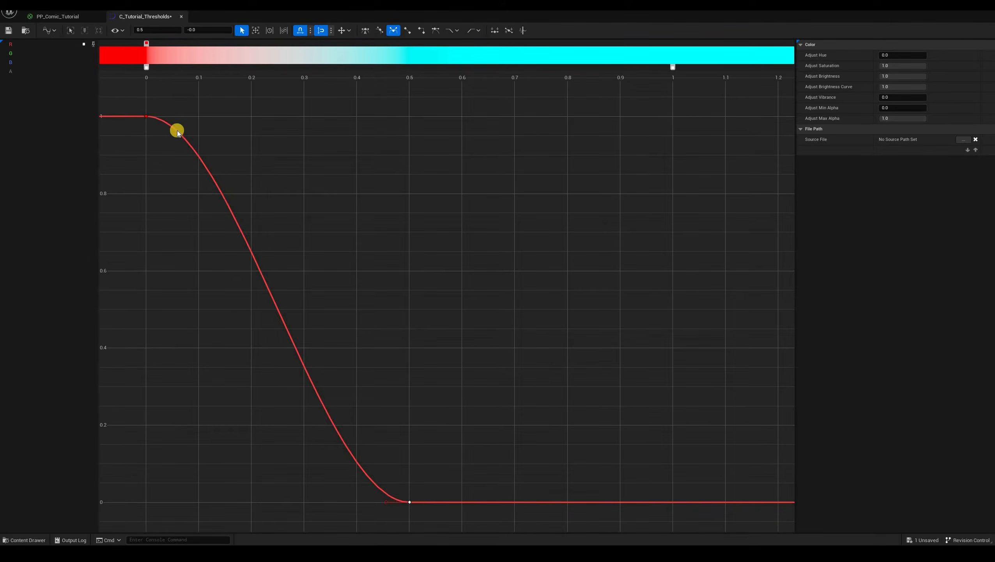
Enable Weighted Tangents on the red channel's end key and start key.
right_click(410, 502)
key("ctrl+w")
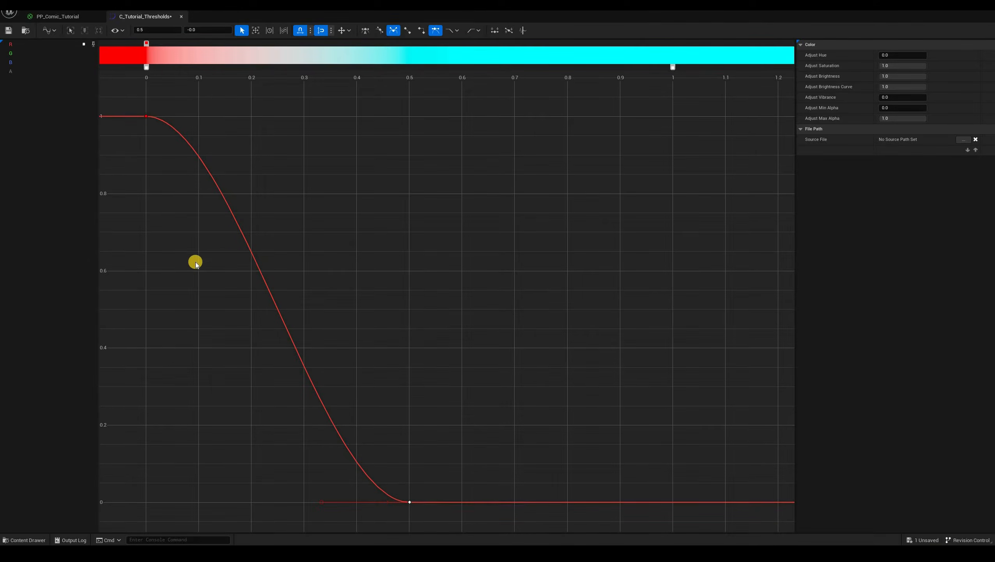
right_click(146, 116)
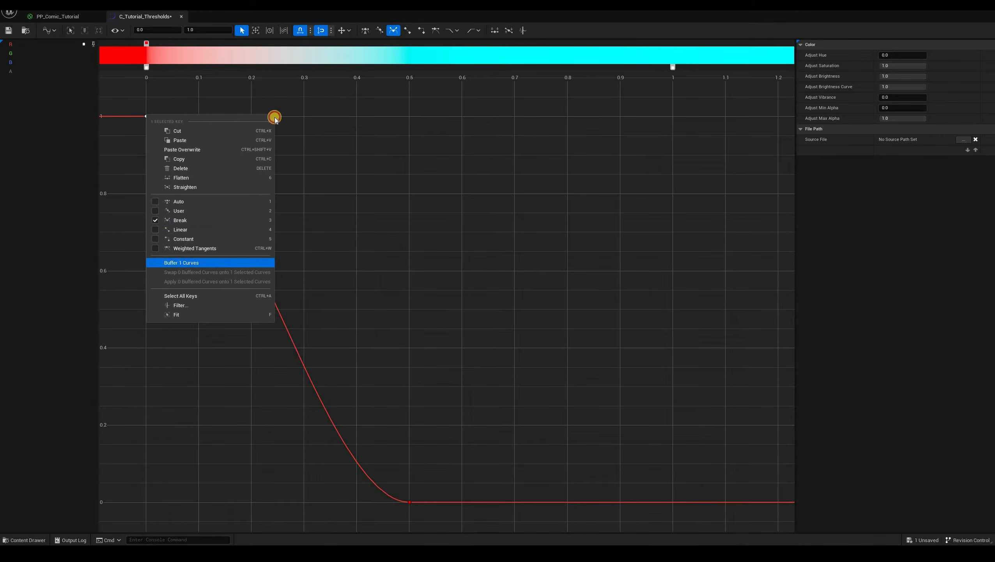
left_click(199, 248)
Adjust the red curve's easing with its tangent handles and move its end key to time 0.8 at value 0.
left_click_drag(415, 504, 303, 503)
left_click(409, 502)
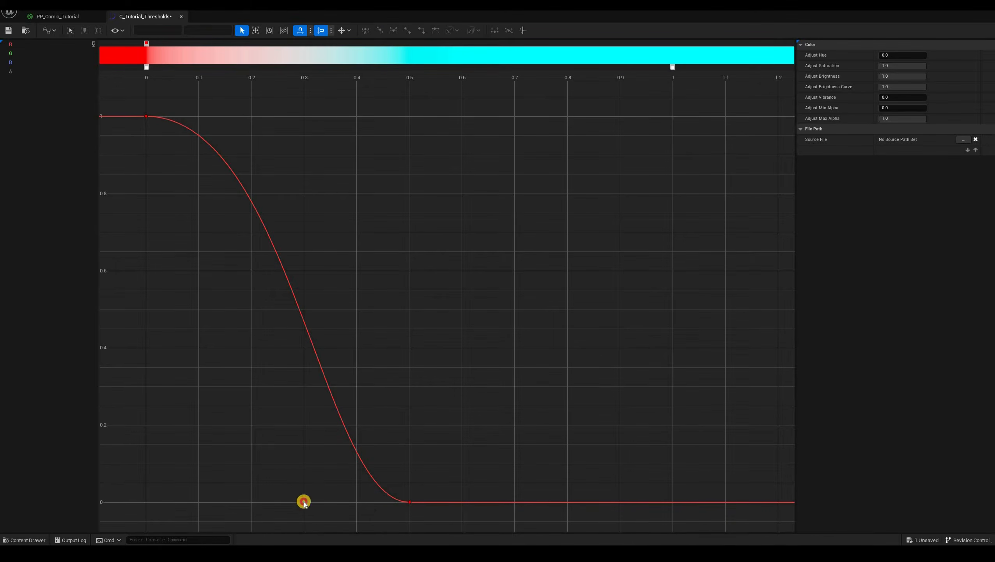
left_click(410, 503)
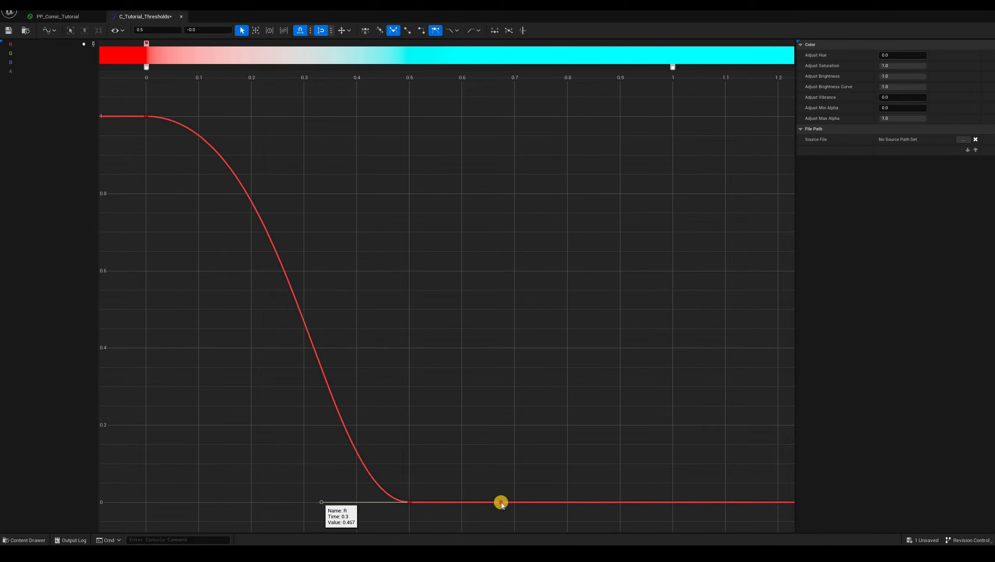
mouse_move(410, 502)
left_mouse_down()
mouse_move(444, 503)
mouse_move(418, 501)
mouse_move(402, 481)
mouse_move(419, 500)
left_mouse_up()
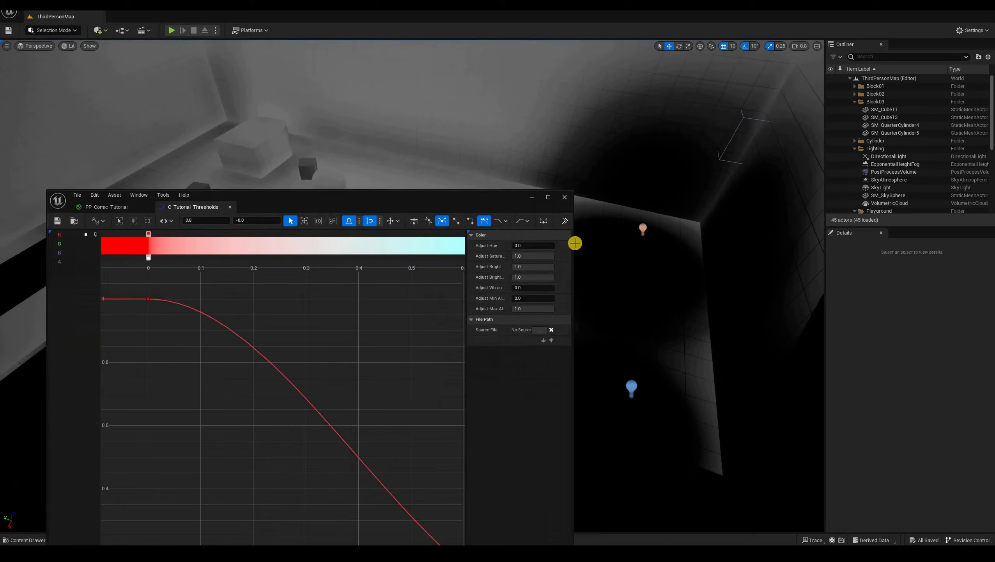
Inspect the level's shading behind the curve editor and return to the PP_Comic_Tutorial material graph.
left_click_drag(354, 196, 262, 349)
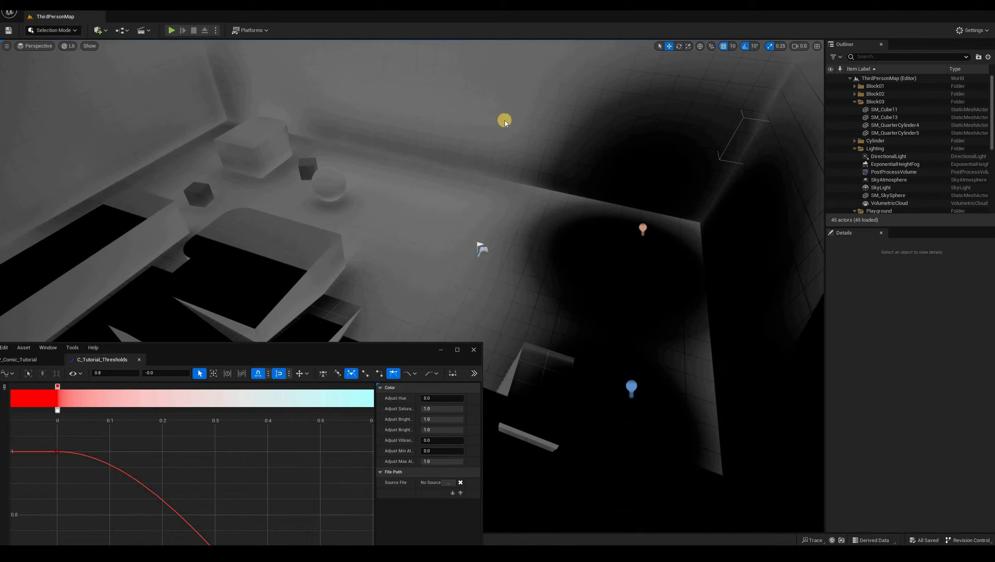
left_click_drag(189, 348, 359, 121)
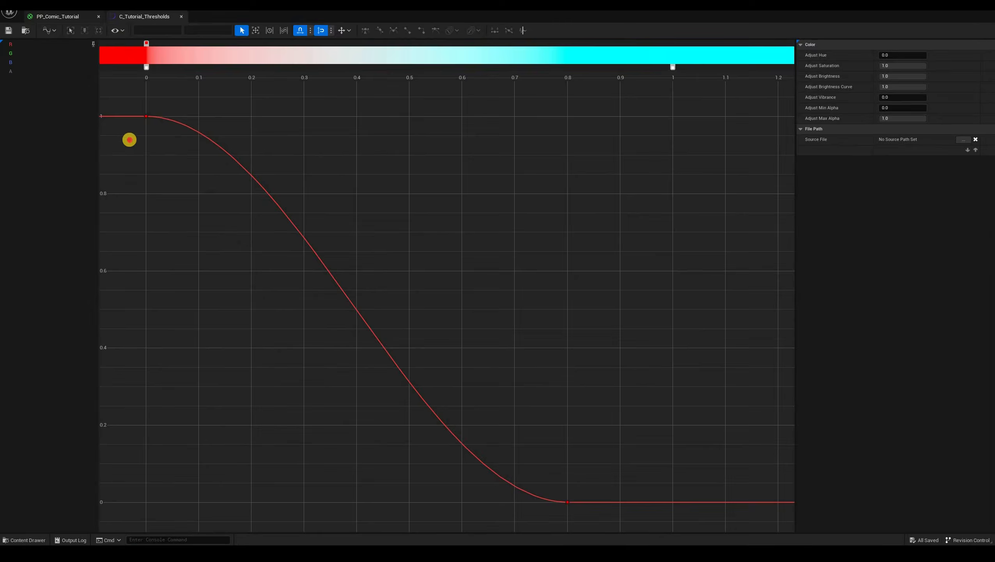
left_click(59, 16)
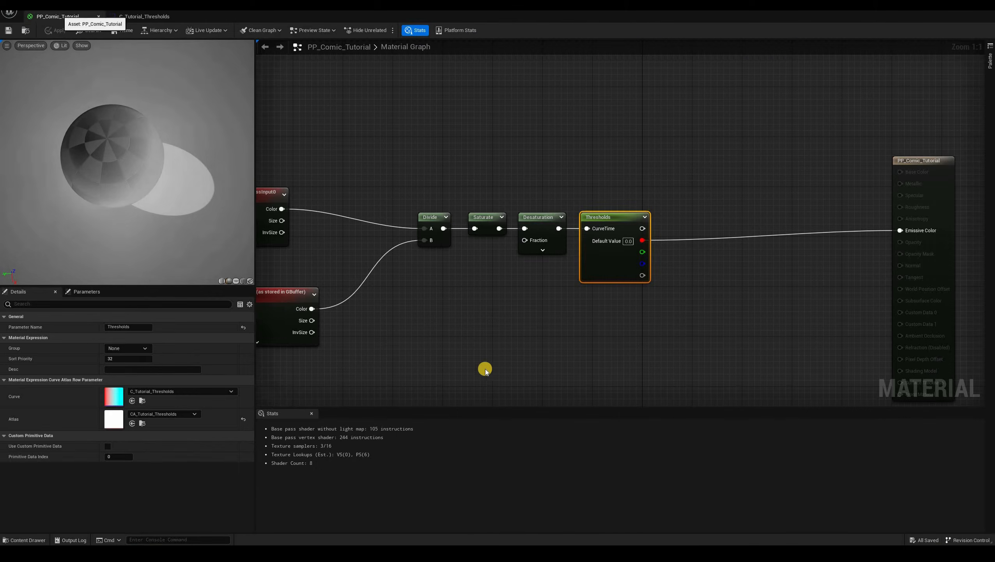
left_click(569, 336)
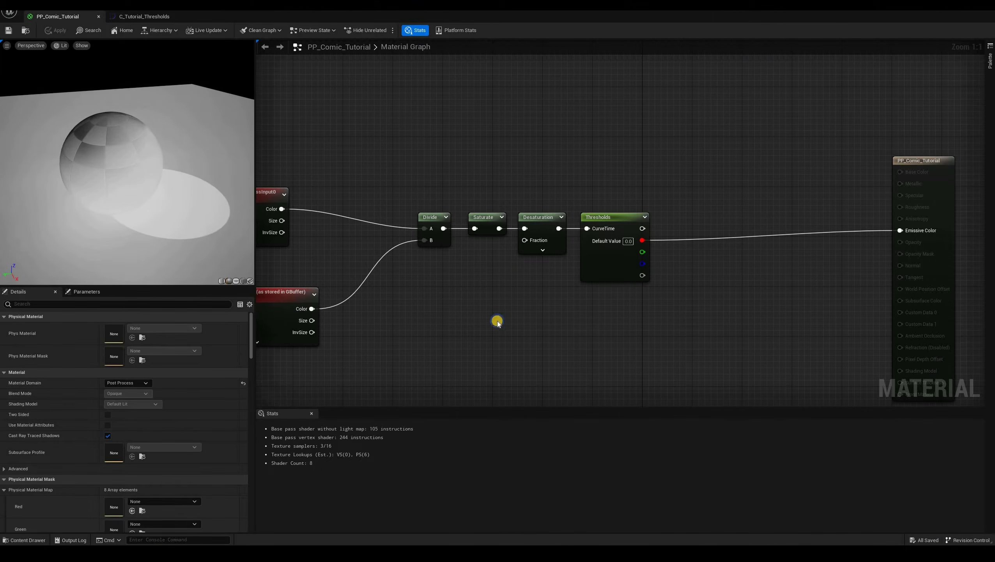
Add a Multiply node combining the Thresholds red output as A with the line pattern's Sine output as B.
scroll(563, 341, "down", 1)
right_click_drag(562, 341, 555, 251)
scroll(629, 263, "down", 1)
right_click_drag(630, 264, 609, 236)
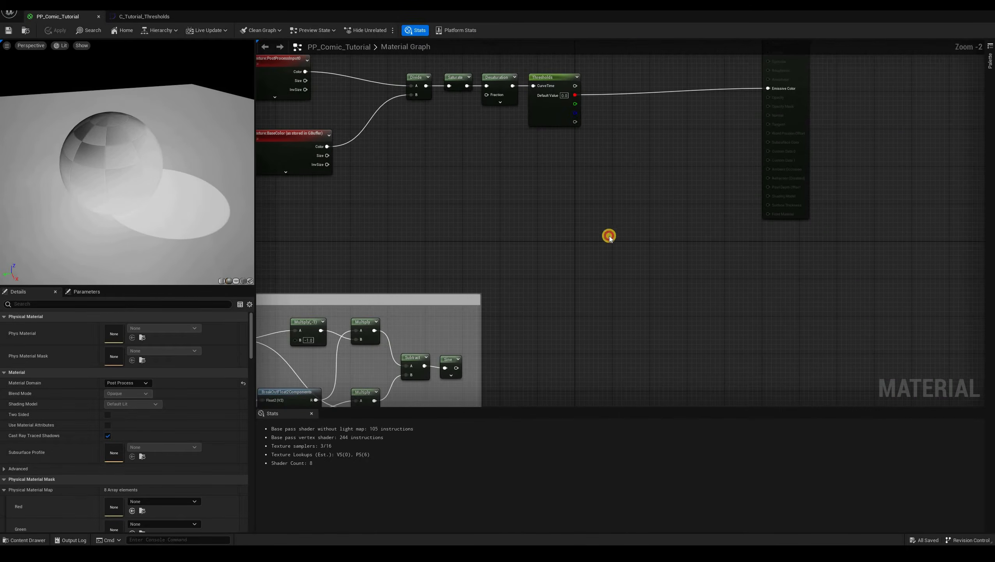
left_click_drag(574, 95, 607, 226)
type("mul")
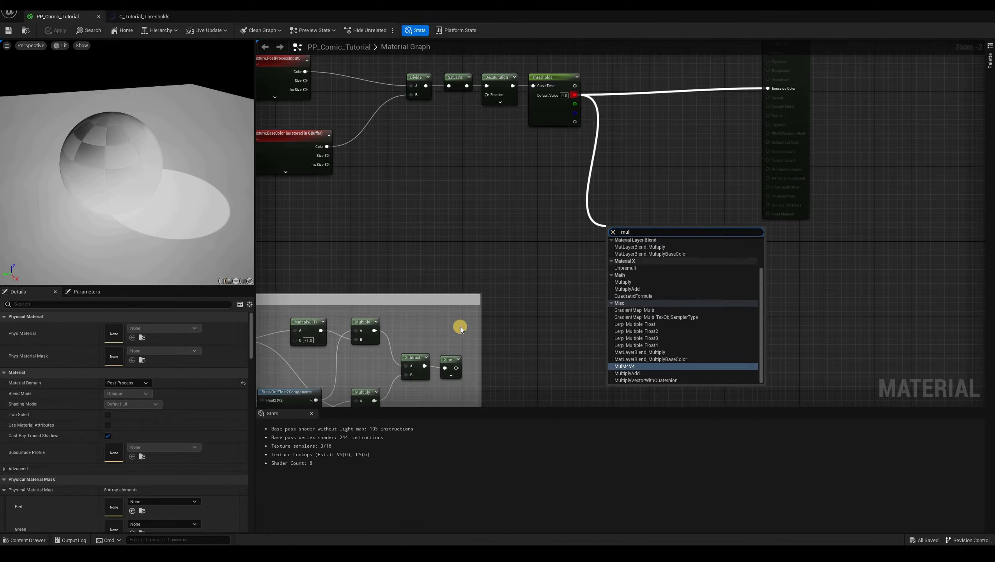
left_click(624, 281)
right_click_drag(623, 276, 639, 227)
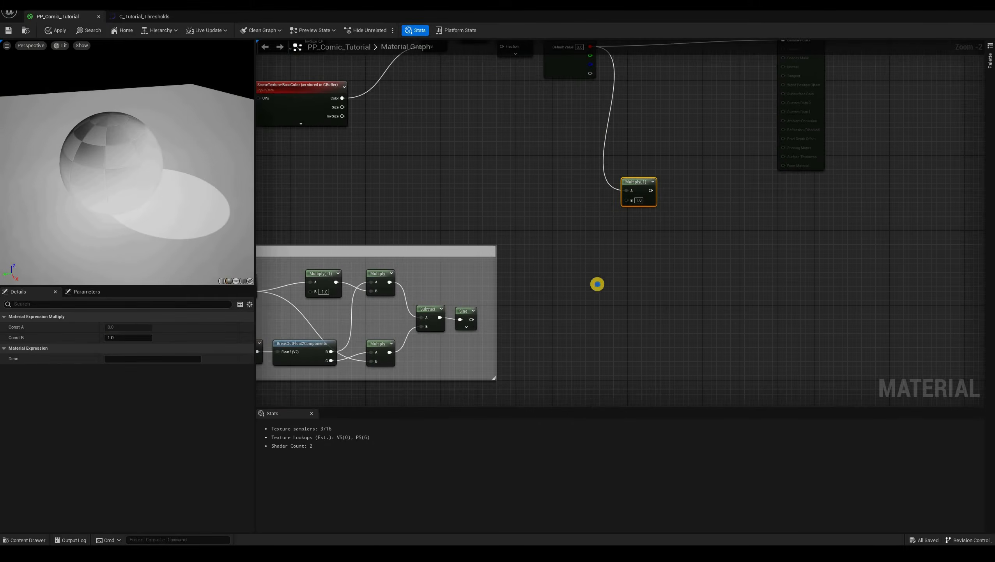
left_click_drag(472, 320, 627, 200)
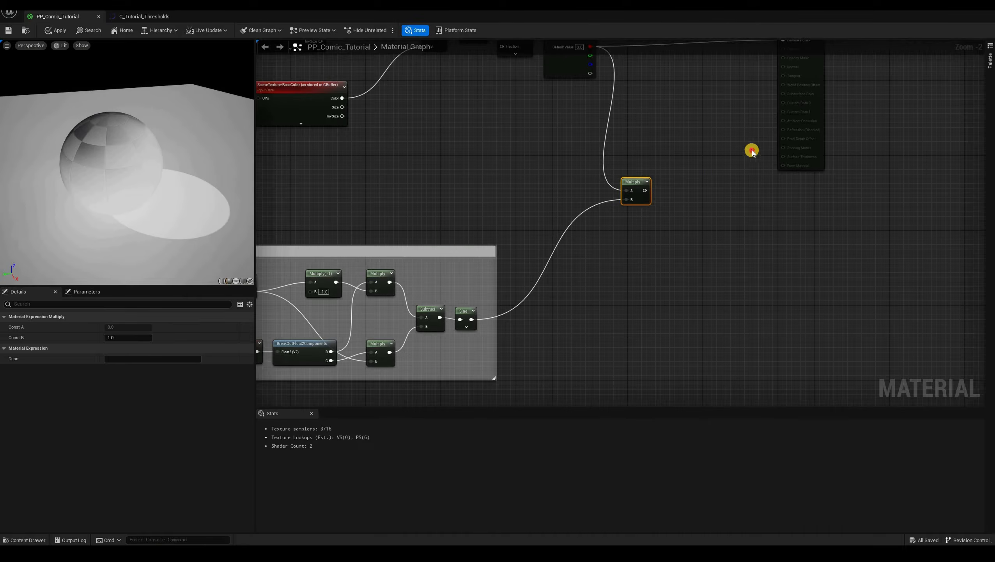
Connect the new Multiply output to Emissive Color, save the material and check the lines in the level.
right_click_drag(601, 61, 566, 169)
left_click_drag(613, 302, 752, 152)
left_click(8, 30)
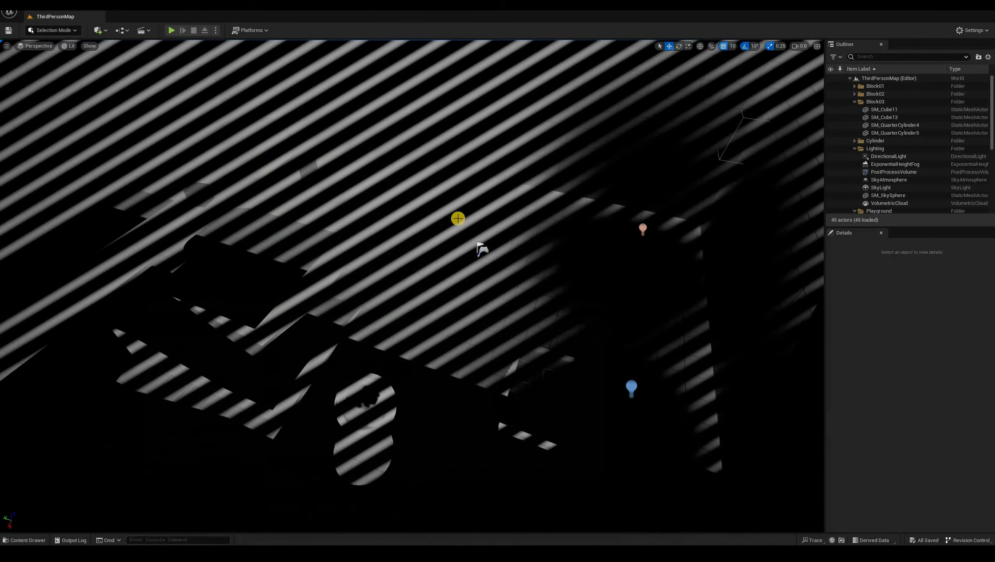
right_click_drag(482, 249, 566, 306)
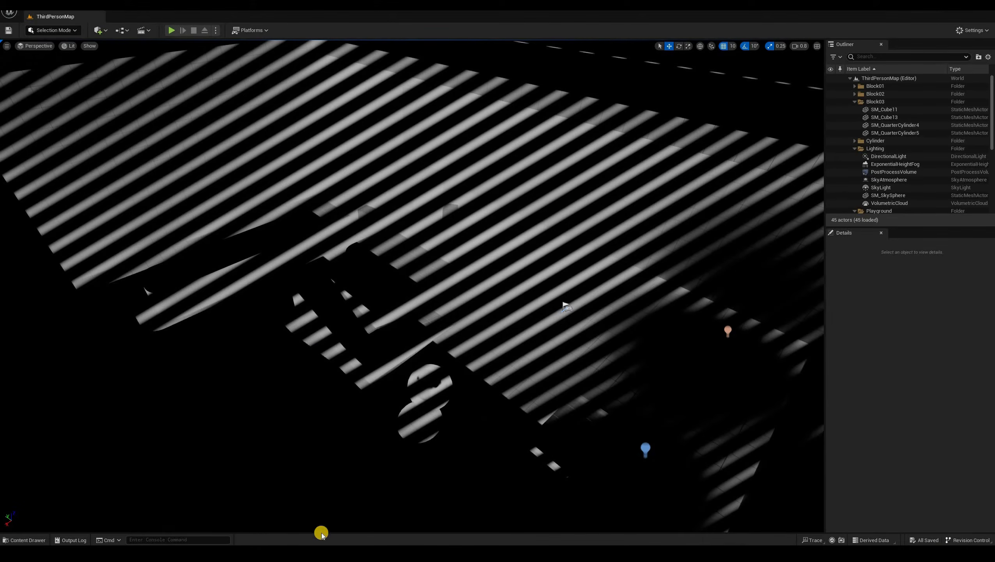
Set the LineDensity parameter's default value to 100 in PP_Comic_Tutorial and check the finer lines in the level.
key("super+6")
key("super+6")
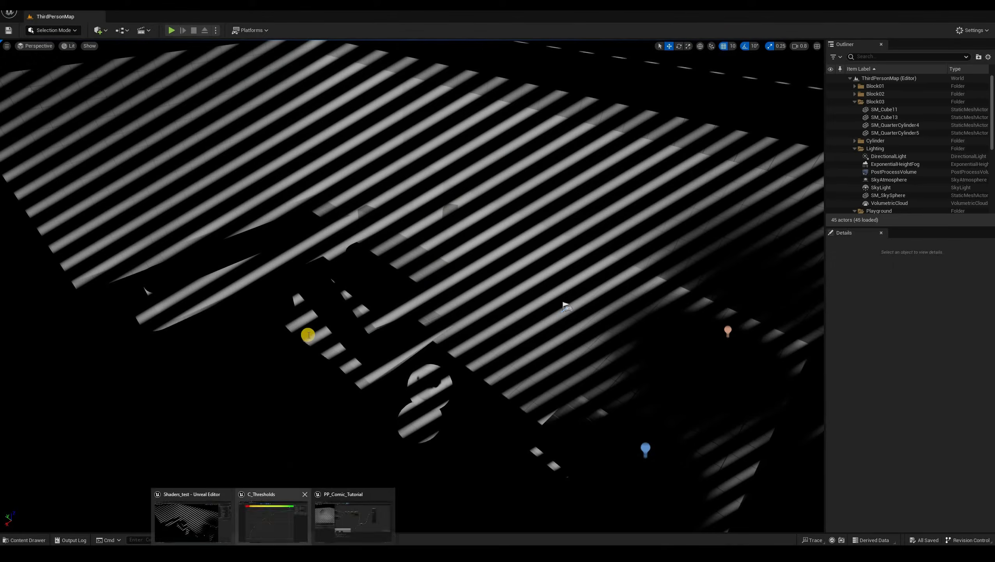
right_click_drag(367, 363, 470, 295)
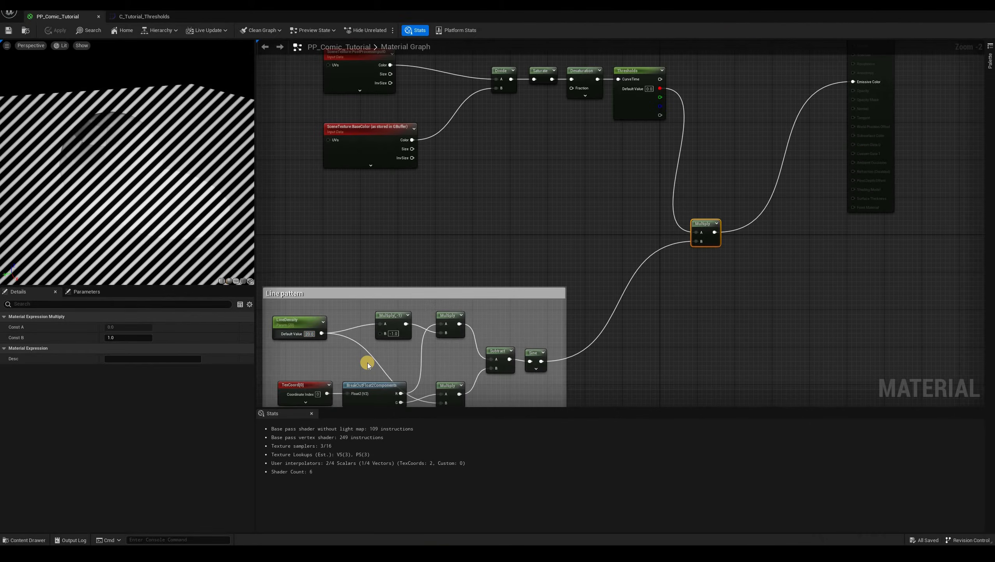
left_click(309, 334)
type("100")
key("Return")
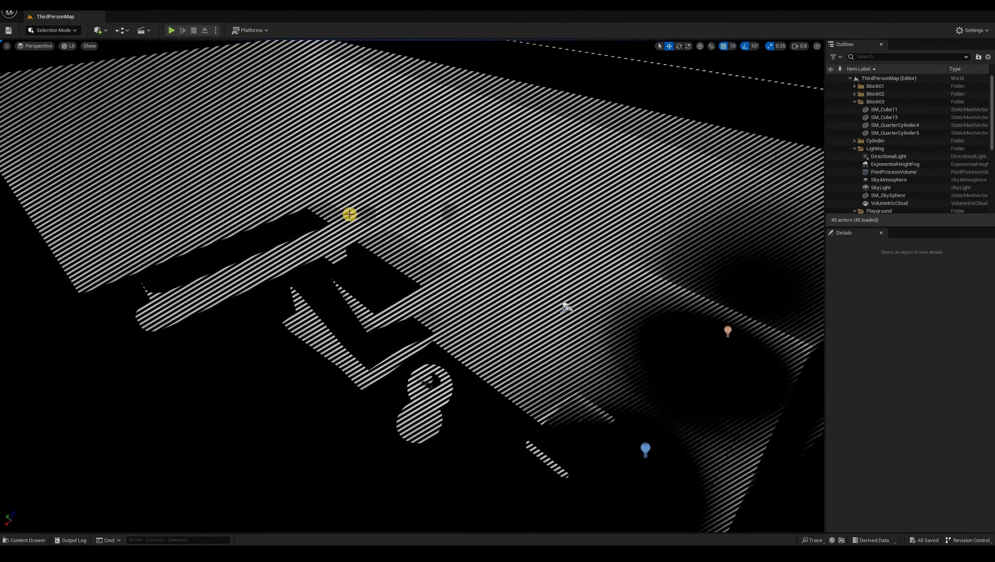
right_click_drag(210, 452, 232, 455)
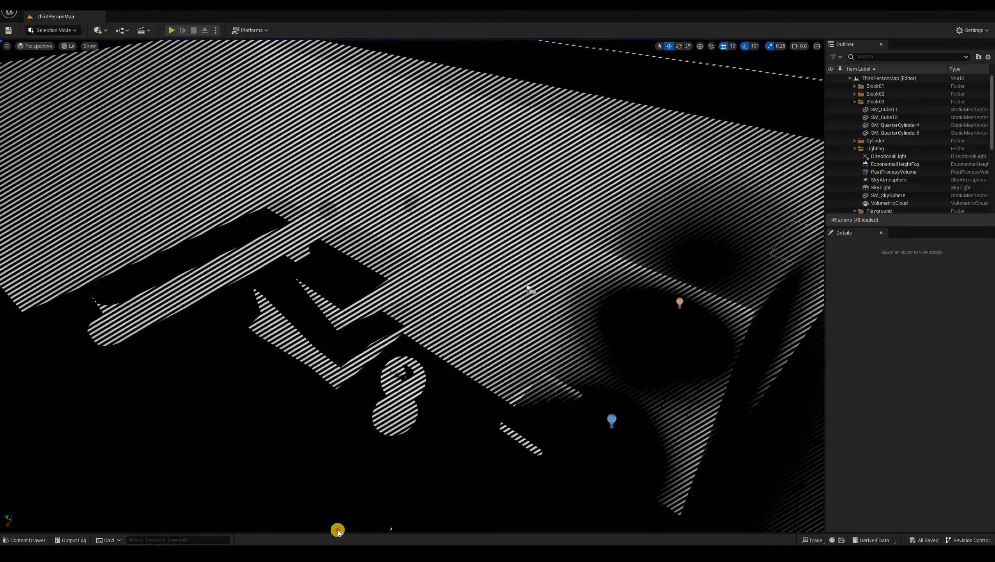
Return to the material graph and move the PP_Comic_Tutorial output node farther away from the Multiply node.
key("super+6")
key("super+6")
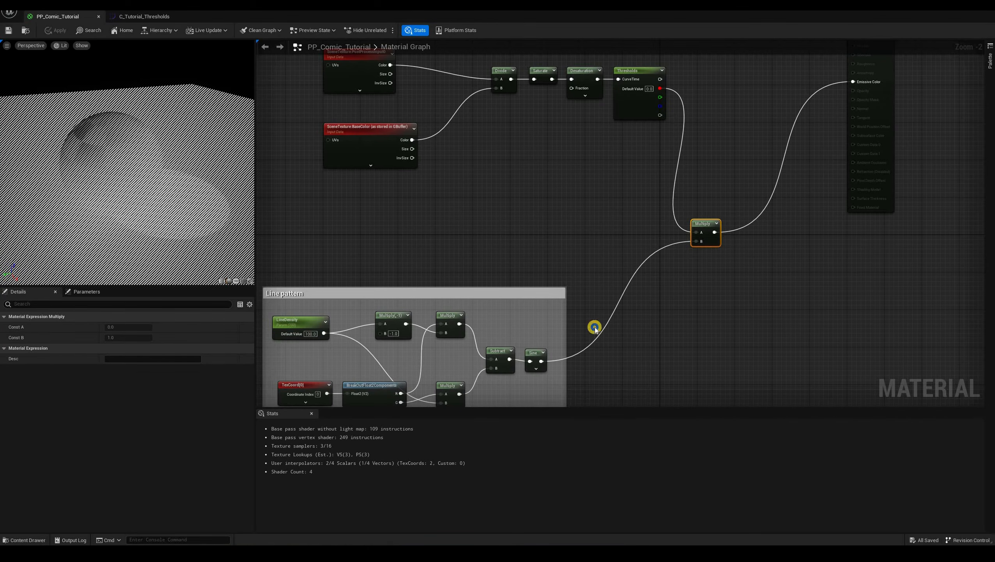
right_click_drag(864, 201, 735, 250)
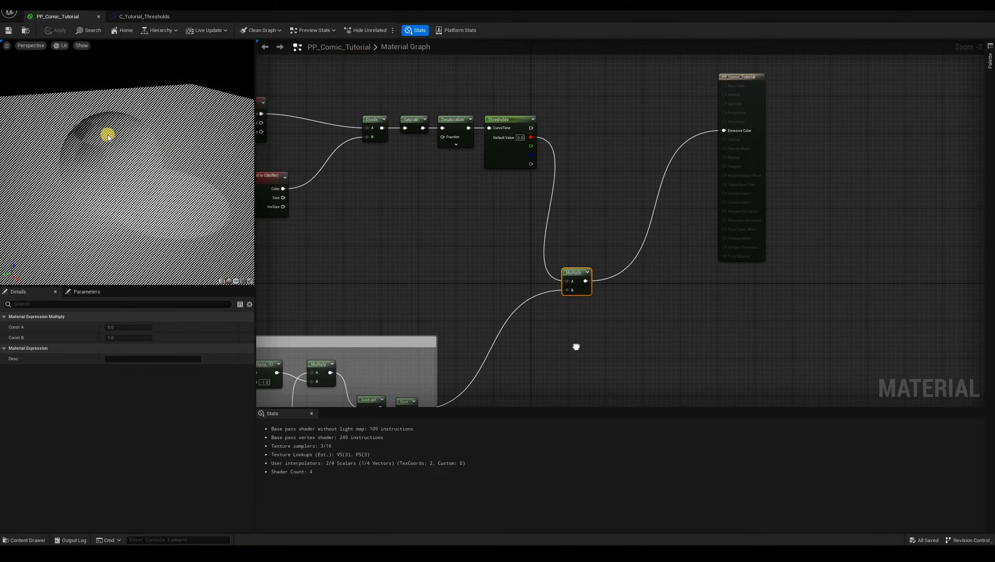
left_click_drag(743, 77, 864, 194)
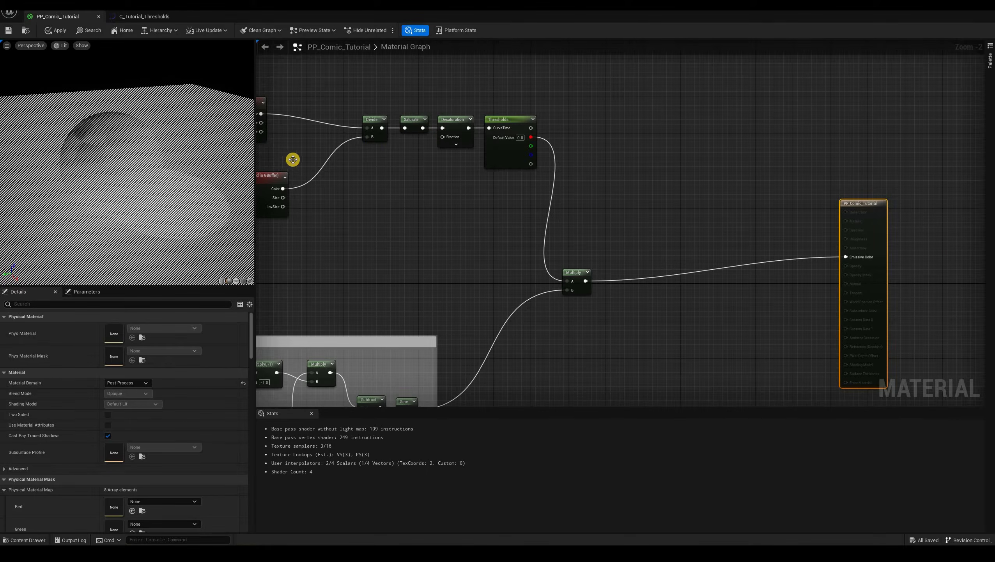
Add a Subtract node with the SceneTexture BaseColor node's Color output as its A input, placed above the Multiply.
right_click_drag(293, 159, 362, 142)
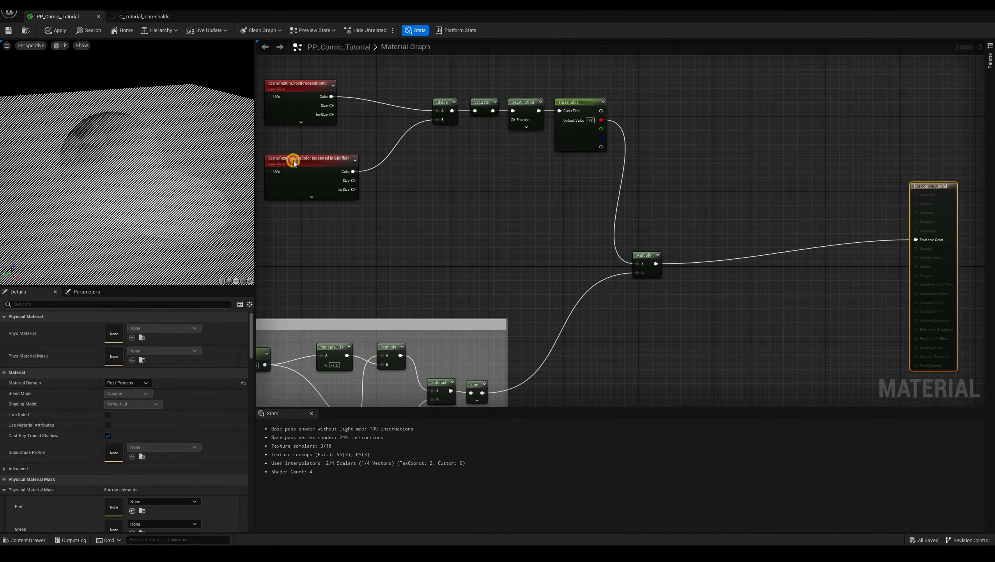
left_click(348, 157)
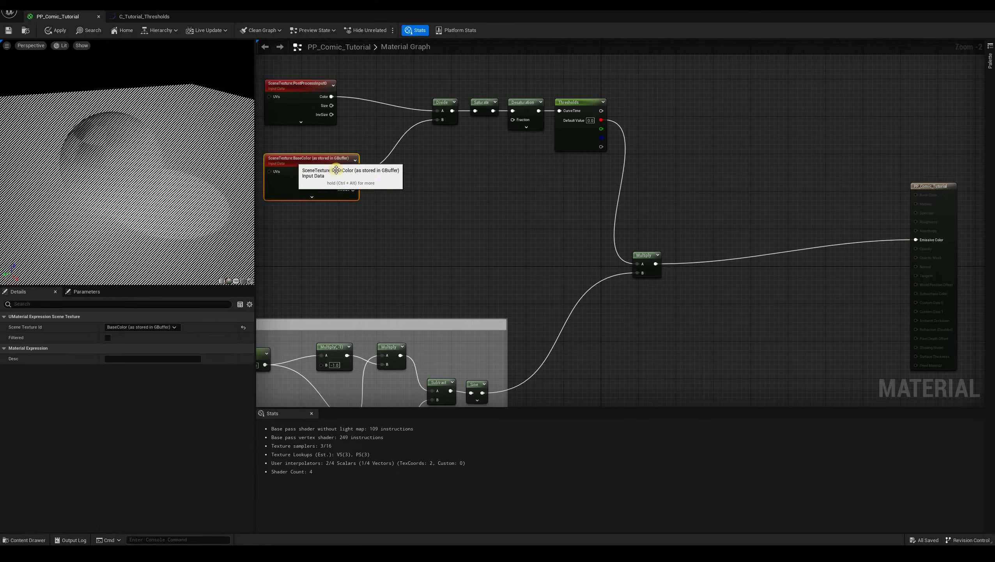
right_click_drag(336, 170, 404, 197)
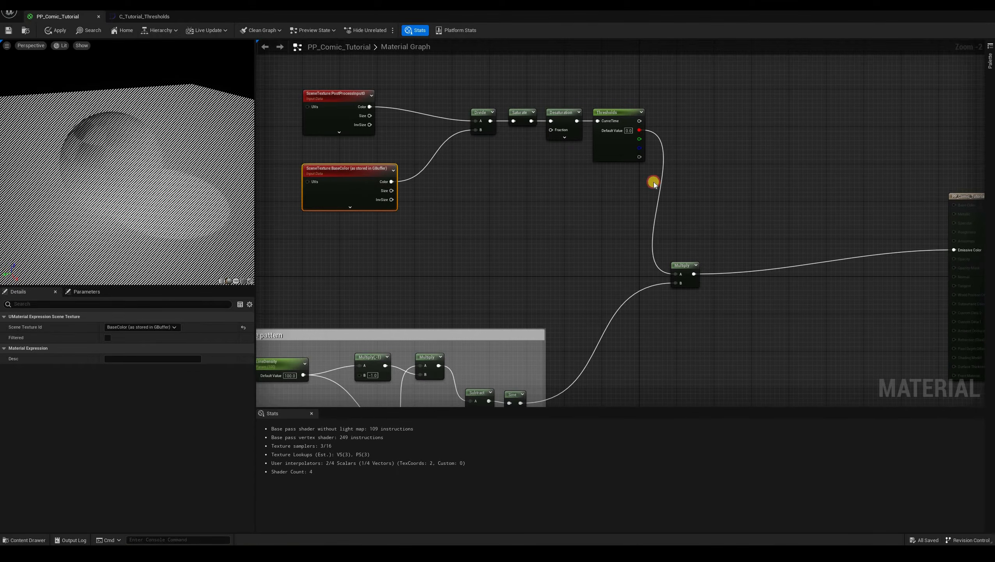
left_click_drag(391, 181, 733, 182)
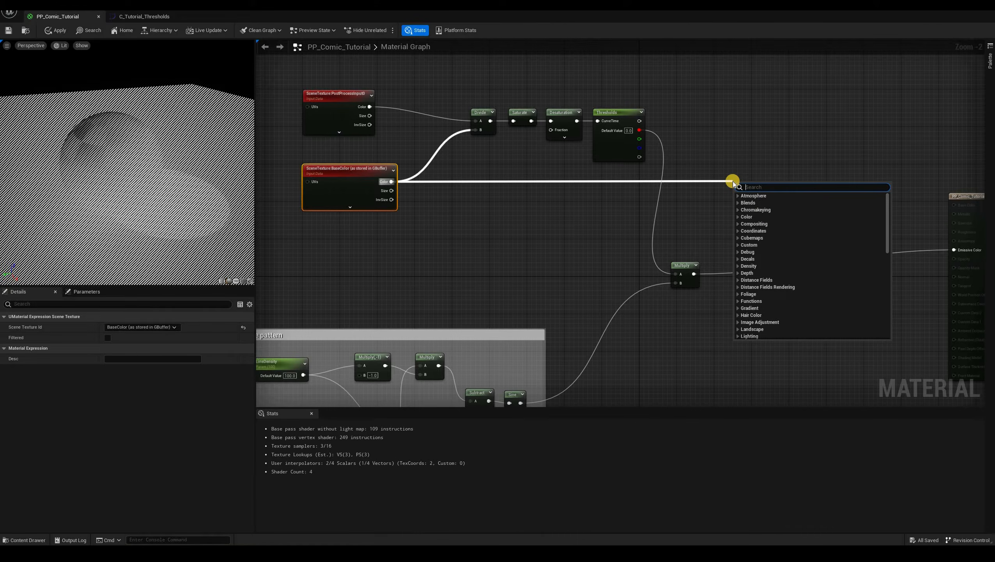
type("sub")
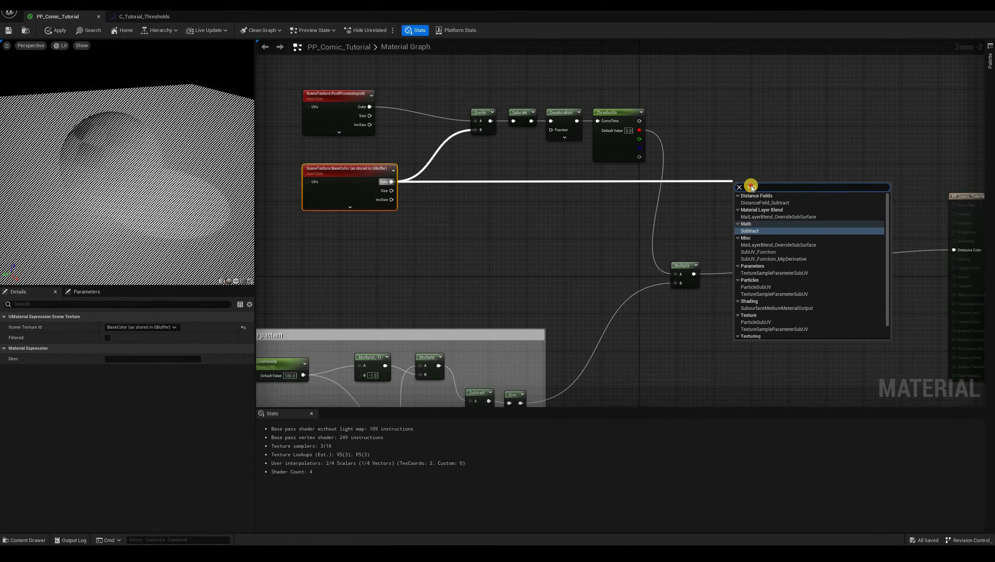
key("Return")
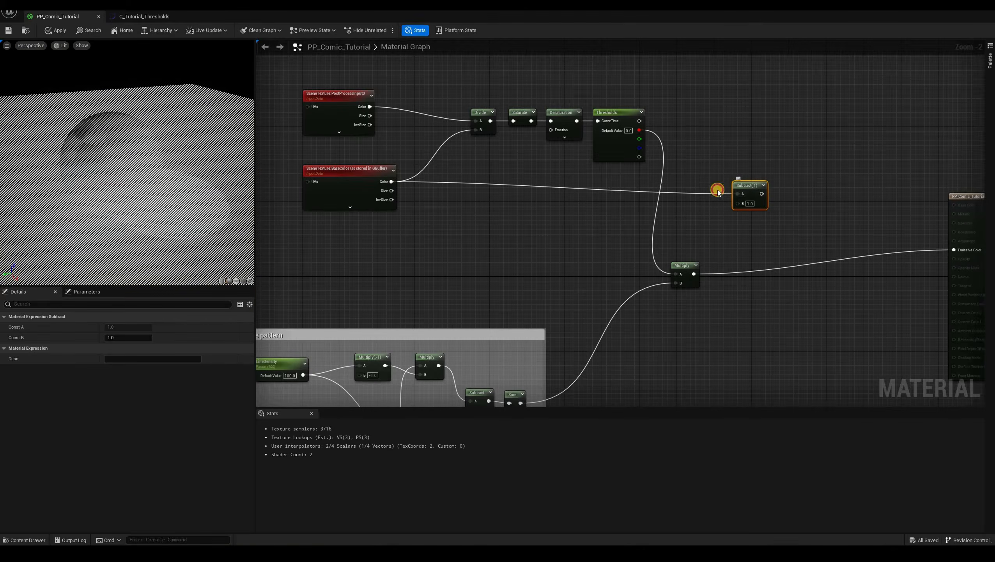
left_click_drag(738, 205, 748, 197)
Route the Multiply result through Subtract's B input into Emissive Color, then apply, save and review it in the level.
mouse_move(694, 273)
left_mouse_down()
mouse_move(710, 214)
mouse_move(747, 195)
mouse_move(862, 186)
mouse_move(954, 250)
left_mouse_up()
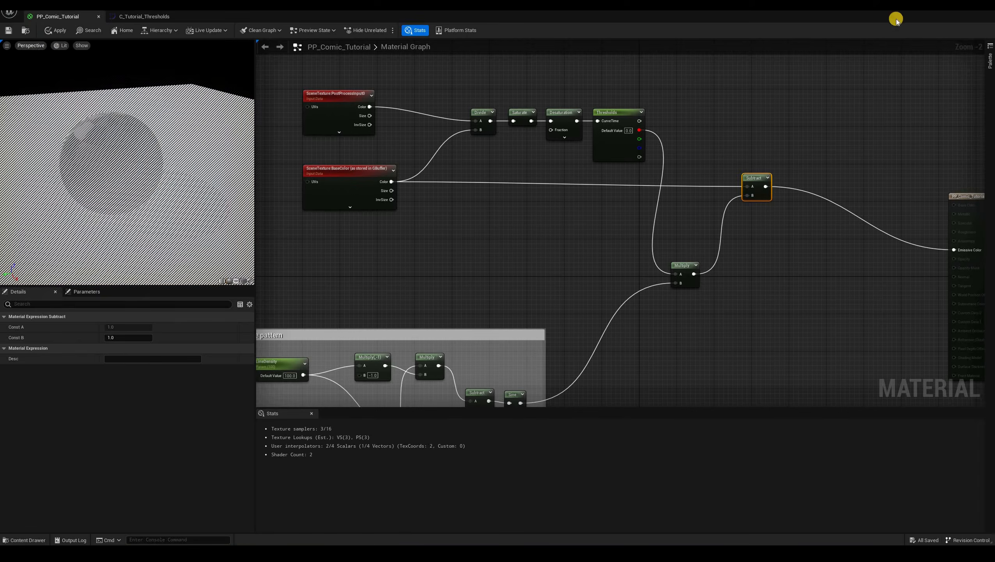
left_click(55, 30)
left_click(8, 30)
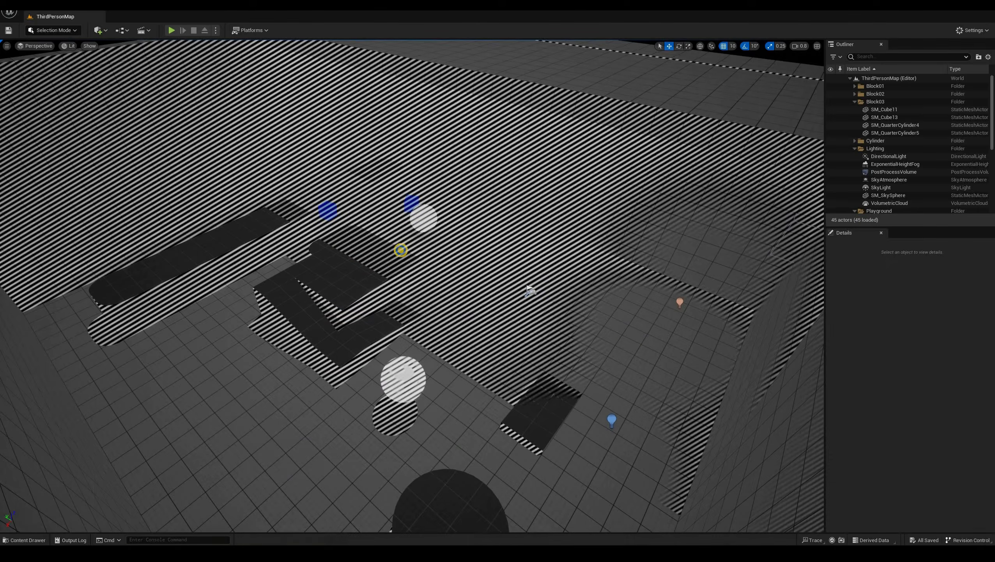
right_click_drag(404, 249, 346, 421)
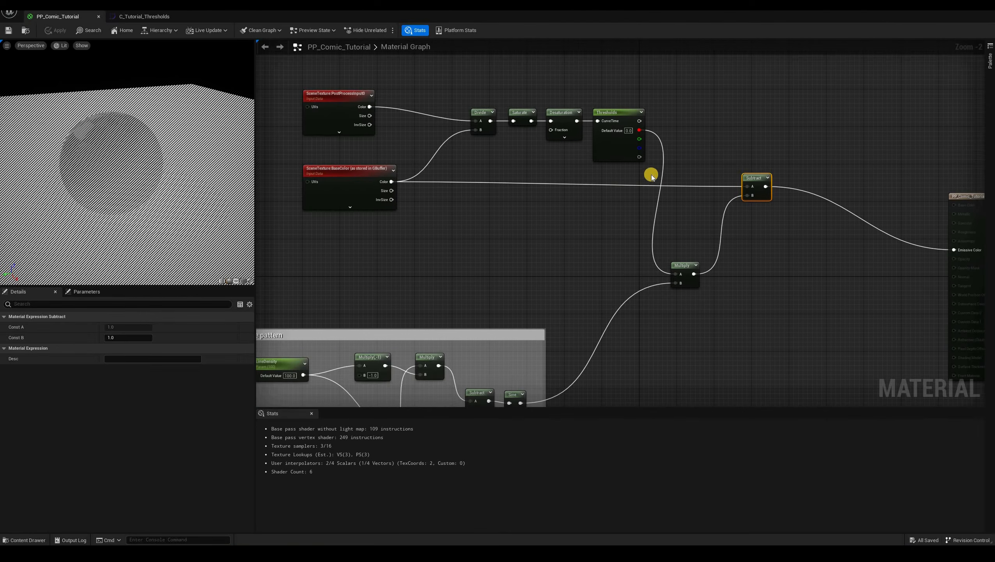
Insert a Saturate node between the Multiply output and Subtract's B input, and save the material.
right_click_drag(651, 176, 599, 291)
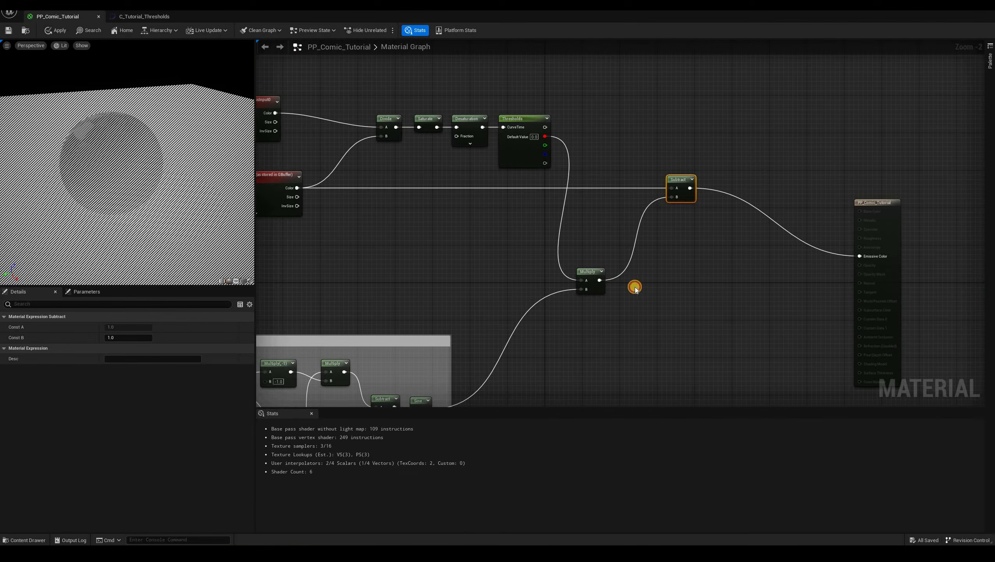
left_click_drag(599, 280, 675, 198)
type("sa")
key("Return")
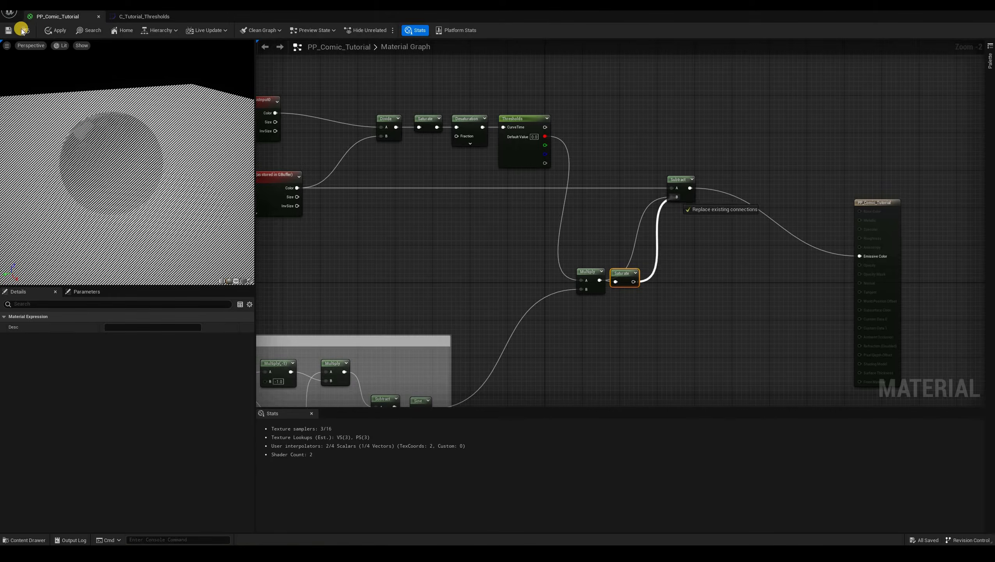
left_click(10, 30)
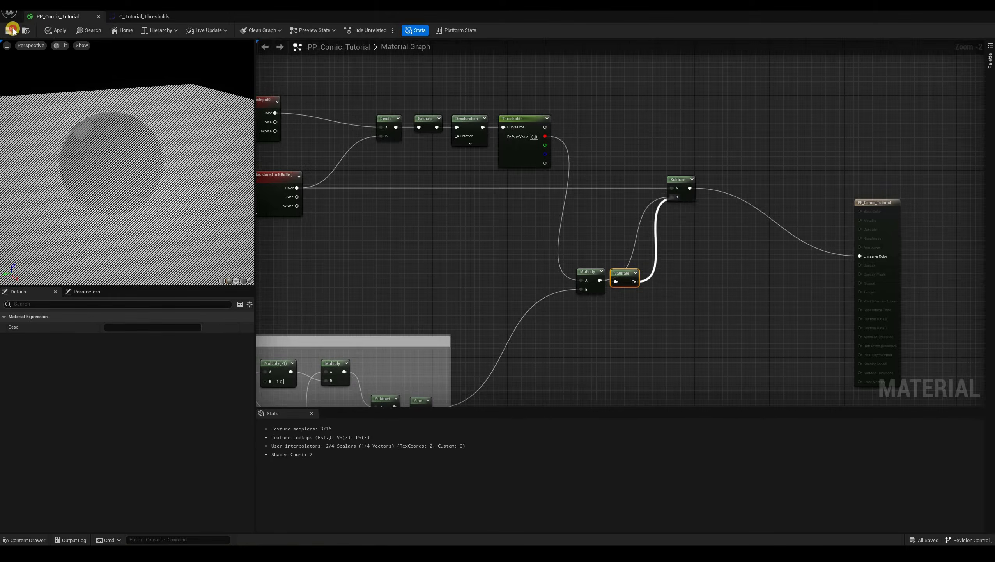
Examine the line shading around the level, then play it in the editor and walk the character through light and shadow.
left_click(951, 17)
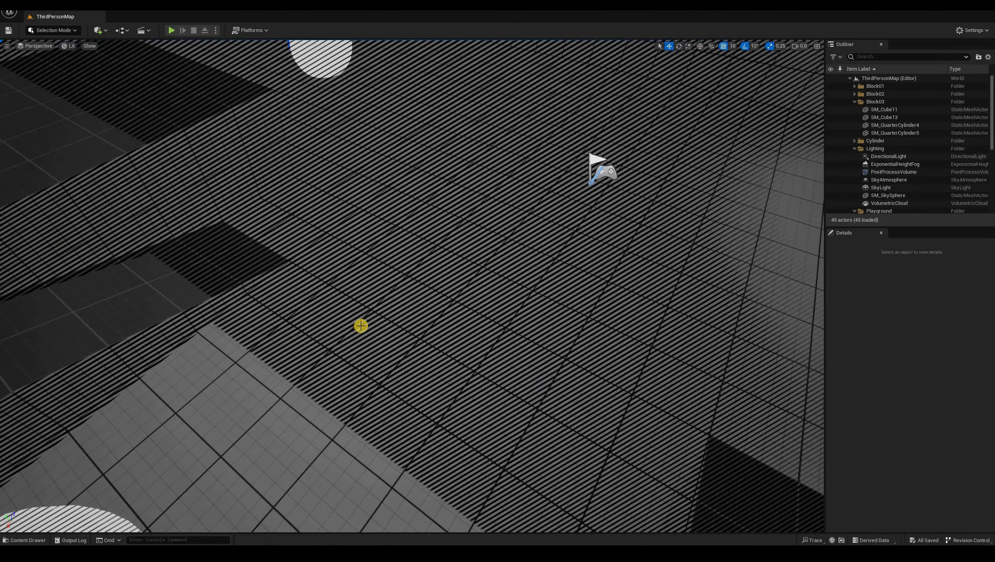
right_click_drag(430, 421, 309, 216)
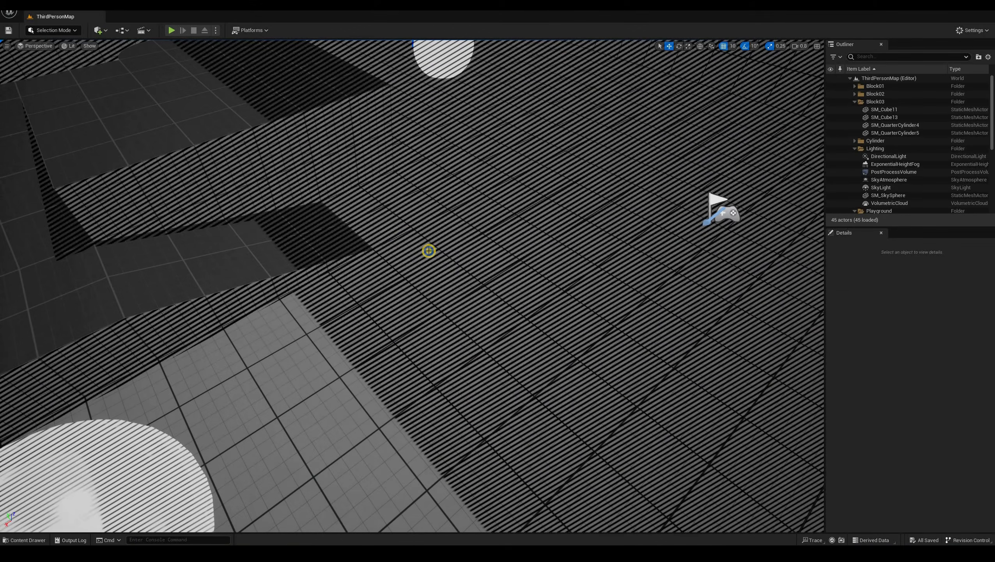
right_click_drag(279, 97, 126, 61)
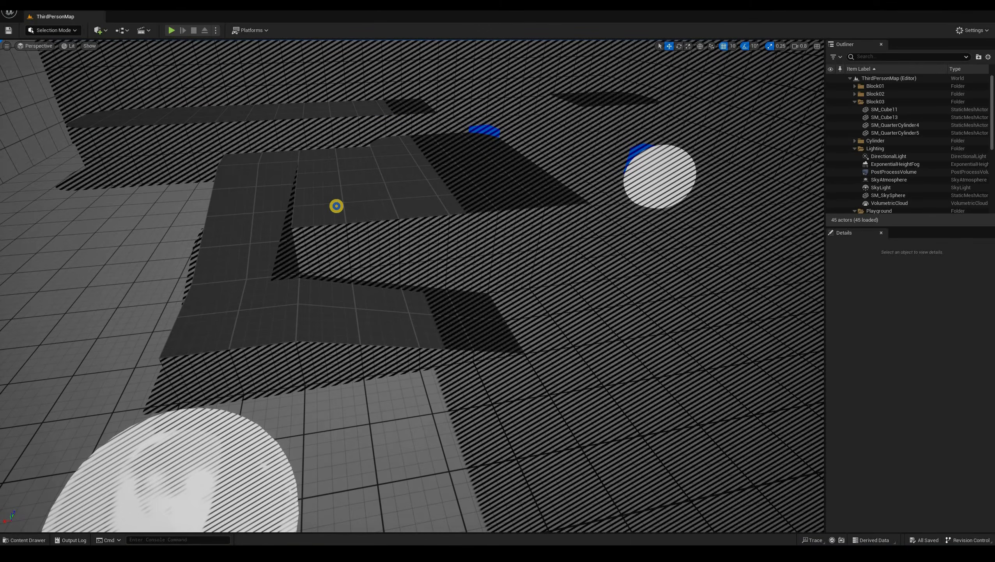
left_click(172, 30)
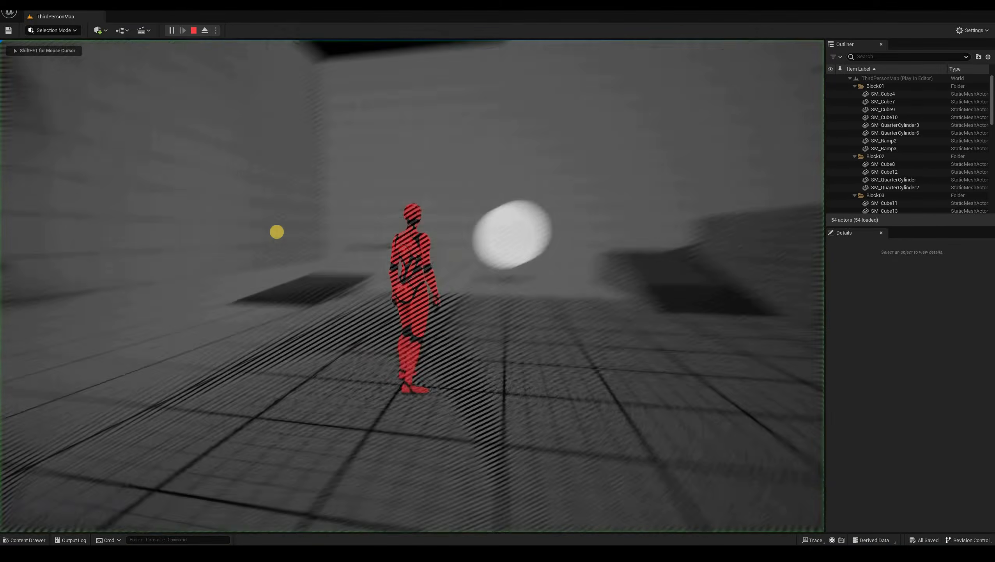
key("w")
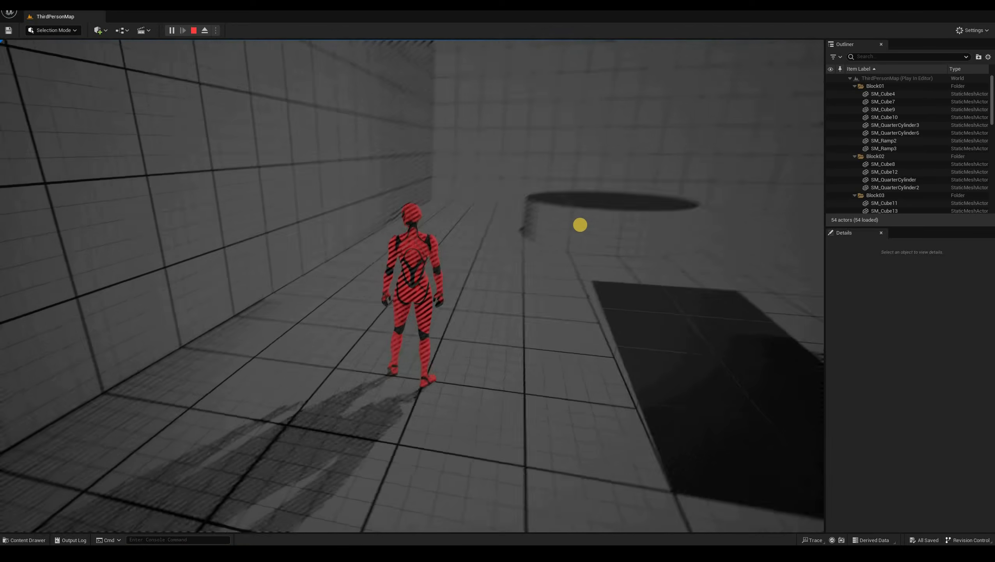
key("a")
key("shift+F1")
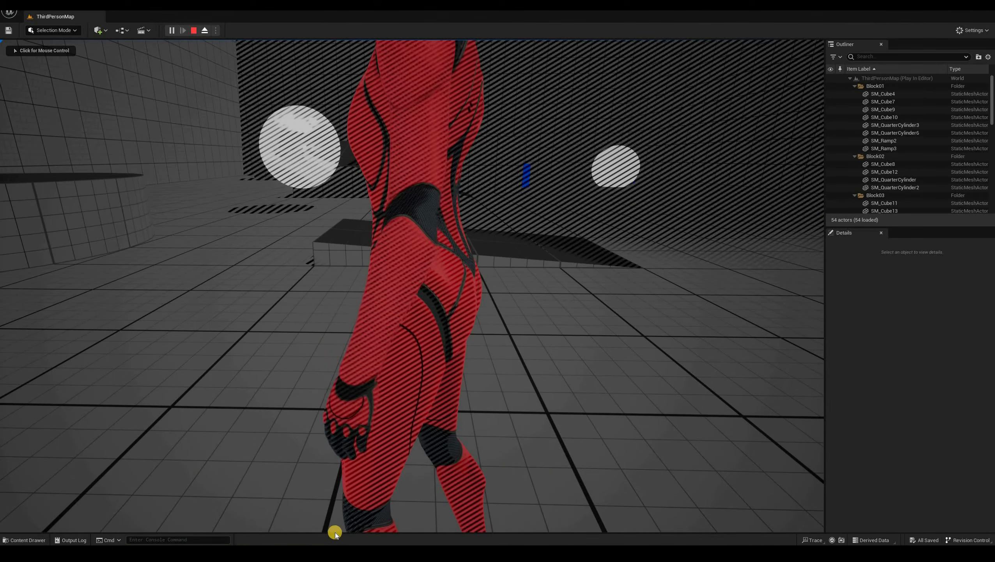
Stop the play session, set LineDensity's default value to 150, apply the material and check the lines in the level.
key("Escape")
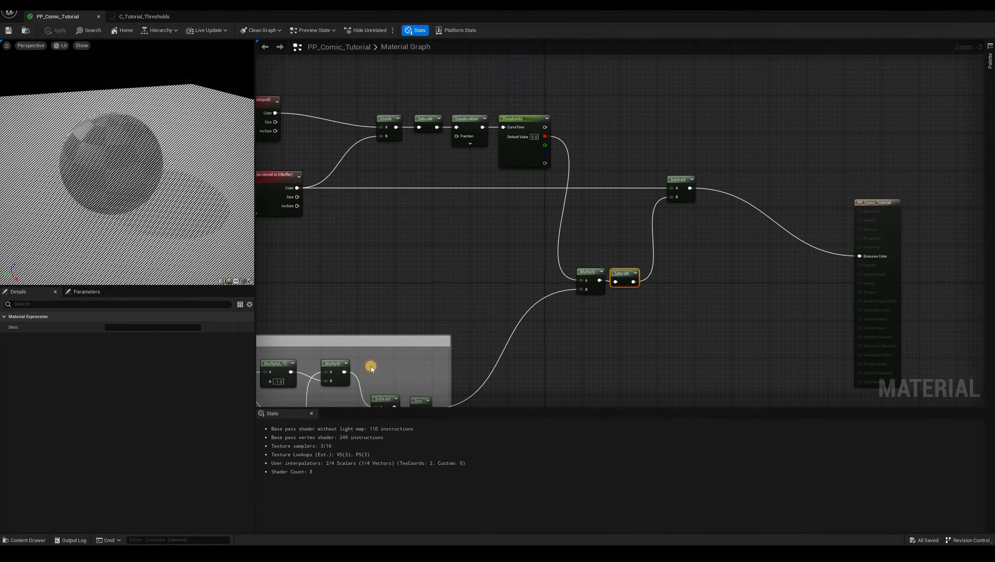
right_click_drag(372, 370, 512, 325)
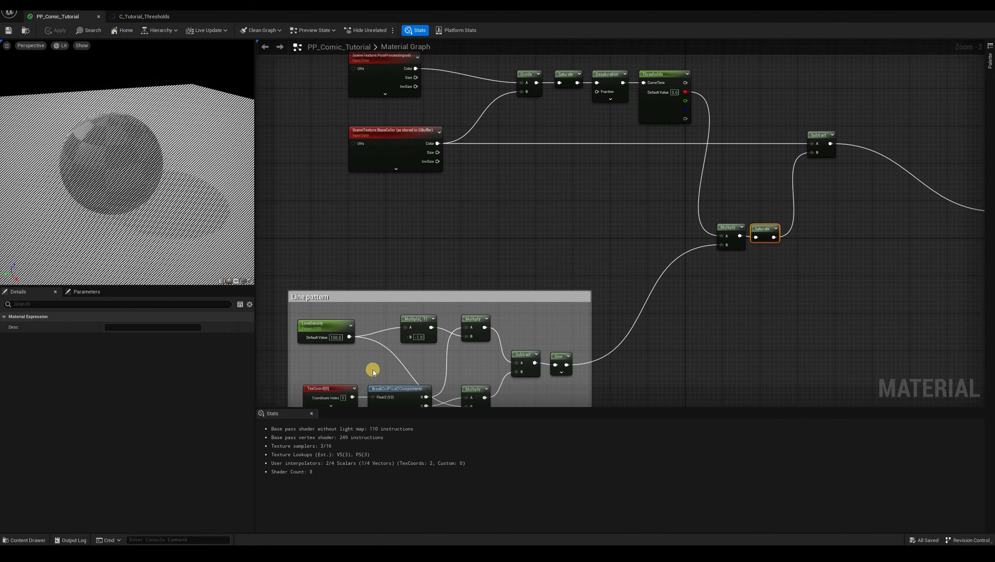
left_click(337, 338)
type("150")
key("Return")
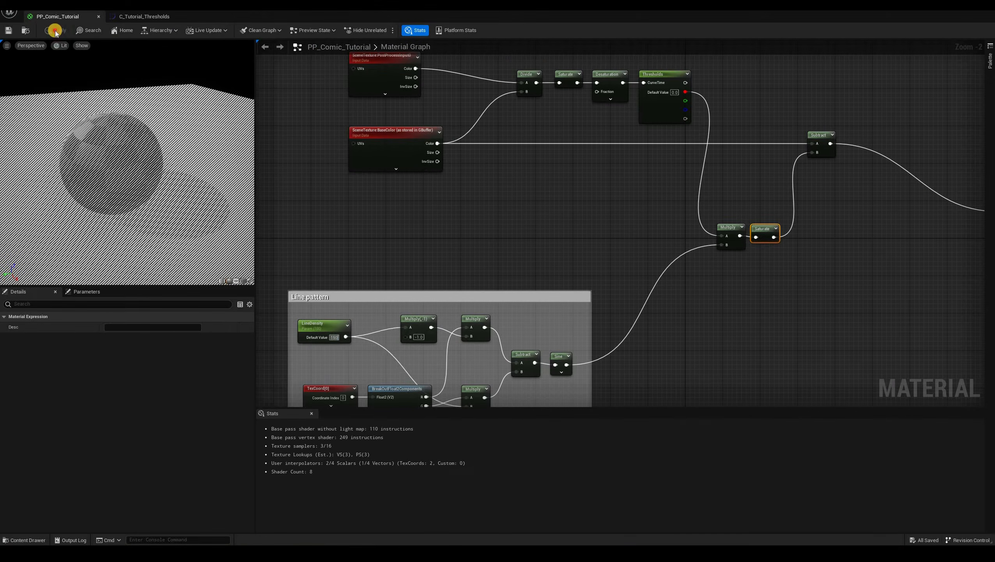
left_click(538, 125)
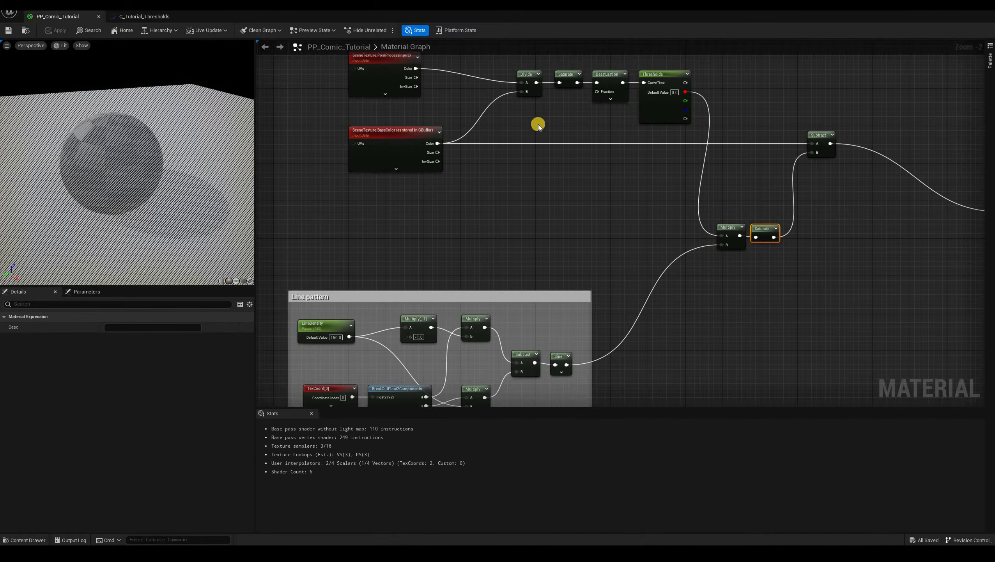
left_click_drag(550, 7, 732, 312)
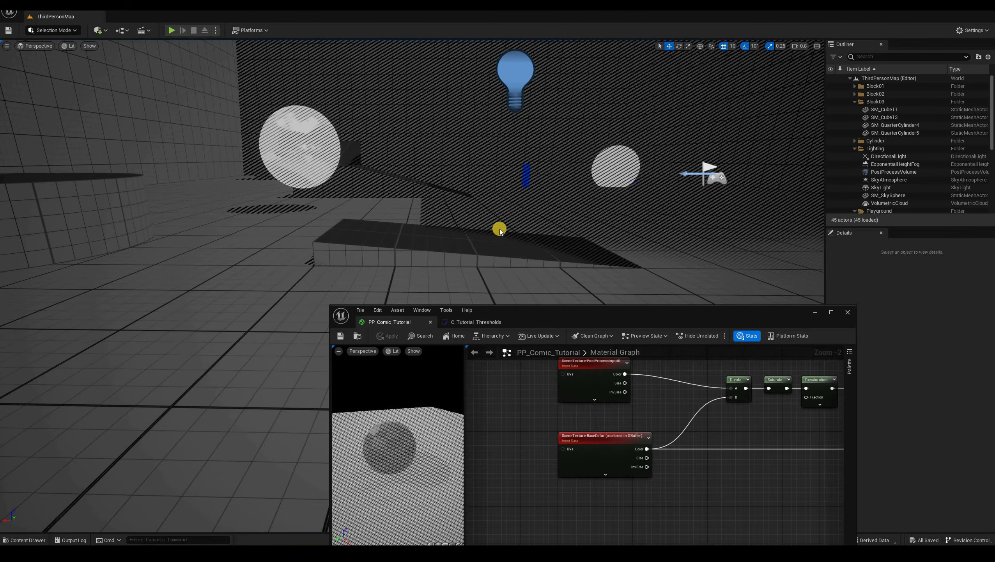
left_click_drag(605, 313, 406, 116)
left_click(632, 115)
Group the Divide, Saturate, Desaturation and Thresholds nodes in a comment titled "Shadow mask".
scroll(331, 119, "down", 1)
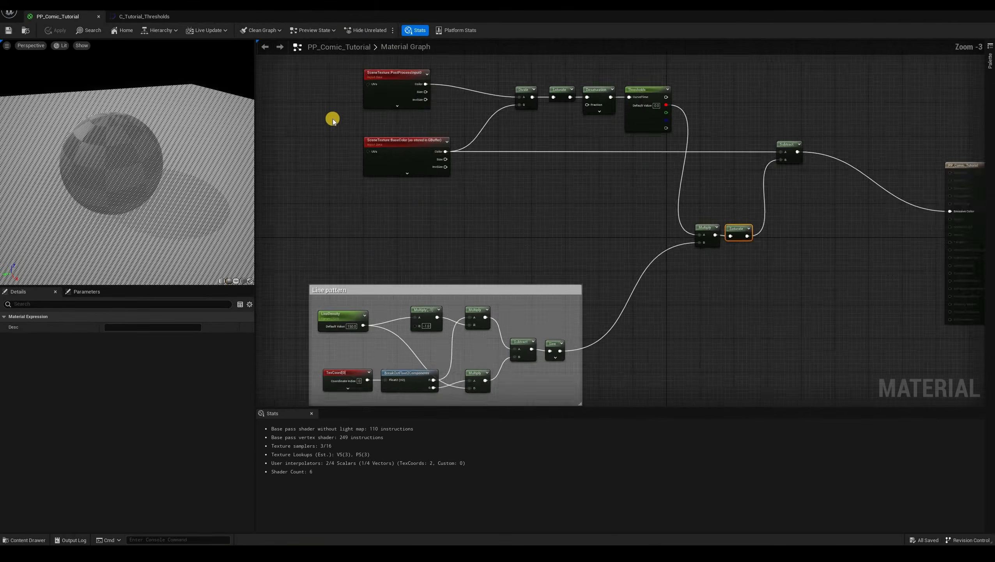
scroll(334, 118, "down", 1)
right_click_drag(334, 119, 436, 159)
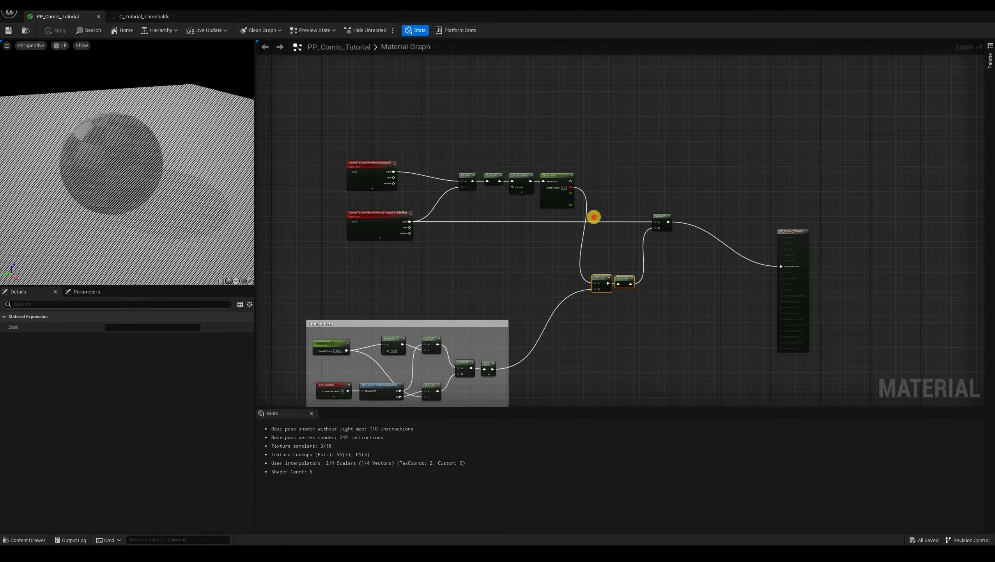
left_click_drag(449, 126, 615, 224)
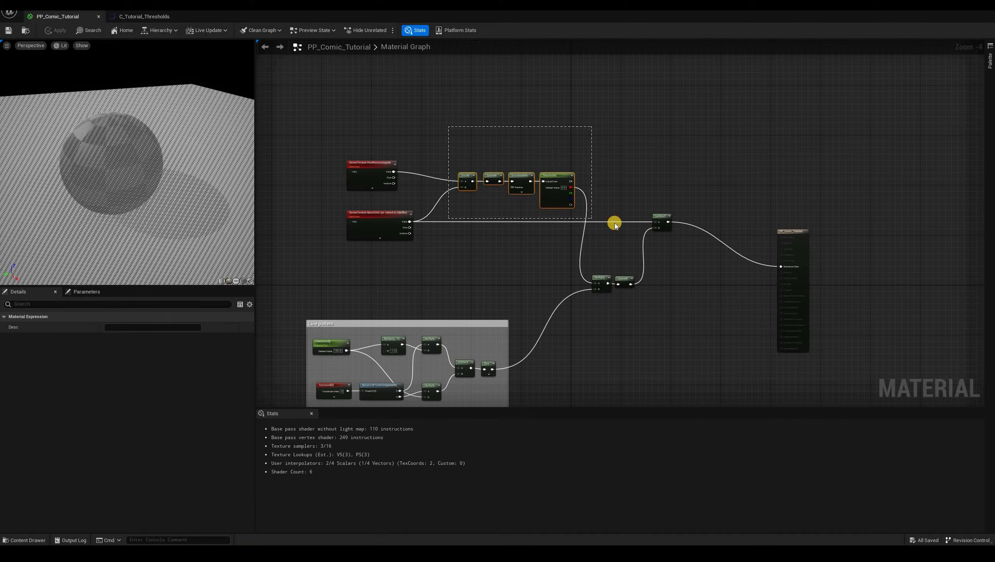
right_click(615, 224)
left_click(615, 224)
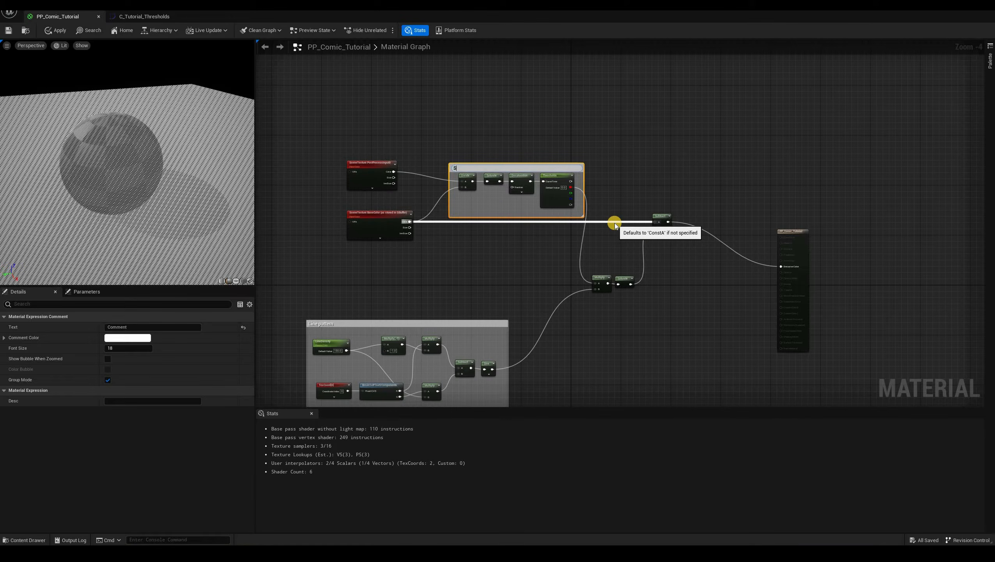
type("Shadow mask")
key("Return")
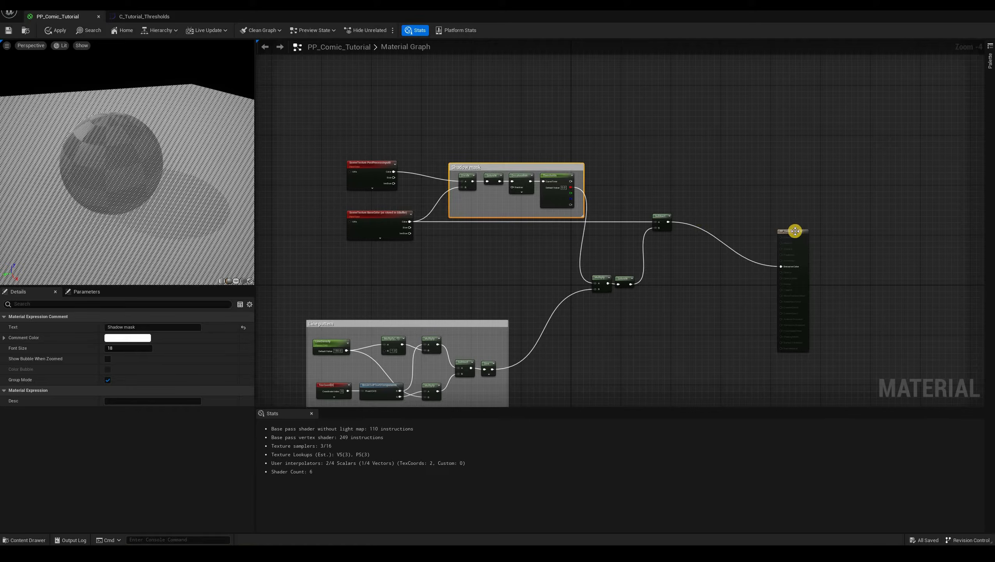
Reposition the final Subtract, the material output, and the Multiply and Saturate nodes to tidy the graph's output end.
left_click_drag(660, 216, 700, 216)
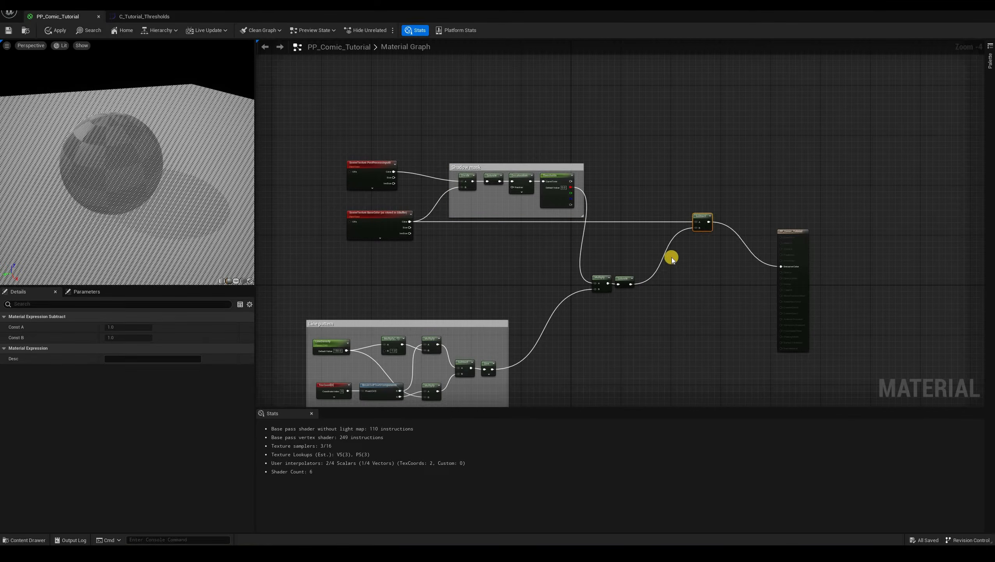
left_click_drag(793, 232, 803, 188)
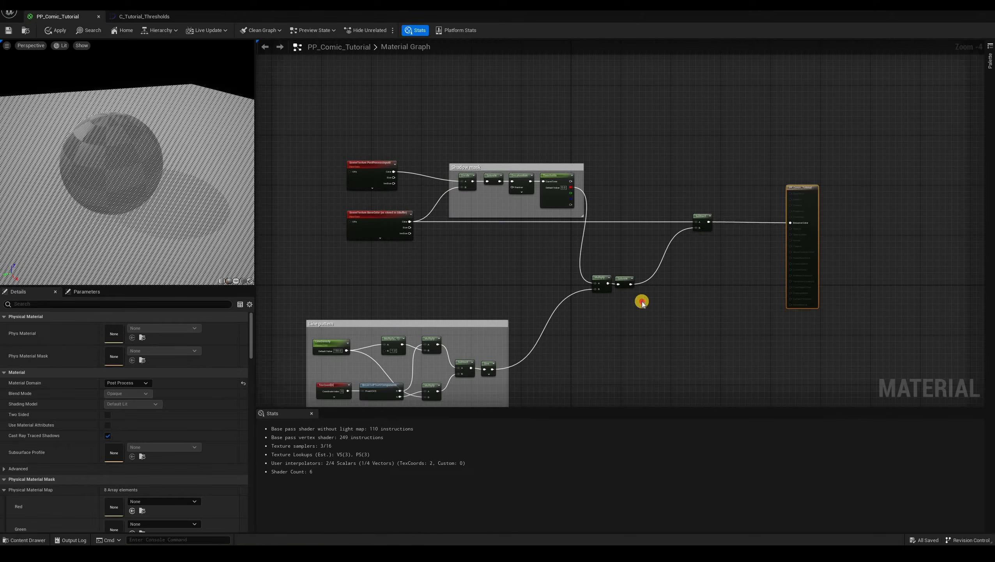
left_click_drag(659, 321, 632, 275)
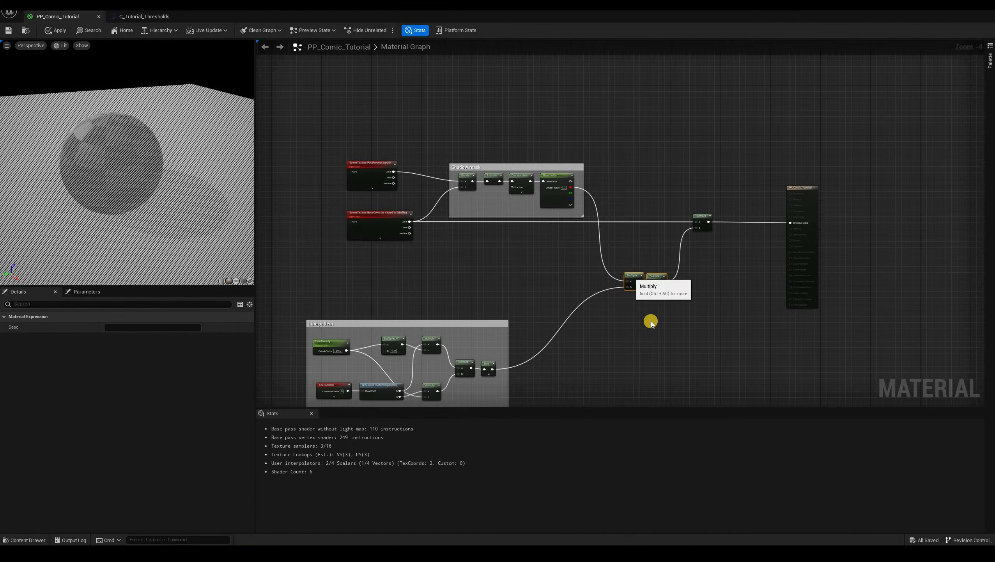
left_click(650, 322)
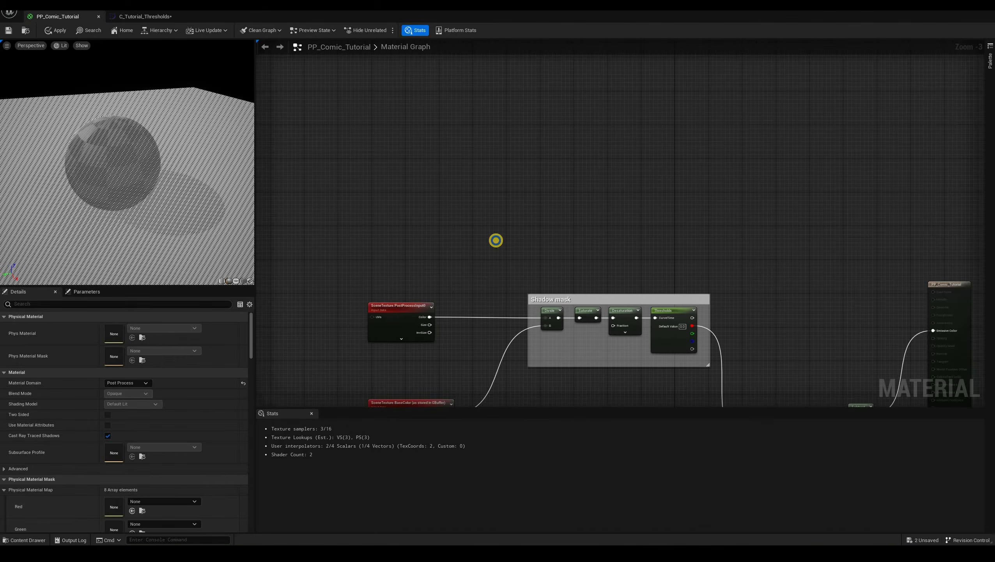
Add a CustomRotator node above the SceneTexture nodes, with the line pattern's TexCoord output feeding its UVs input.
right_click_drag(496, 240, 452, 154)
right_click_drag(327, 393, 372, 323)
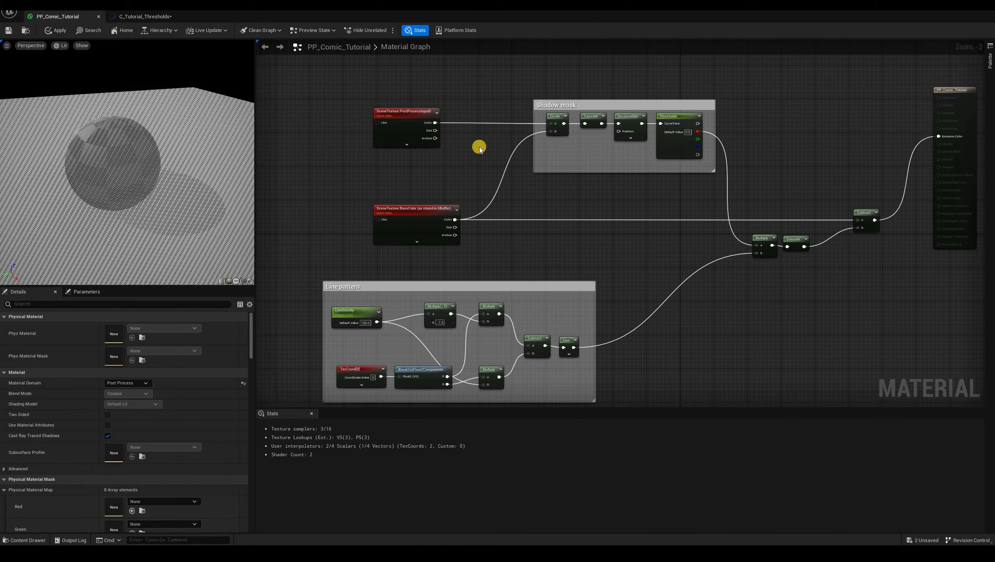
right_click_drag(480, 147, 486, 344)
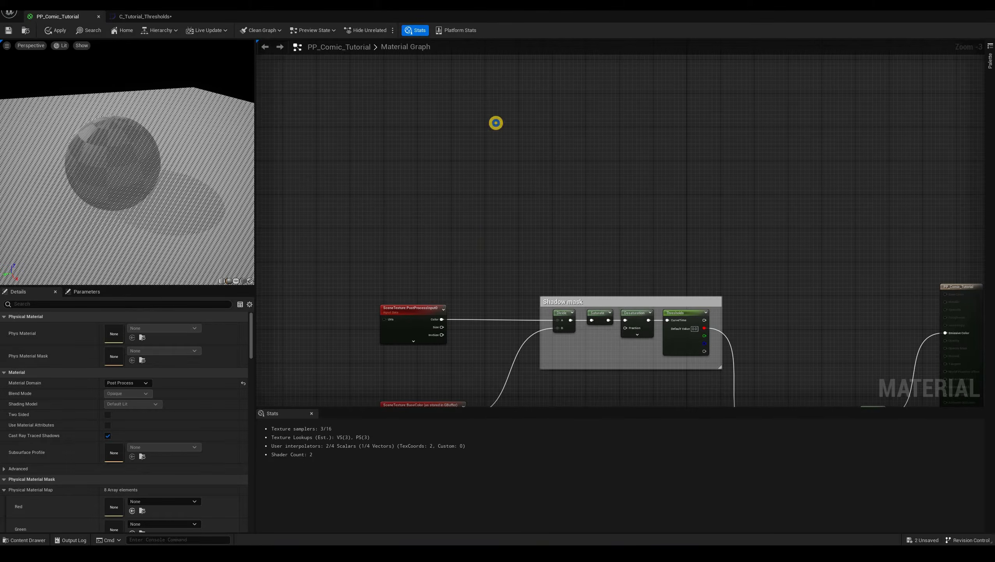
right_click_drag(407, 357, 417, 241)
right_click_drag(479, 257, 491, 154)
left_click_drag(408, 353, 480, 107)
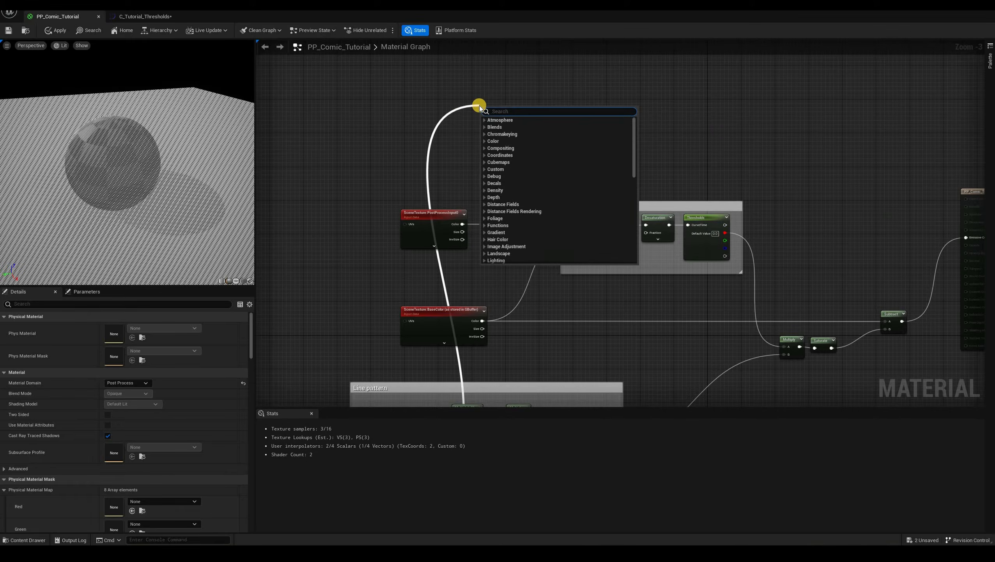
type("customro")
left_click(499, 129)
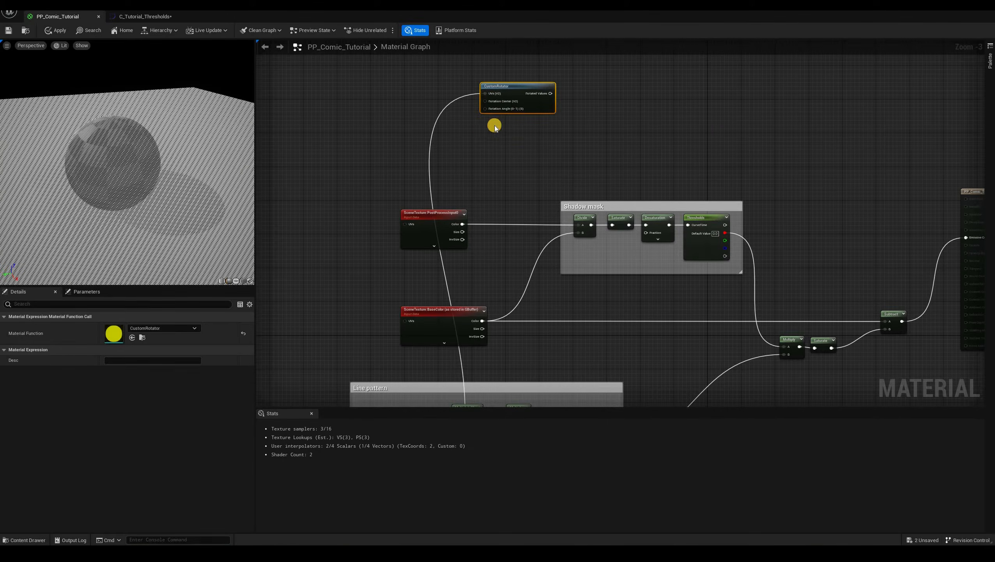
Add a constant of 0.16 below CustomRotator and connect it to the Rotation Angle input.
left_click(505, 236)
key("1")
left_click(505, 235)
scroll(507, 236, "up", 3)
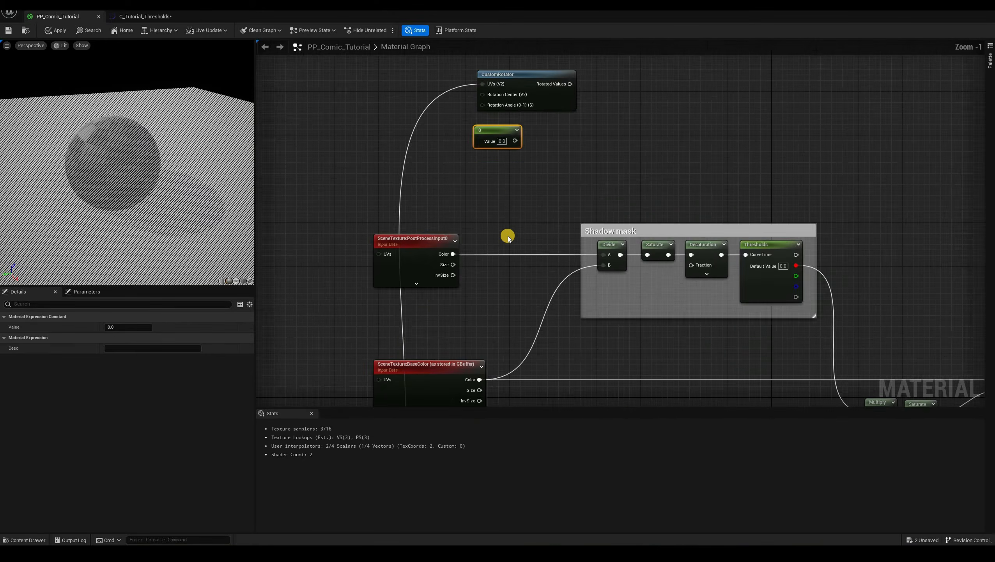
right_click_drag(507, 236, 505, 330)
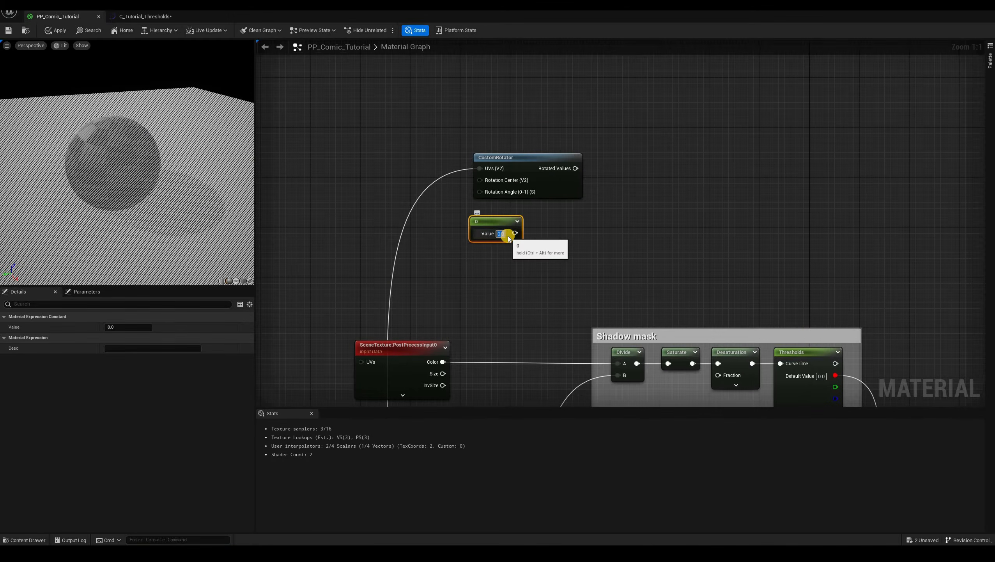
left_click(508, 235)
type("0.16")
left_click_drag(517, 234, 480, 198)
key("Return")
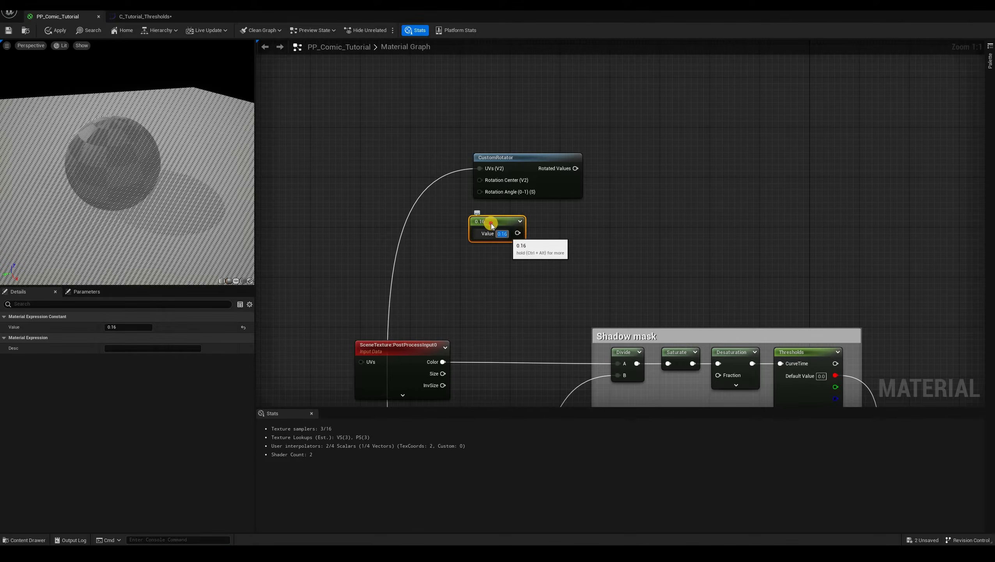
left_click_drag(518, 233, 480, 191)
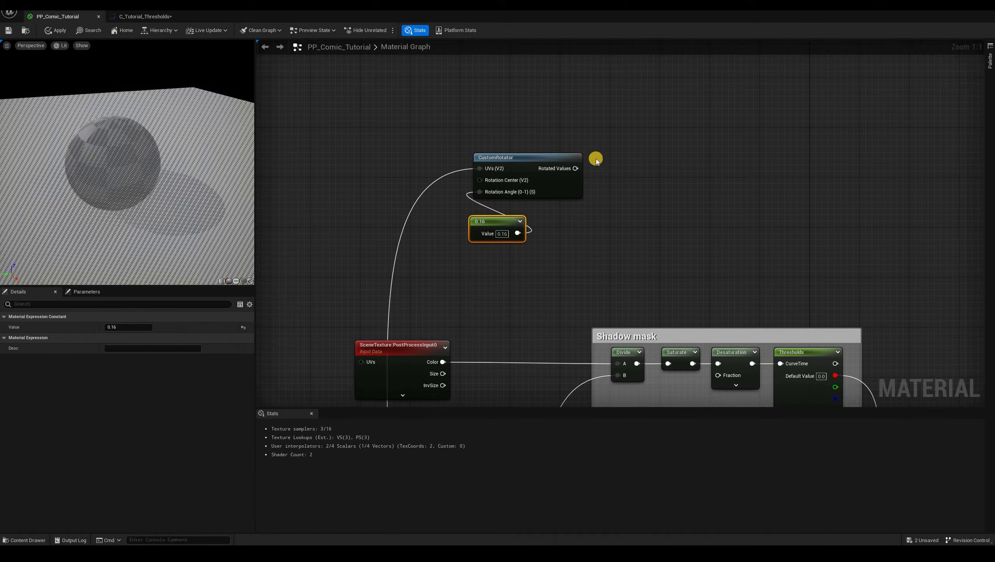
Add a Multiply node with CustomRotator's Rotated Values as its A input and align the two nodes.
left_click(604, 179)
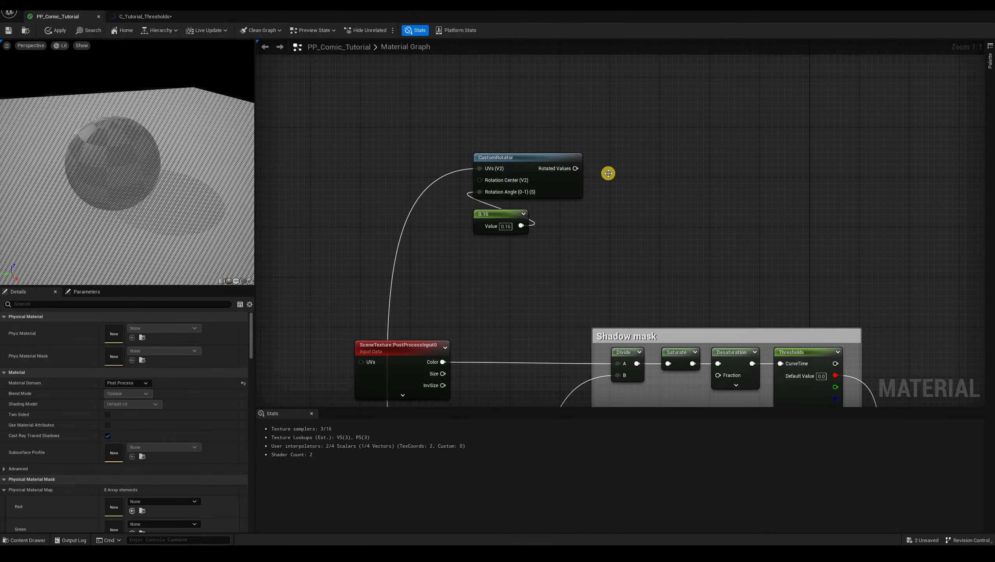
left_click(609, 173)
left_click_drag(575, 168, 604, 179)
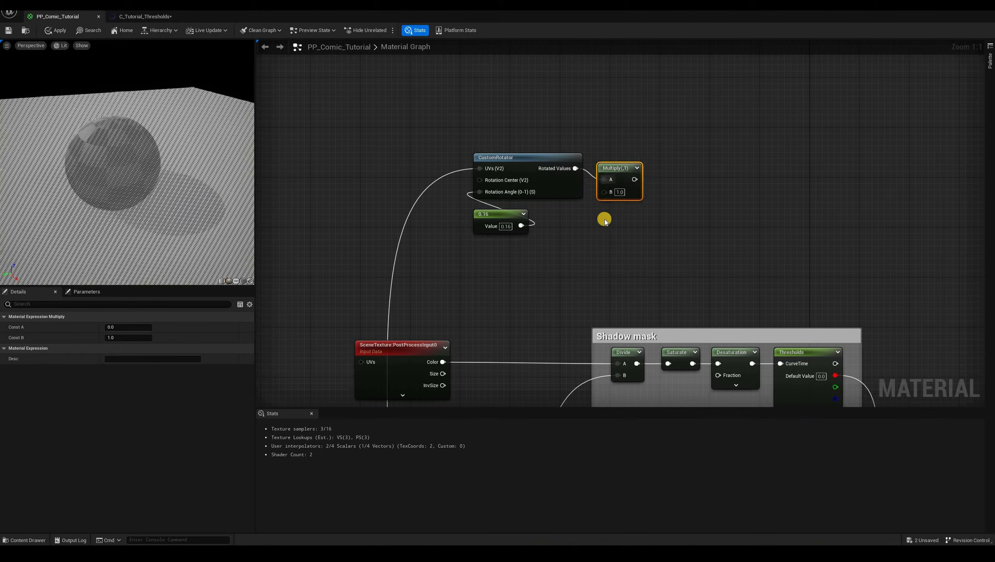
key("q")
Create a scalar parameter named HalftoneDensity below the new Multiply node with a default value of 50.
right_click(636, 307)
type("s")
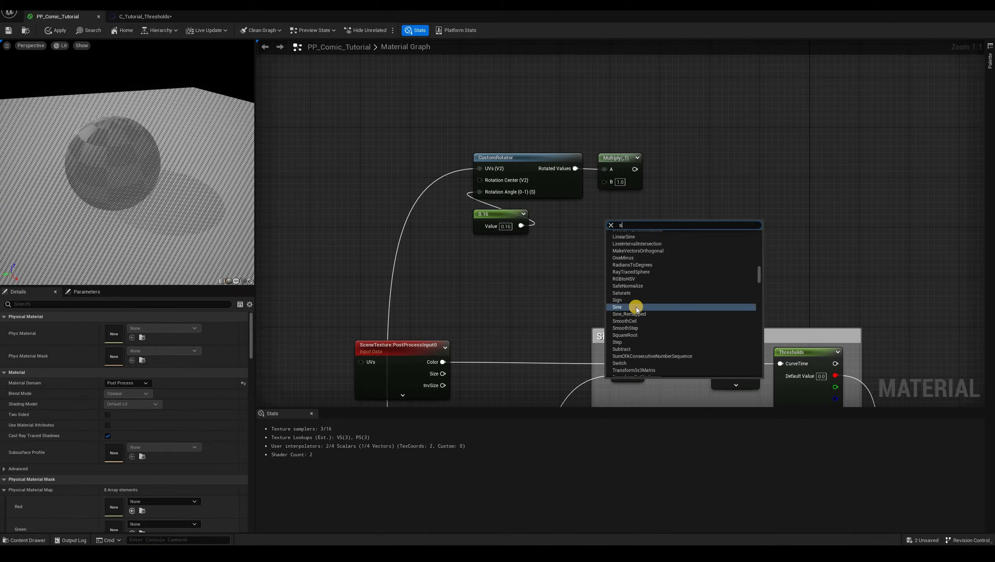
type("calar")
key("Return")
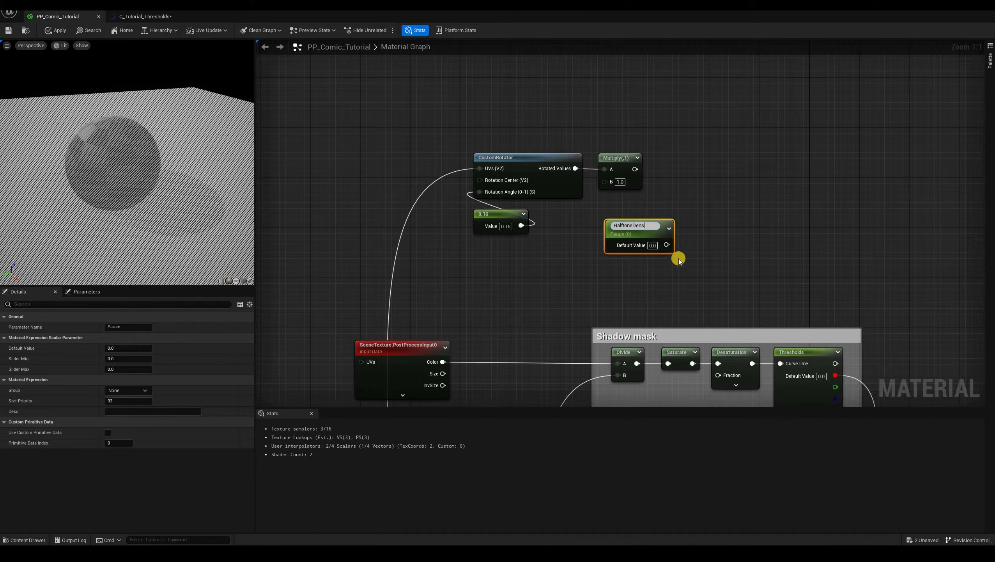
type("HalftoneDensity")
key("Return")
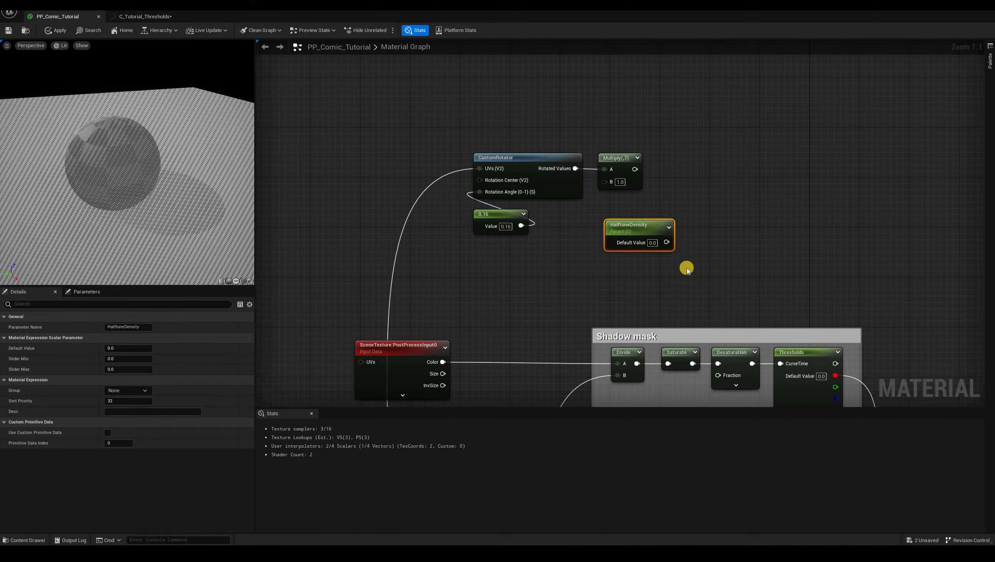
left_click(652, 243)
type("50")
key("Return")
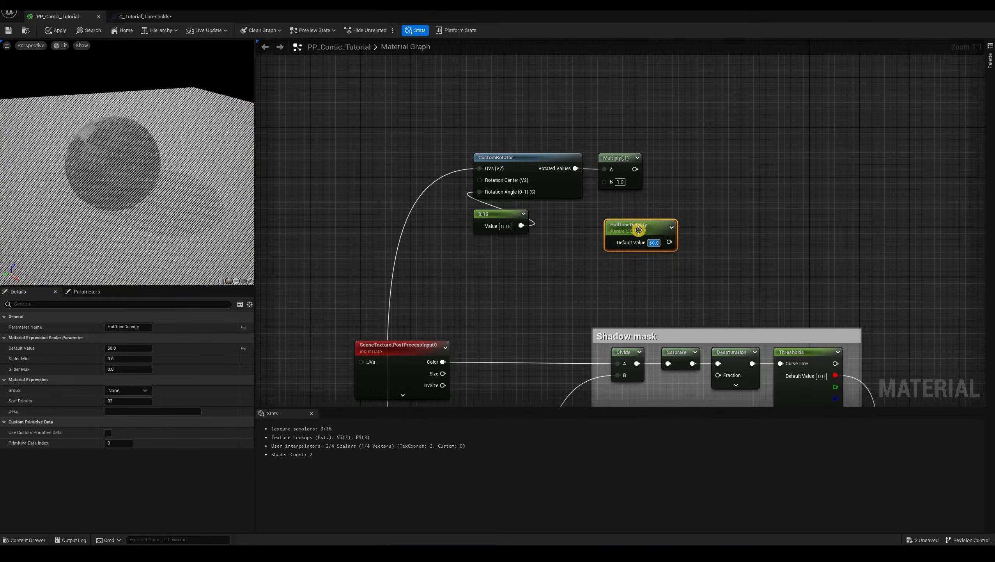
Connect HalftoneDensity to the new Multiply's B input and move the parameter closer beneath that node.
left_click_drag(669, 243, 604, 182)
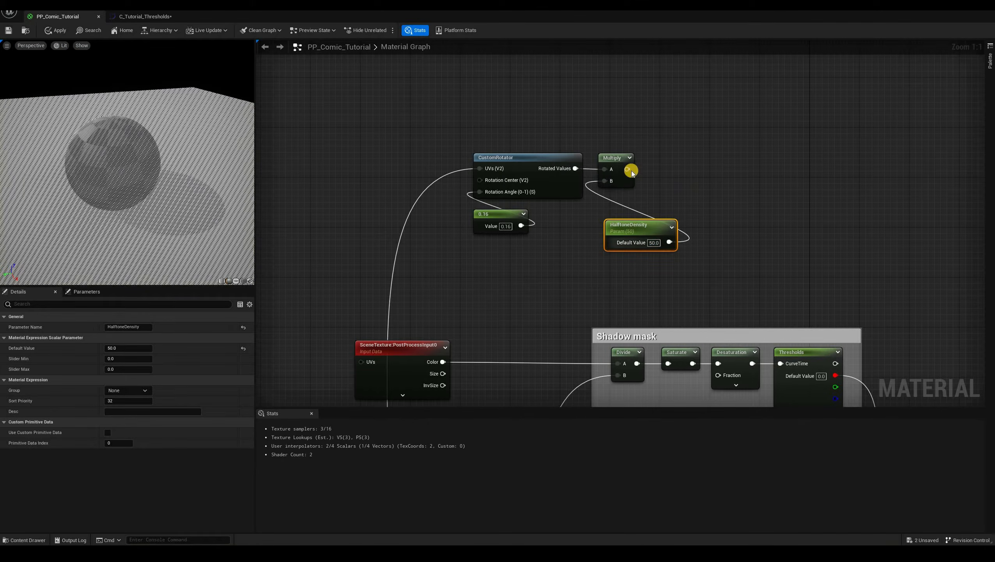
left_click_drag(640, 225, 602, 214)
left_click(658, 169)
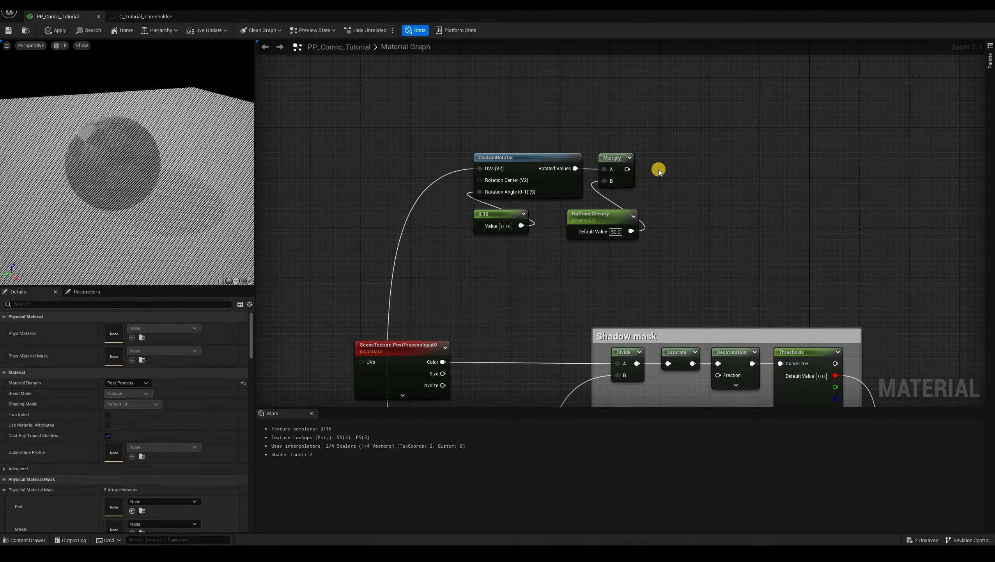
Add a Frac node fed by the HalftoneDensity Multiply's output and align it with that node.
left_click_drag(627, 169, 669, 166)
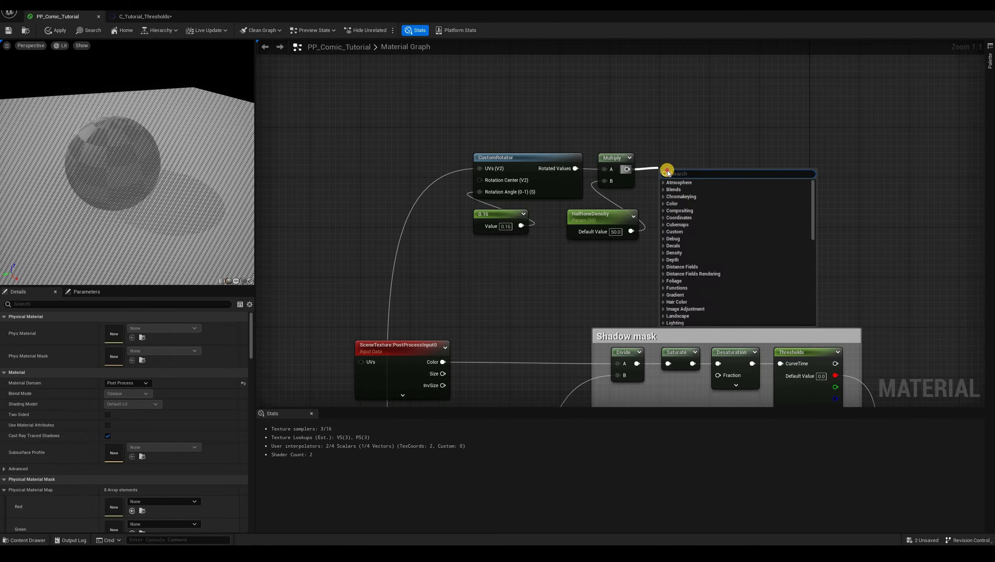
type("frac")
key("Return")
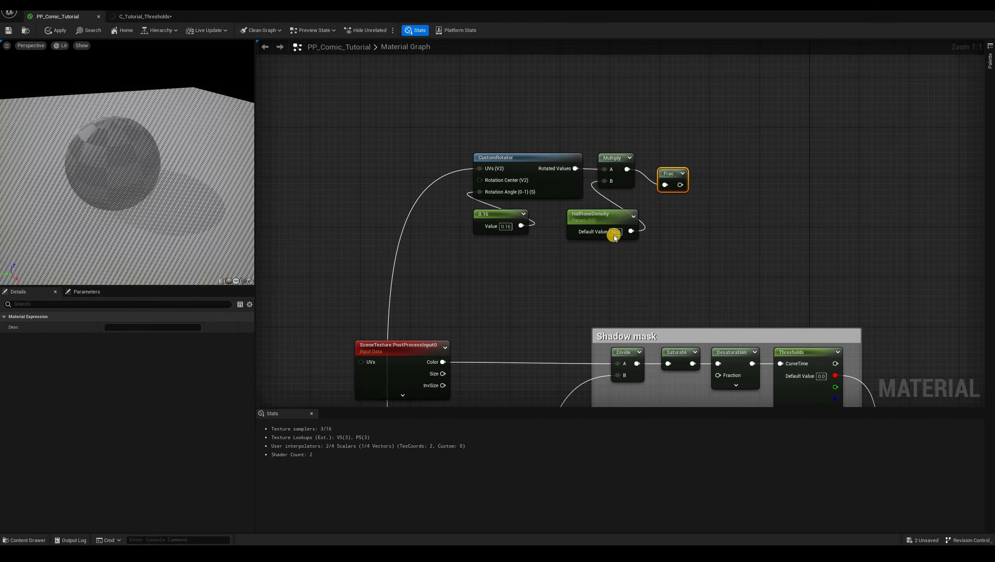
left_click_drag(667, 174, 662, 158)
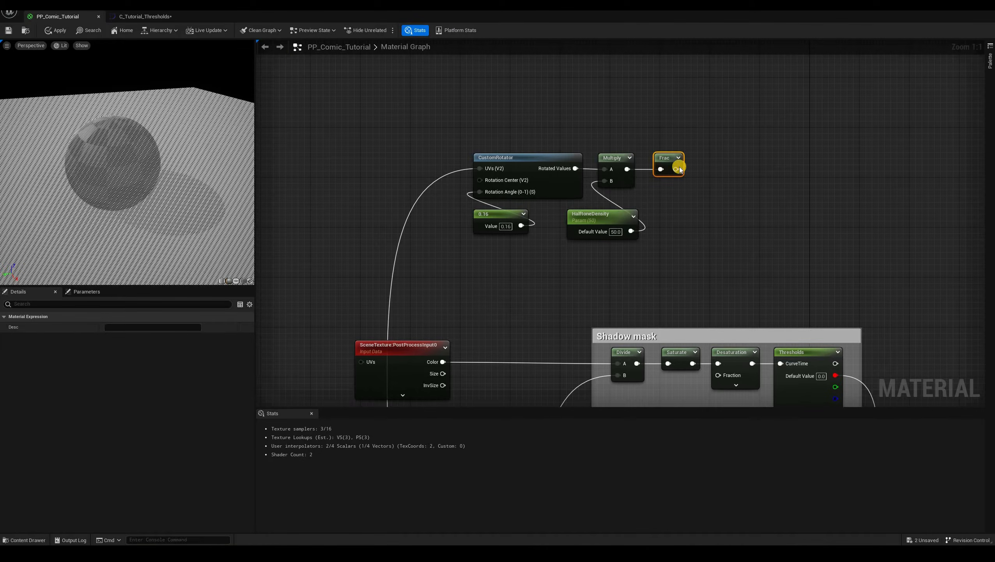
Add a Multiply node fed by Frac's output, align it with Frac and set its B value to 2.
left_click(698, 163)
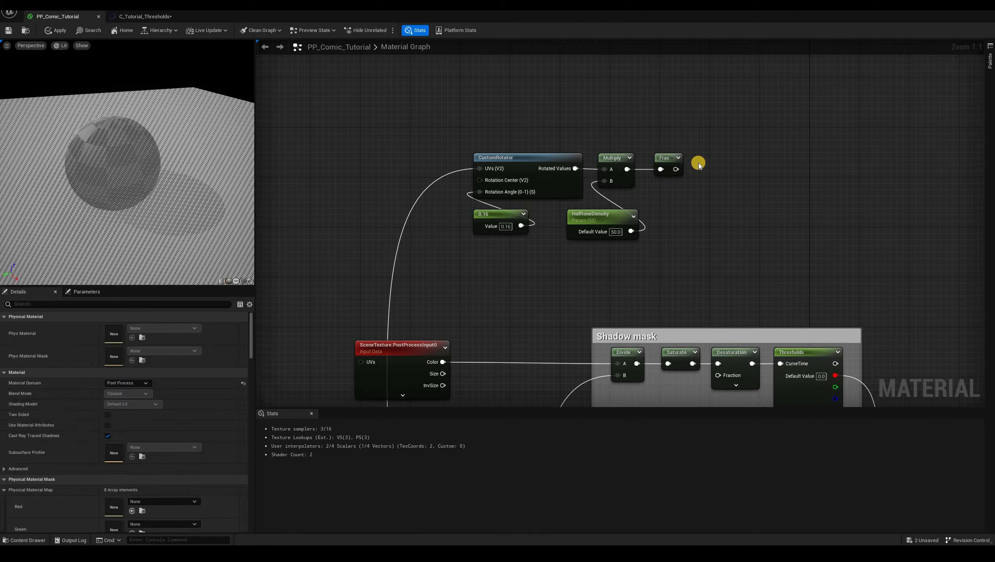
left_click_drag(728, 221, 721, 177)
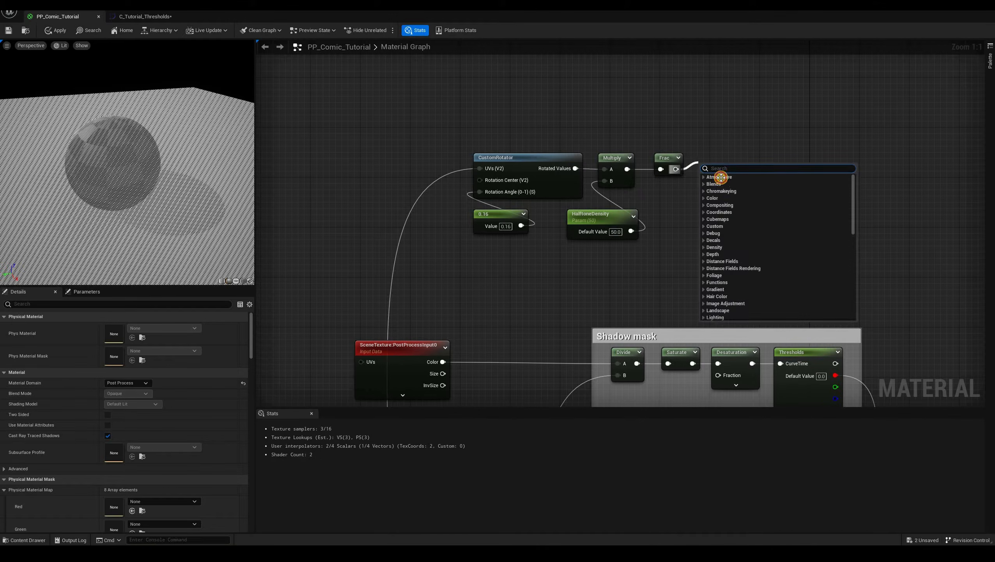
type("multiply")
key("Return")
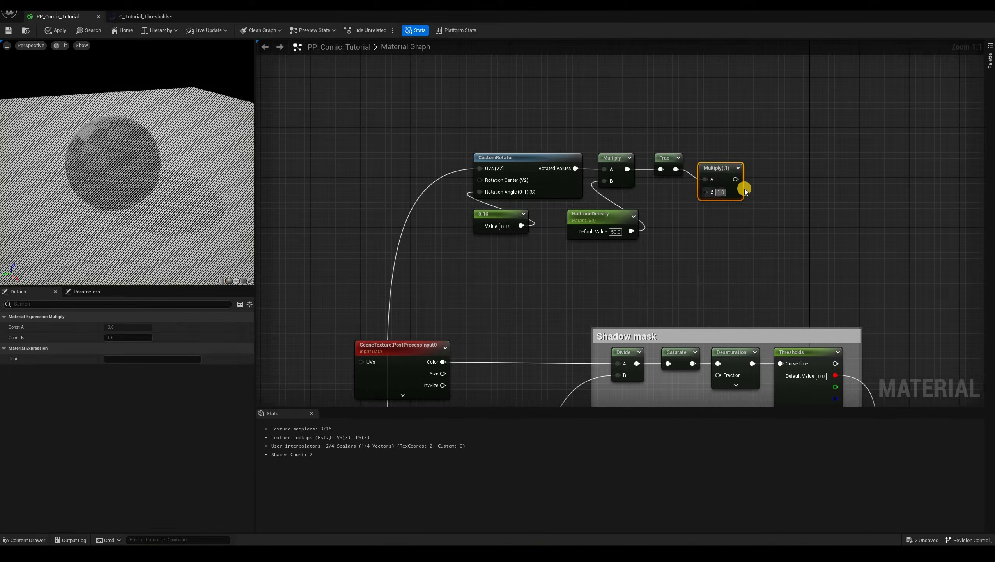
mouse_move(740, 168)
left_mouse_down()
mouse_move(732, 158)
mouse_move(758, 170)
left_mouse_up()
left_click(714, 182)
Add a Subtract node with a B value of 1, fed by the Multiply(,2) output, and align it beside that node.
left_click(764, 236)
type("s")
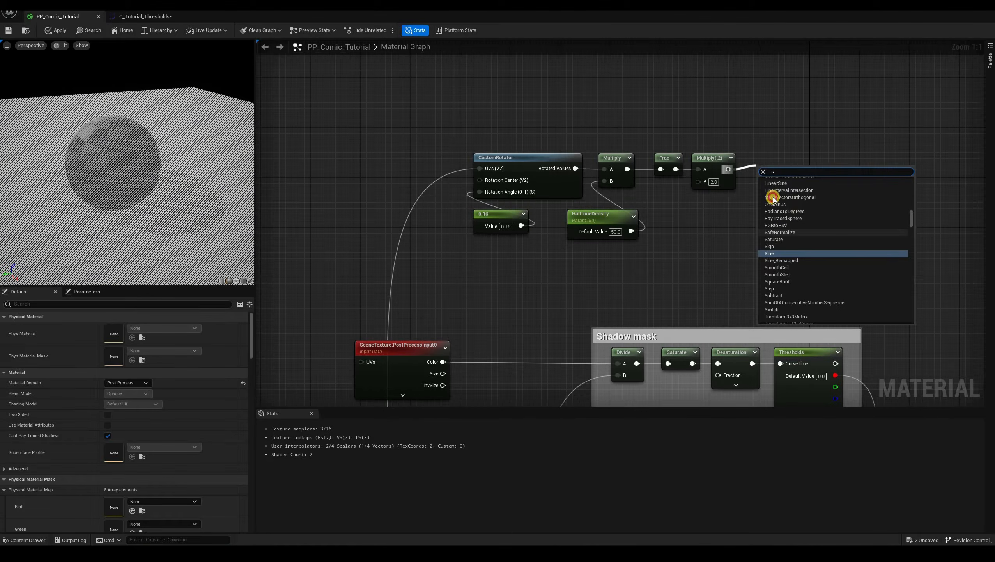
type("ub")
key("Return")
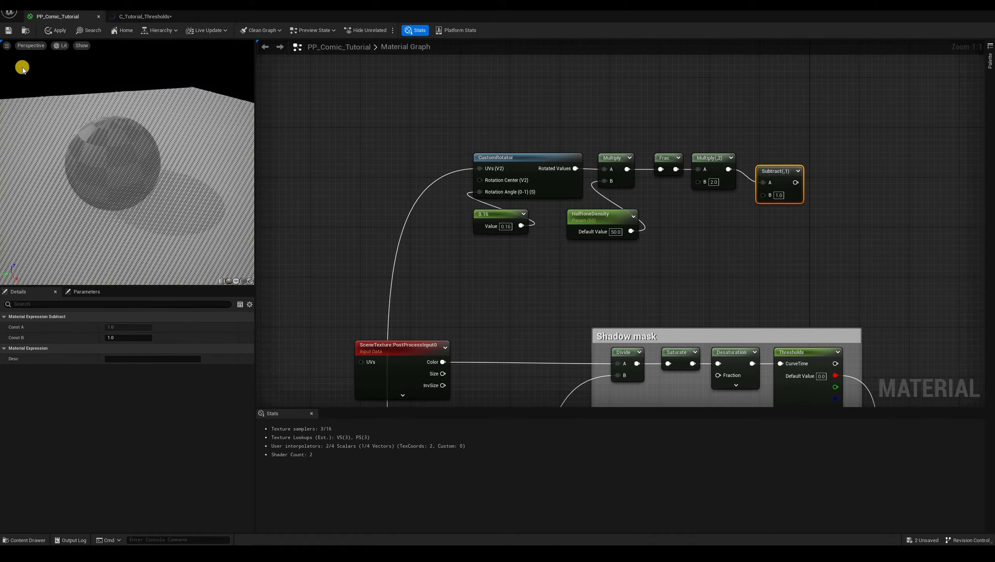
left_click_drag(785, 171, 769, 157)
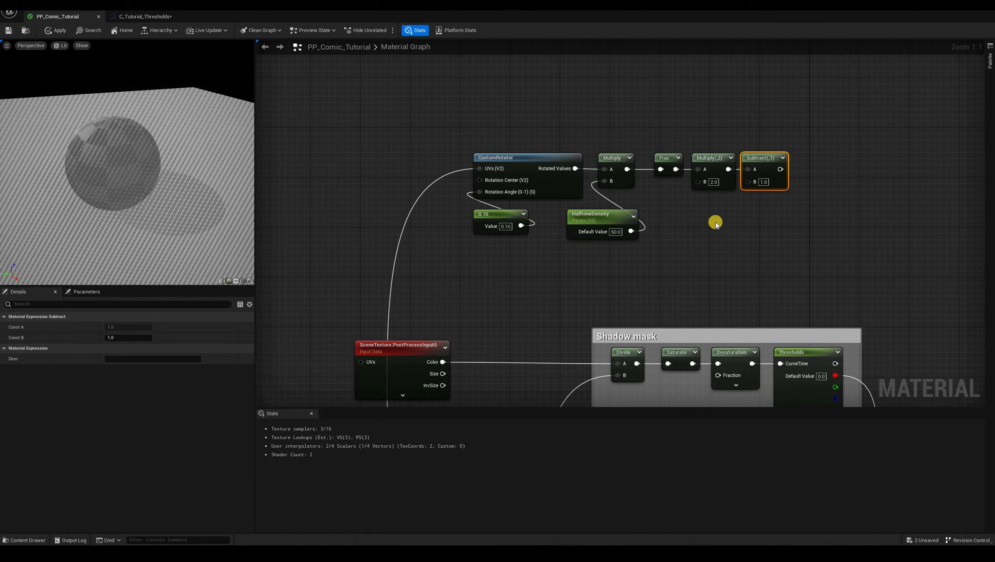
Add a VectorLength node after Subtract and connect Subtract's output to its Vector 2 input.
left_click(740, 187)
right_click_drag(740, 187, 667, 201)
right_click(740, 187)
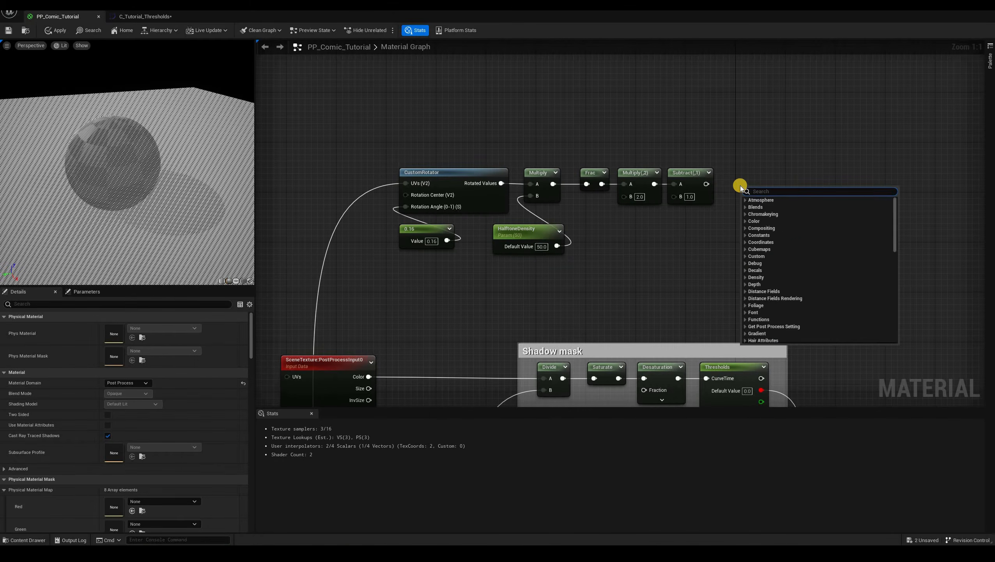
type("length")
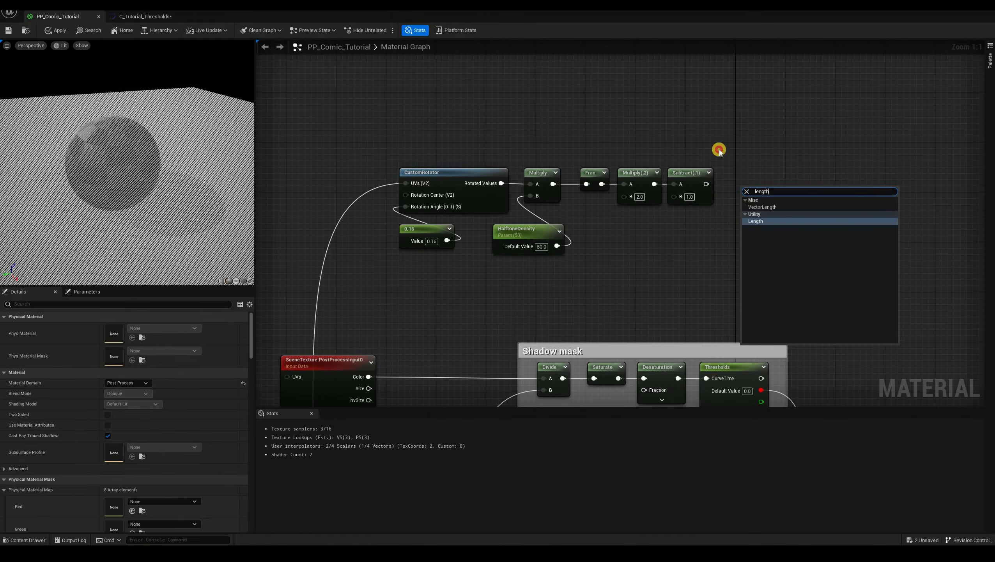
left_click(748, 207)
left_click_drag(706, 184, 755, 172)
Connect VectorLength's V2 Length output to the material's Emissive Color to preview the halftone dots.
scroll(925, 292, "down", 2)
right_click_drag(925, 292, 850, 272)
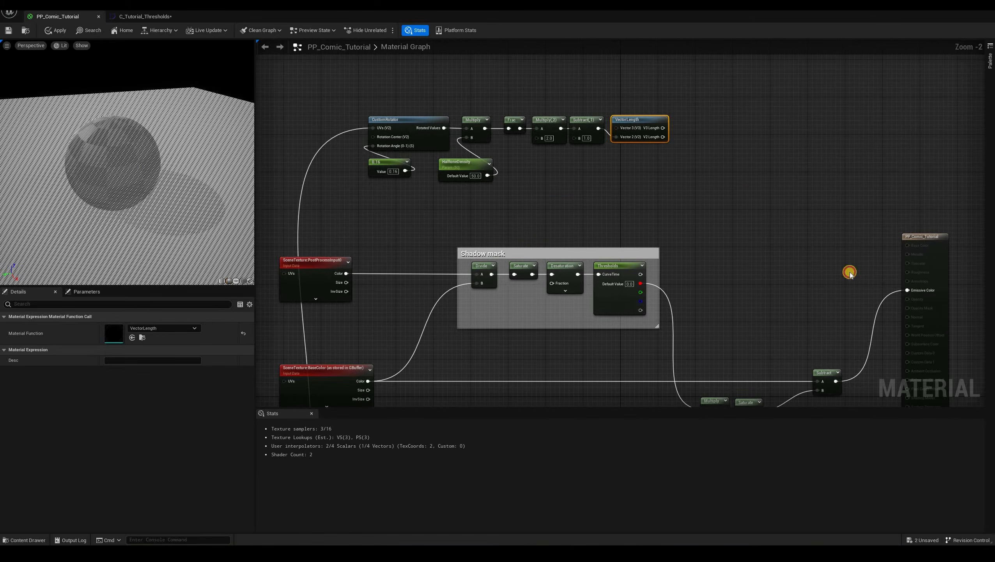
left_click_drag(662, 136, 908, 290)
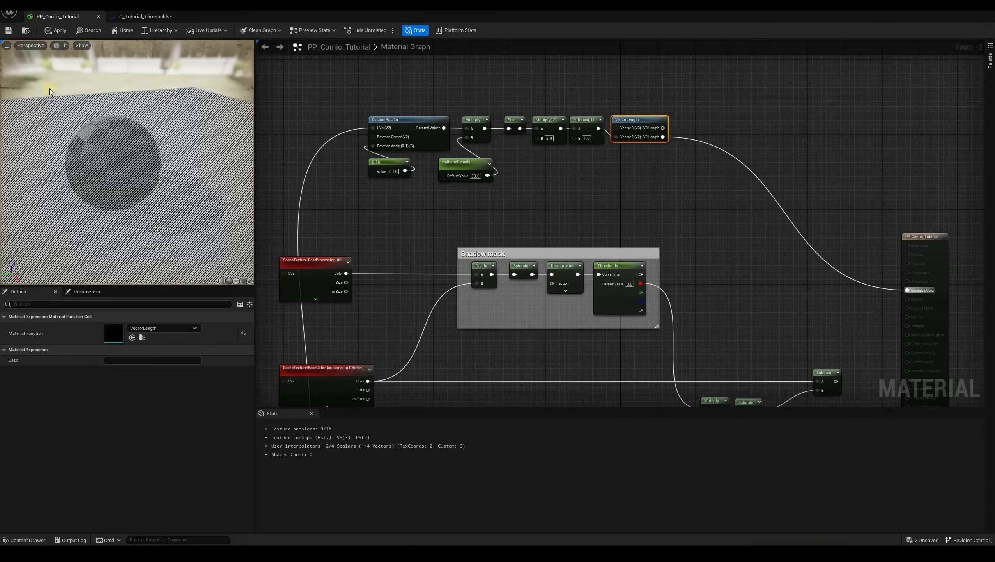
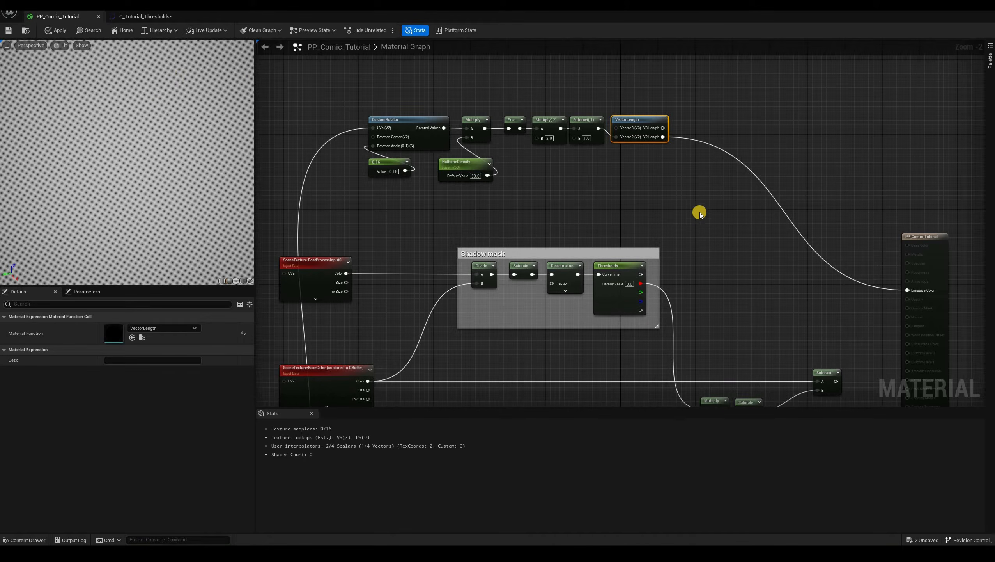
Group the nodes from CustomRotator to VectorLength in a comment titled "Halftone pattern" and move the group higher in the graph.
left_click(418, 95)
right_click_drag(649, 125, 732, 110)
scroll(727, 125, "up", 1)
left_click_drag(401, 103, 754, 177)
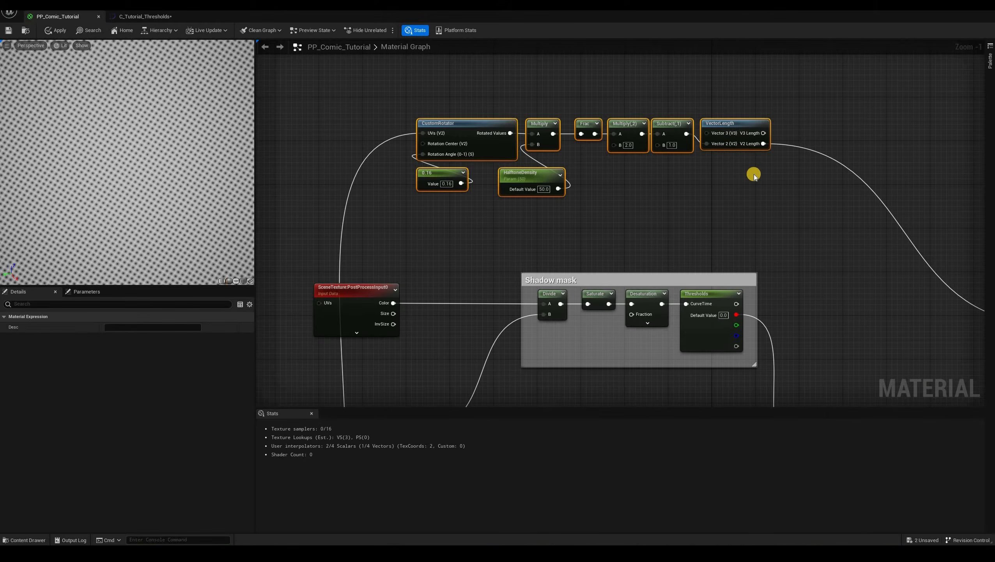
right_click(754, 177)
left_click(754, 174)
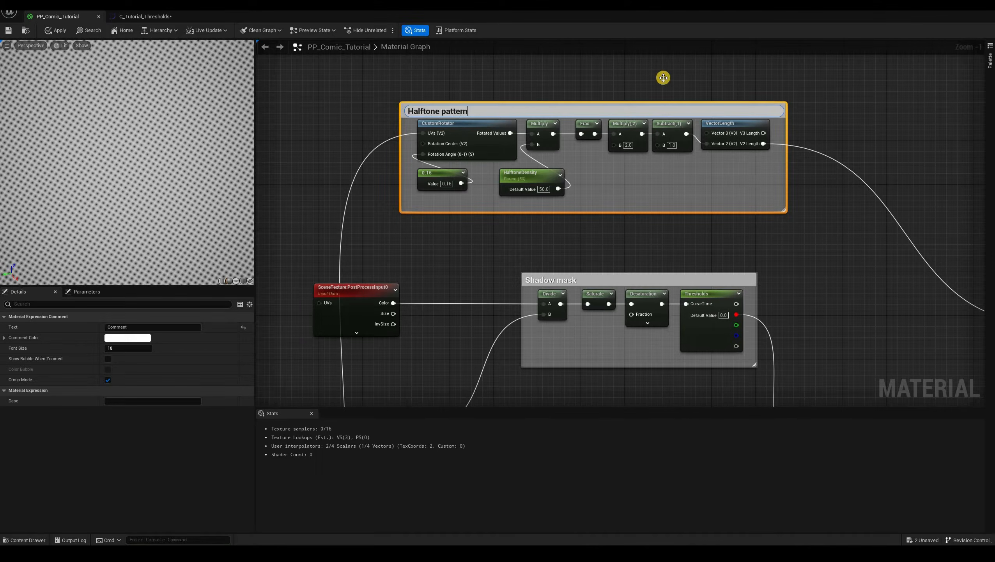
key("Return")
left_click(670, 223)
left_click_drag(665, 110, 665, 61)
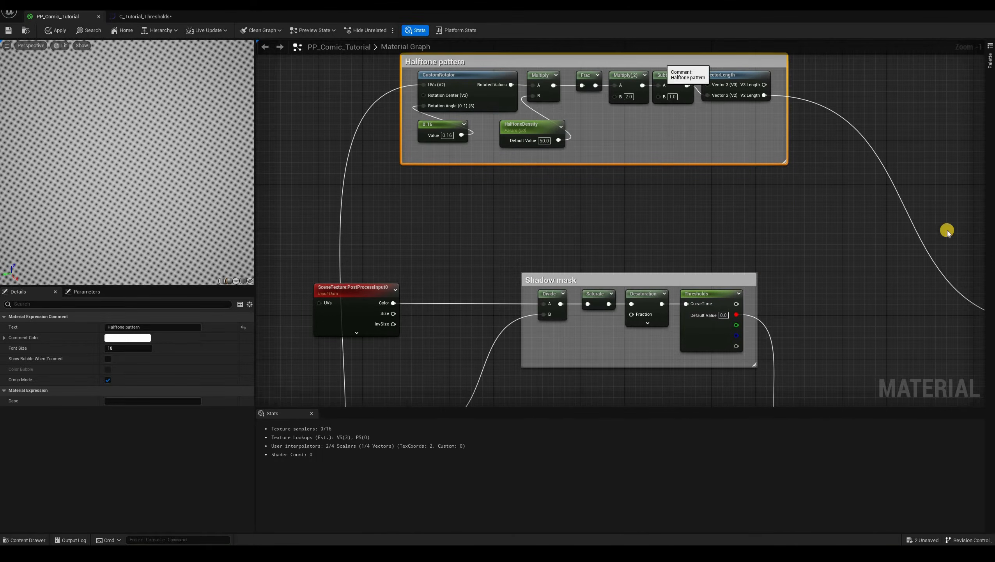
Move the PP_Comic_Tutorial material output node up and farther away from the Subtract node to make room.
left_click(946, 231)
right_click_drag(955, 196, 862, 208)
right_click_drag(773, 345, 664, 243)
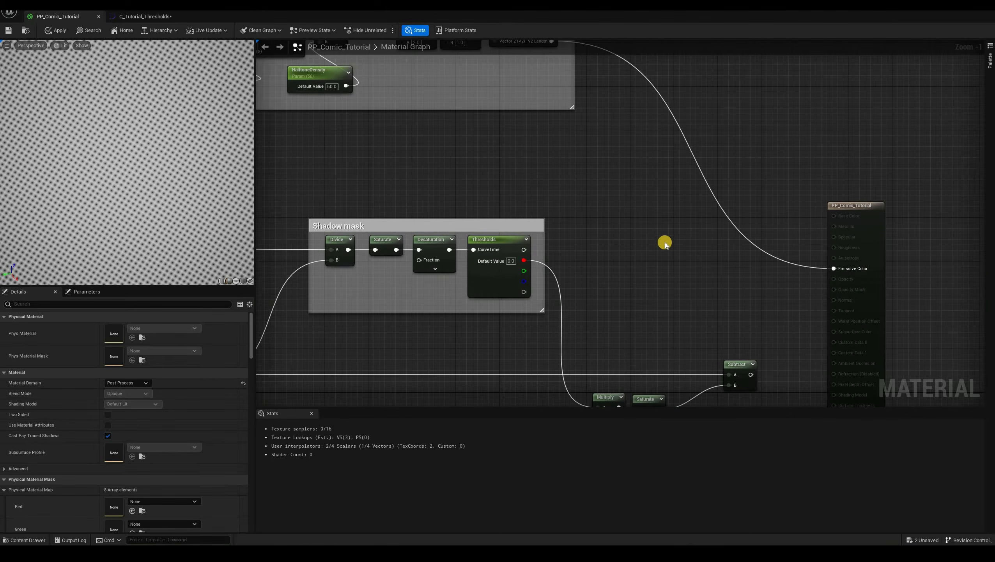
left_click_drag(866, 205, 909, 172)
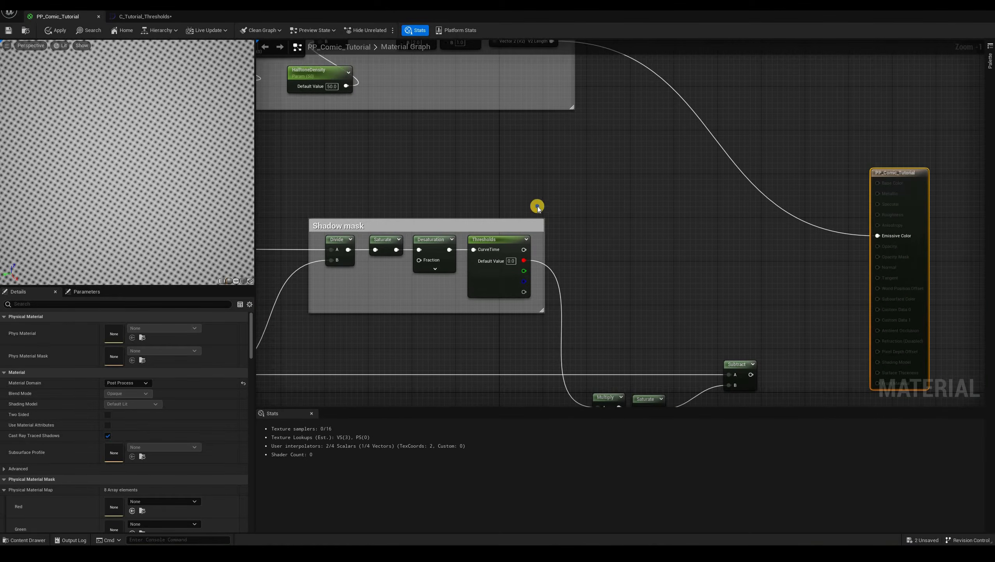
Select the Shadow mask comment group together with the PostProcessInput0 and BaseColor SceneTexture nodes.
right_click_drag(537, 206, 583, 199)
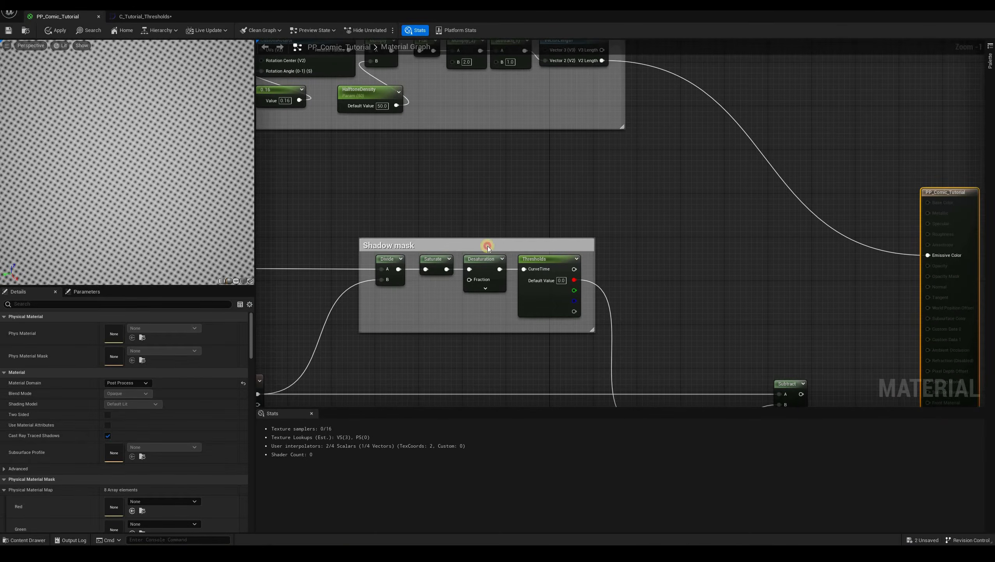
right_click_drag(493, 205, 587, 172)
scroll(582, 190, "down", 1)
right_click_drag(516, 234, 582, 198)
left_click_drag(747, 147, 386, 327)
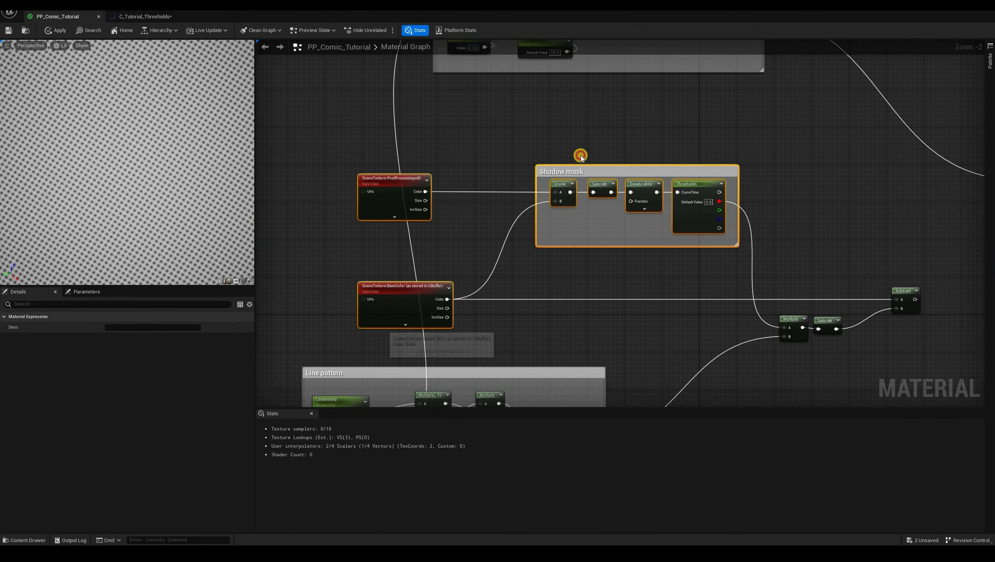
Move the scene texture nodes and Shadow mask group down, and add a Subtract node with PostProcessInput0 as A and BaseColor as B.
left_click_drag(587, 171, 581, 195)
left_click(398, 204)
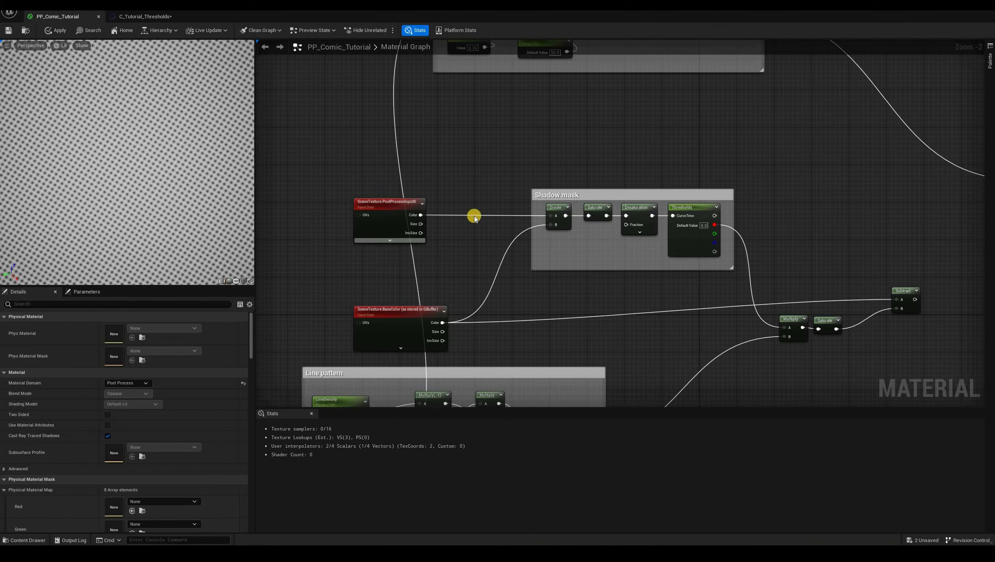
right_click_drag(520, 208, 521, 246)
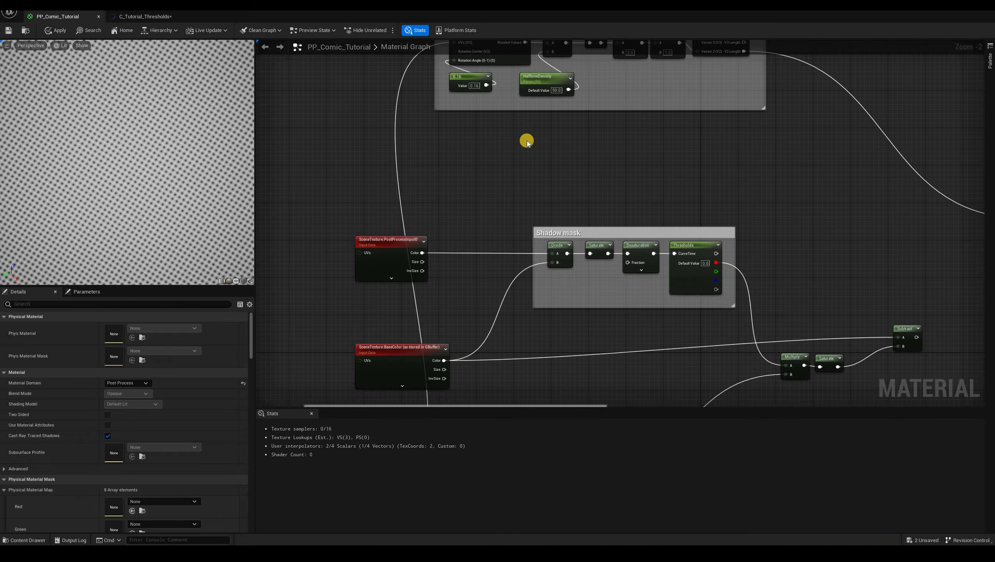
left_click_drag(422, 252, 527, 142)
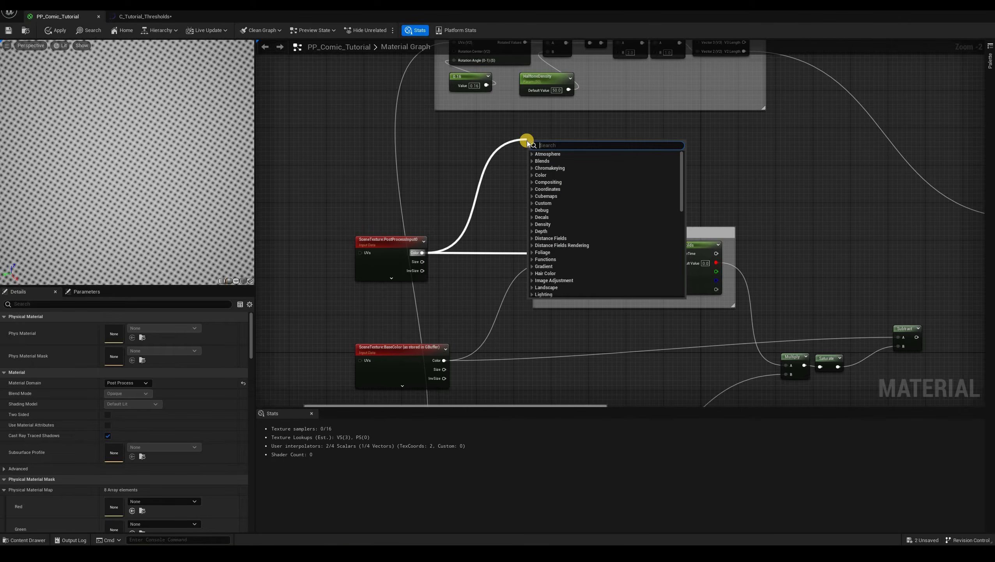
type("sub")
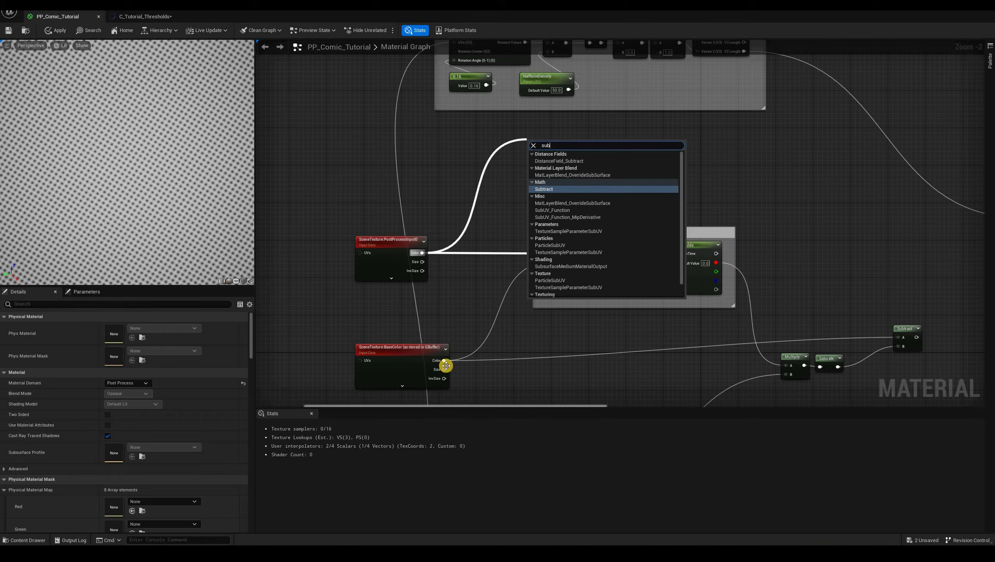
key("Return")
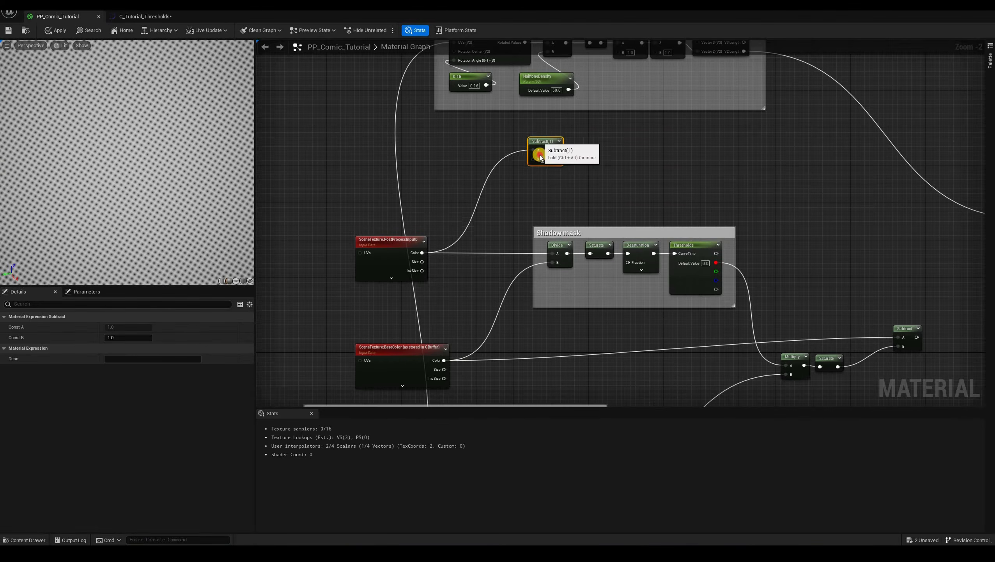
left_click_drag(444, 361, 528, 155)
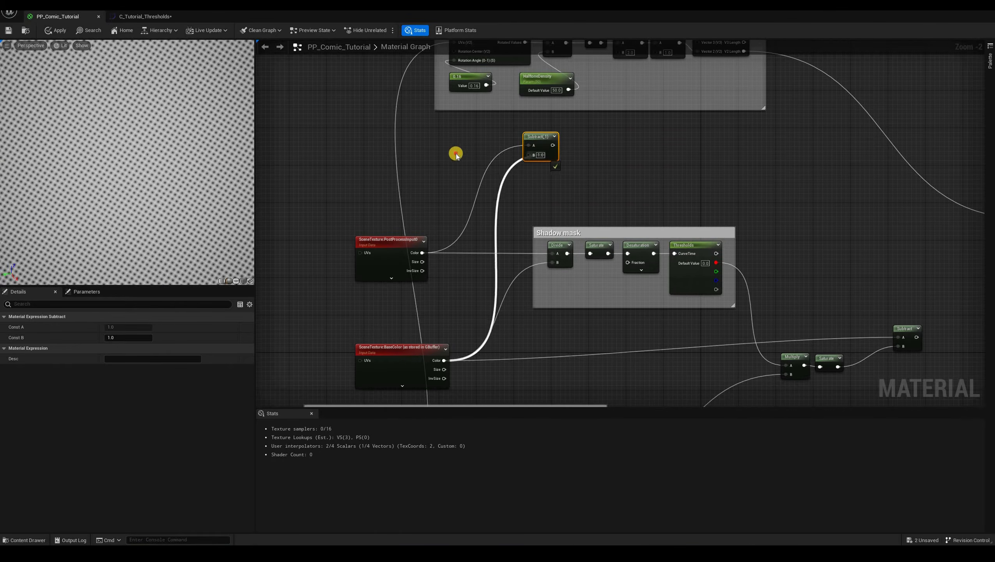
Connect the new Subtract node's output to the material's Emissive Color and apply the material.
scroll(887, 216, "down", 1)
right_click_drag(886, 217, 788, 217)
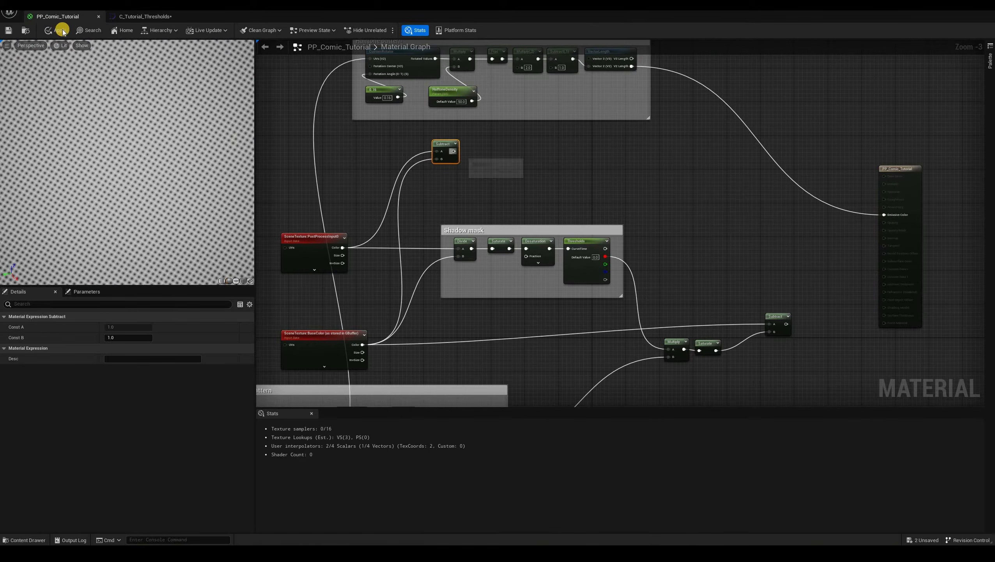
left_click_drag(454, 151, 884, 215)
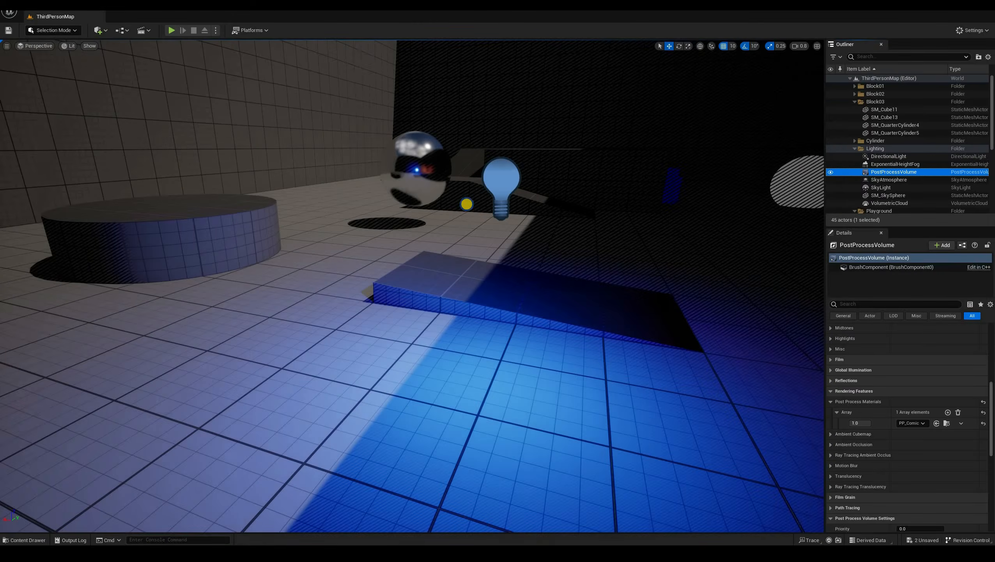
In the level, assign PP_Comic_Tutorial as the PostProcessVolume's post process material and inspect the lit and shadowed areas.
right_click_drag(466, 201, 409, 190)
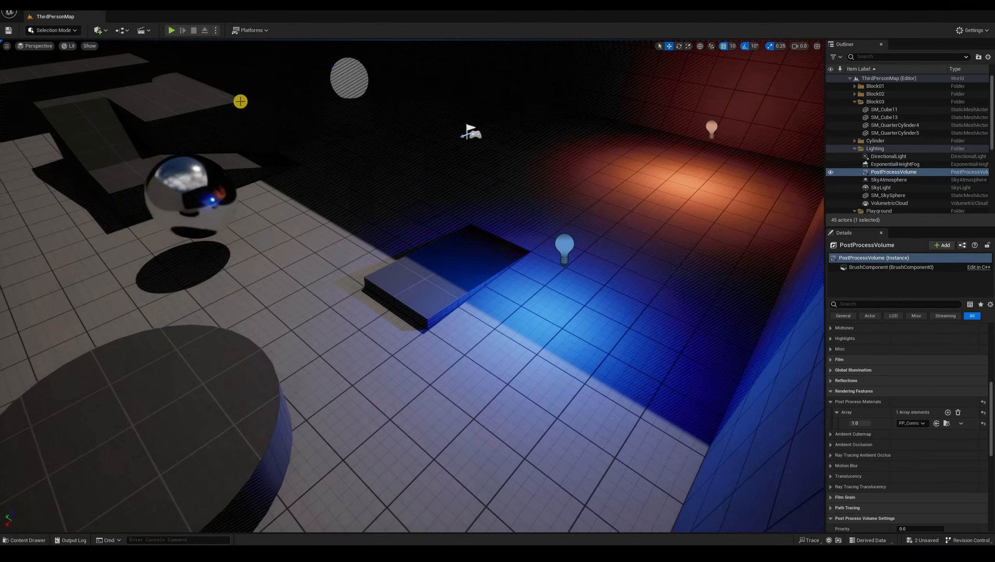
mouse_move(377, 145)
right_mouse_down()
mouse_move(327, 131)
mouse_move(377, 145)
right_mouse_up()
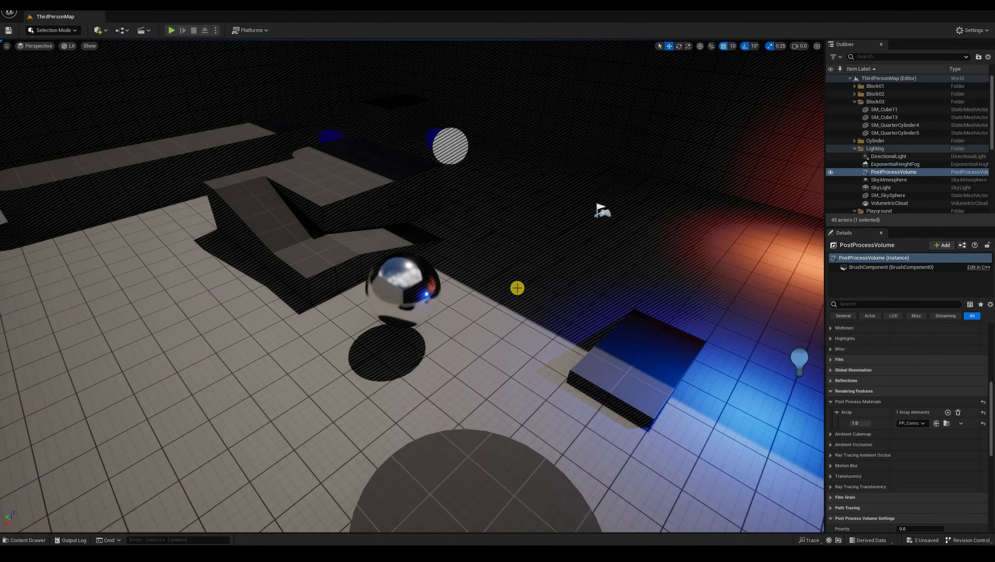
right_click_drag(496, 313, 507, 335)
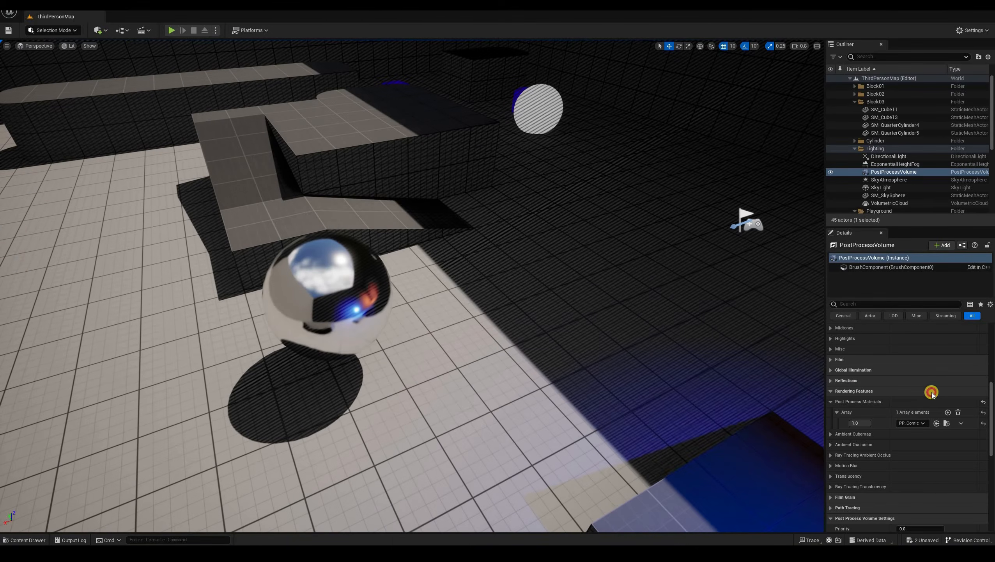
right_click_drag(593, 294, 592, 294)
left_click(912, 423)
left_click(950, 392)
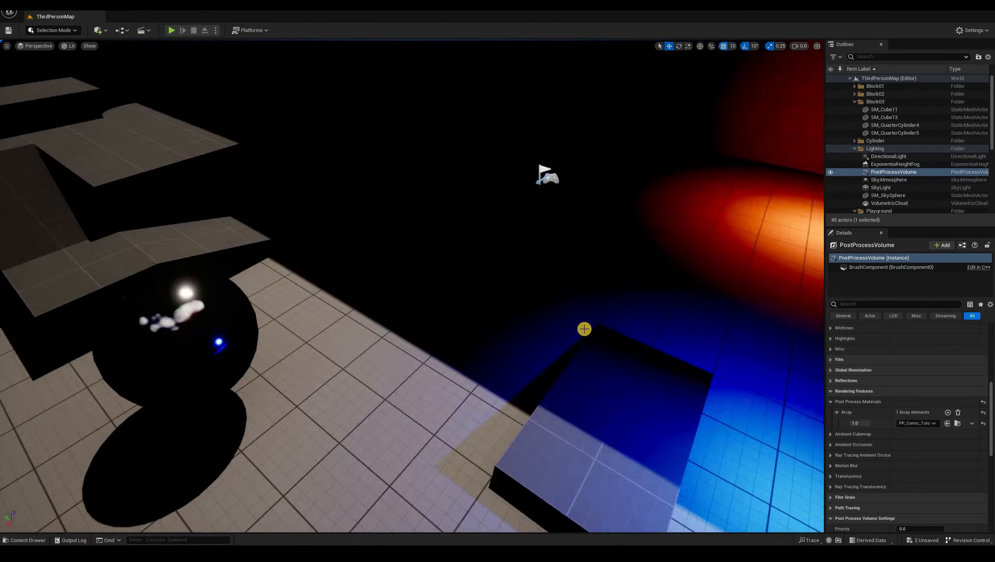
right_click_drag(585, 328, 509, 387)
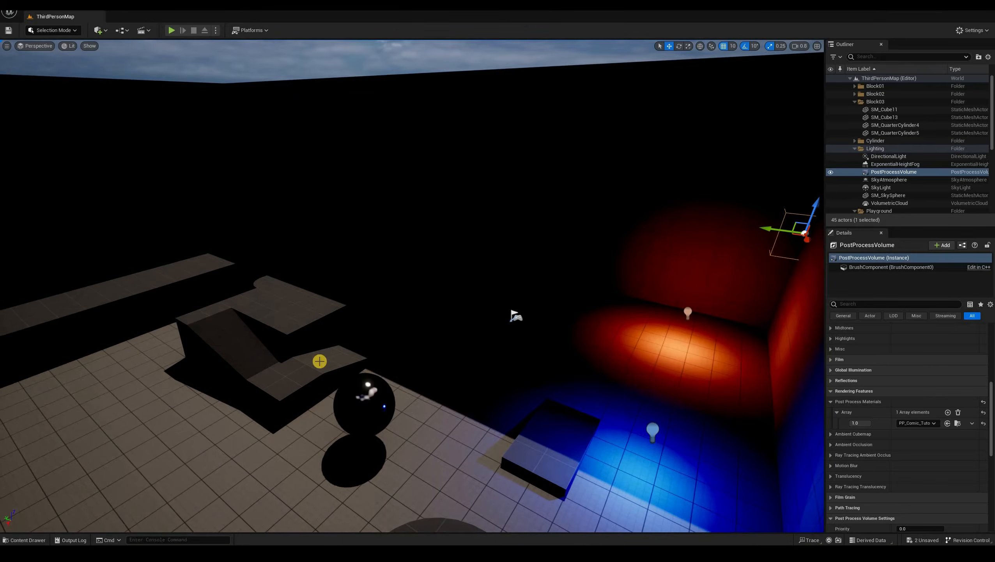
mouse_move(319, 361)
right_mouse_down()
mouse_move(351, 321)
mouse_move(334, 160)
mouse_move(412, 131)
mouse_move(536, 252)
mouse_move(417, 148)
mouse_move(356, 214)
mouse_move(444, 272)
mouse_move(349, 244)
mouse_move(342, 278)
mouse_move(382, 280)
mouse_move(325, 404)
mouse_move(289, 531)
mouse_move(334, 526)
right_mouse_up()
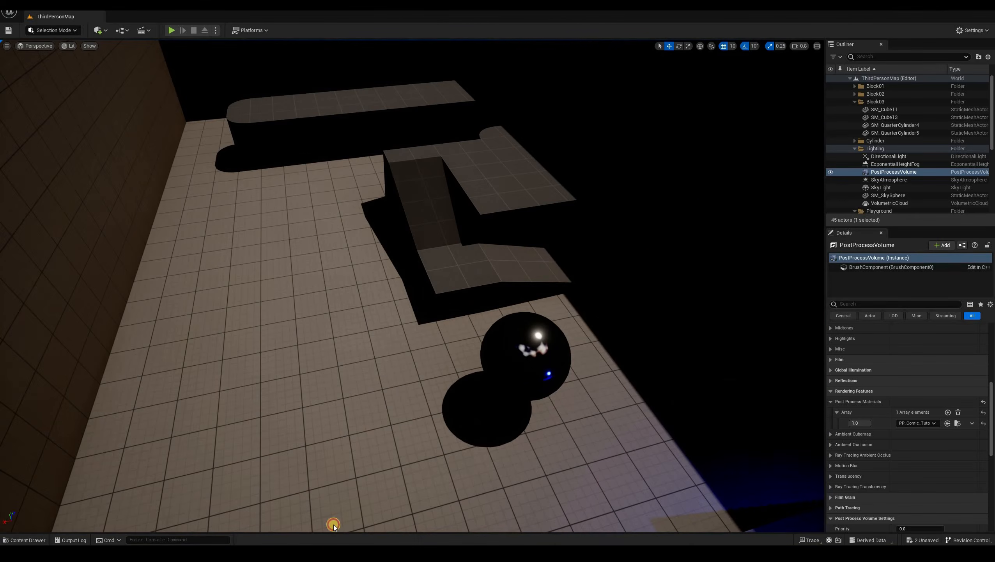
Back in the material graph, insert a Desaturation node beside the new Subtract node, feed it into Emissive Color and apply the material.
key("alt+Tab")
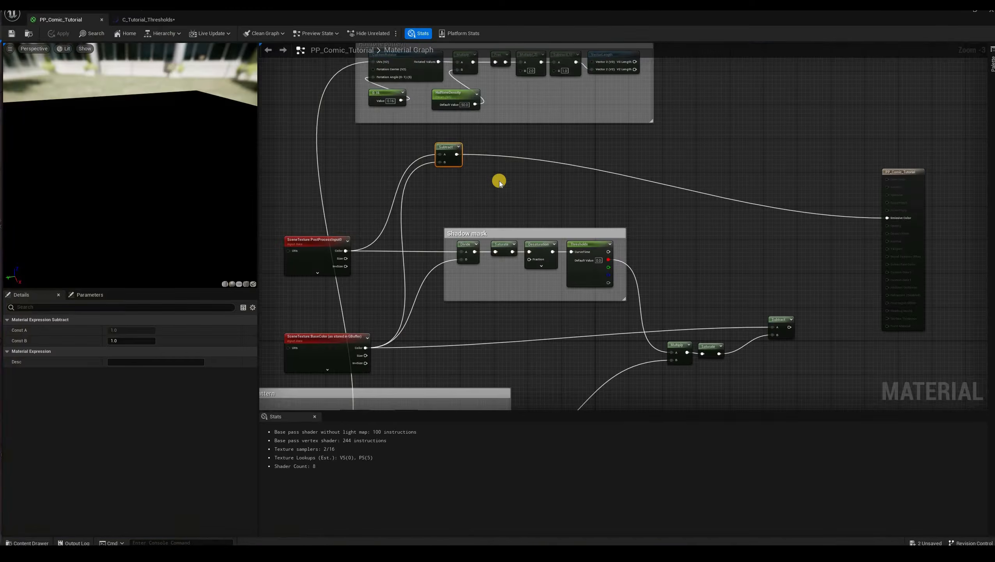
left_click(496, 144)
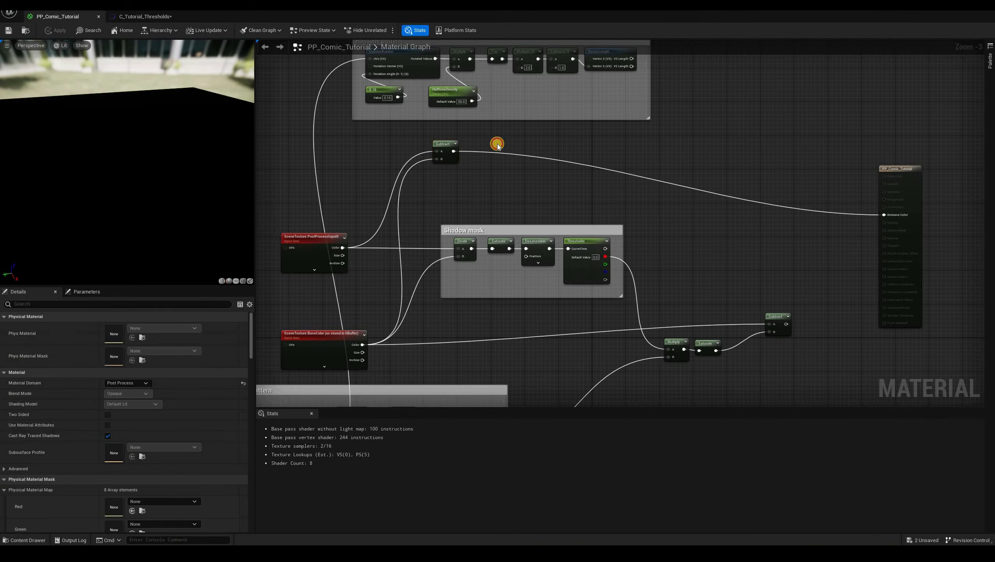
left_click_drag(454, 151, 500, 147)
type("desat")
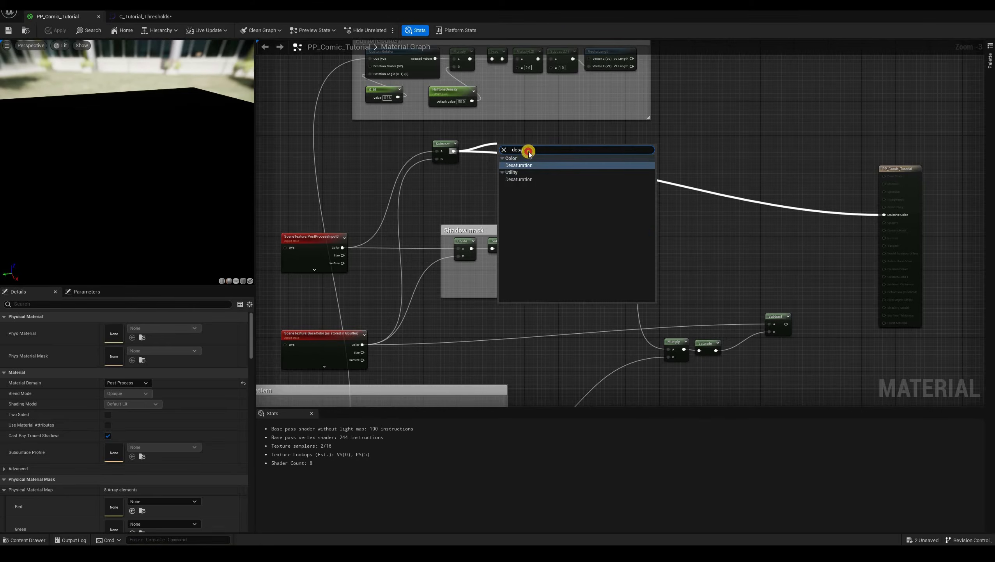
key("Return")
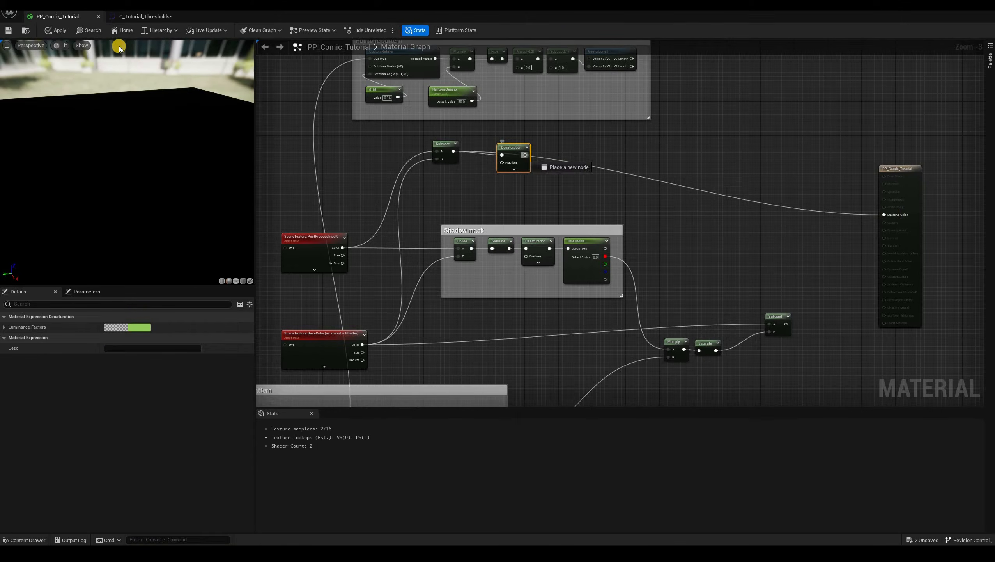
left_click_drag(526, 154, 884, 215)
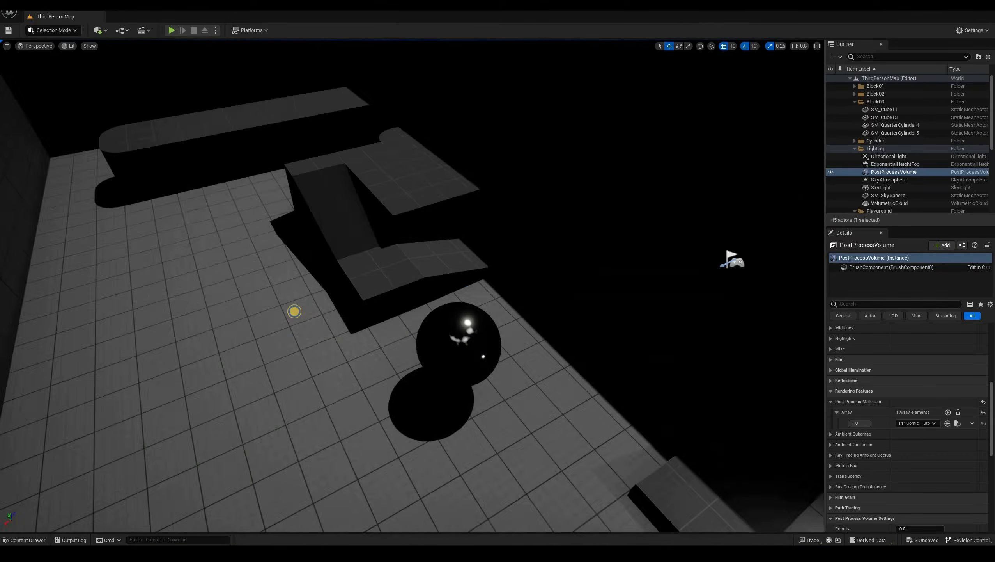
right_click_drag(731, 260, 731, 260)
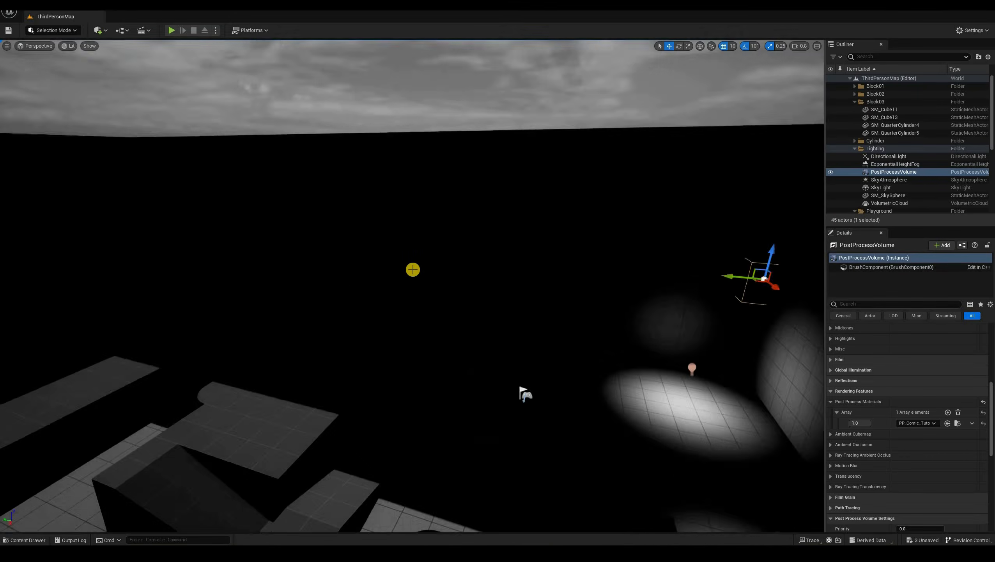
right_click_drag(413, 269, 422, 378)
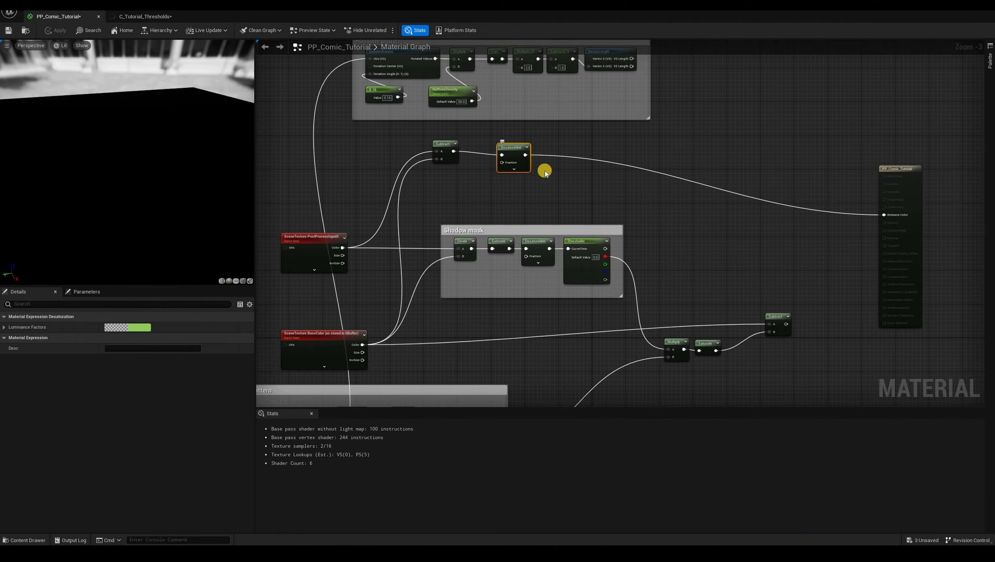
left_click_drag(511, 148, 481, 143)
left_click(555, 263)
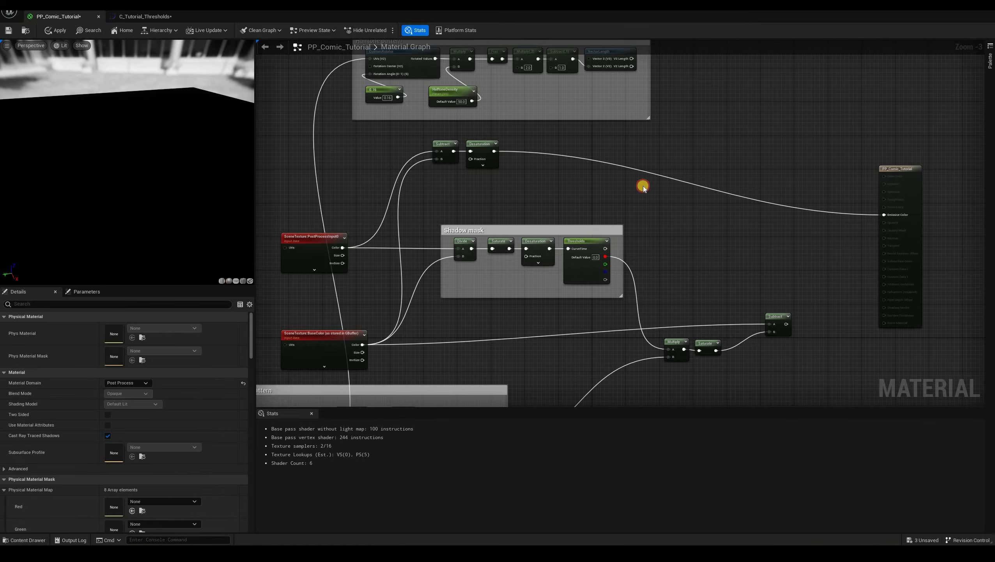
Examine the red and green channel curves of C_Tutorial_Thresholds used by the Thresholds node in the Shadow mask group.
left_click(587, 239)
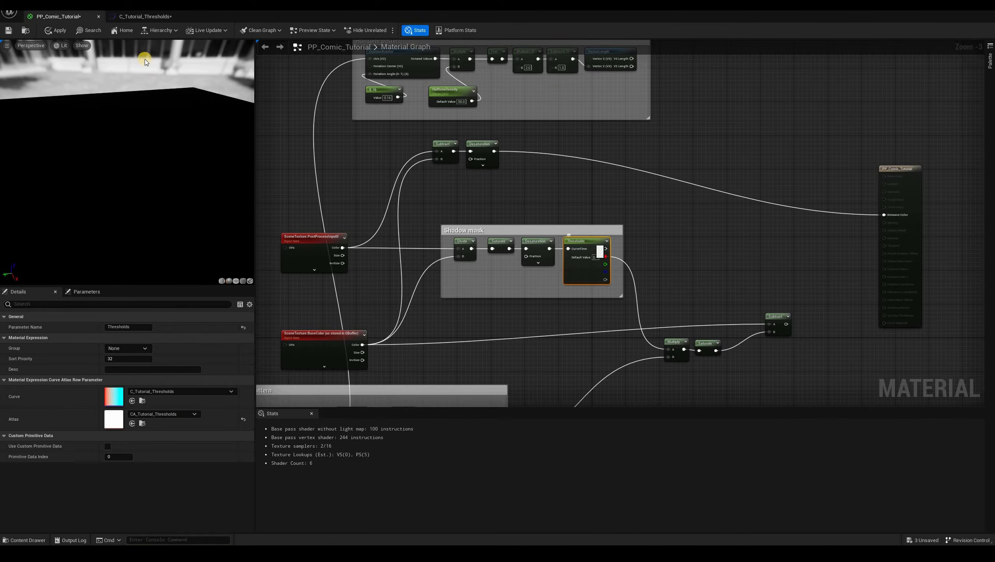
left_click(144, 16)
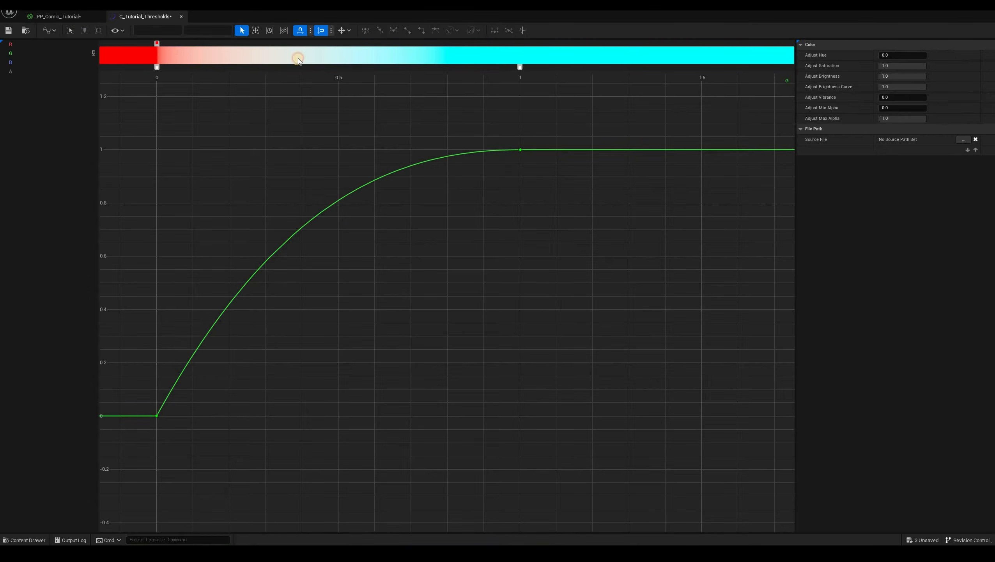
left_click(87, 17)
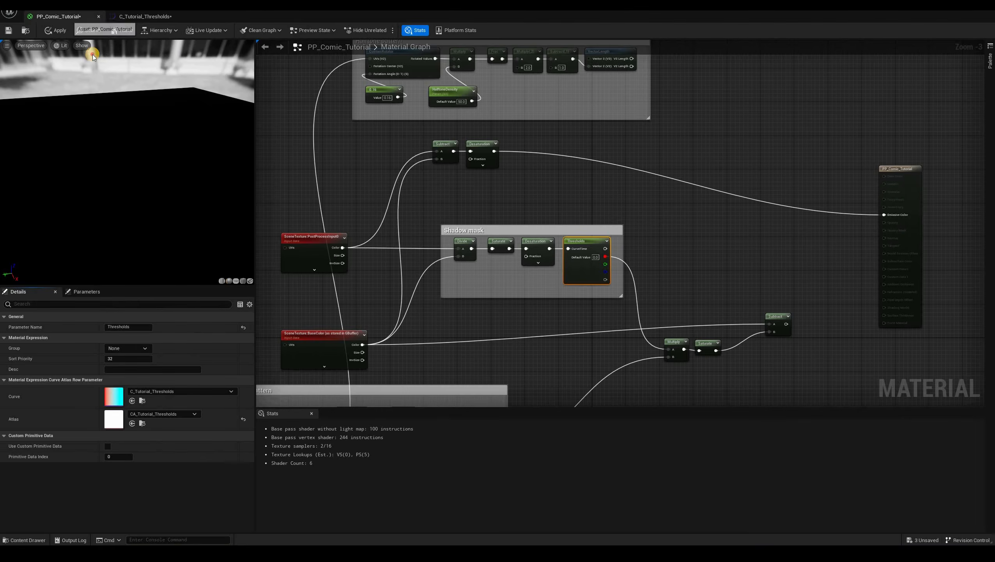
left_click(151, 17)
left_click(93, 44)
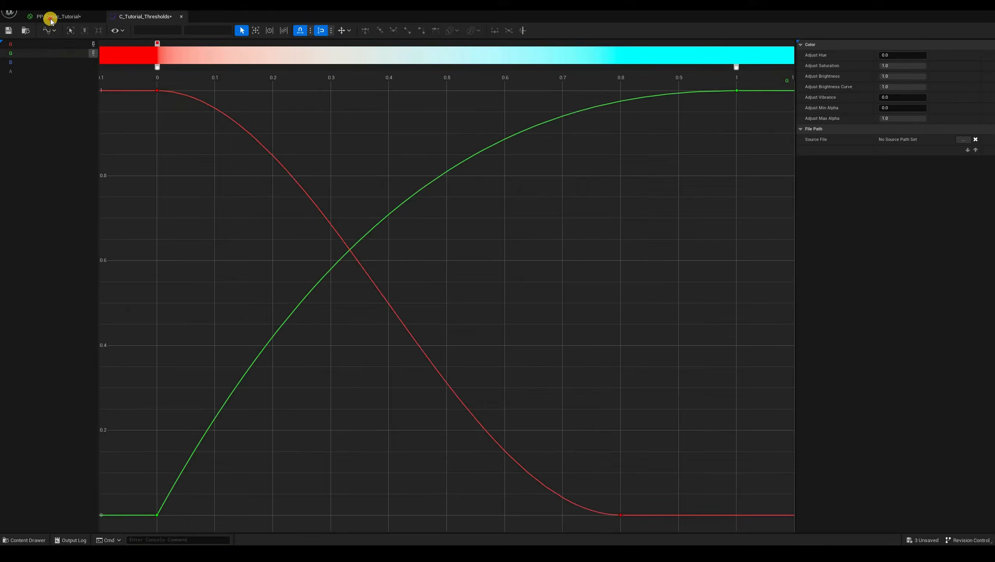
left_click(93, 53)
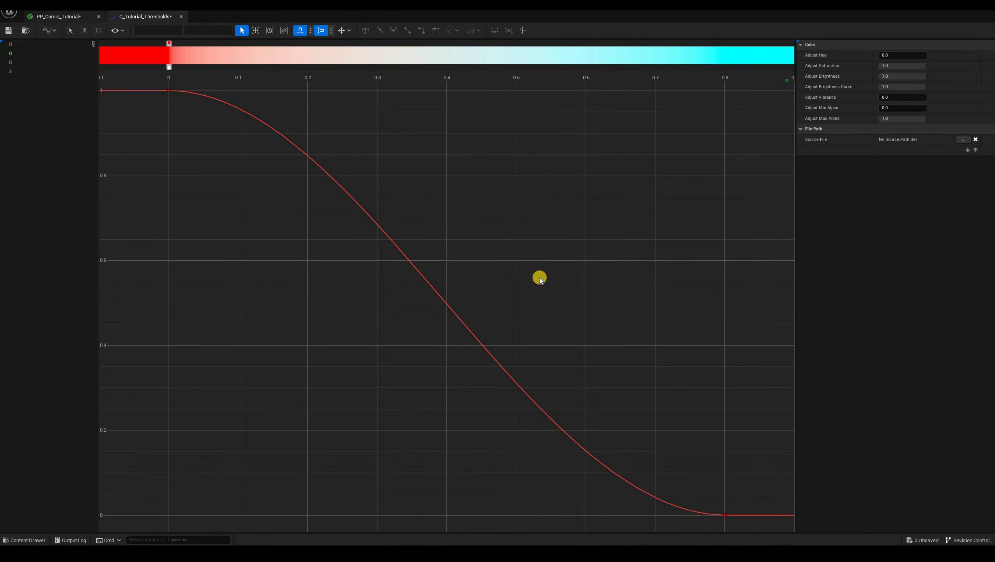
left_click(67, 17)
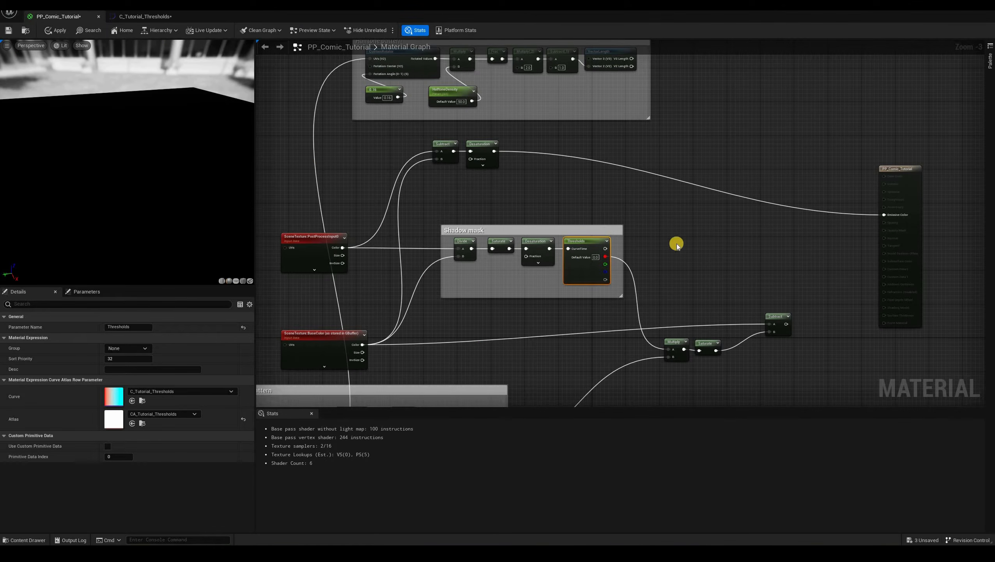
Duplicate the Thresholds node, place it after the new Desaturation node and connect the desaturated output to its CurveTime input.
key("ctrl+d")
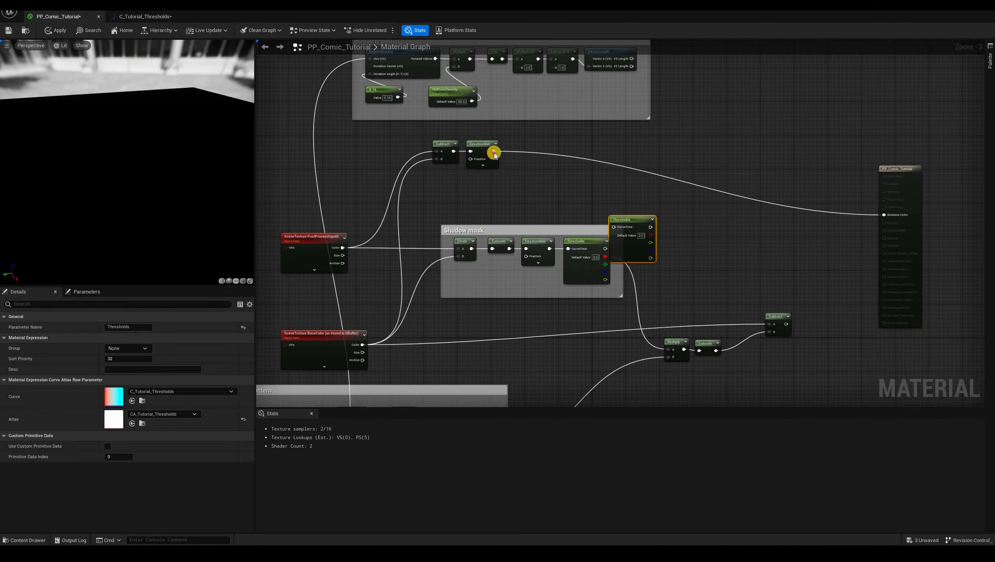
left_click_drag(626, 220, 535, 154)
key("F2")
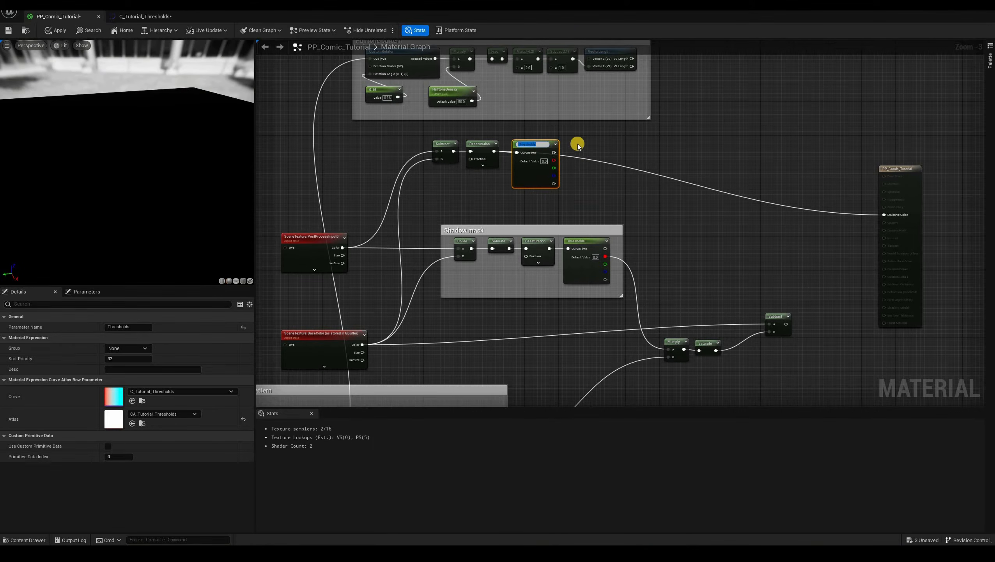
left_click(507, 130)
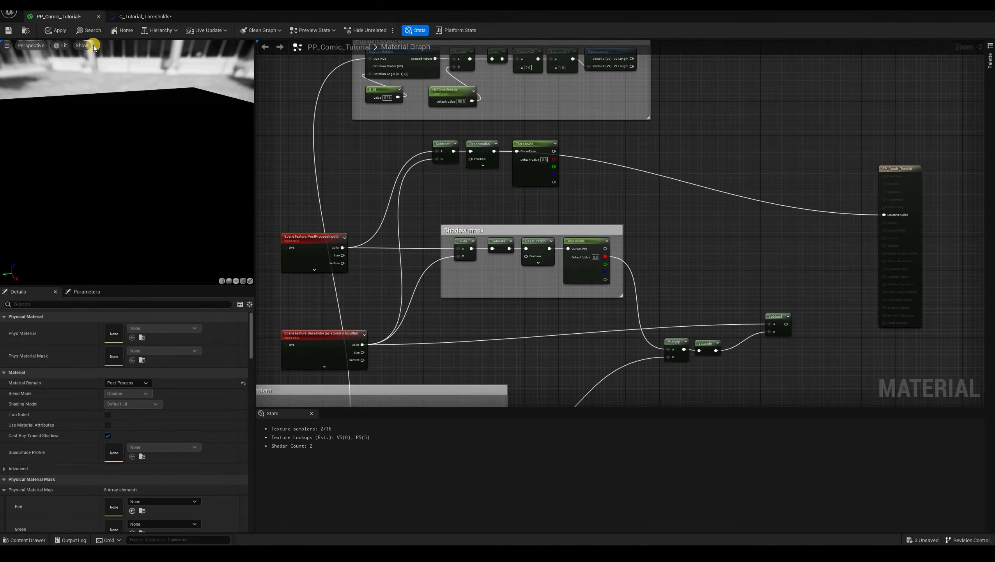
In C_Tutorial_Thresholds, set the green curve's key at time 0 to Linear interpolation and save the curve.
left_click(145, 16)
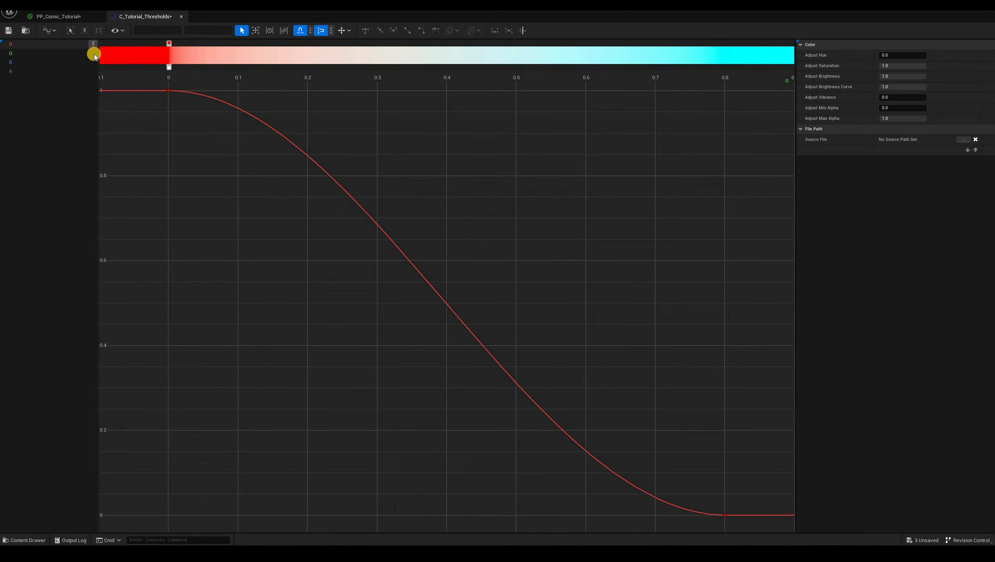
left_click(94, 46)
left_click(94, 53)
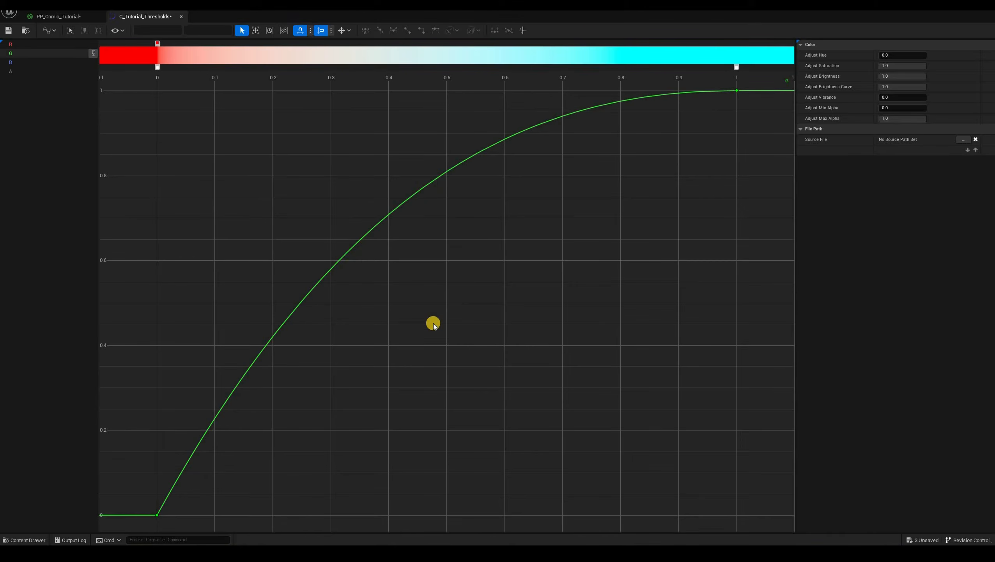
key("f")
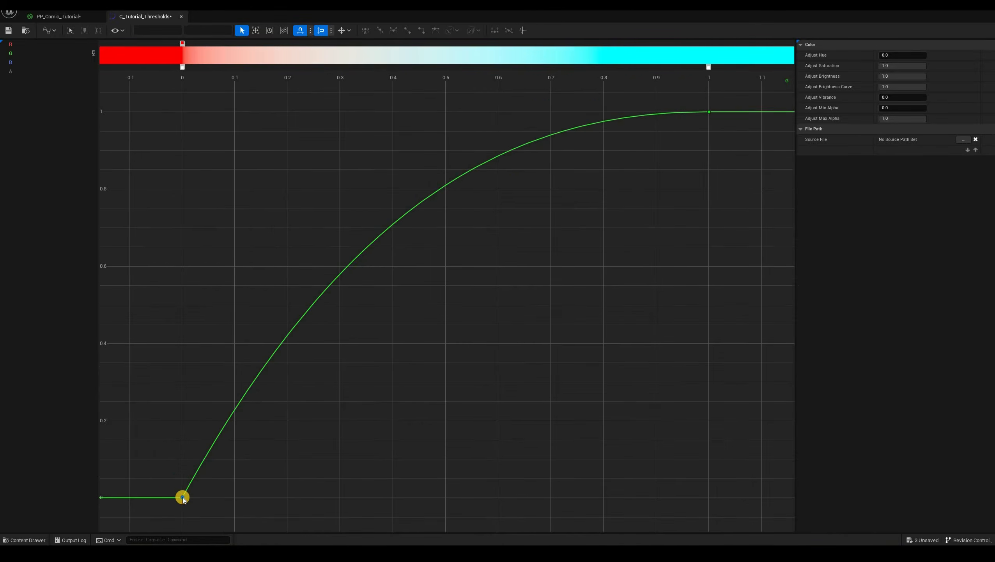
left_click(182, 497)
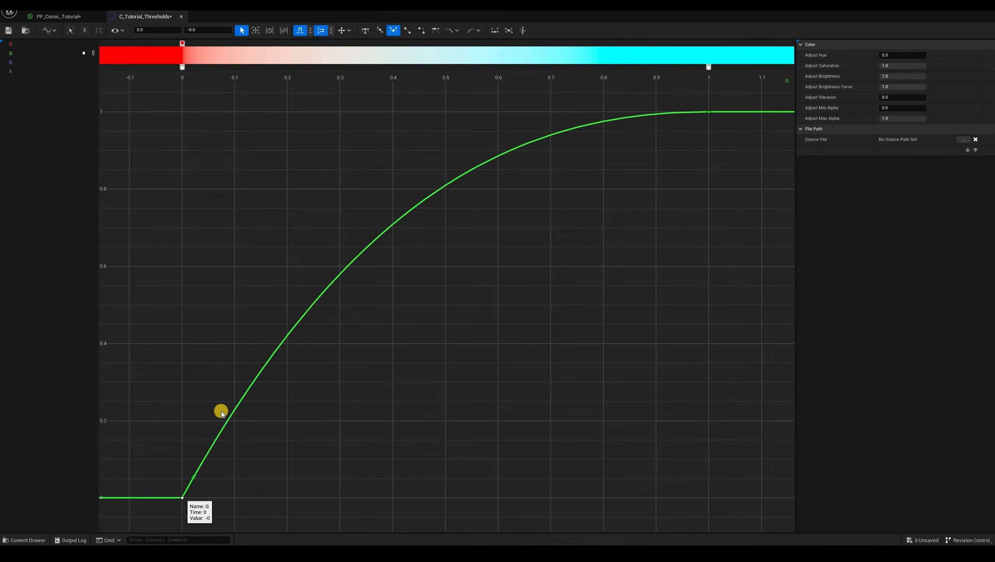
right_click(182, 497)
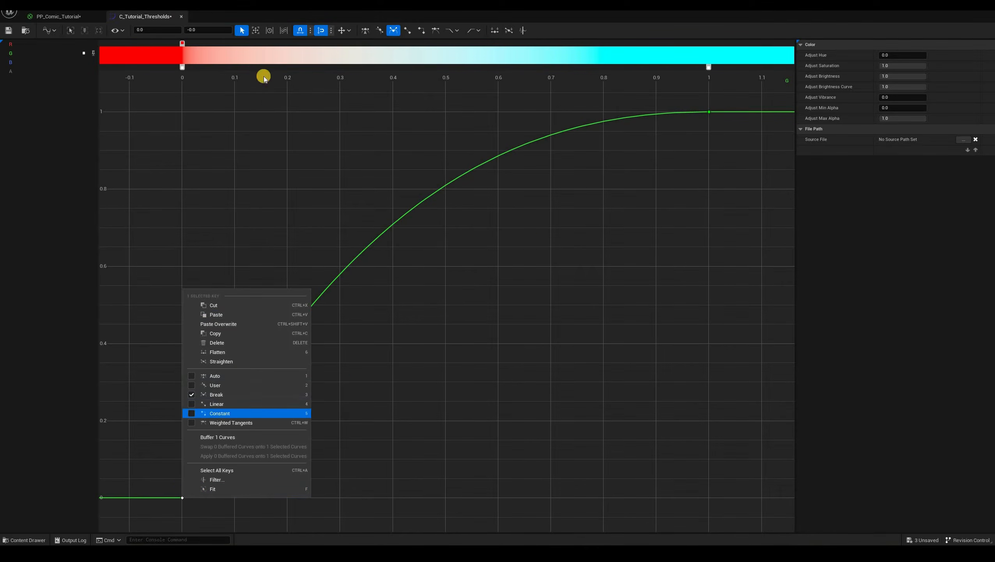
key("4")
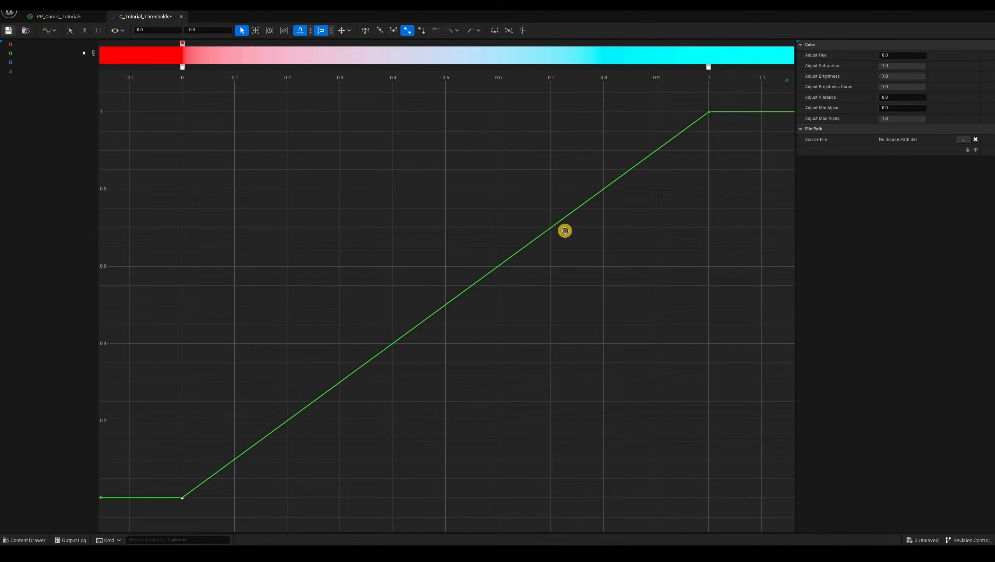
key("ctrl+s")
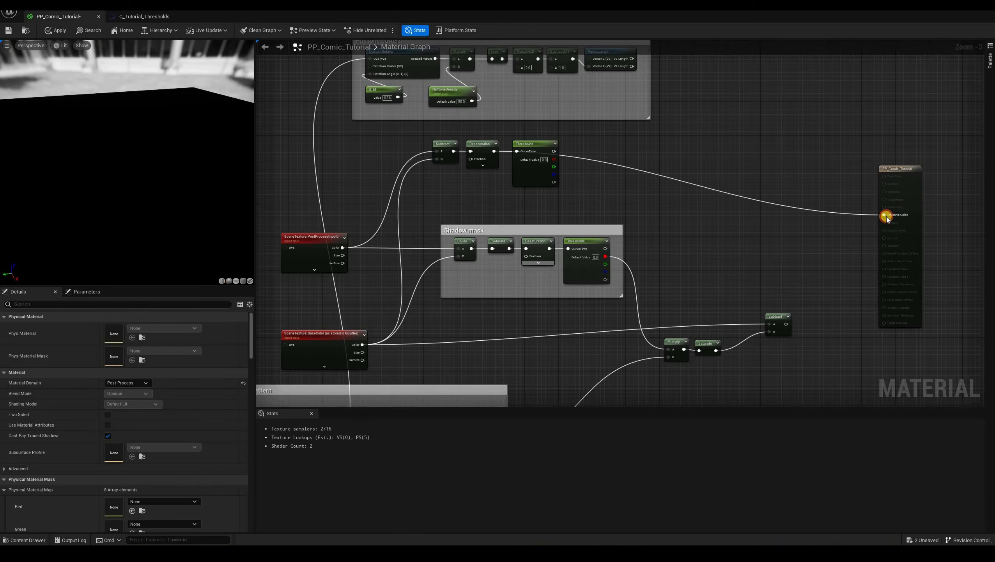
Connect the duplicated Thresholds node's green output to Emissive Color, save the material and inspect the lit areas in the level.
left_click_drag(553, 166, 885, 215)
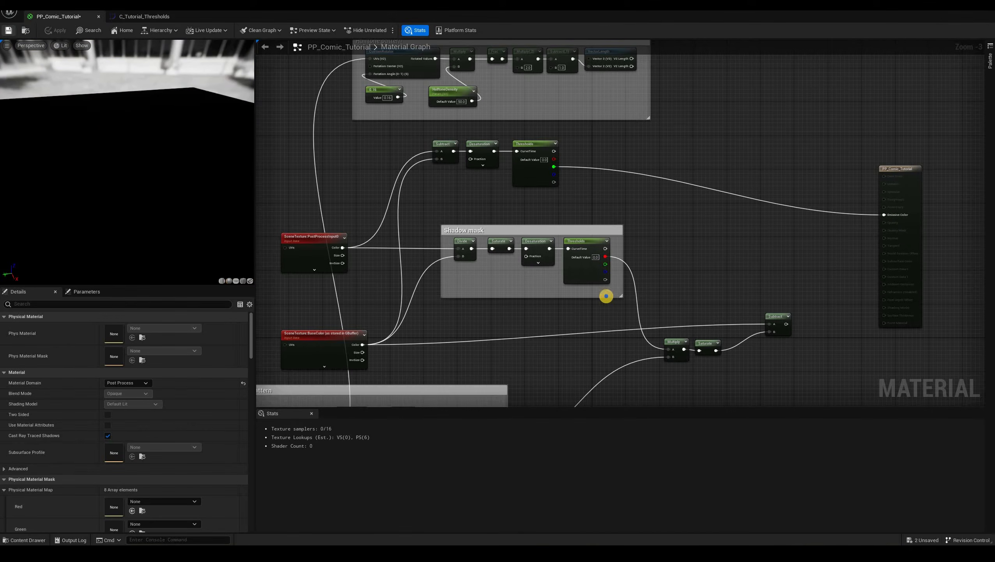
key("ctrl+s")
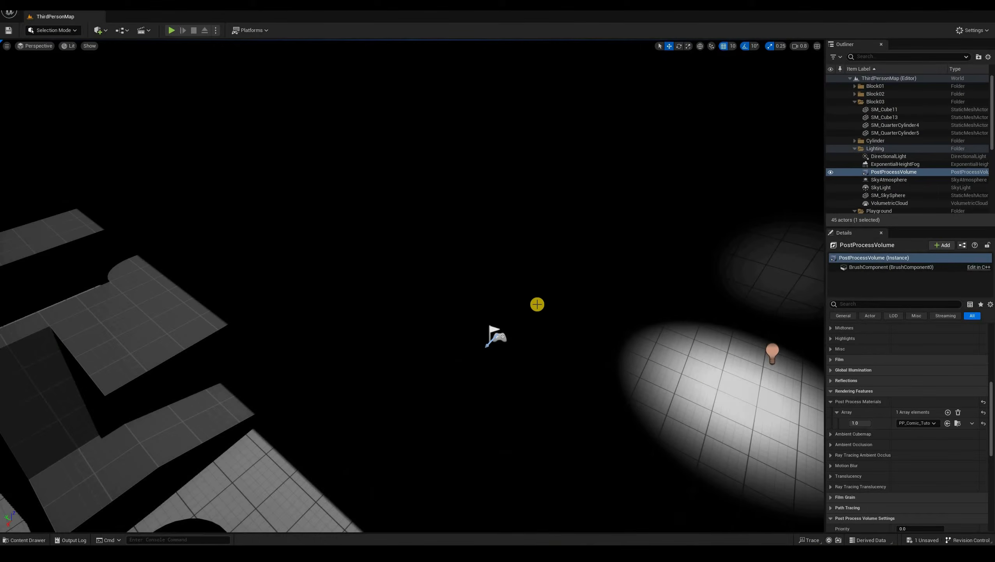
right_click_drag(536, 305, 533, 343)
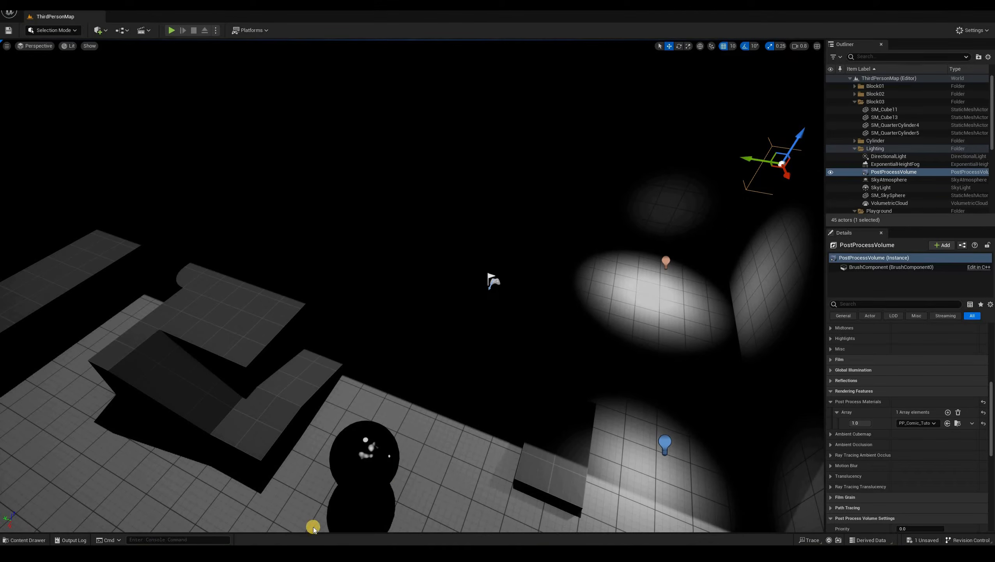
Return to the threshold curve and move the green curve's upper key to time 0.7 at value 1.
left_click(339, 529)
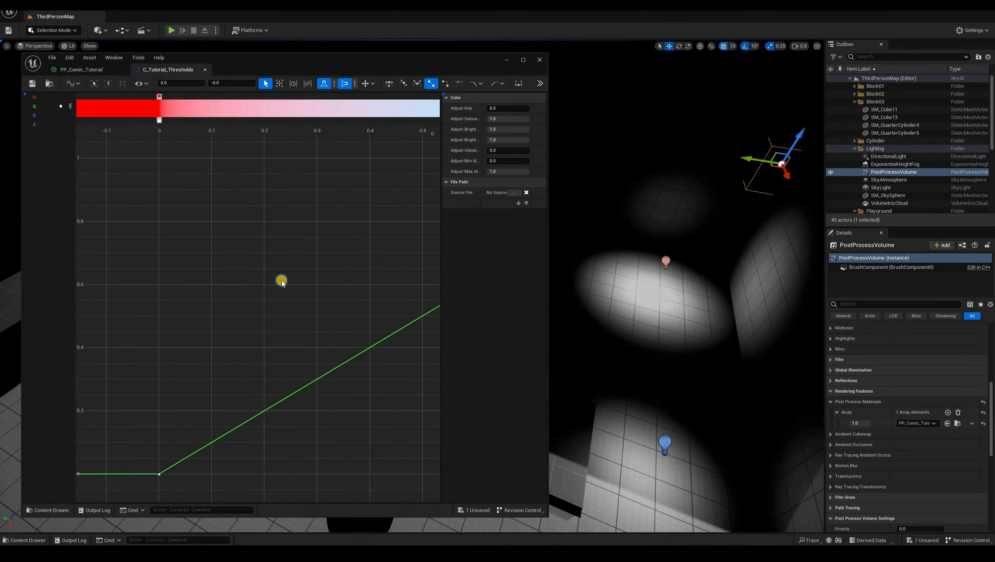
scroll(390, 277, "down", 1)
right_click_drag(350, 345, 266, 306)
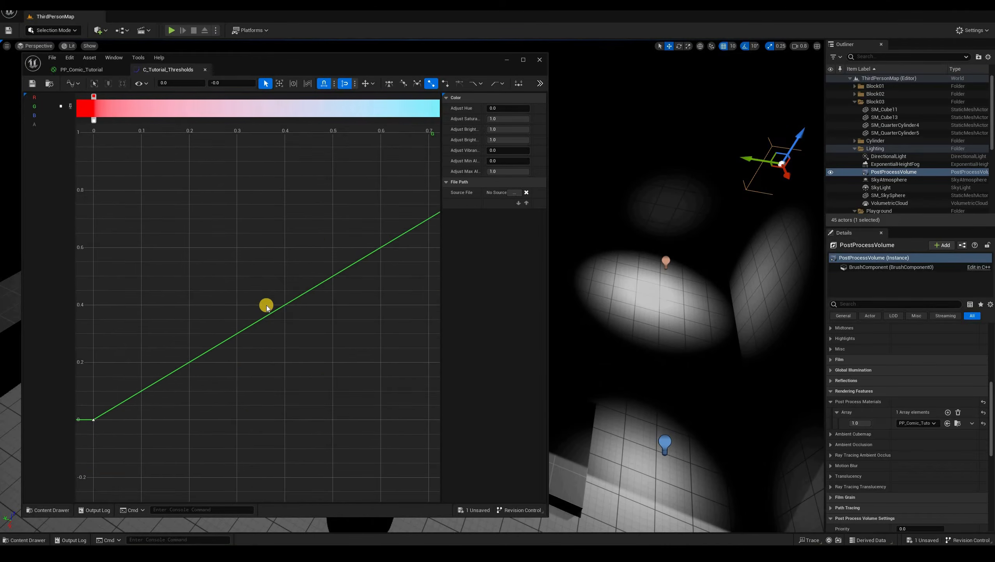
scroll(283, 298, "down", 2)
scroll(384, 271, "down", 1)
scroll(384, 271, "down", 2)
right_click_drag(434, 204, 304, 233)
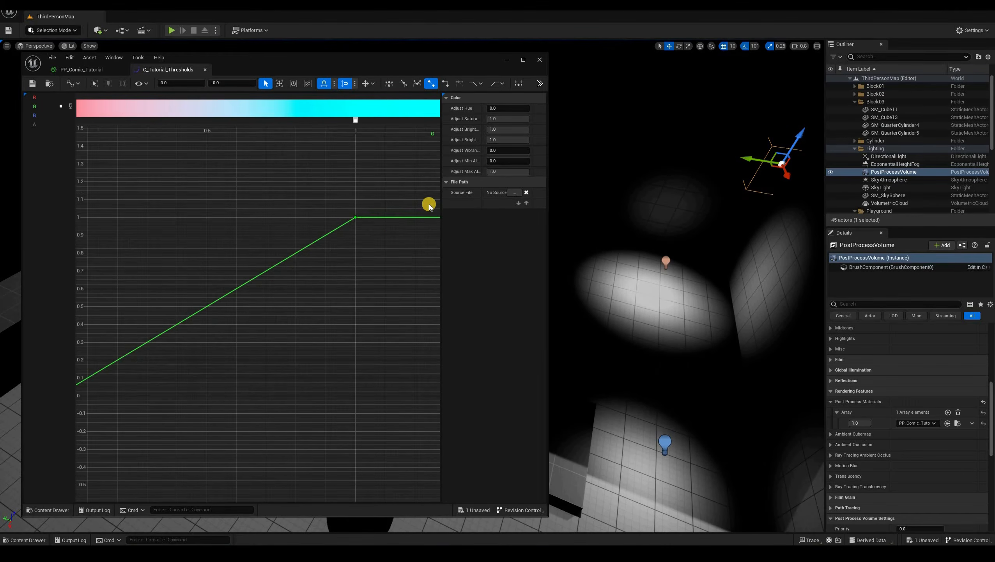
right_click_drag(399, 210, 472, 198)
scroll(370, 207, "down", 1)
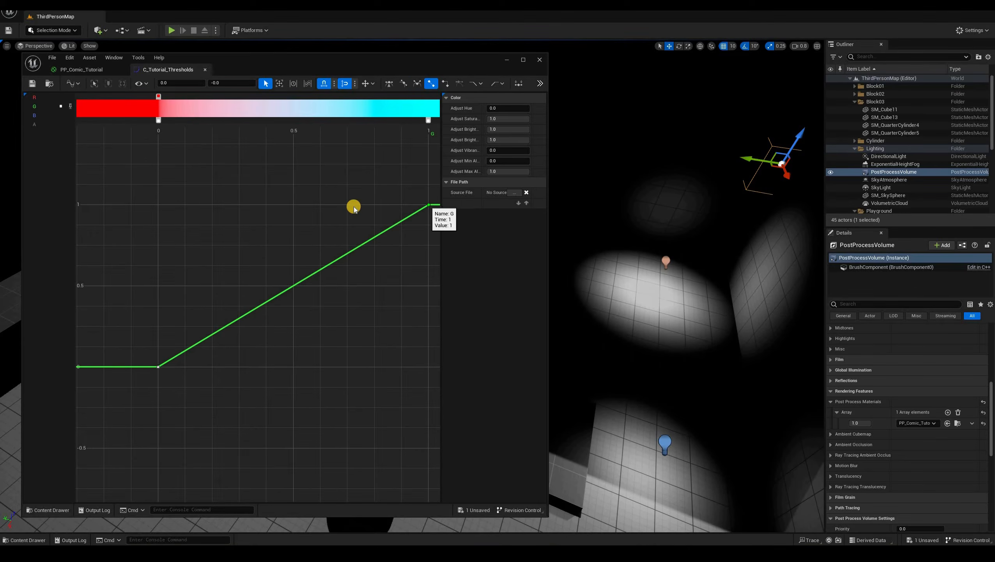
left_click_drag(429, 204, 354, 207)
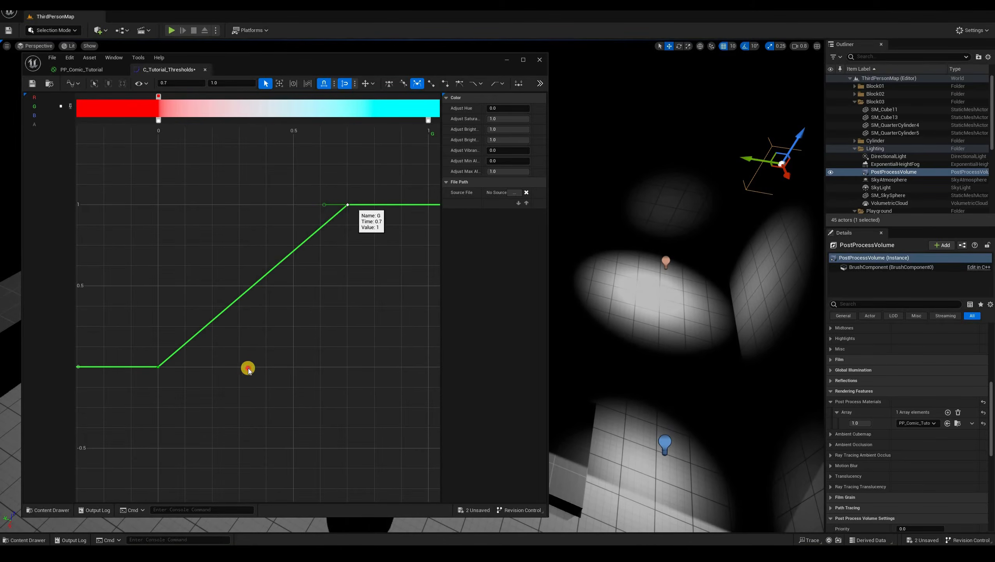
Shift the green curve's lower key to time 0.3, and pull it back to time 0.1, keeping value 0.
left_click_drag(159, 367, 238, 368)
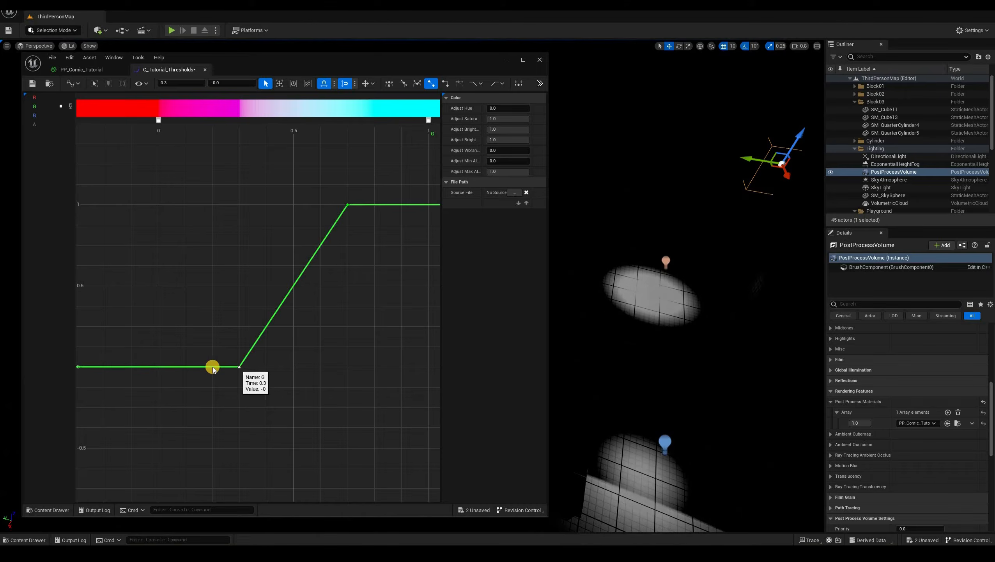
mouse_move(239, 366)
left_mouse_down()
mouse_move(212, 367)
mouse_move(240, 366)
left_mouse_up()
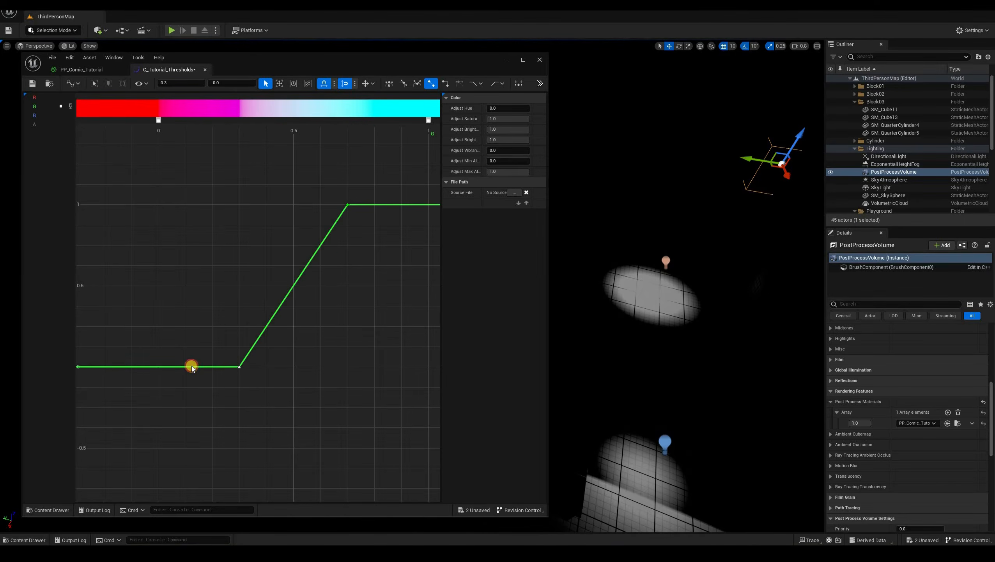
left_click_drag(239, 367, 185, 367)
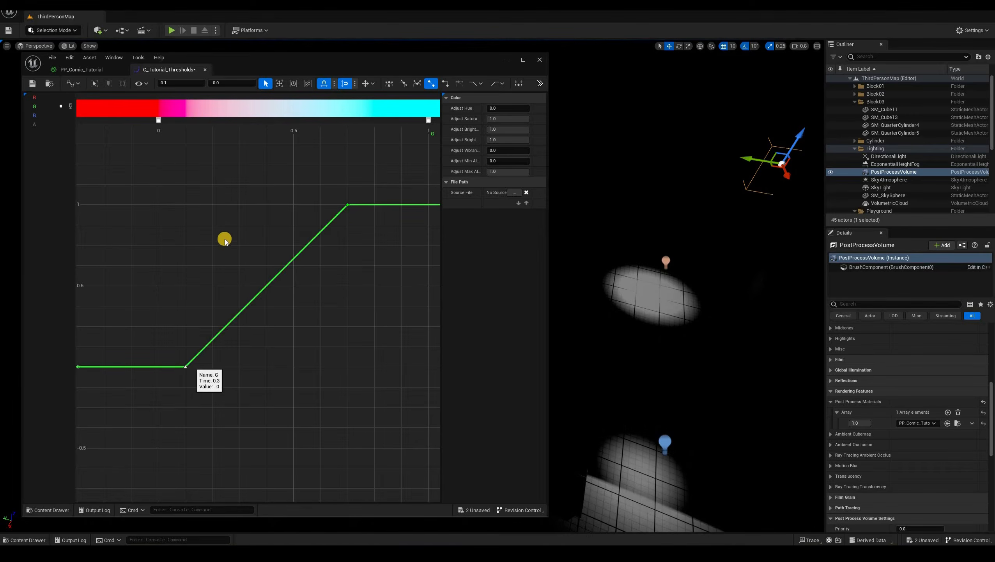
Set the green curve's lower key to Auto interpolation and tilt the upper key's incoming tangent slightly downward.
right_click(220, 265)
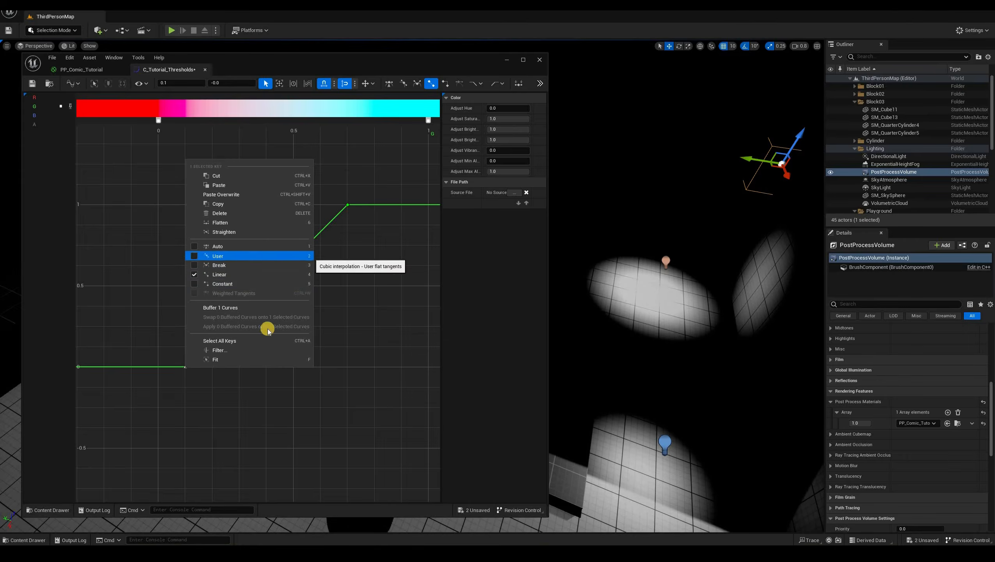
left_click(217, 246)
left_click(324, 204)
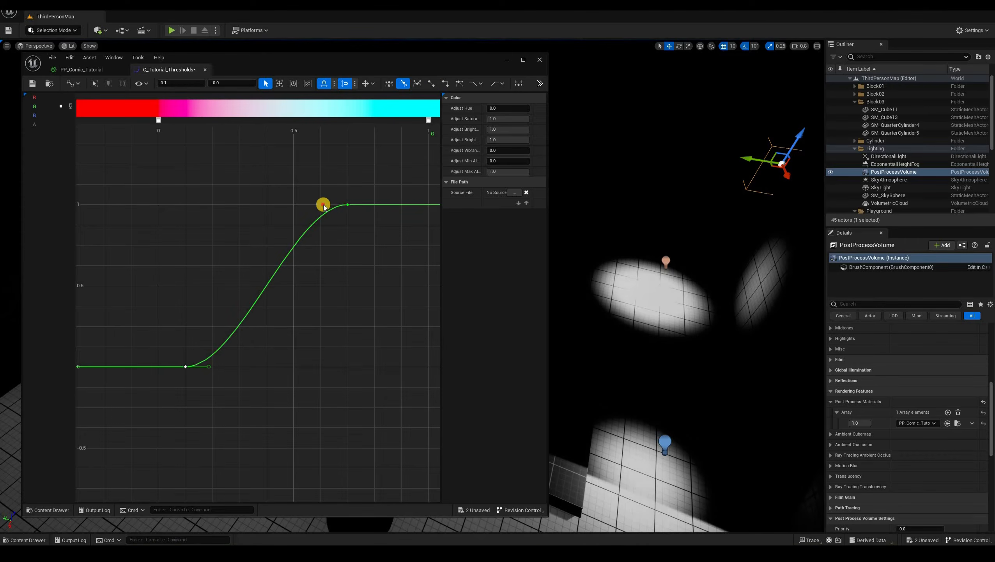
left_click(347, 204)
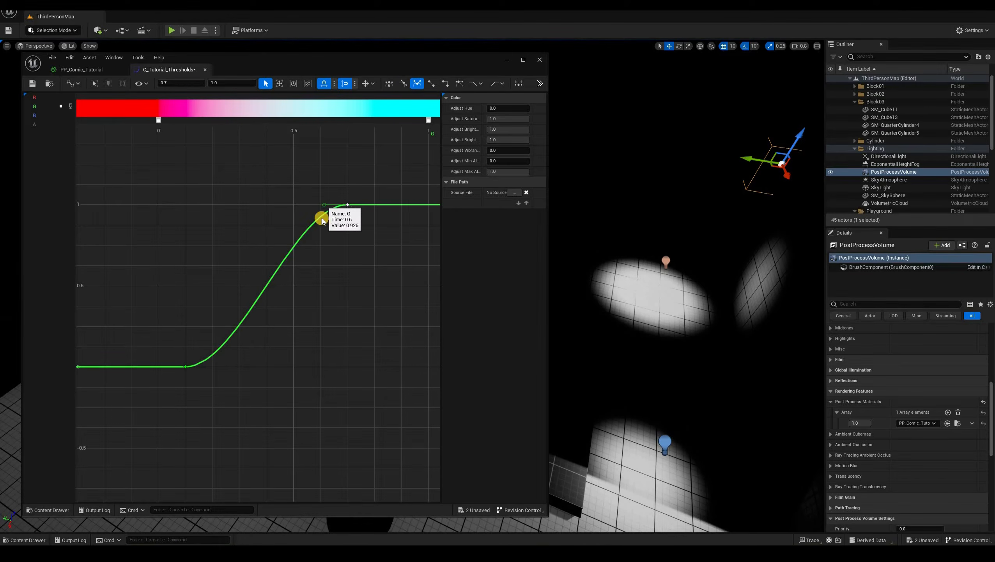
left_click_drag(323, 205, 324, 214)
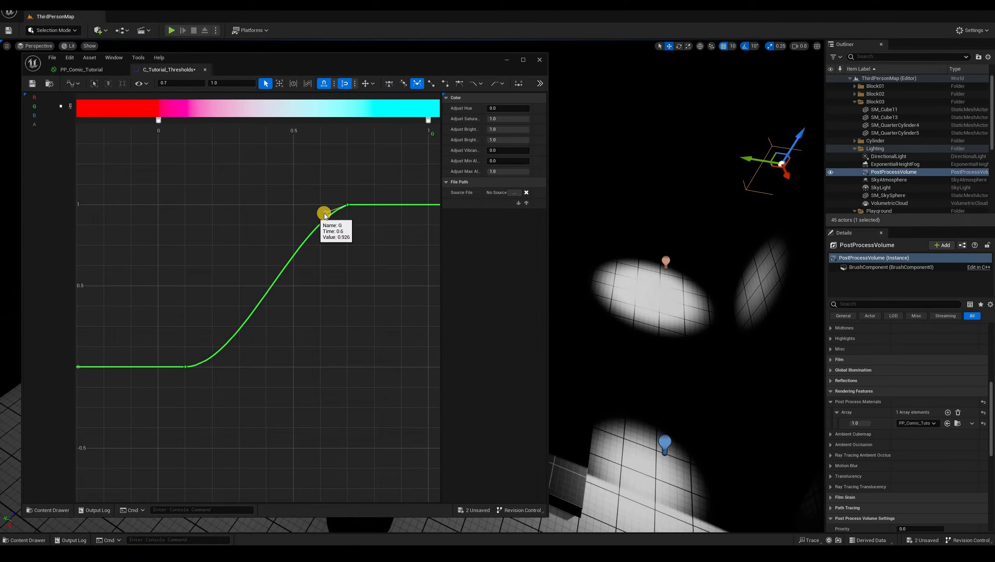
Enable weighted tangents on the green curve's lower key, stretch its outgoing tangent horizontally past time 0.5 and save the curve.
left_click(185, 367)
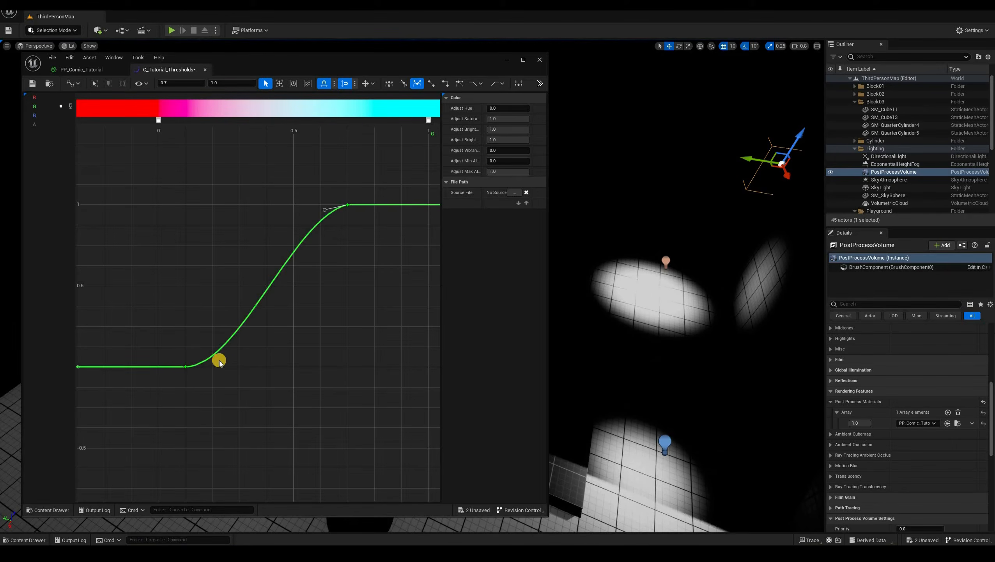
right_click(186, 367)
left_click(228, 292)
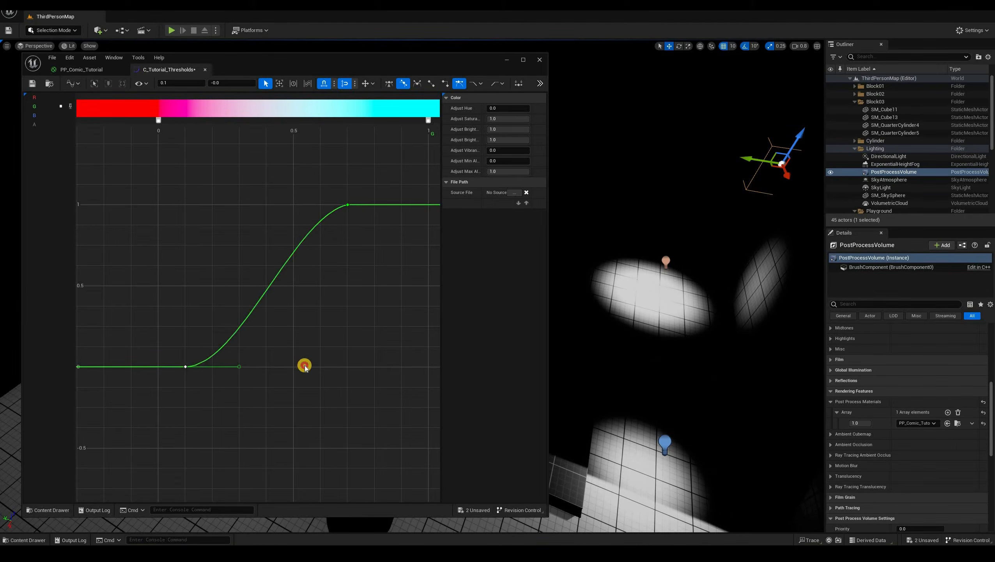
left_click_drag(240, 366, 305, 365)
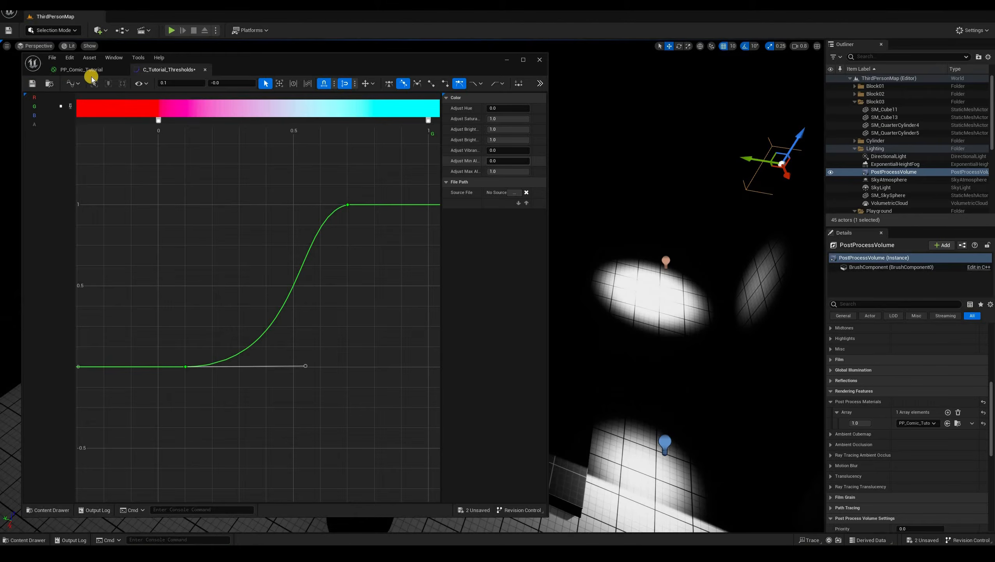
key("ctrl+s")
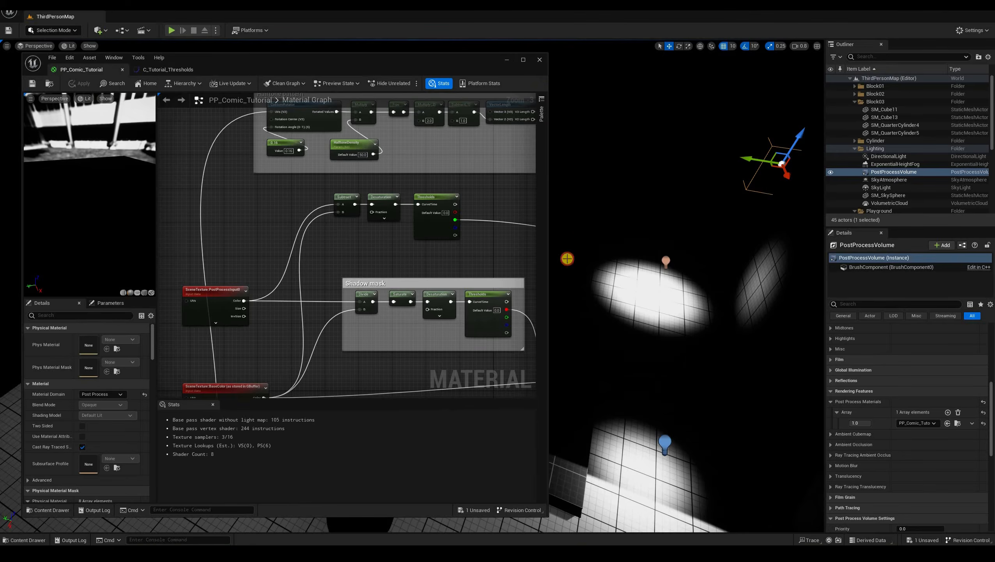
In the maximized material graph, group the new Subtract, Desaturation and Thresholds nodes in a comment titled "Highlight mask".
left_click(523, 60)
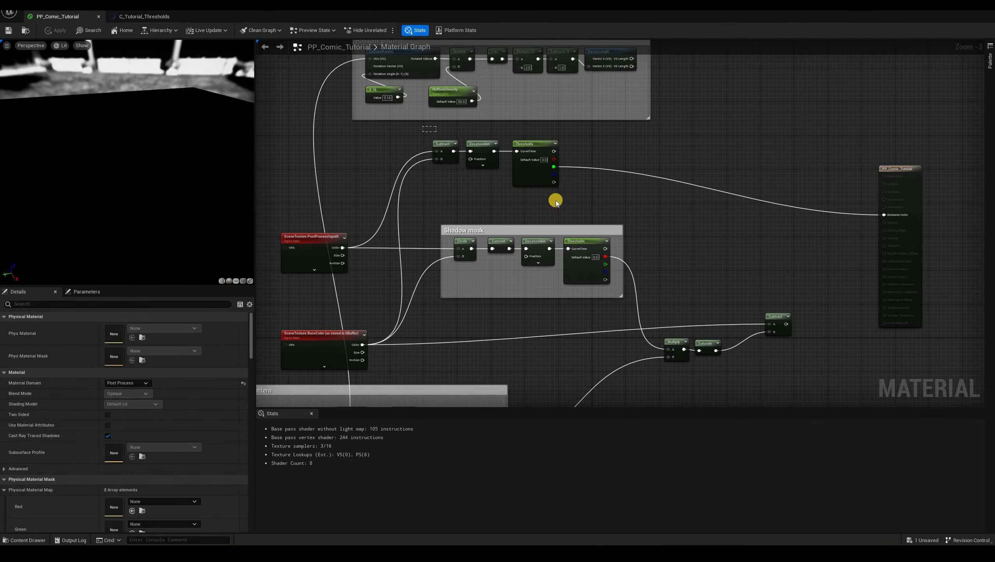
left_click_drag(556, 202, 569, 195)
right_click(568, 193)
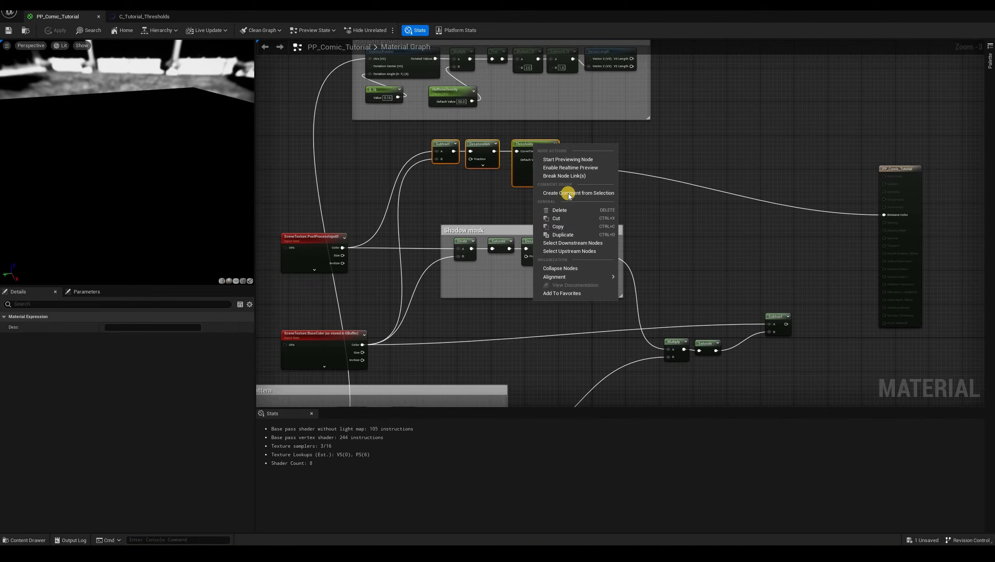
left_click(568, 193)
type("Hig")
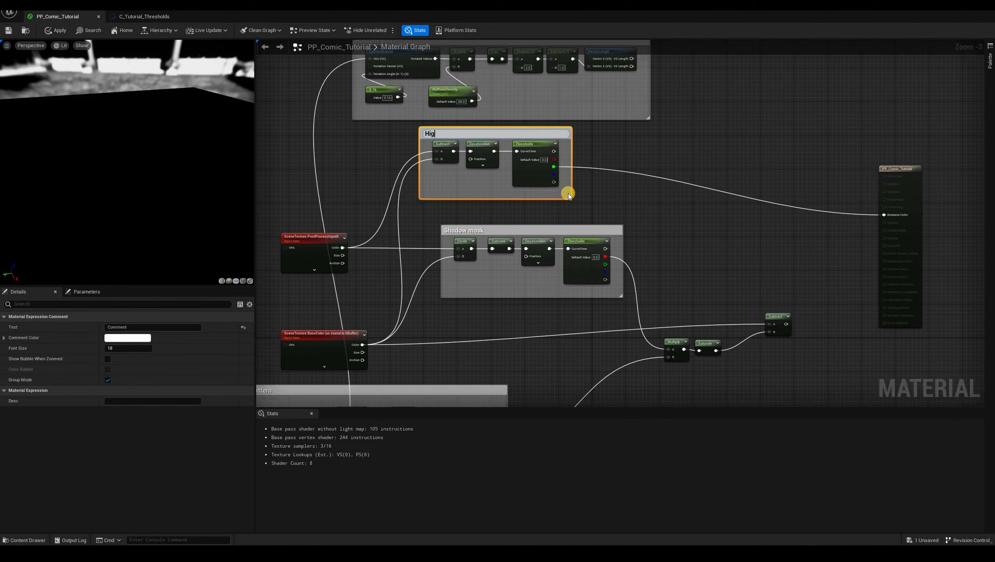
type("hlight mask")
key("Return")
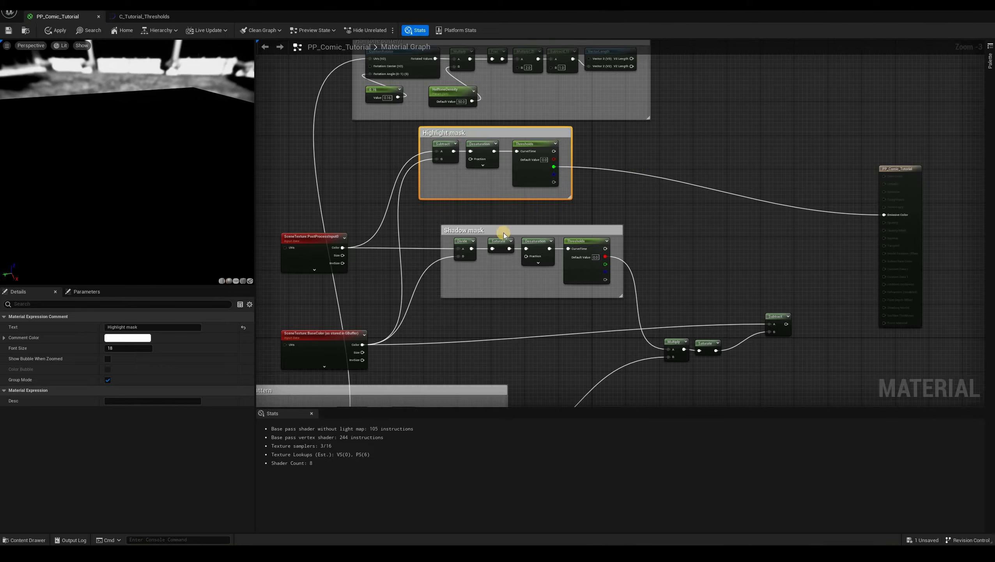
Add a SmoothStep node in the empty space beside the Highlight mask group.
right_click_drag(657, 134, 580, 208)
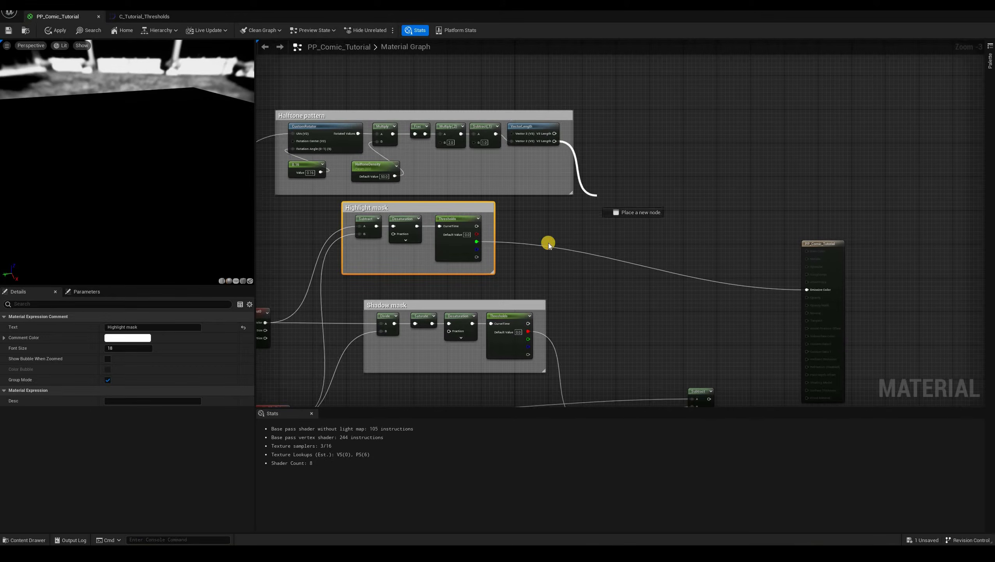
left_click_drag(554, 141, 596, 204)
left_click(594, 221)
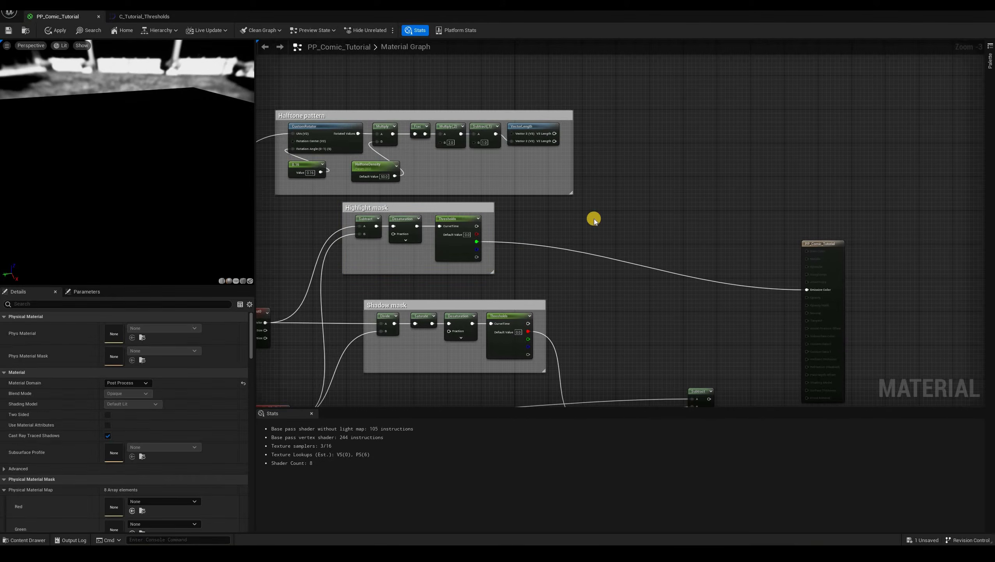
right_click(595, 221)
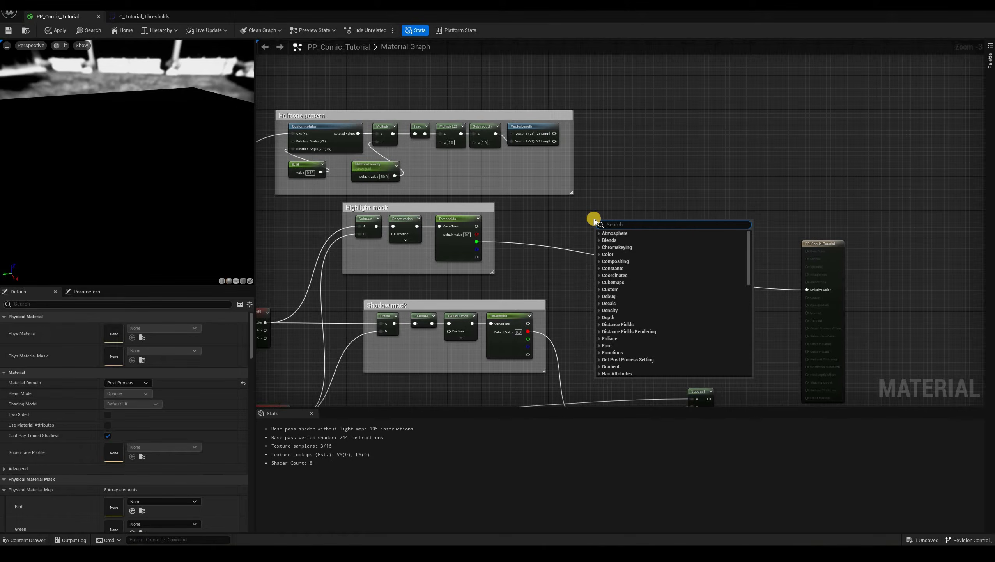
type("smooth")
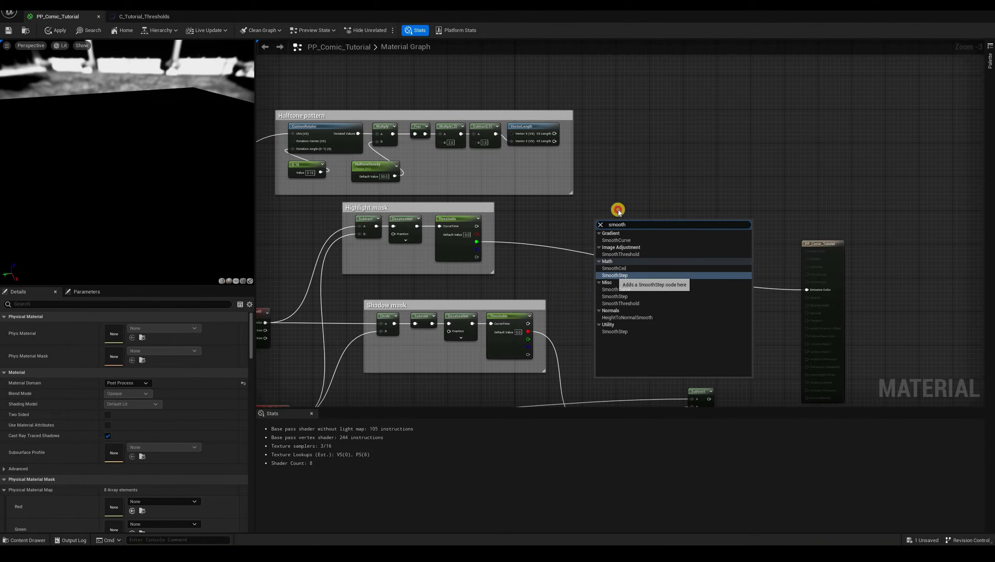
left_click(683, 275)
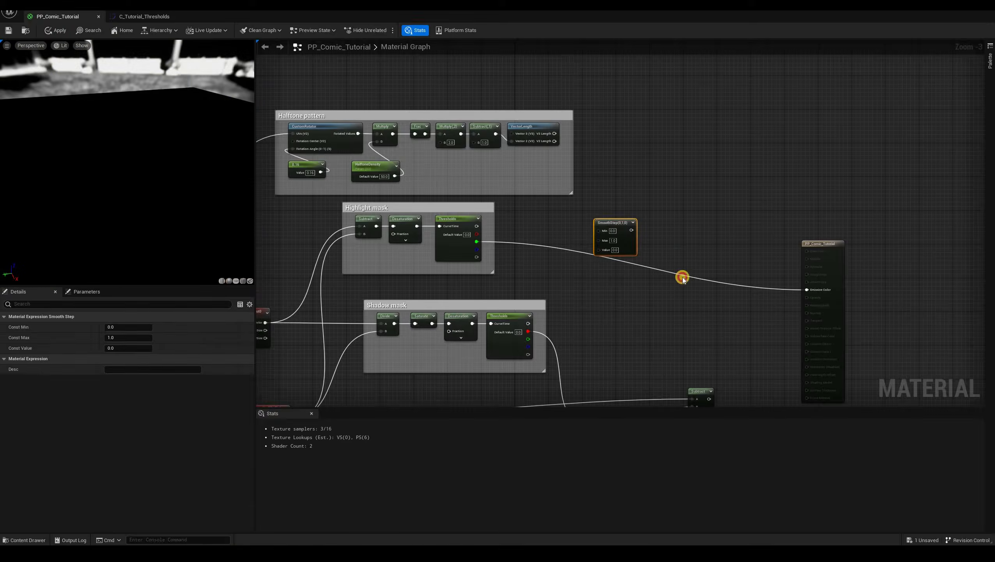
Connect the halftone VectorLength's V2 Length to the SmoothStep's Max and the Highlight mask Thresholds' green output to its Min.
left_click(625, 272)
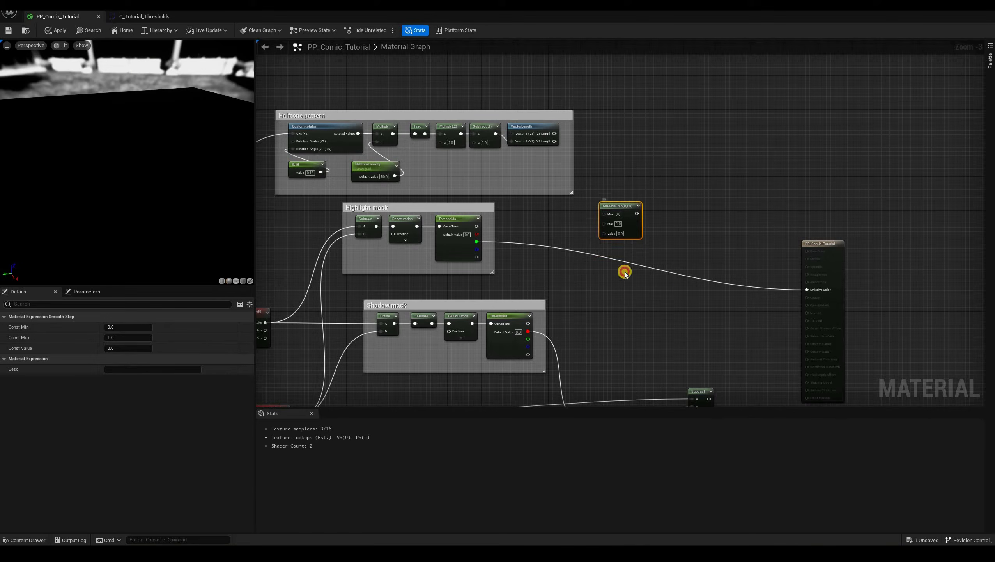
left_click(617, 231)
left_click_drag(604, 225, 604, 224)
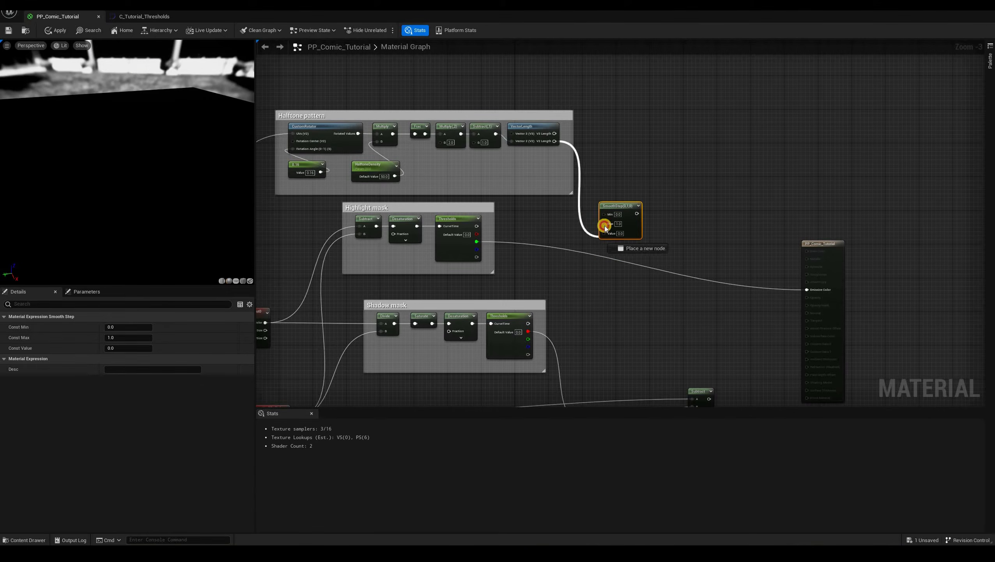
left_click_drag(552, 129, 550, 146)
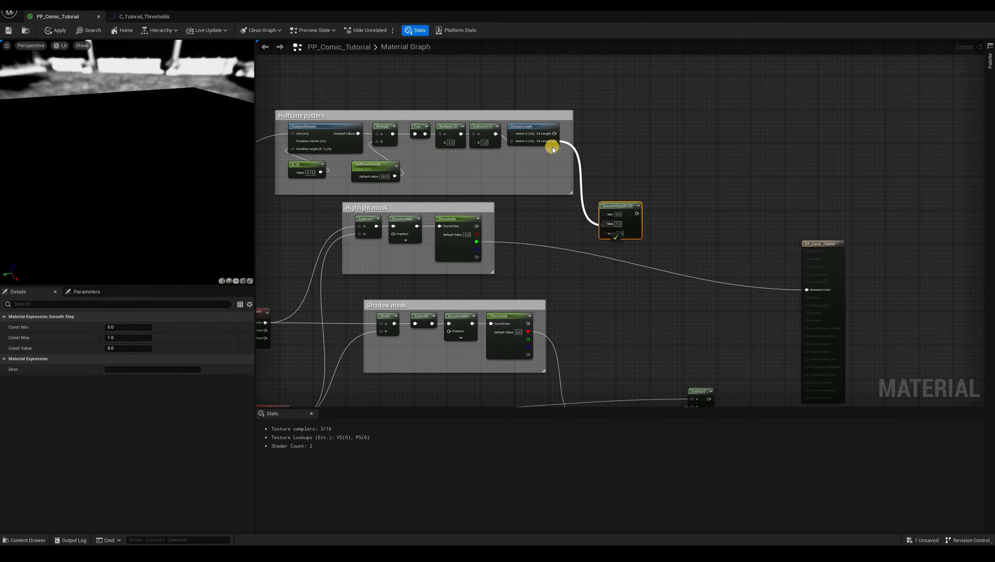
scroll(618, 232, "up", 2)
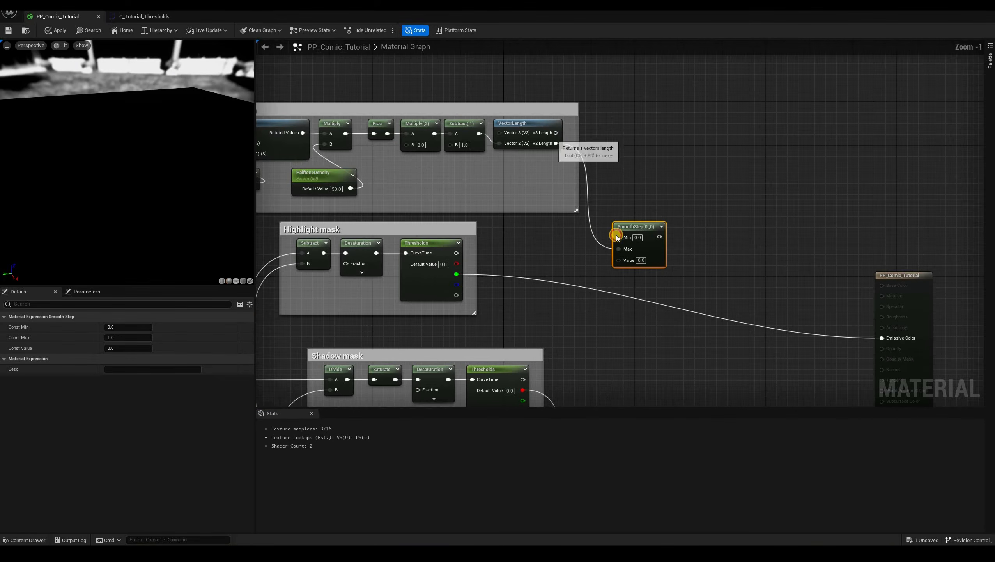
left_click_drag(456, 274, 606, 227)
left_click_drag(643, 260, 642, 260)
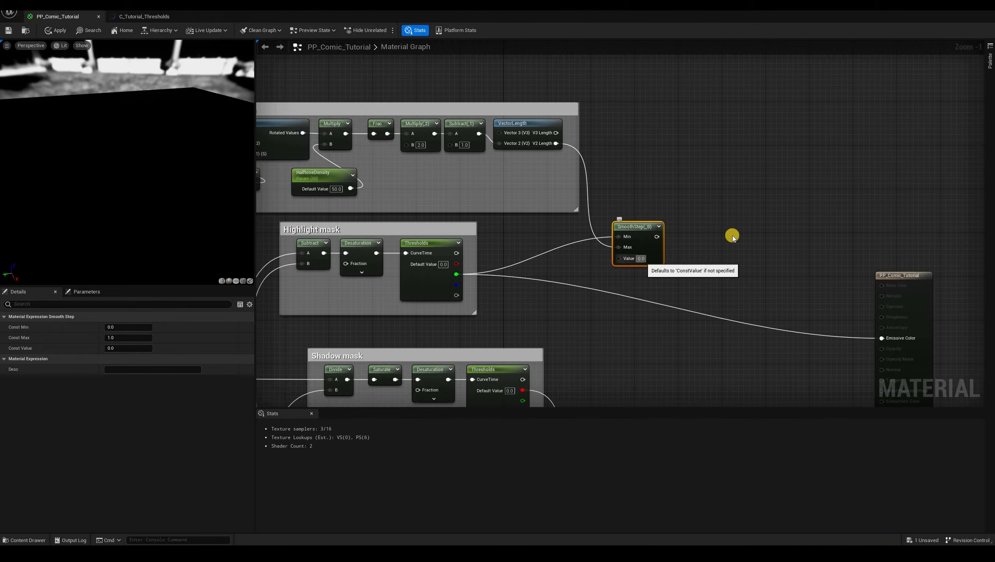
Feed the SmoothStep output into the material's Emissive Color, then apply and save the material.
left_click(646, 213)
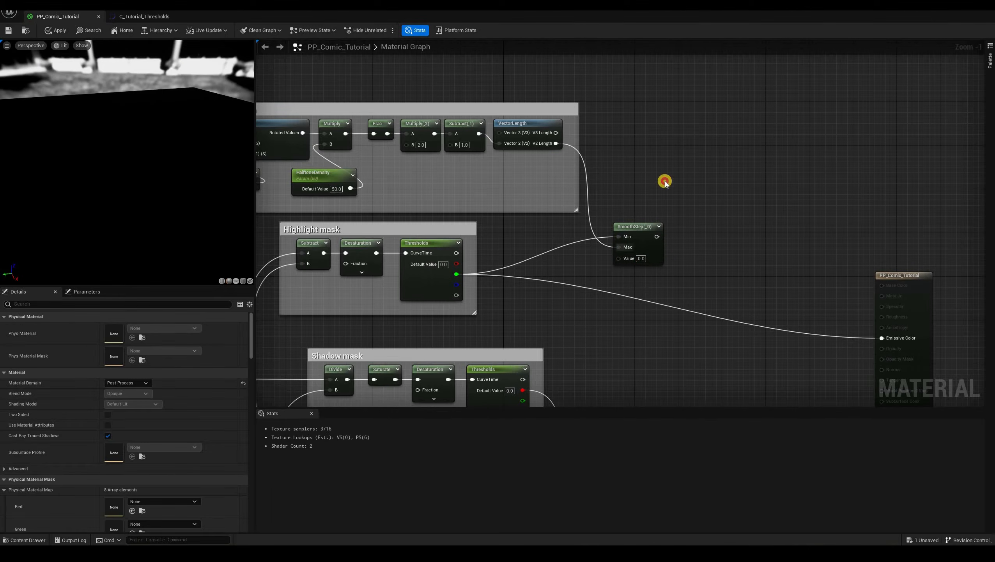
right_click_drag(870, 311, 846, 285)
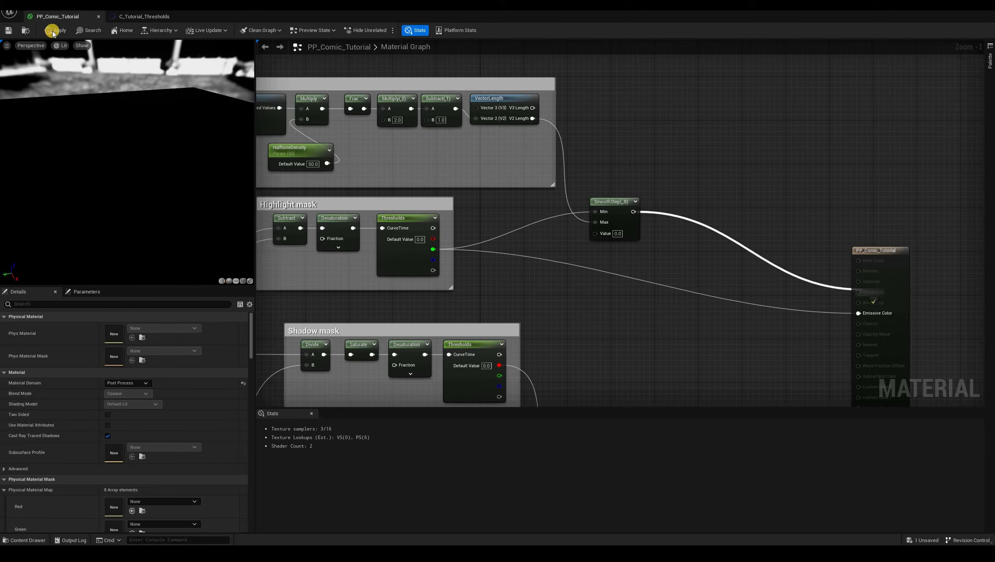
left_click(51, 31)
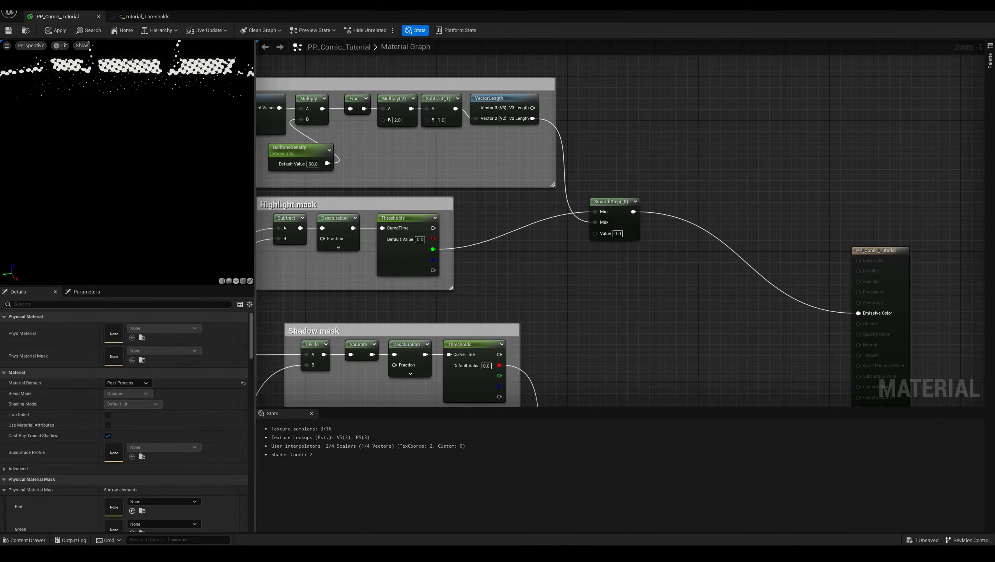
key("ctrl+s")
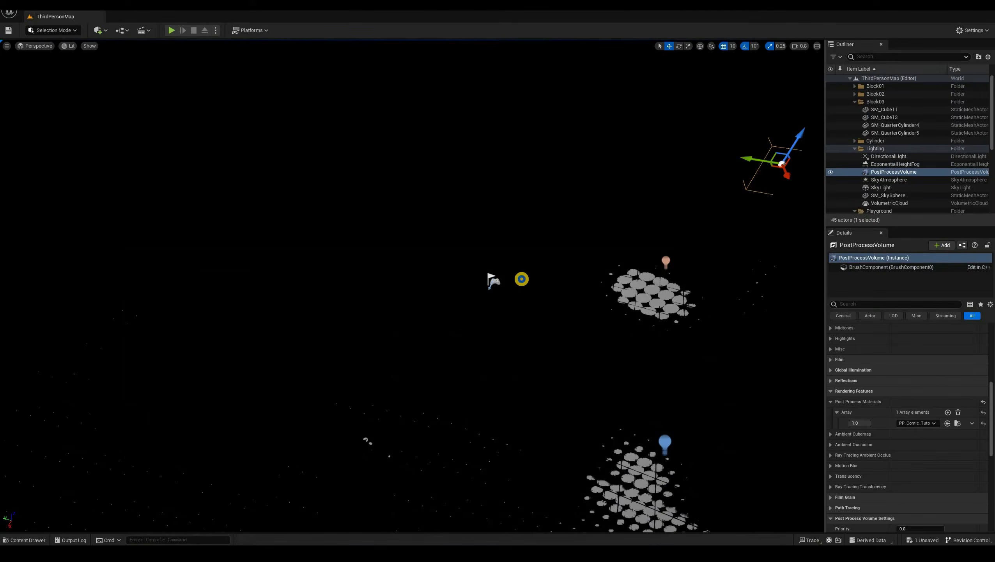
Inspect the halftone highlights in the level, set the HalftoneDensity parameter's default value to 150 and apply it.
right_click_drag(522, 277, 501, 440)
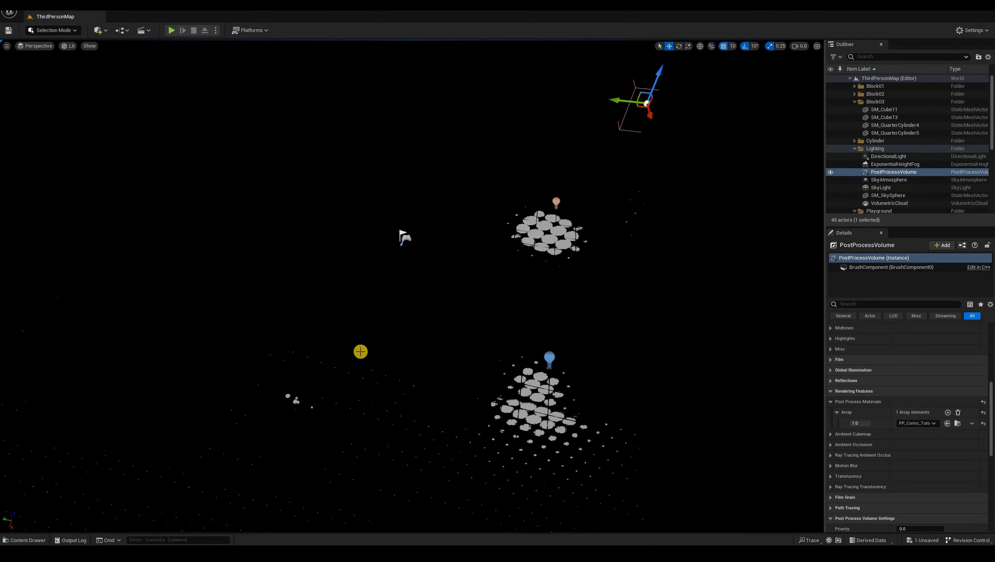
mouse_move(640, 435)
right_mouse_down()
mouse_move(611, 389)
mouse_move(722, 268)
right_mouse_up()
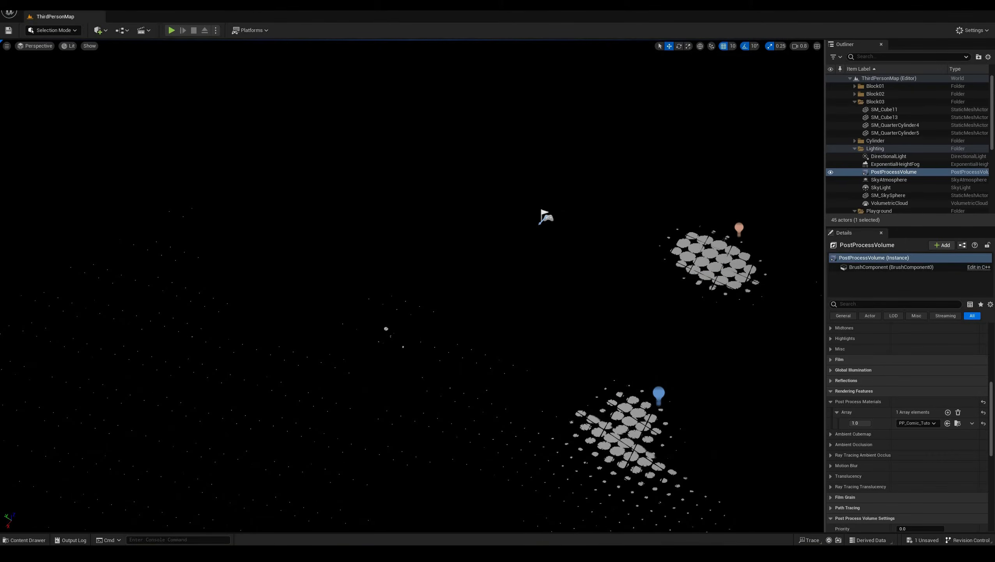
right_click_drag(365, 272, 347, 528)
key("w")
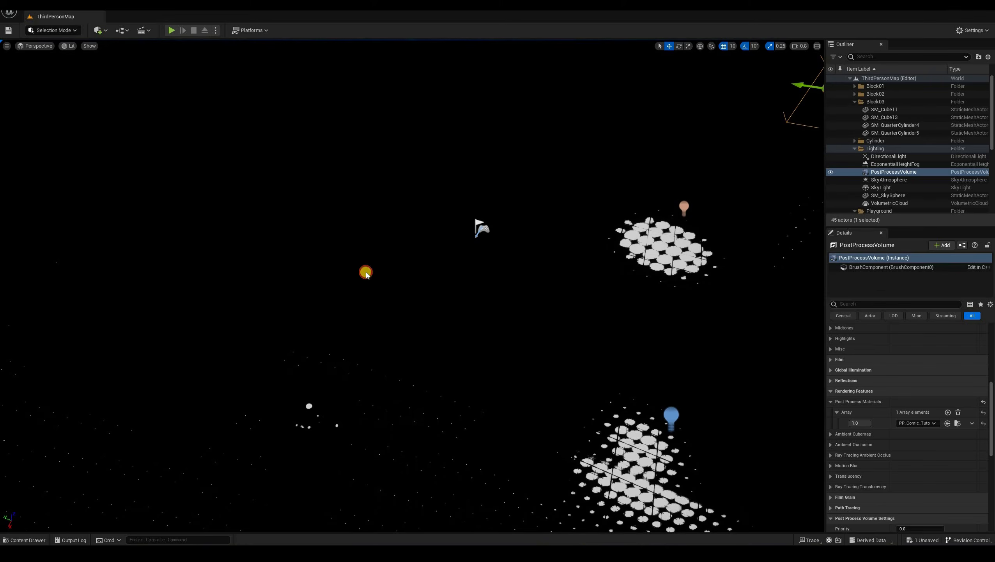
mouse_move(274, 553)
left_click(353, 516)
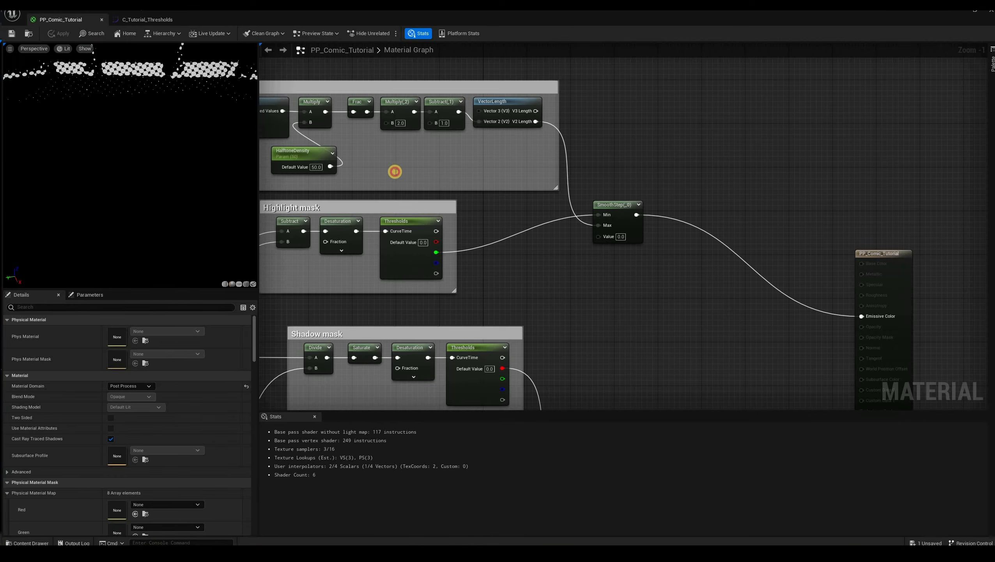
right_click_drag(504, 249, 583, 256)
left_click(395, 172)
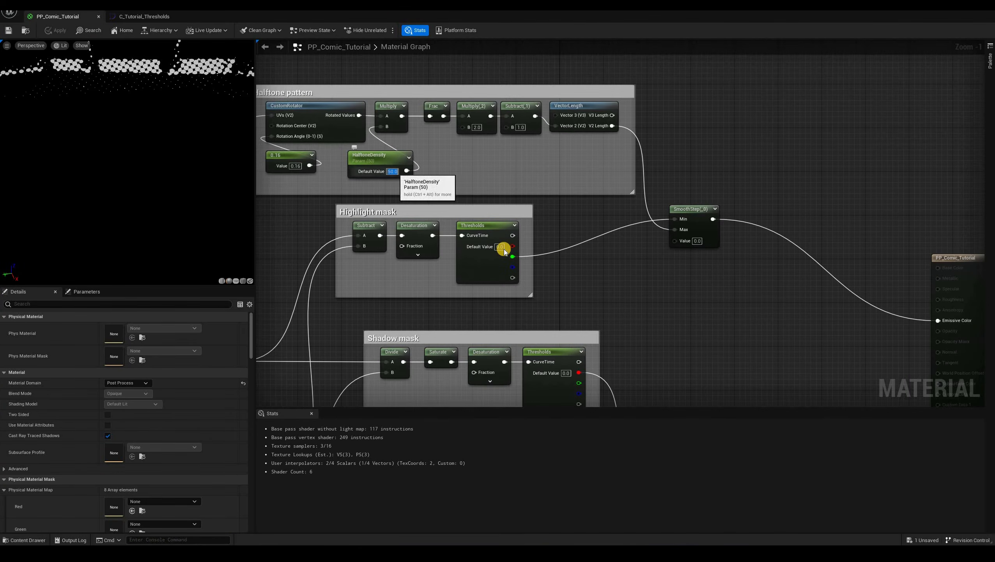
type("150")
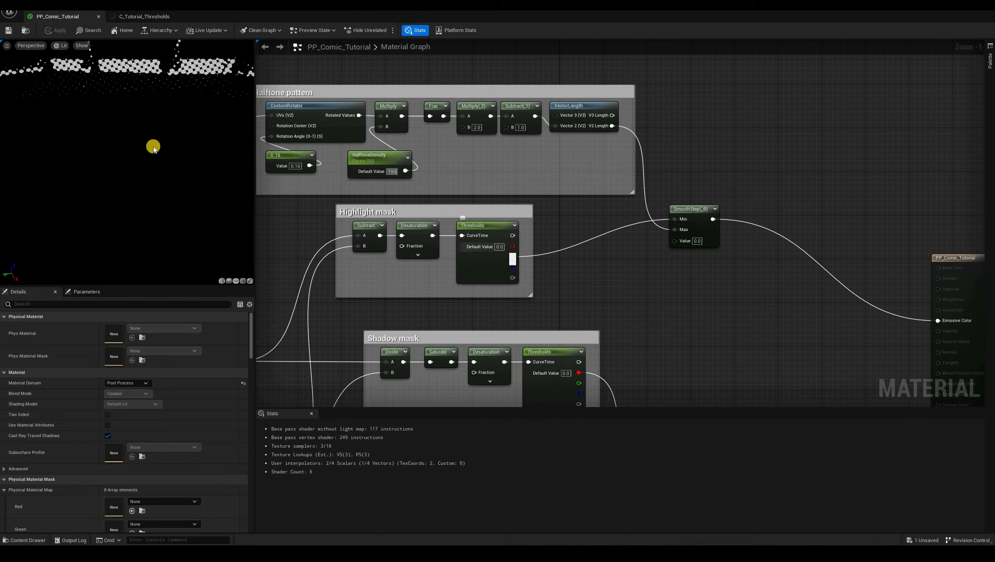
key("Return")
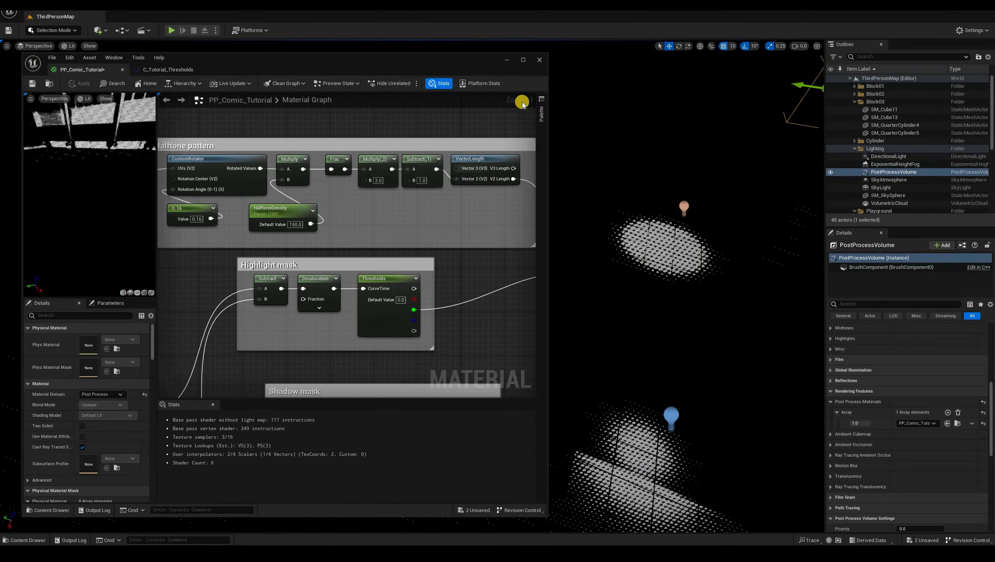
right_click_drag(516, 64, 594, 307)
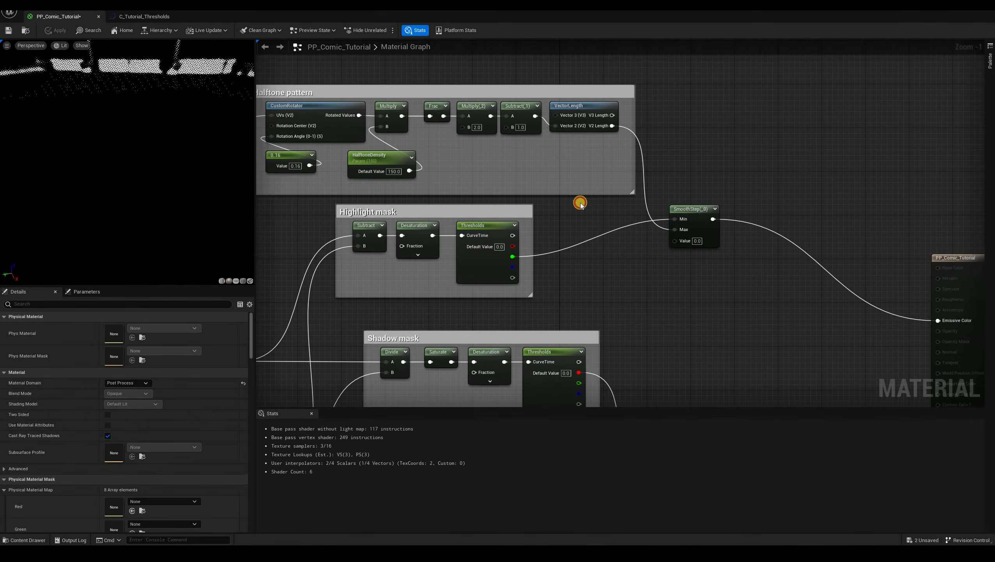
Move the SmoothStep node into the Highlight mask group, beside its Thresholds node.
right_click_drag(529, 254, 532, 224)
left_click_drag(686, 181, 577, 203)
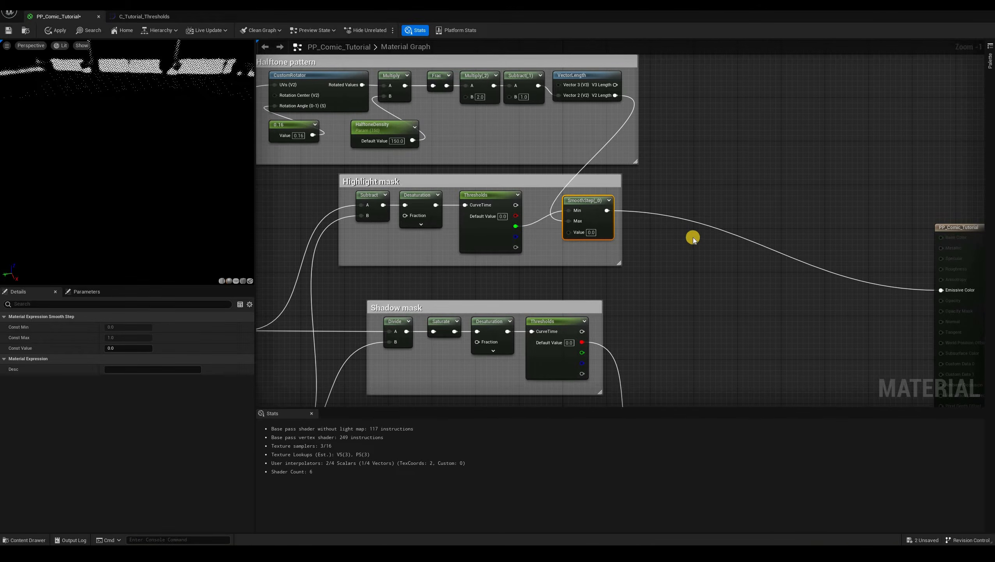
right_click_drag(729, 198, 688, 148)
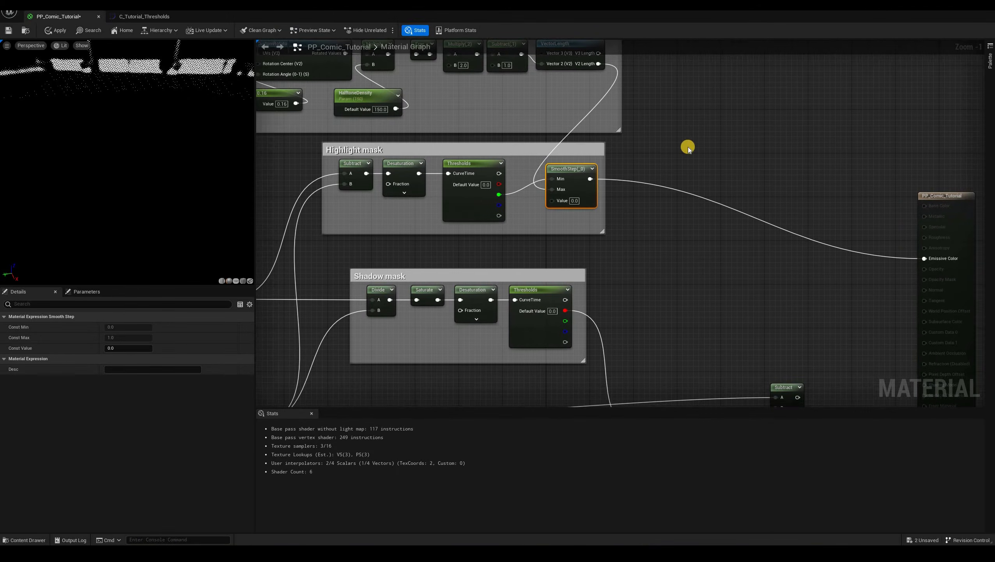
left_click(642, 126)
Add a Multiply of the SmoothStep output and the PostProcessInput0 color, feed it into Emissive Color, apply it and check the level.
scroll(642, 126, "down", 1)
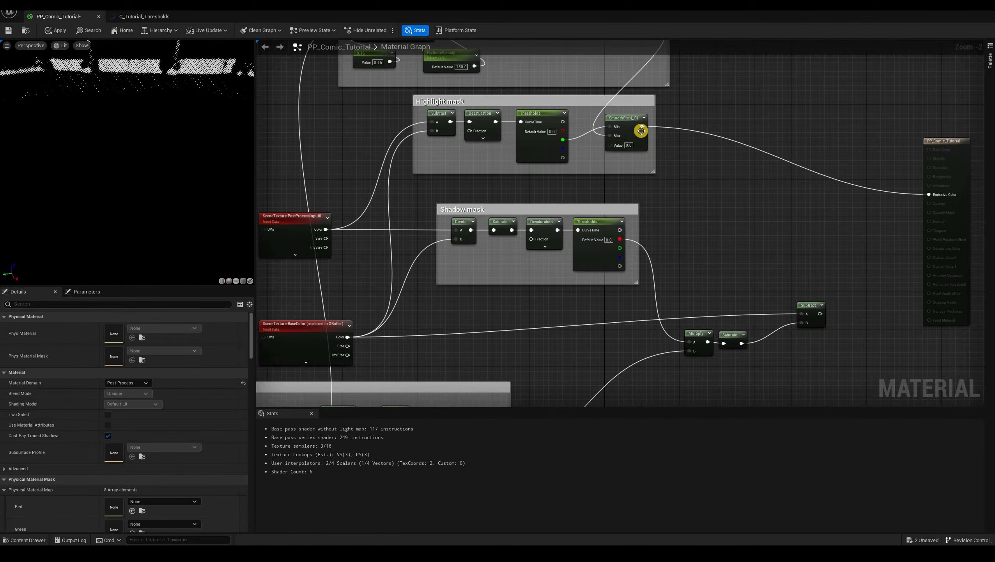
left_click(694, 201)
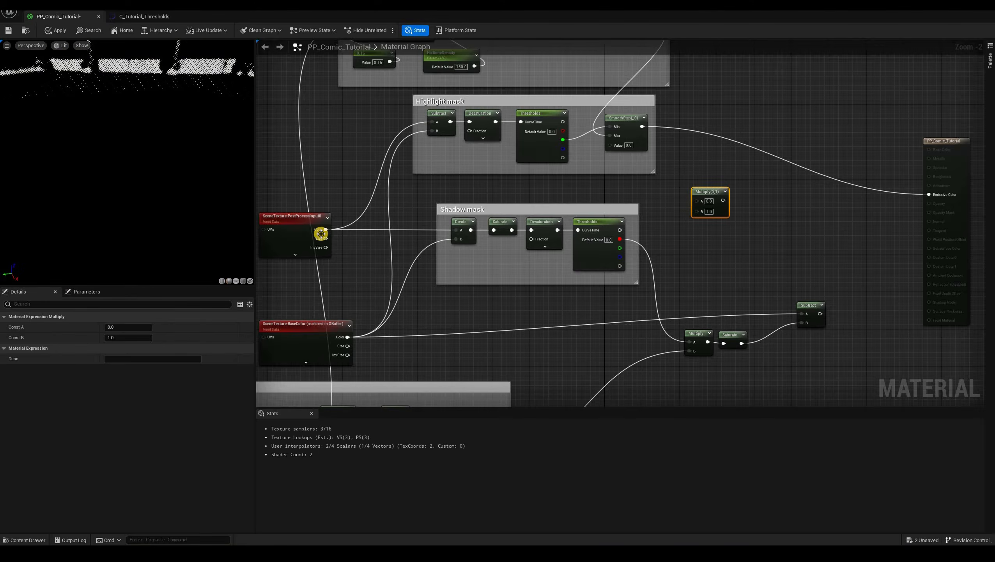
mouse_move(326, 231)
left_mouse_down()
mouse_move(747, 205)
mouse_move(698, 212)
mouse_move(746, 217)
mouse_move(744, 176)
mouse_move(702, 209)
left_mouse_up()
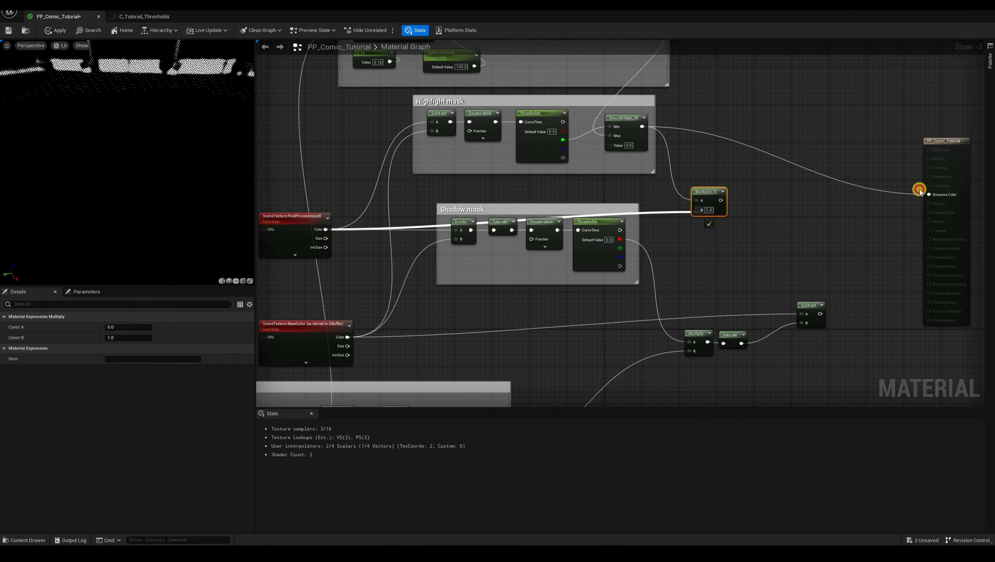
left_click(52, 34)
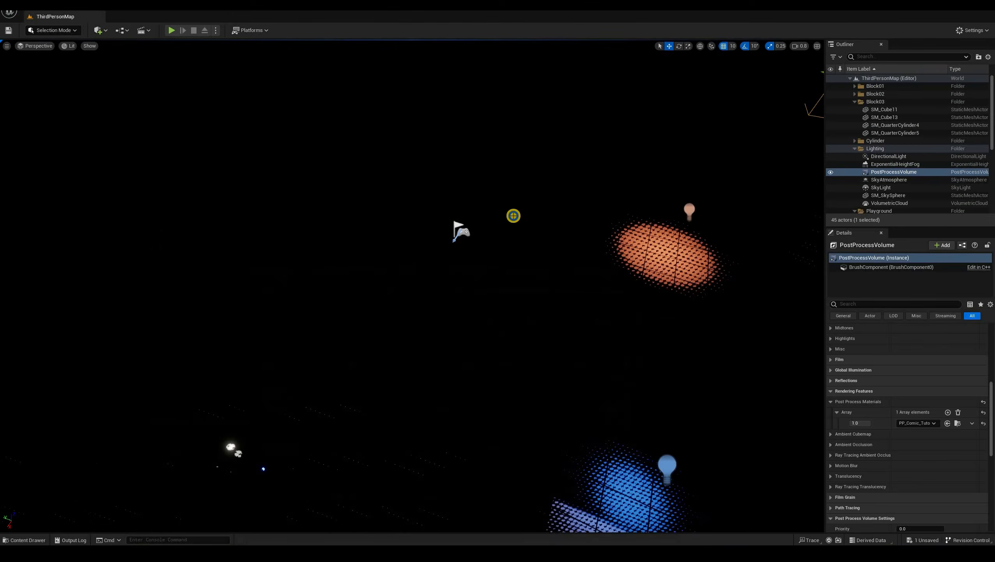
right_click_drag(513, 216, 494, 313)
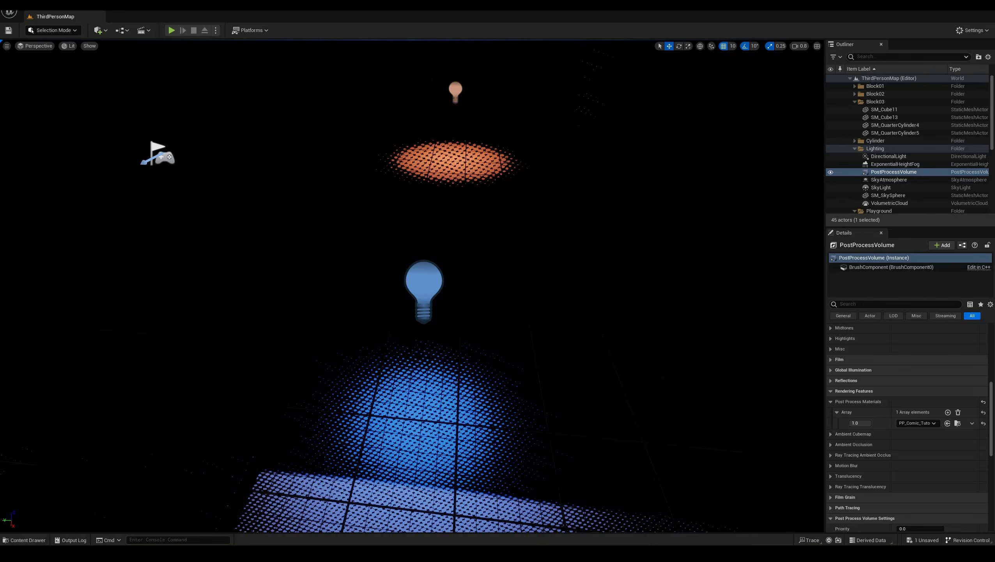
right_click_drag(421, 496, 589, 294)
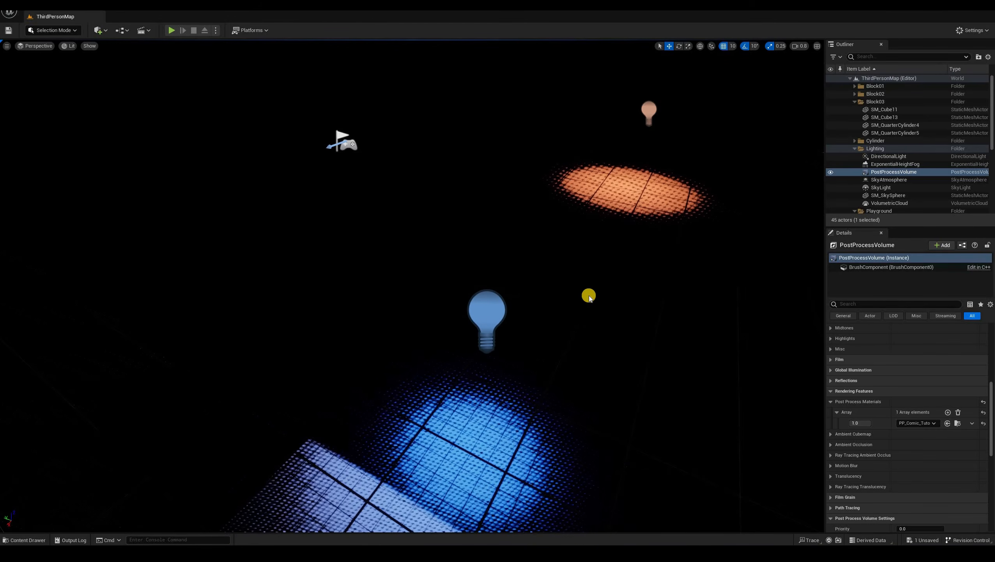
left_click(662, 202)
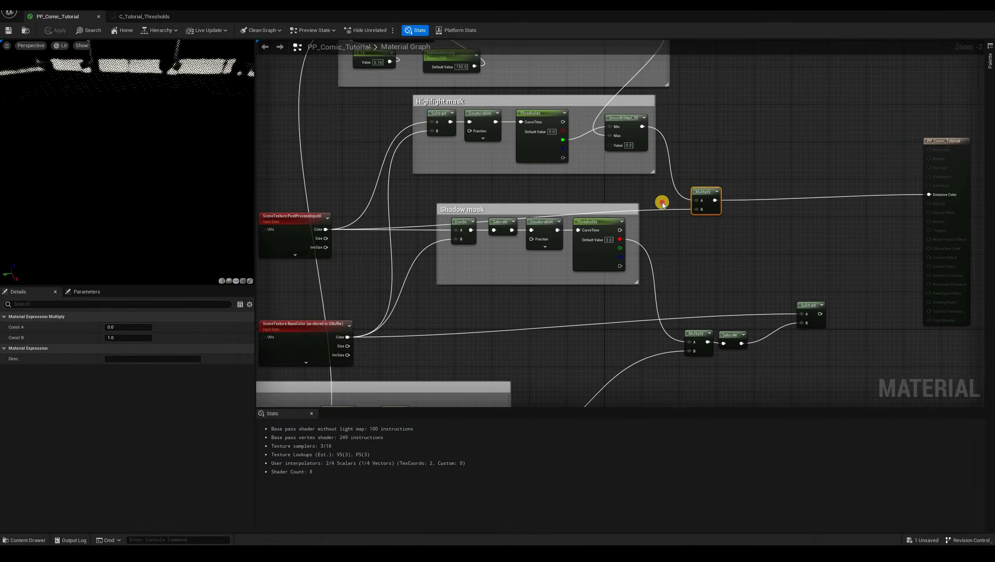
right_click_drag(669, 208, 669, 207)
left_click_drag(637, 203, 667, 209)
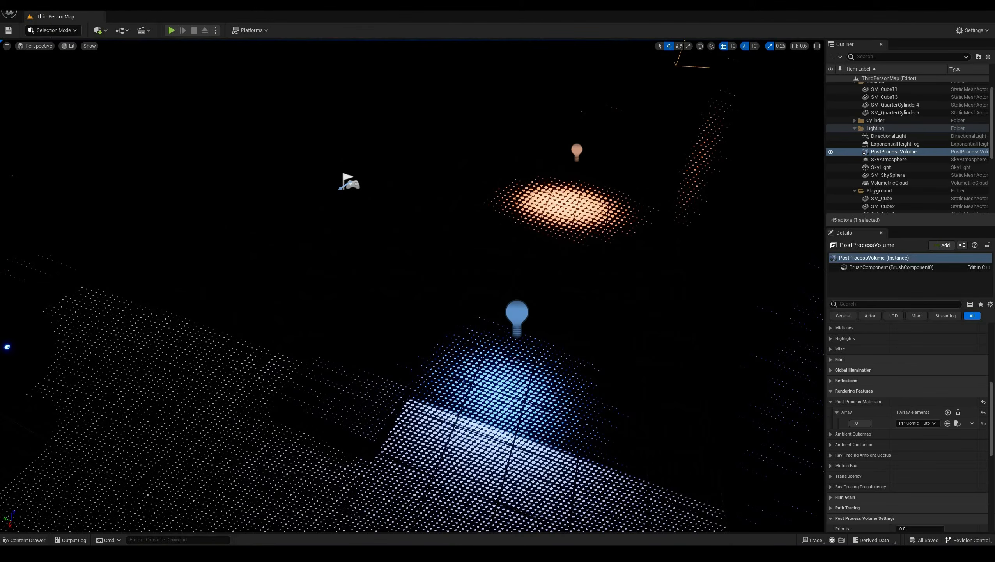
Search the project settings for "stencil", review the Custom Depth-Stencil Pass options and clear the search.
left_click(67, 118)
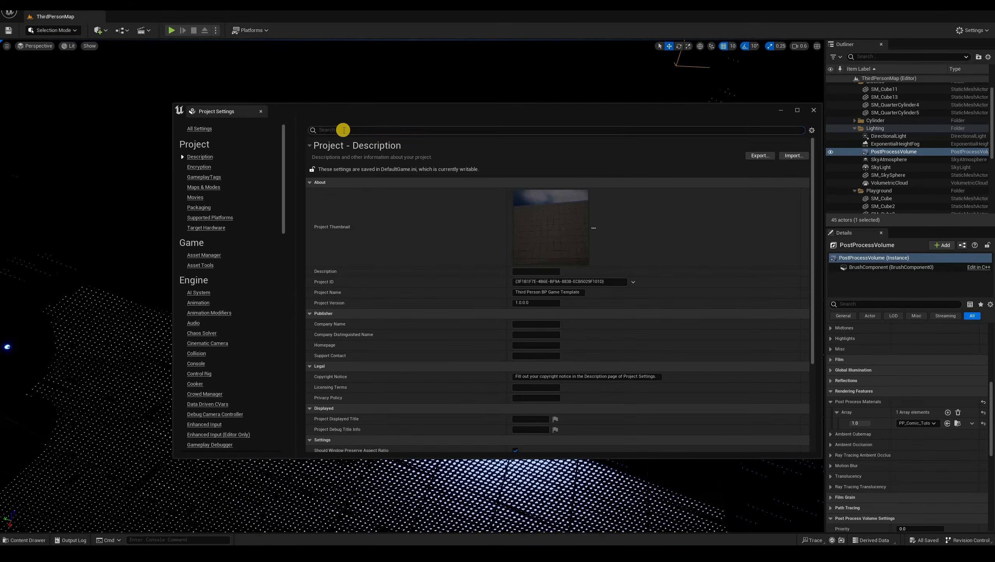
left_click(343, 130)
type("stencil")
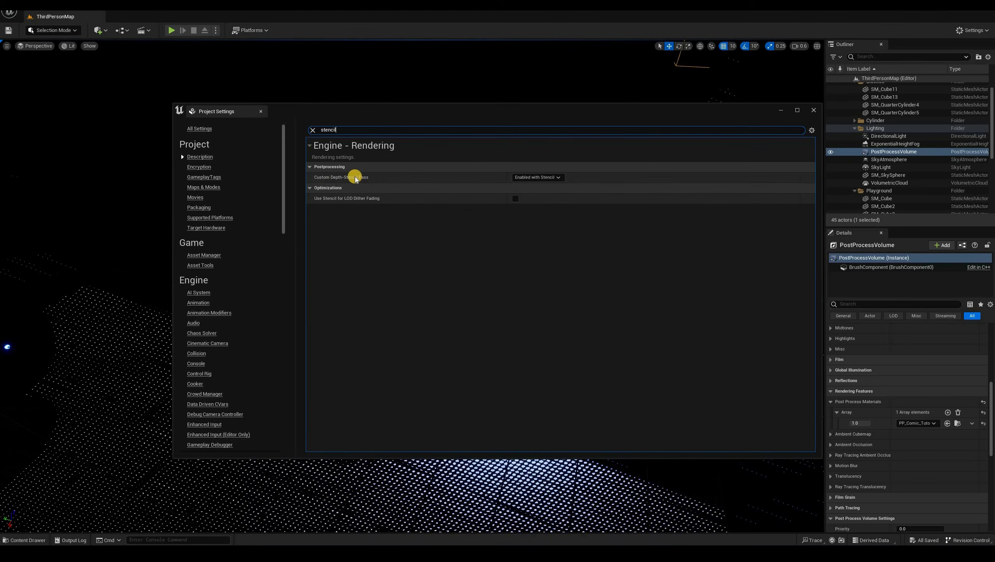
left_click(554, 180)
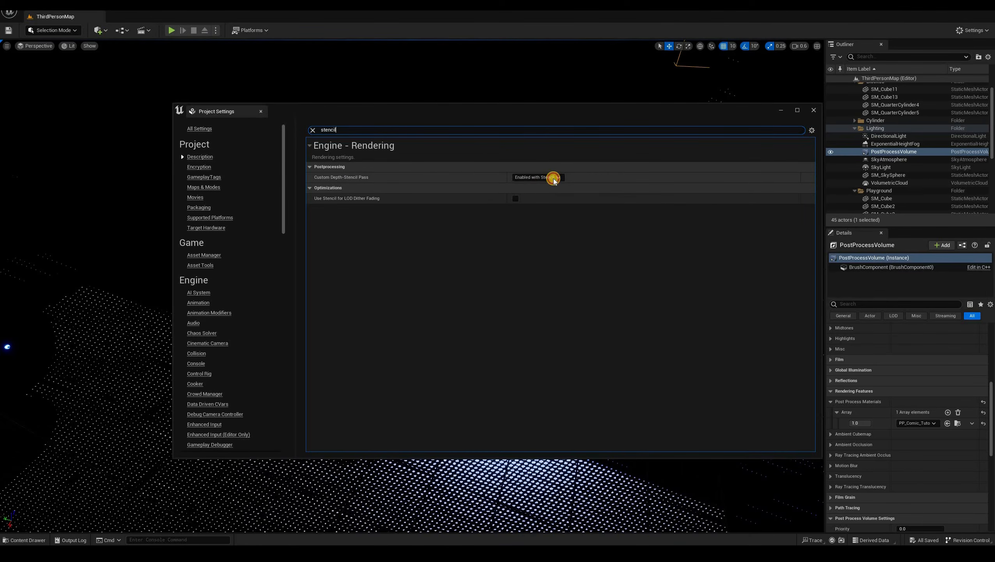
left_click(537, 178)
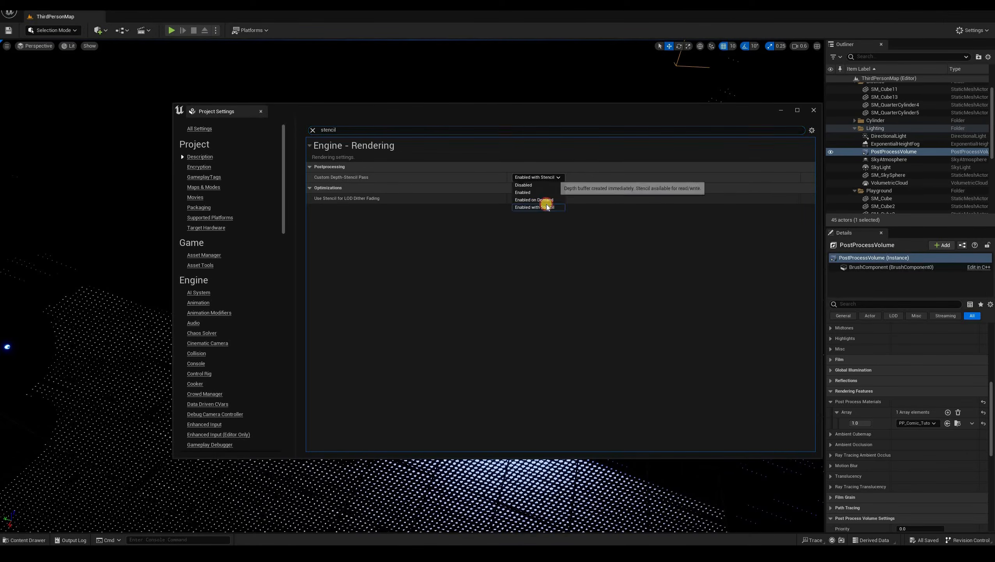
left_click(334, 129)
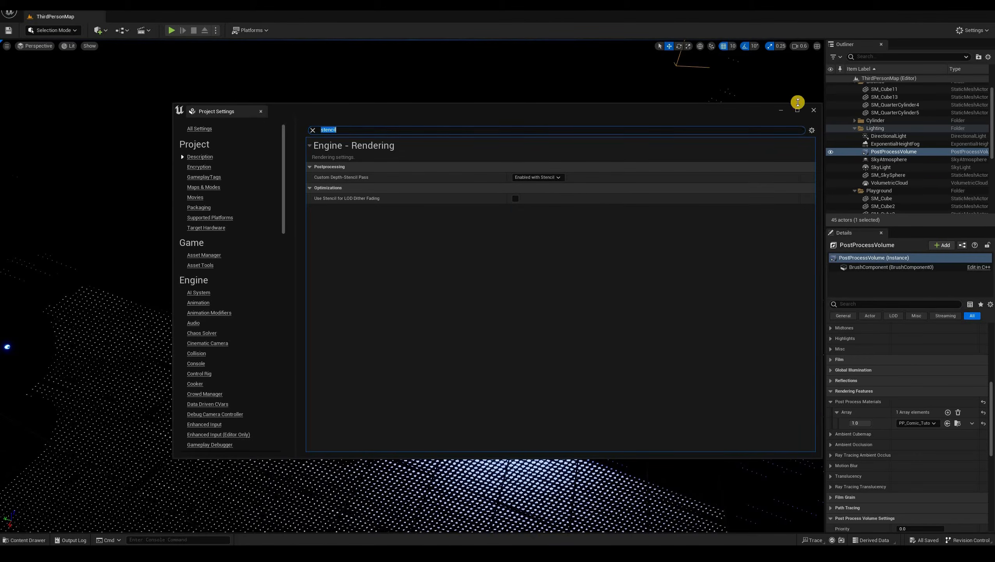
key("BackSpace")
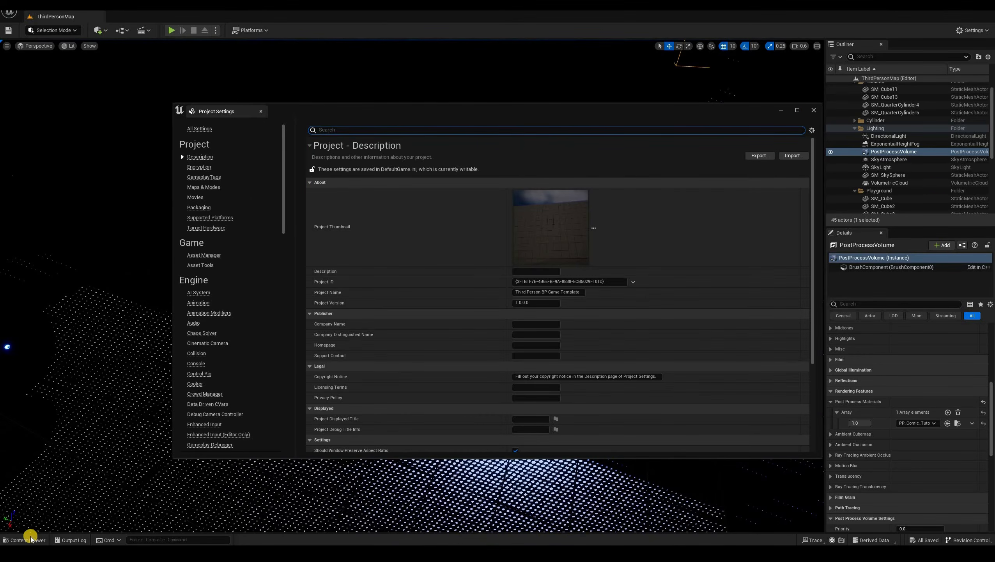
Open the BP_ThirdPersonCharacter blueprint, select its Mesh component and filter its details by "custom".
left_click(125, 506)
double_click(193, 371)
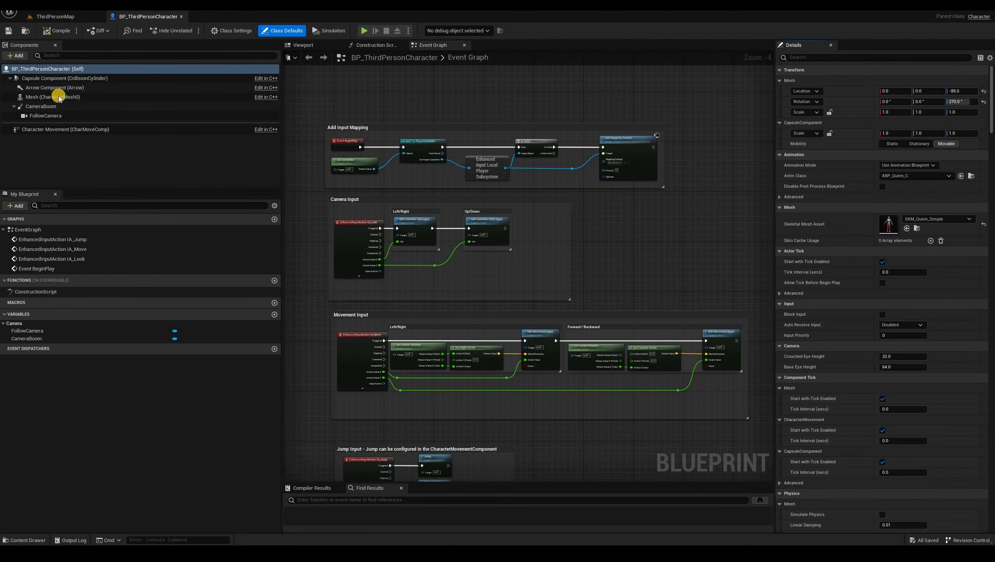
left_click(839, 59)
type("custom")
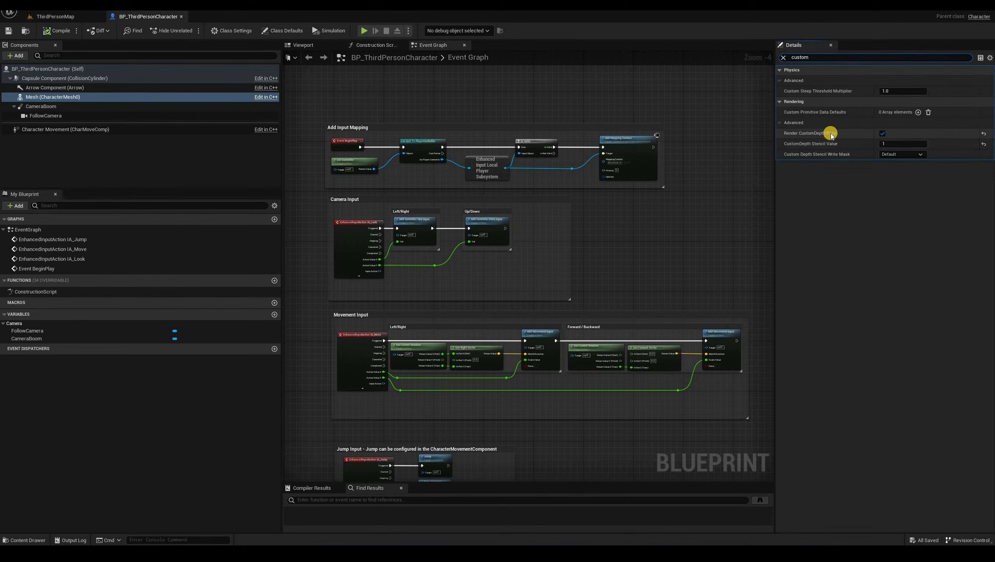
Check the character mesh's Render CustomDepth Pass option, return to the PP_Comic_Tutorial material and delete the Multiply feeding Emissive Color.
left_click(881, 134)
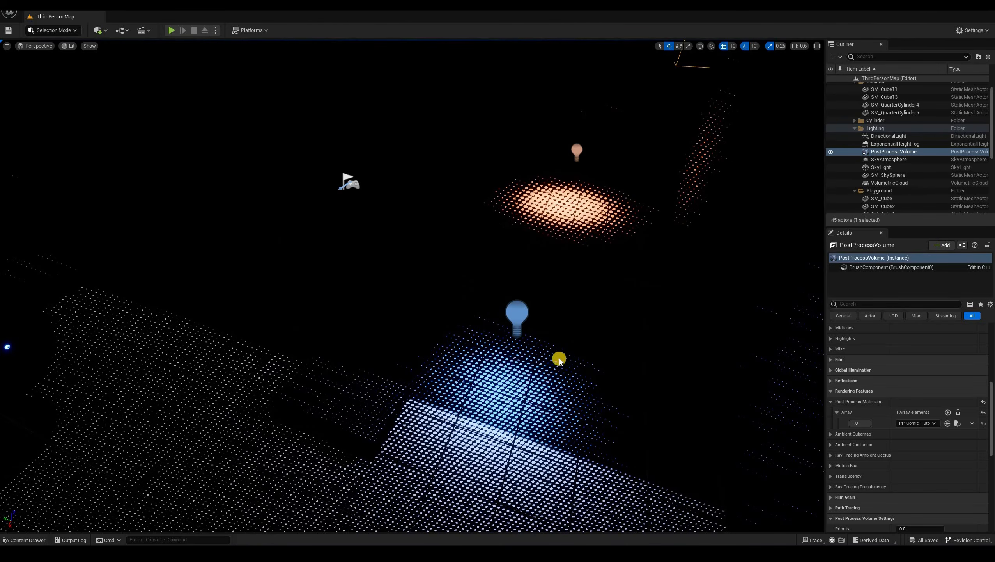
key("super+5")
key("super+5")
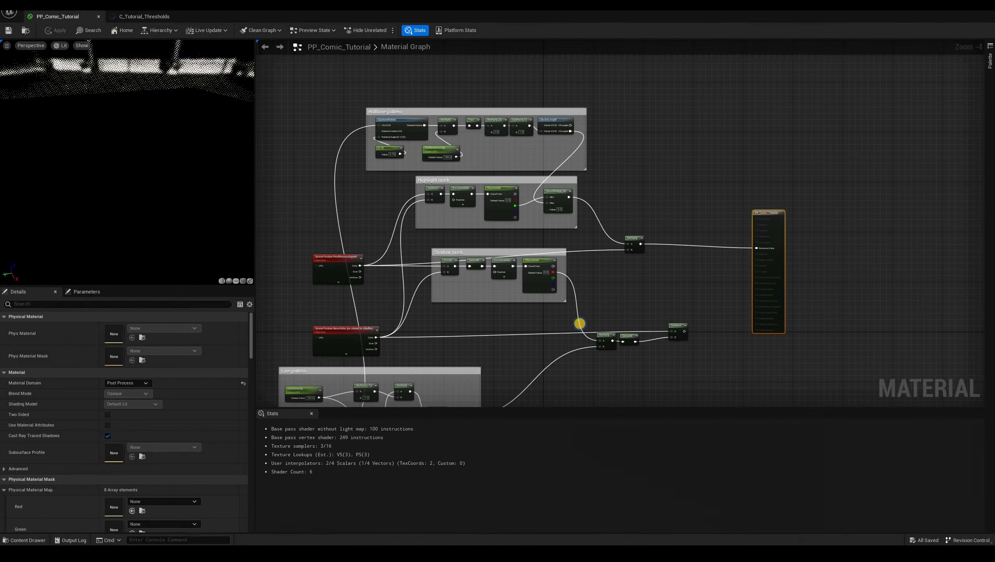
scroll(577, 311, "up", 1)
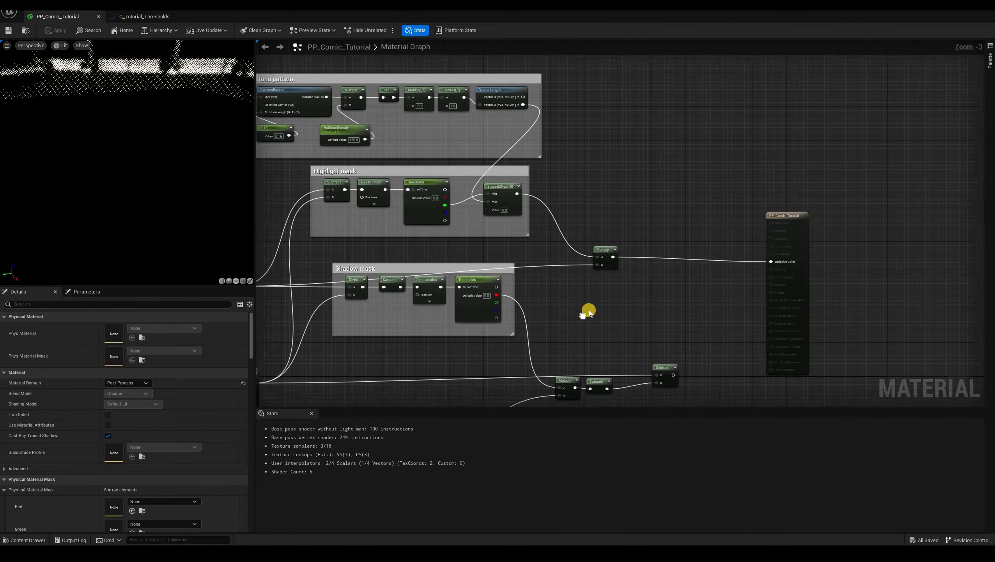
left_click_drag(592, 312, 592, 310)
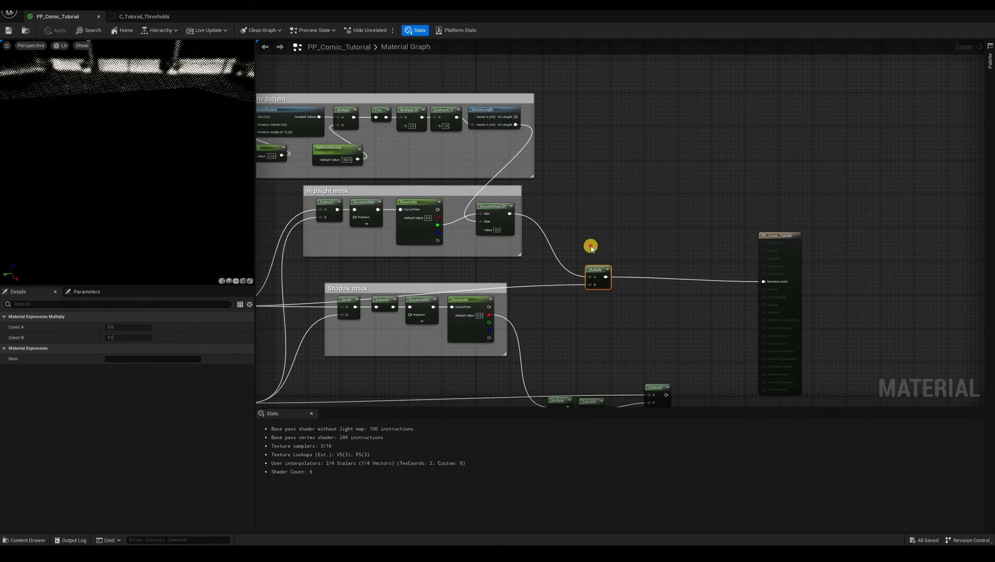
key("Delete")
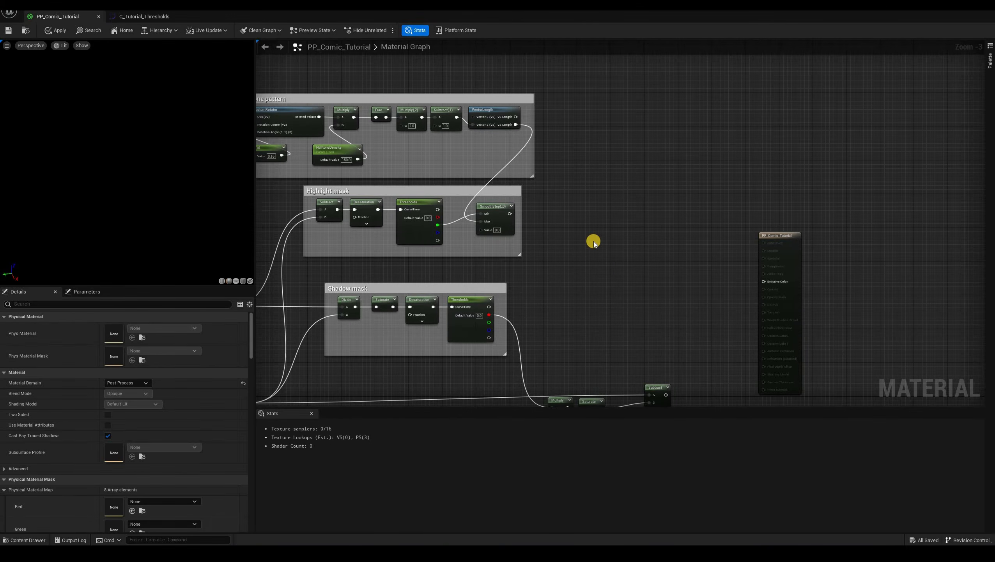
Add a SceneTexture node beside the Halftone pattern group and set its Scene Texture Id to CustomStencil.
right_click_drag(594, 242, 607, 291)
right_click(625, 366)
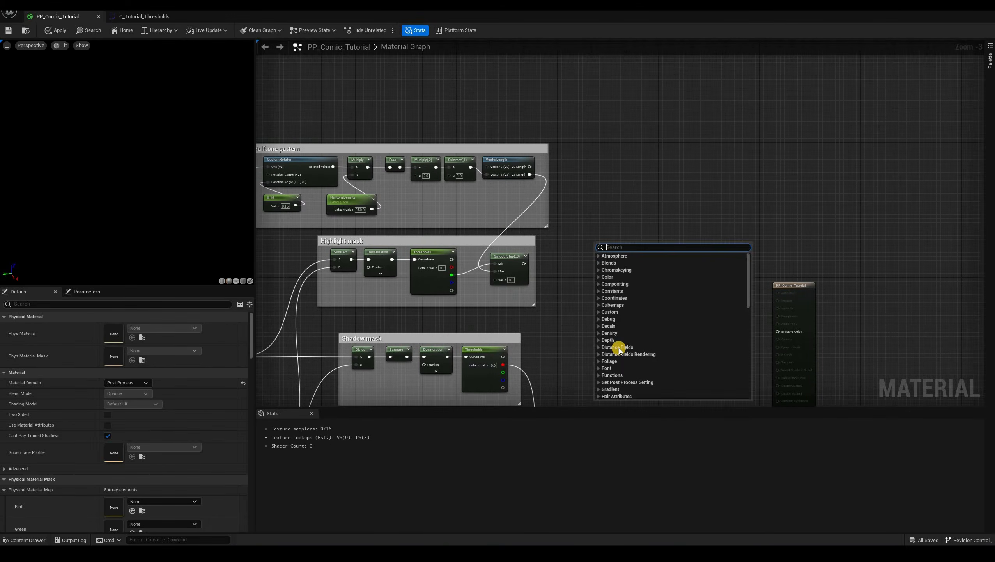
type("sce")
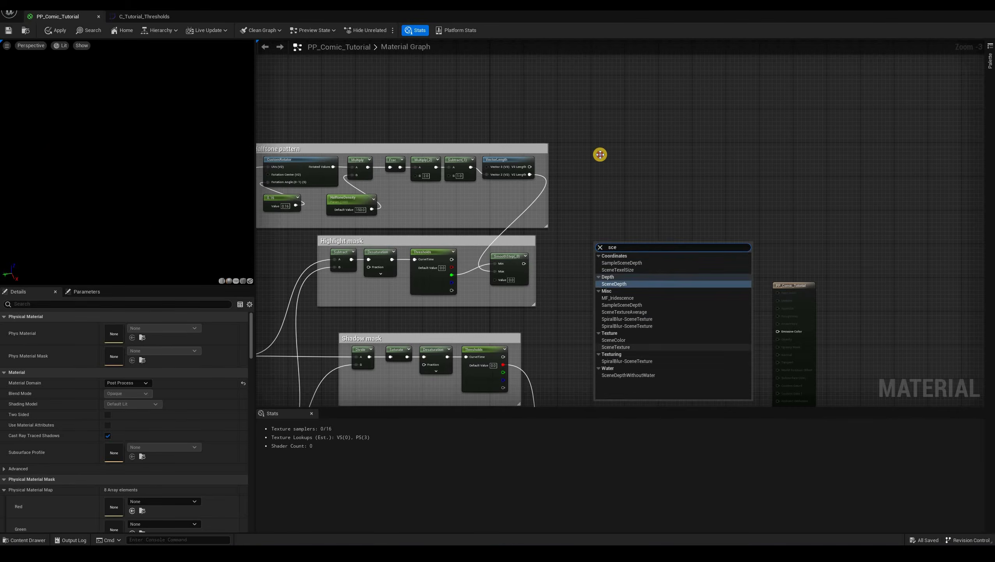
left_click(617, 347)
left_click_drag(619, 245, 600, 155)
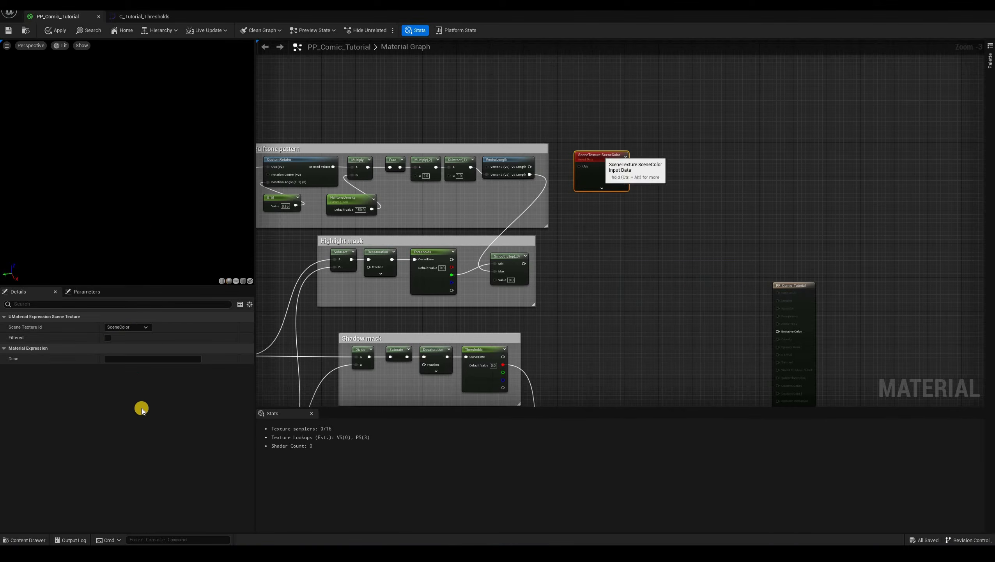
left_click(129, 327)
scroll(131, 393, "down", 4)
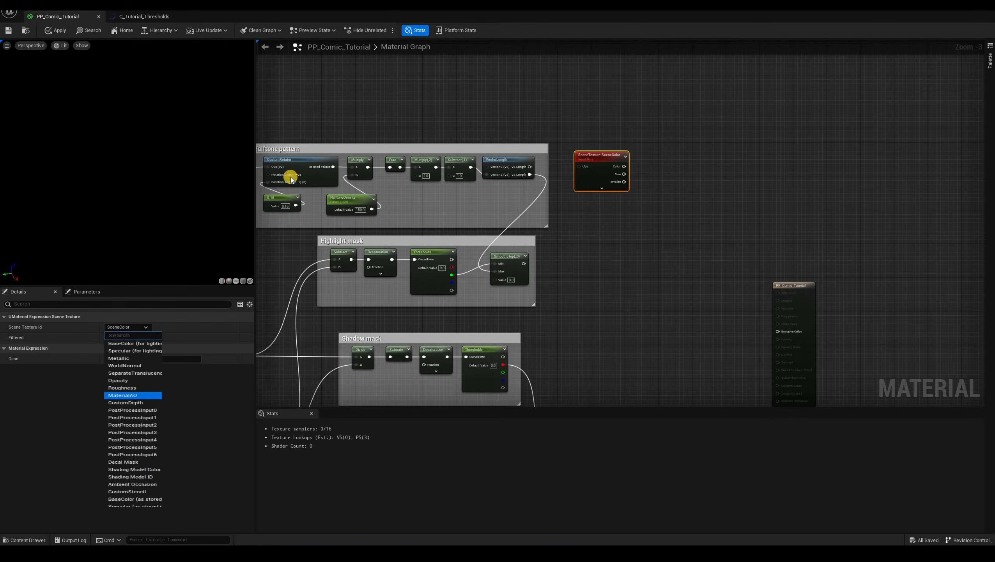
left_click(132, 466)
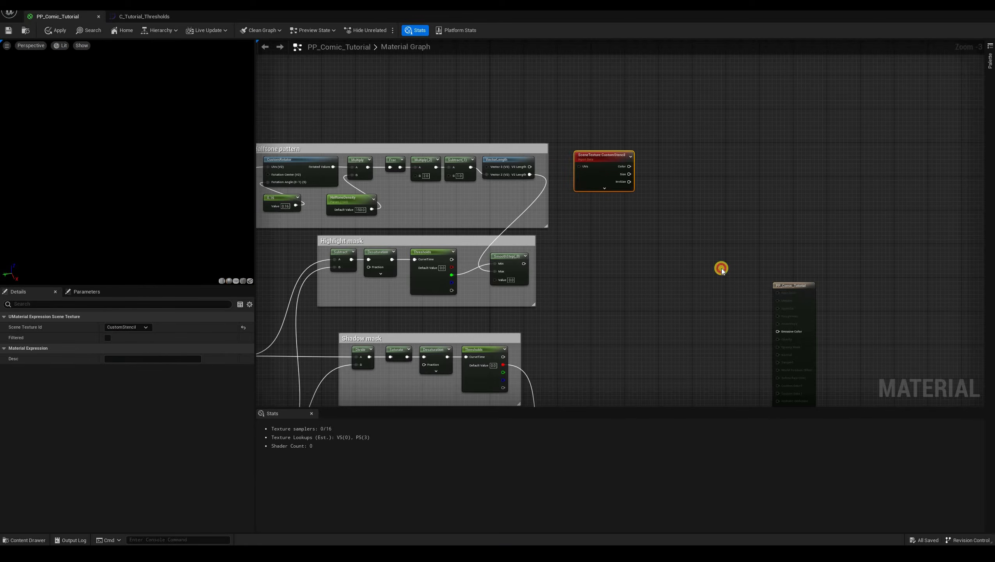
Connect the CustomStencil Color output to the material's Emissive Color and apply the material.
right_click_drag(655, 271, 612, 202)
mouse_move(585, 97)
left_mouse_down()
mouse_move(605, 103)
mouse_move(740, 286)
mouse_move(734, 262)
left_mouse_up()
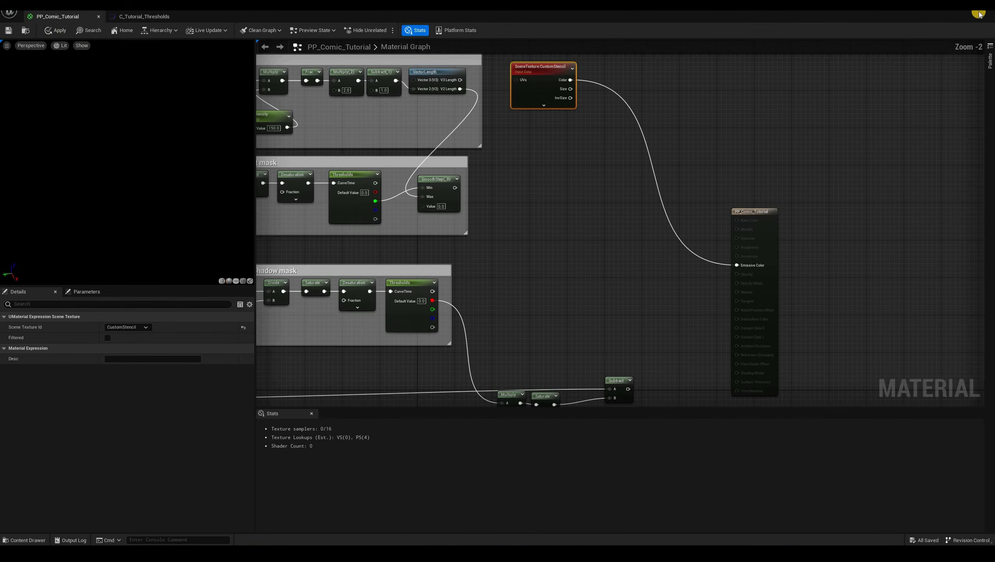
left_click(55, 31)
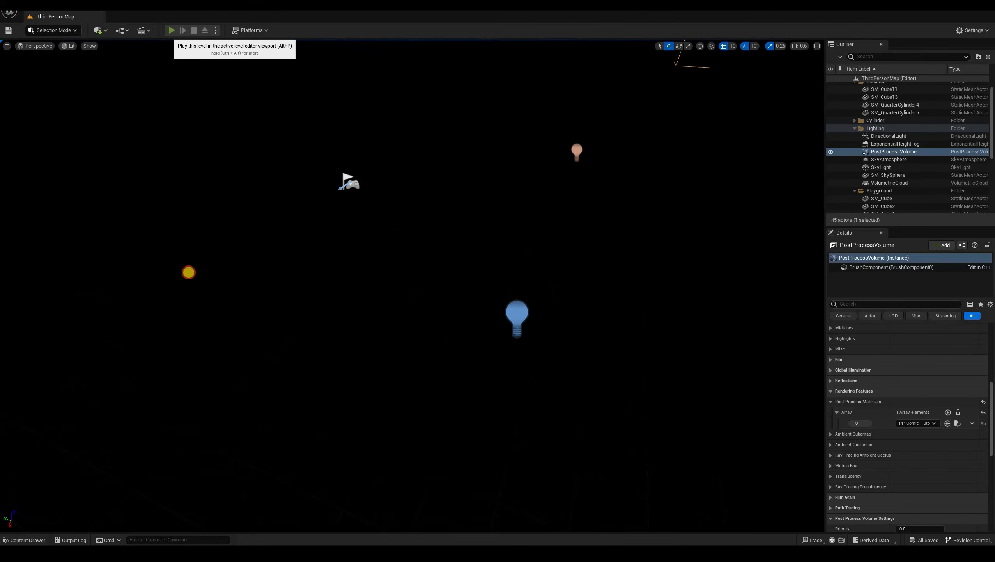
Play the level, run the character around to check its stencil mask, and stop the session.
left_click(171, 30)
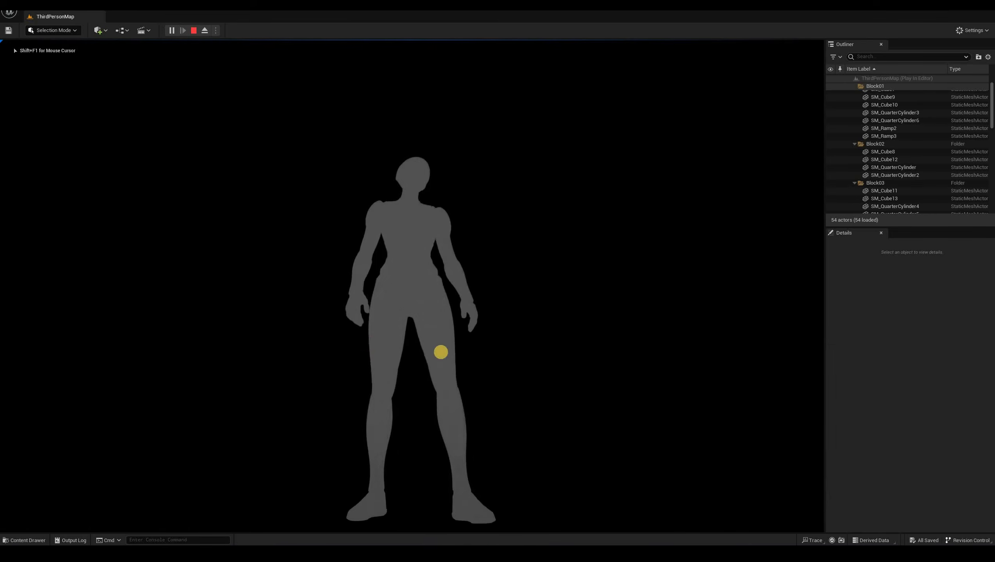
key("w")
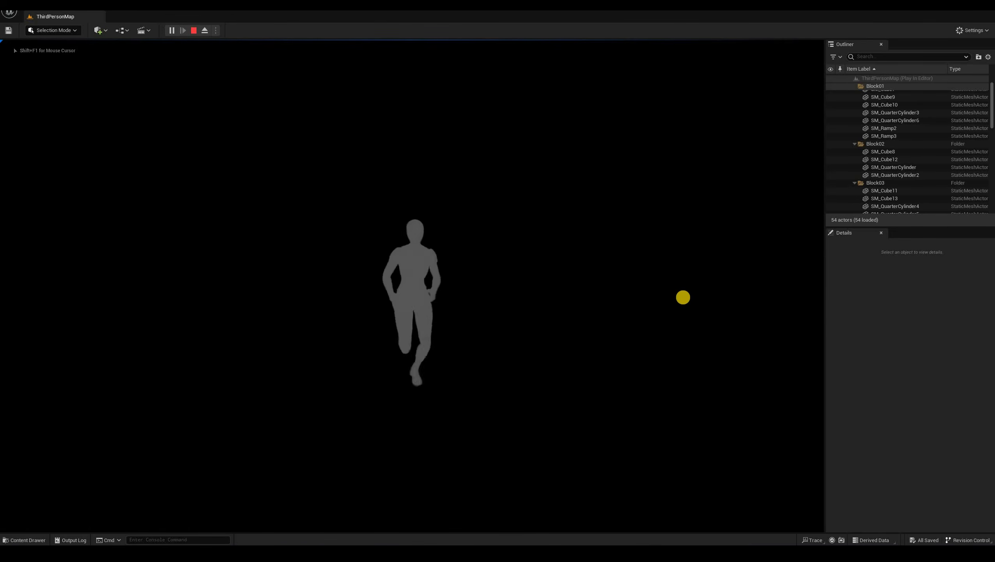
key("a")
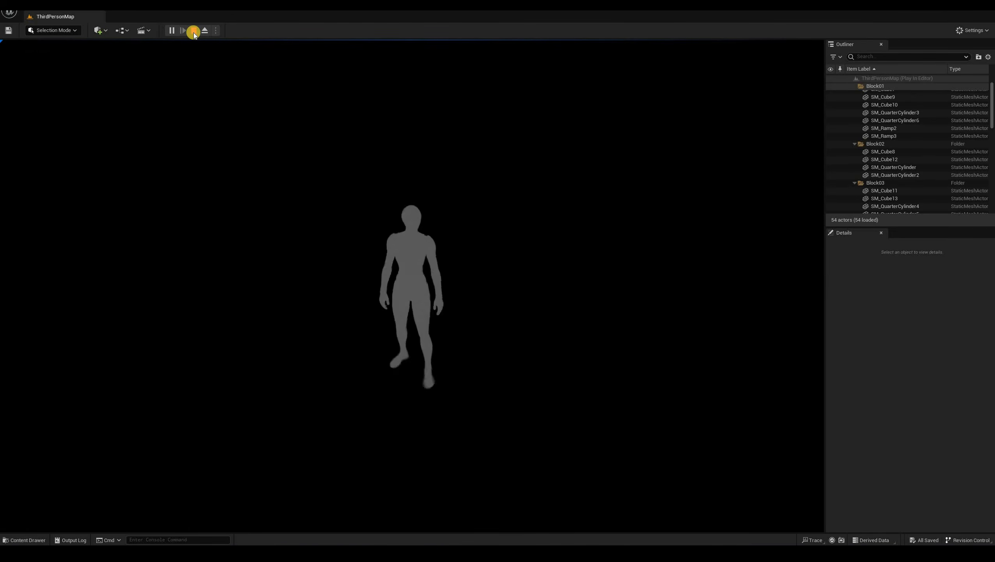
key("shift+F1")
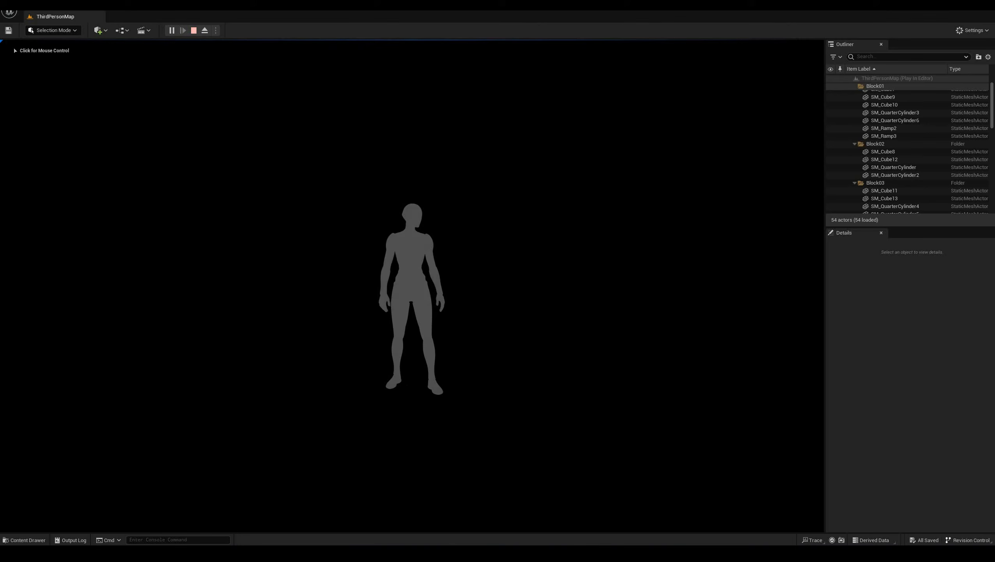
key("Escape")
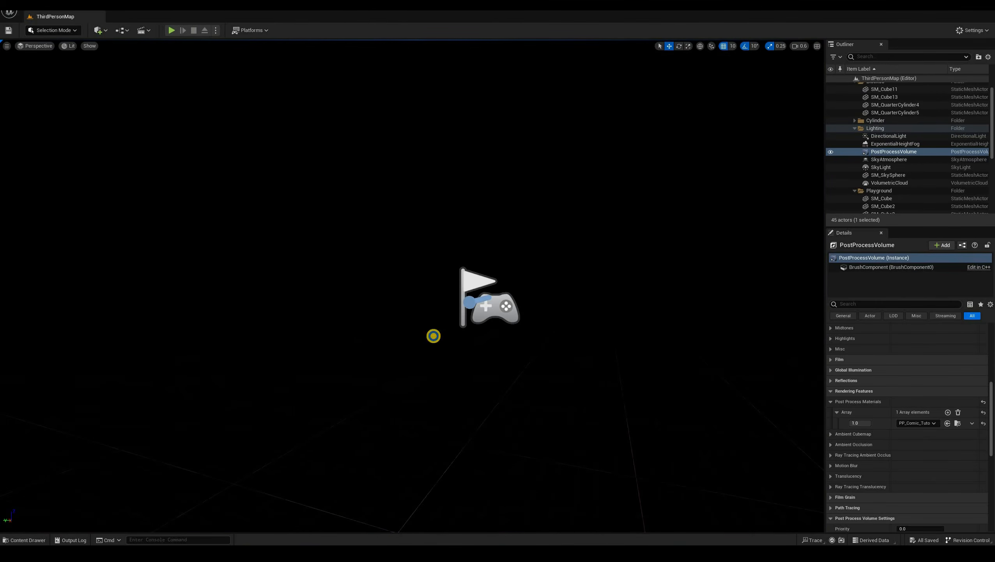
Return to the PP_Comic_Tutorial graph and move the material output node farther away from the CustomStencil node.
key("super+5")
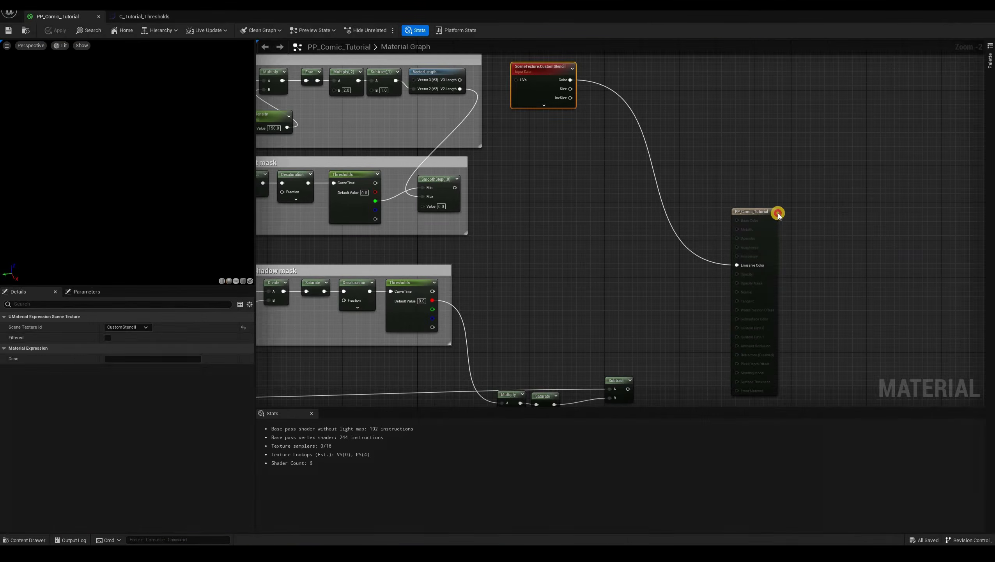
left_click(778, 213)
right_click_drag(568, 251, 477, 311)
left_click_drag(665, 271, 773, 196)
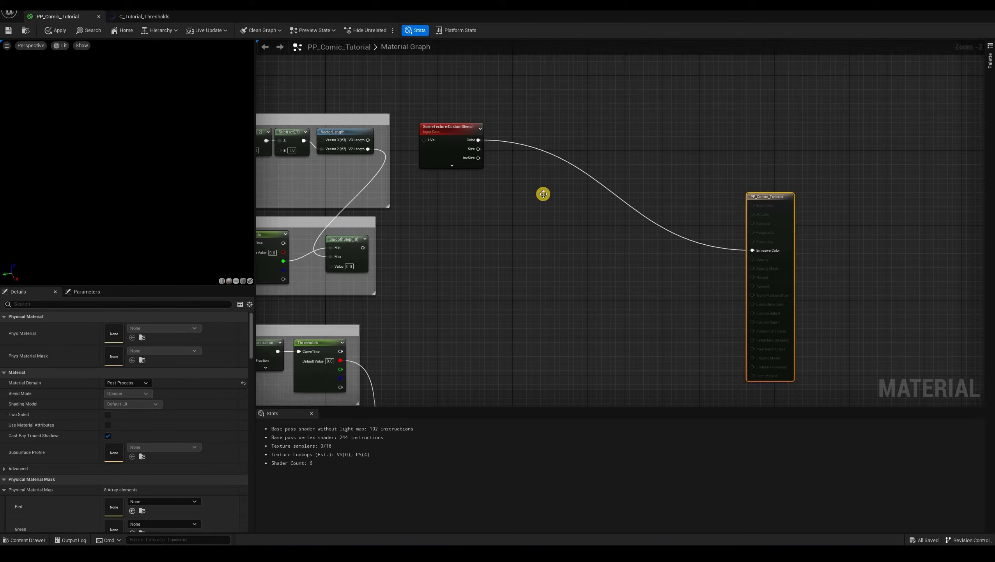
right_click_drag(543, 194, 503, 278)
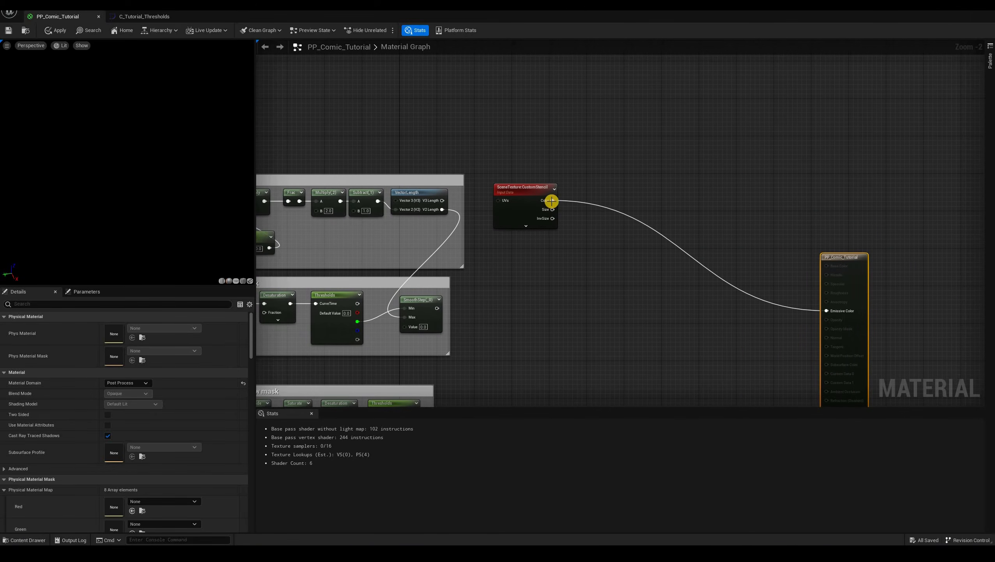
Add a OneMinus node fed by the CustomStencil Color output and place it above that node.
left_click(582, 136)
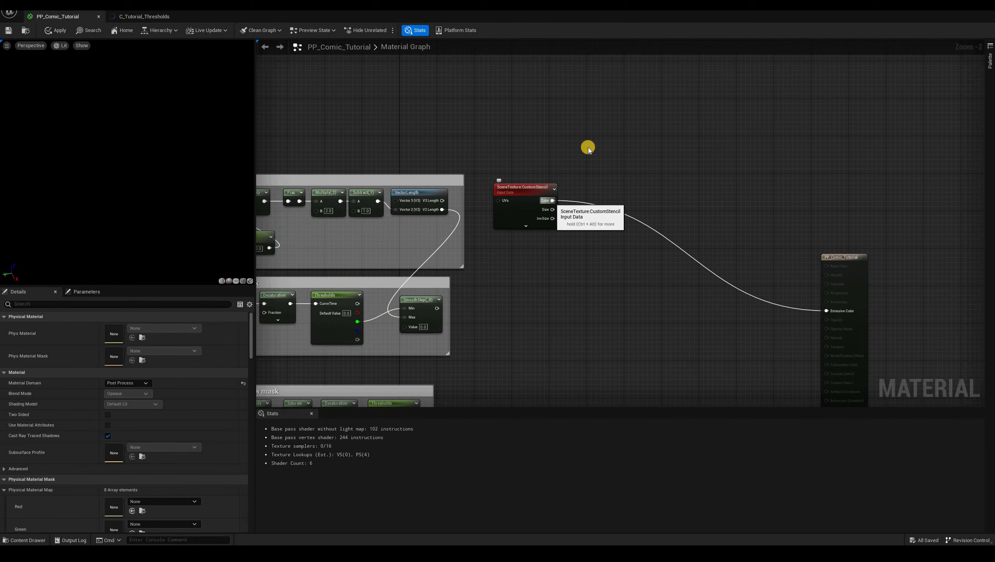
left_click_drag(552, 200, 589, 149)
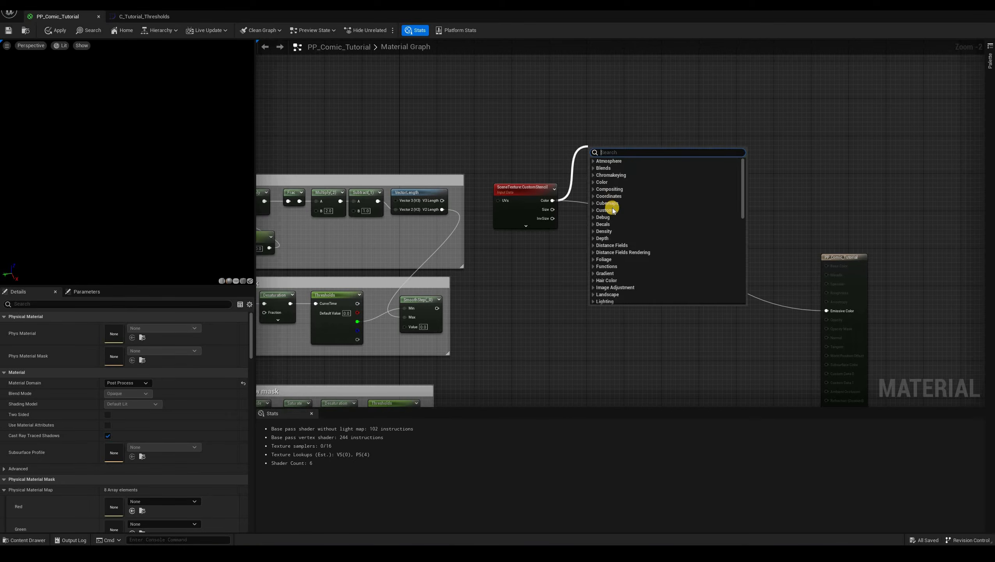
type("one")
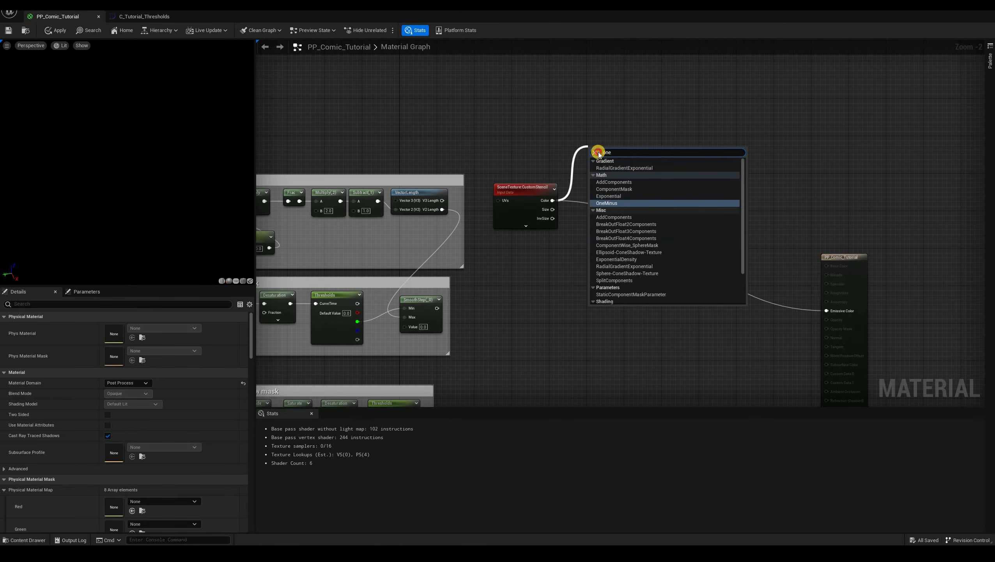
key("Return")
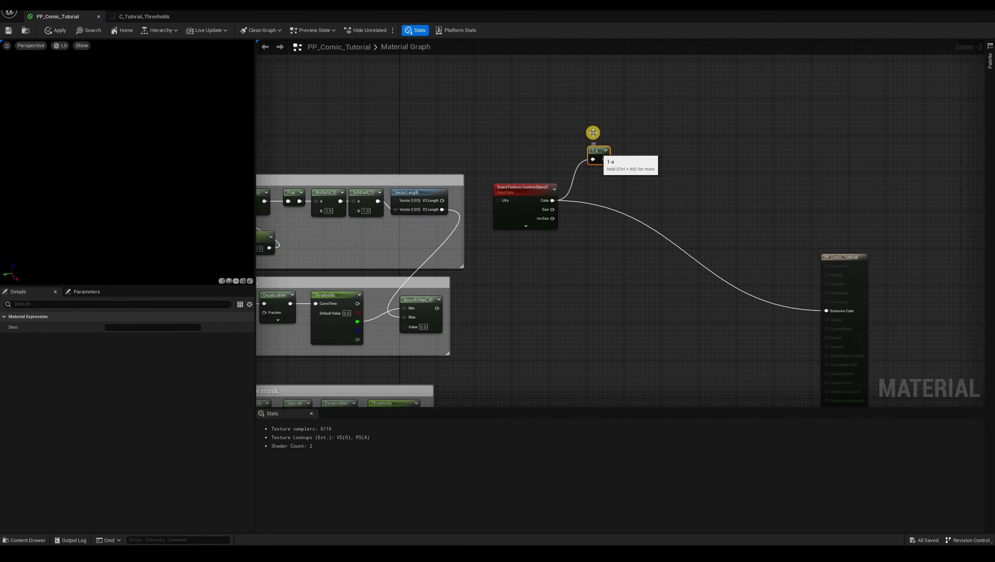
left_click_drag(602, 150, 589, 132)
left_click(586, 137)
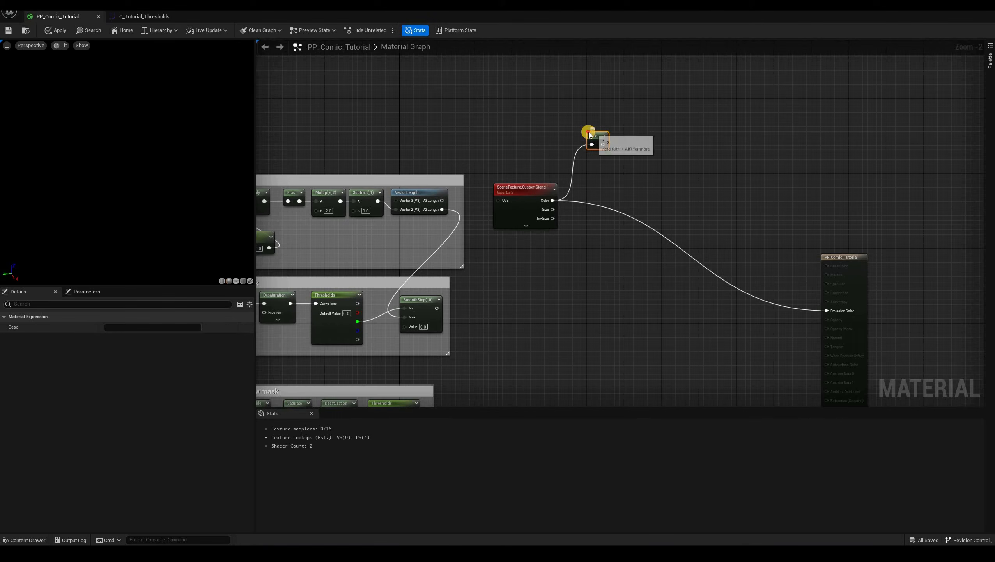
left_click(691, 265)
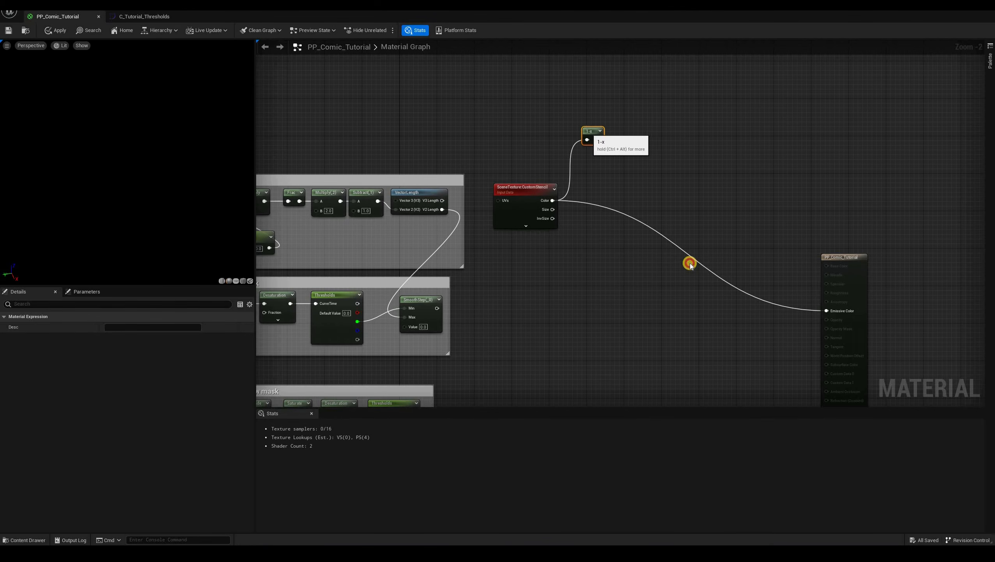
right_click_drag(616, 182, 738, 133)
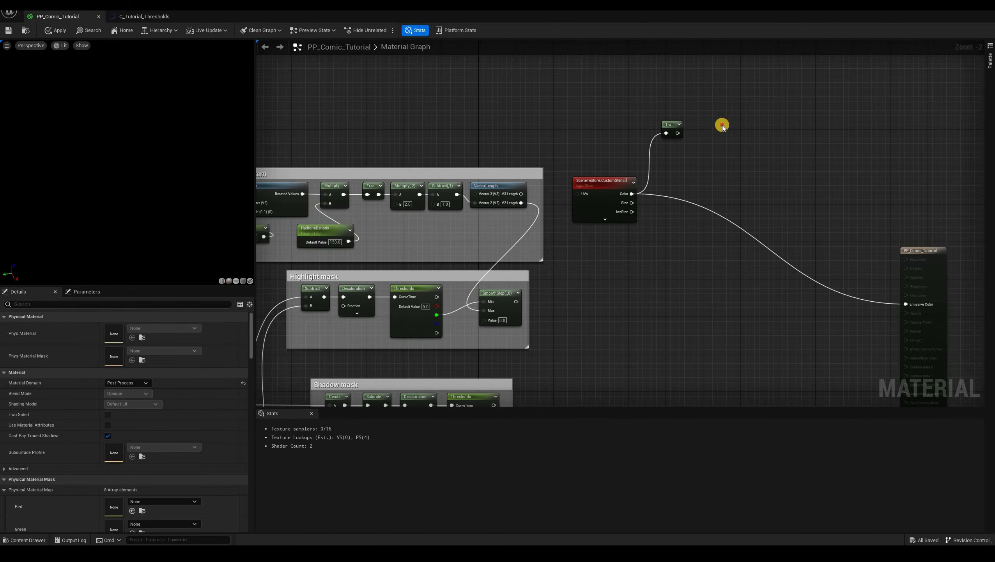
Add two Multiply nodes, feeding input A of one from OneMinus and of the other from the CustomStencil Color output.
left_click(706, 131)
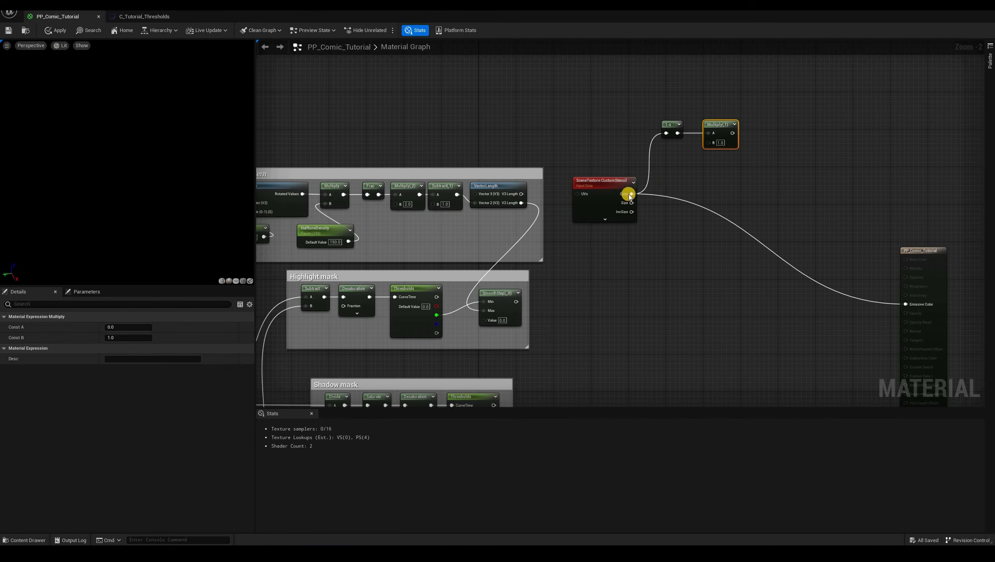
left_click(721, 184)
left_click(715, 205)
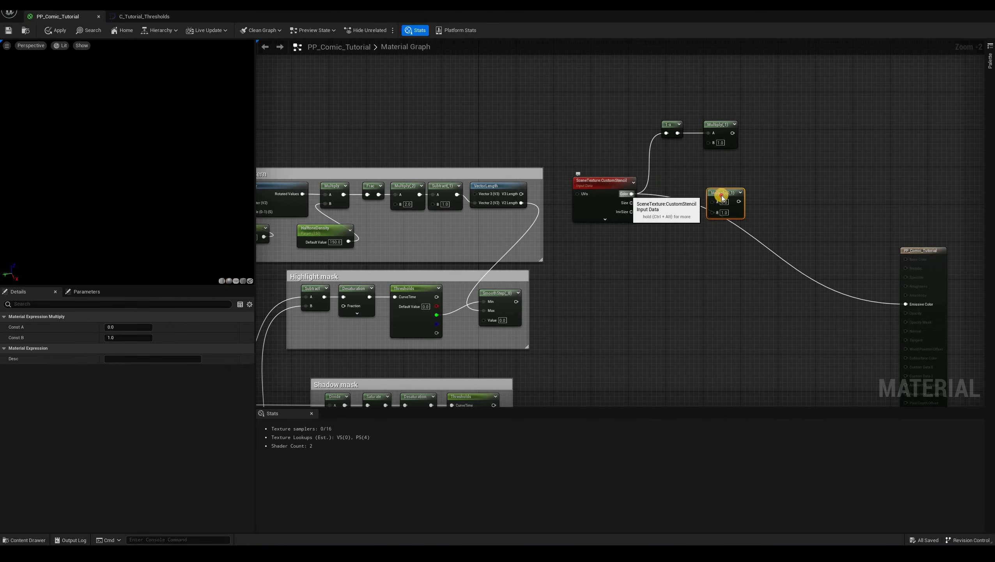
left_click_drag(632, 194, 714, 208)
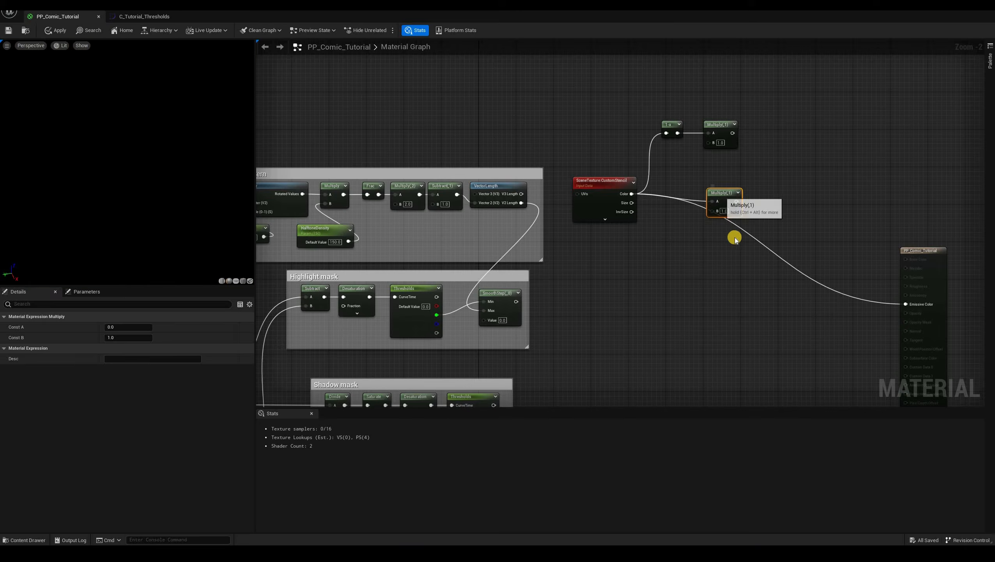
left_click(781, 248)
Add a Max node fed by the Subtract output of the Highlight mask group and set its B value to 0.
right_click_drag(783, 247, 820, 213)
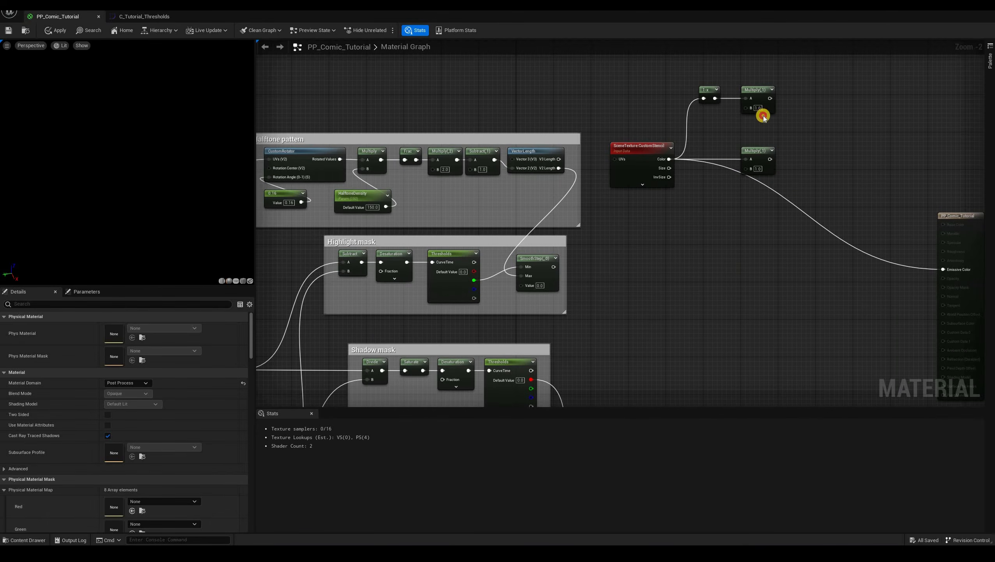
right_click_drag(785, 119, 814, 85)
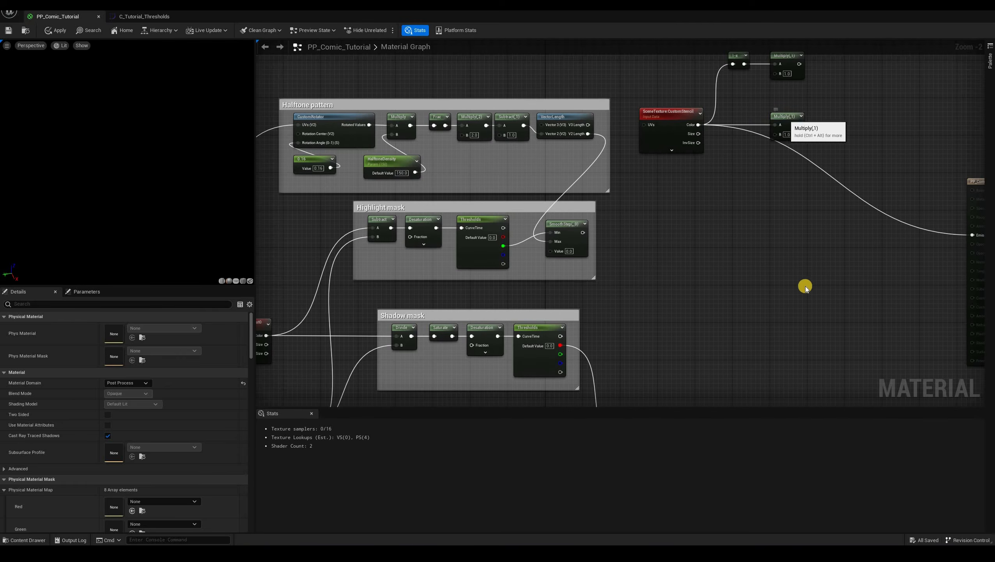
left_click(786, 126)
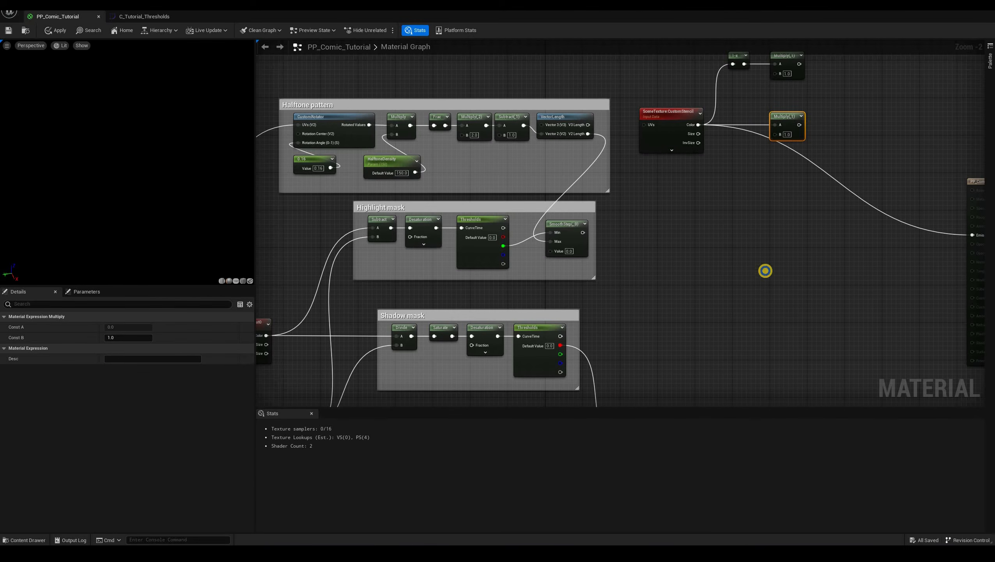
right_click_drag(748, 278, 771, 274)
right_click_drag(412, 243, 415, 222)
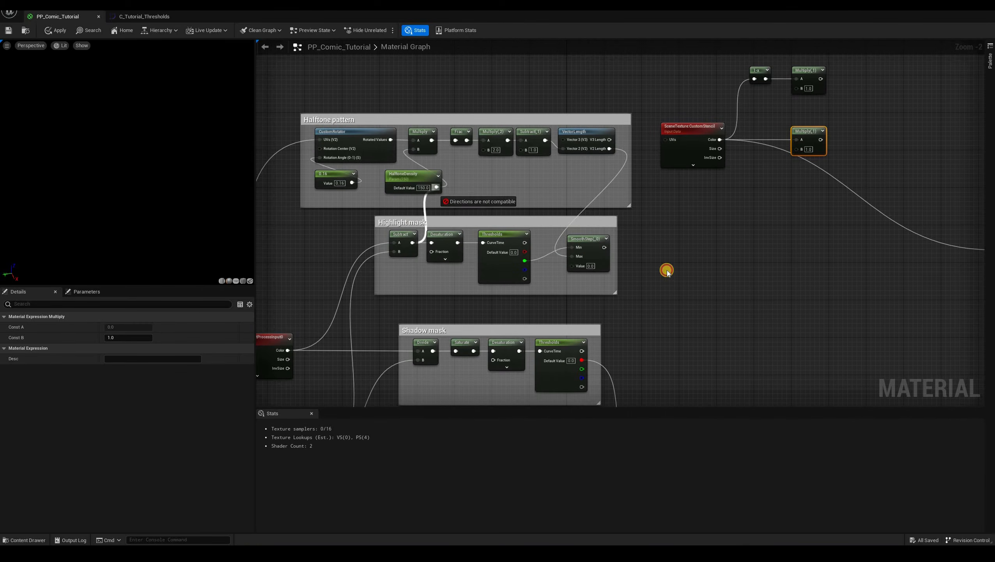
left_click_drag(413, 242, 691, 287)
type("m")
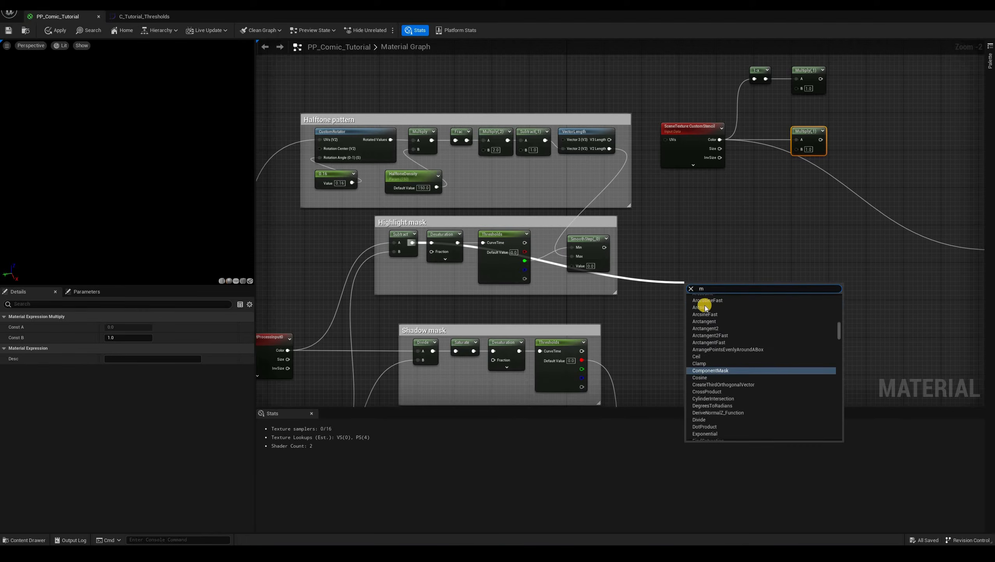
type("ax")
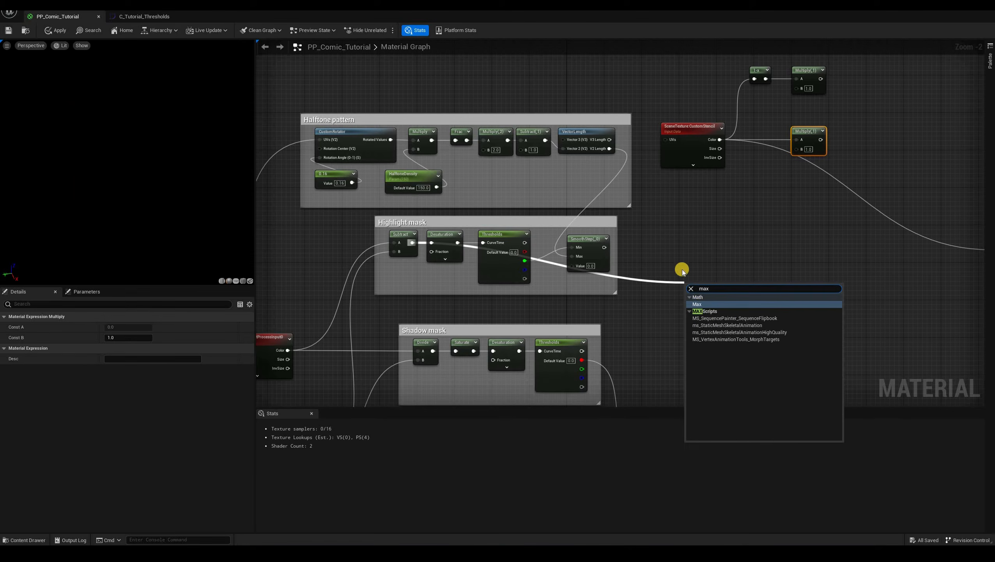
left_click(697, 304)
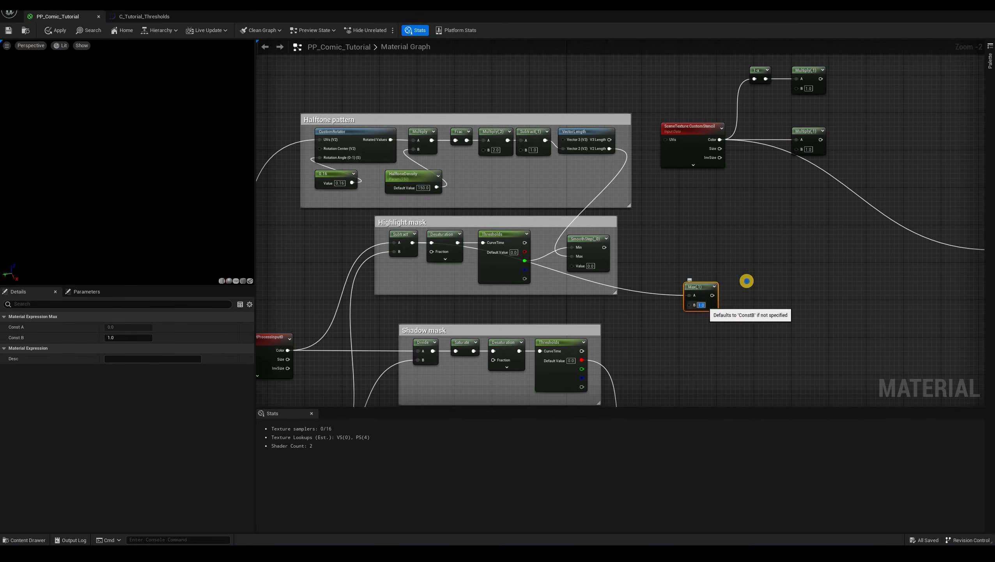
type("0")
key("Return")
left_click(722, 297)
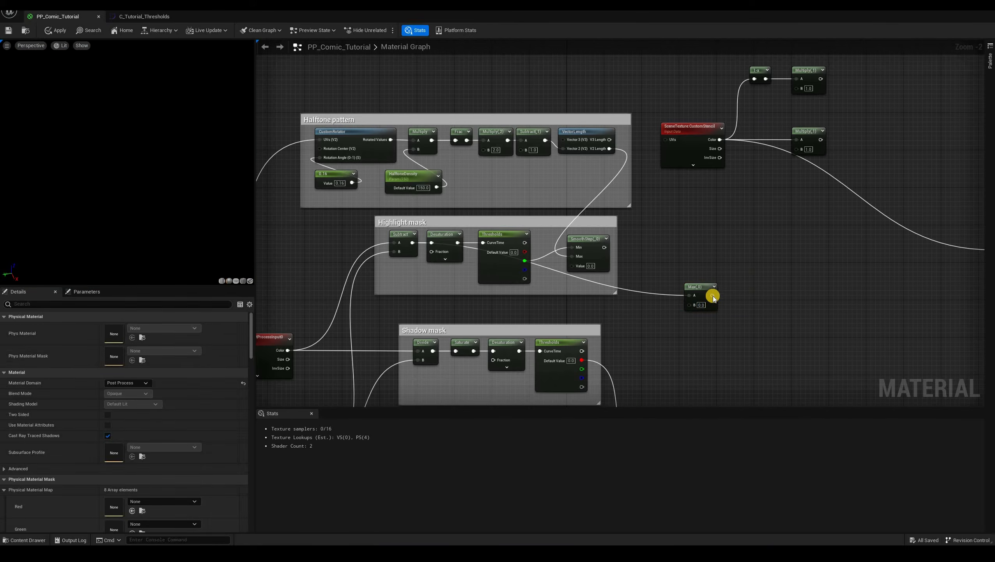
Connect SmoothStep to input B of the lower Multiply and the repositioned Max node to input B of the OneMinus-fed Multiply.
right_click_drag(729, 298, 683, 308)
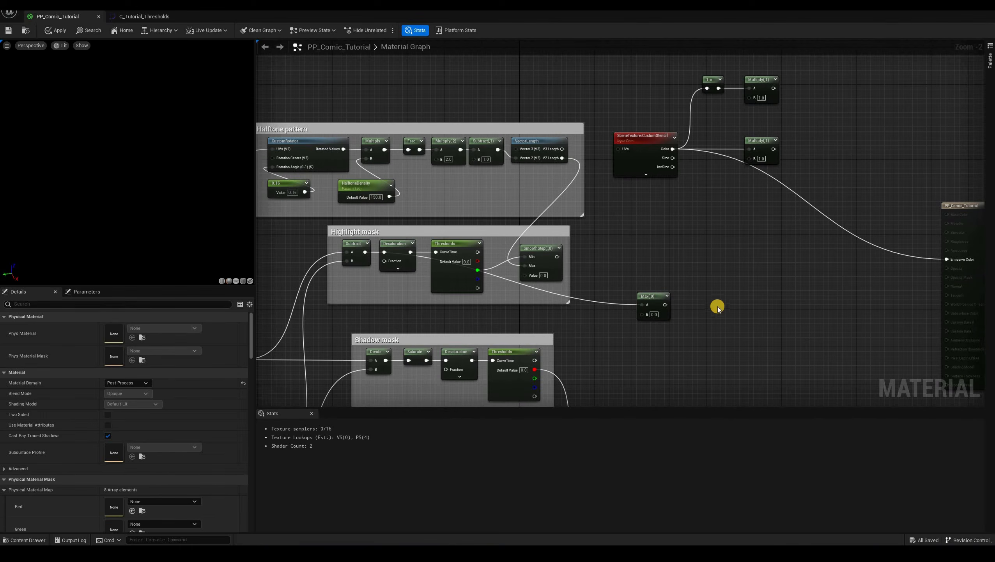
left_click_drag(649, 296, 769, 246)
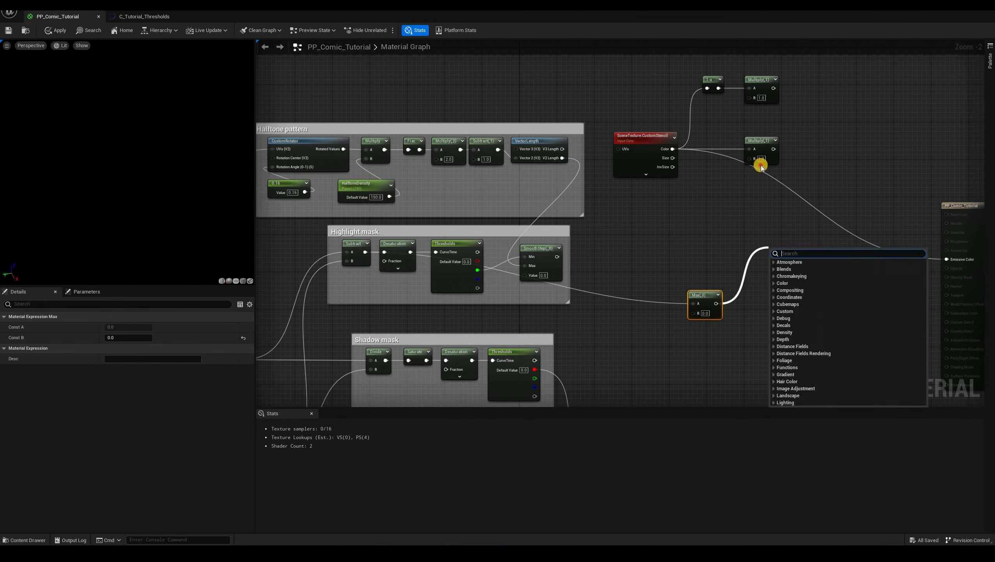
left_click(735, 236)
left_click_drag(557, 257, 773, 178)
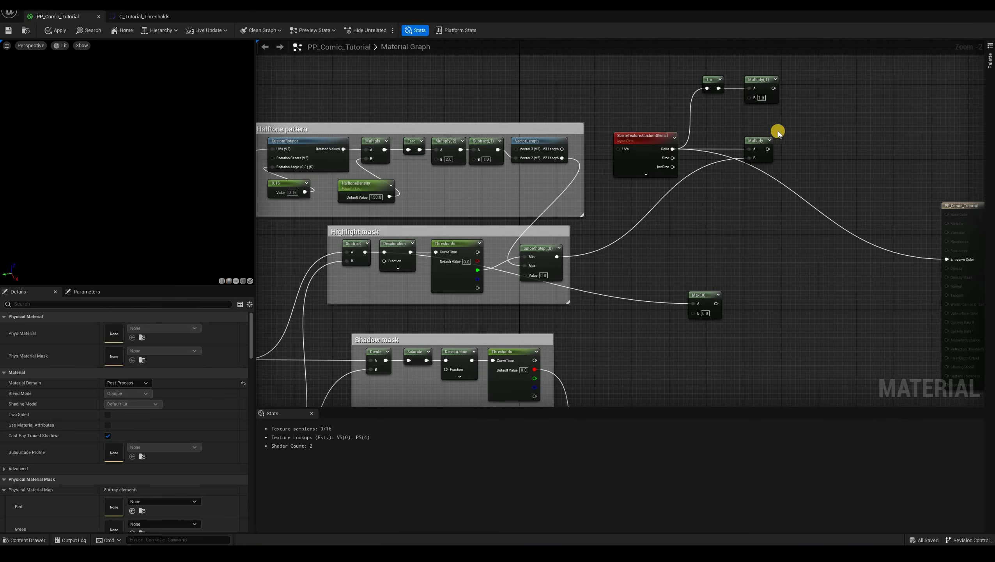
left_click_drag(716, 303, 749, 97)
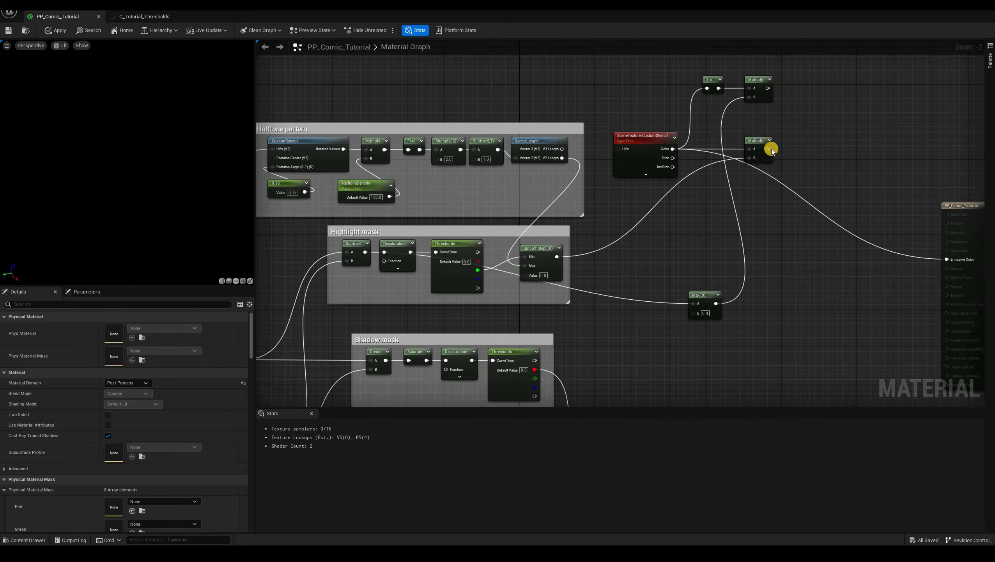
Connect the OneMinus-fed Multiply output to Emissive Color and save the material.
right_click_drag(797, 135, 747, 169)
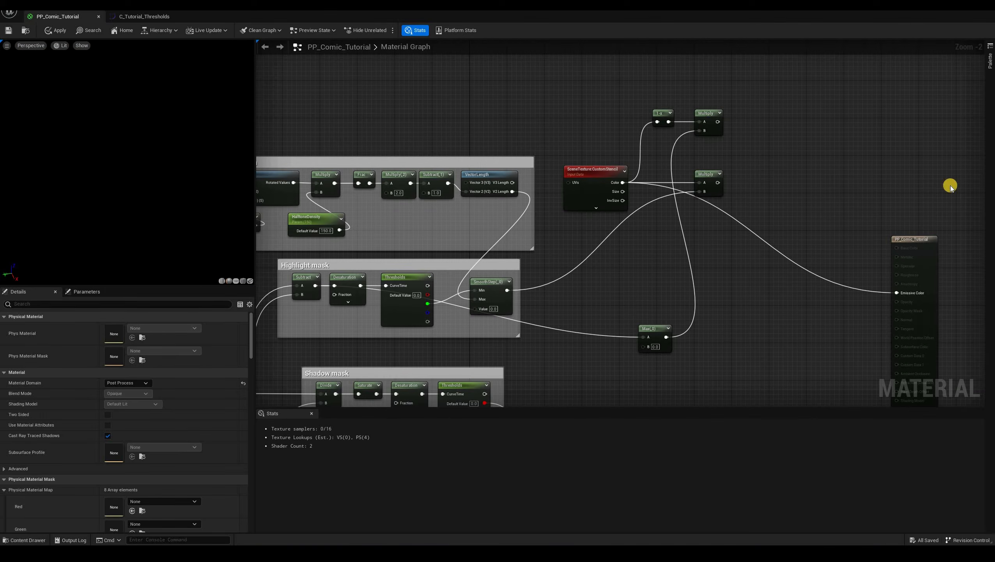
left_click_drag(718, 122, 898, 292)
left_click(6, 32)
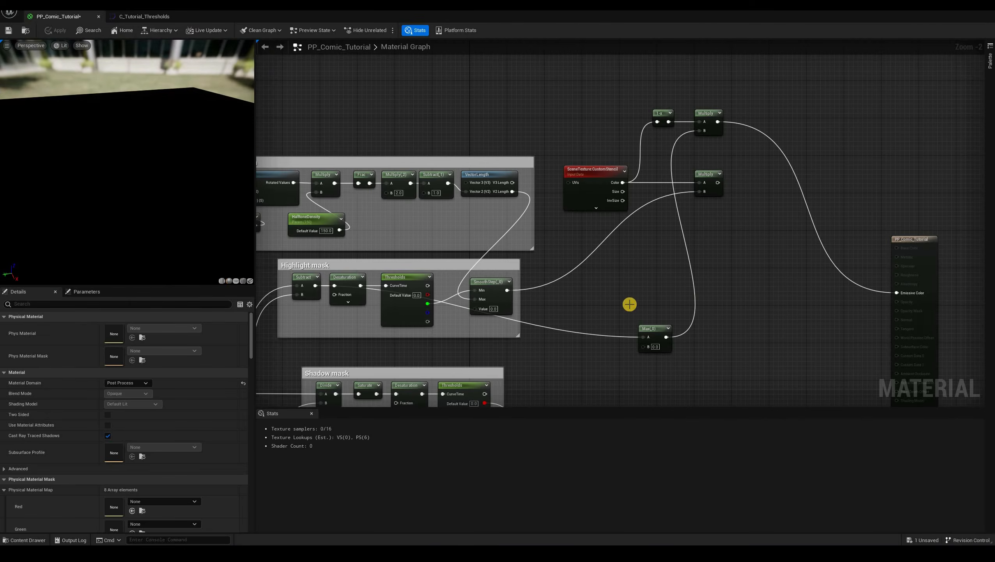
key("ctrl+s")
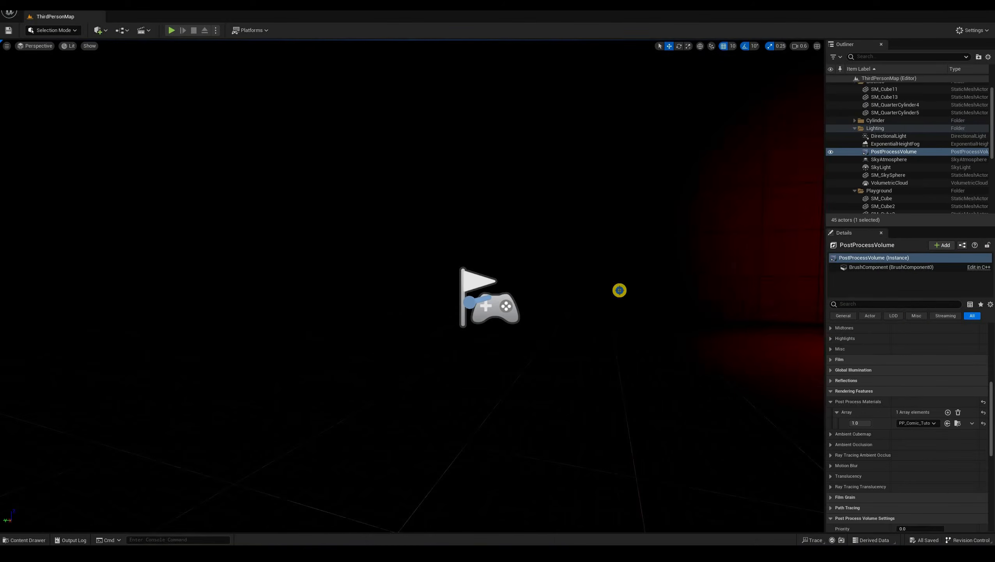
Play the level, run the character around the lit area to check the environment mask, and stop the session.
right_click_drag(619, 290, 176, 34)
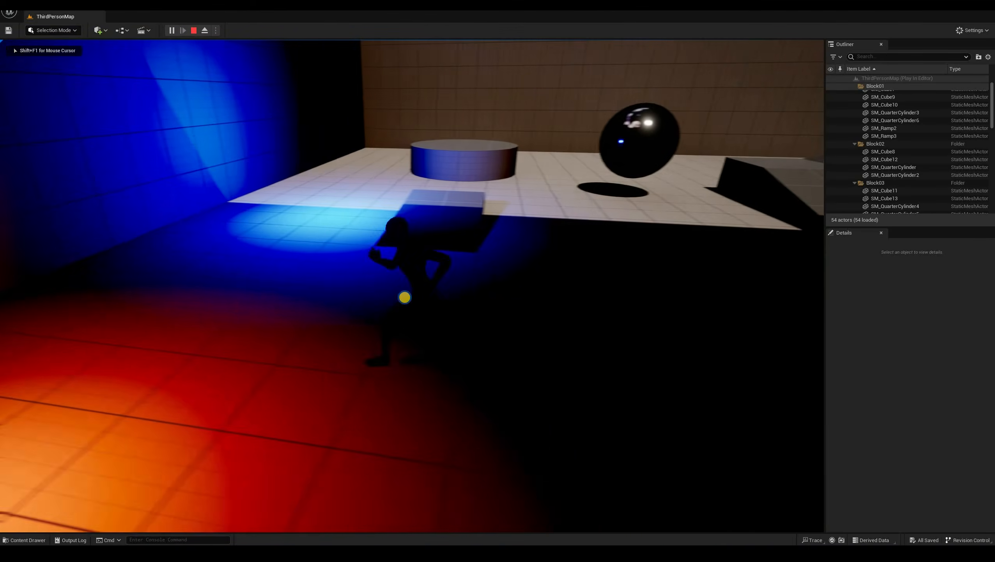
key("a")
key("s")
key("d")
key("w")
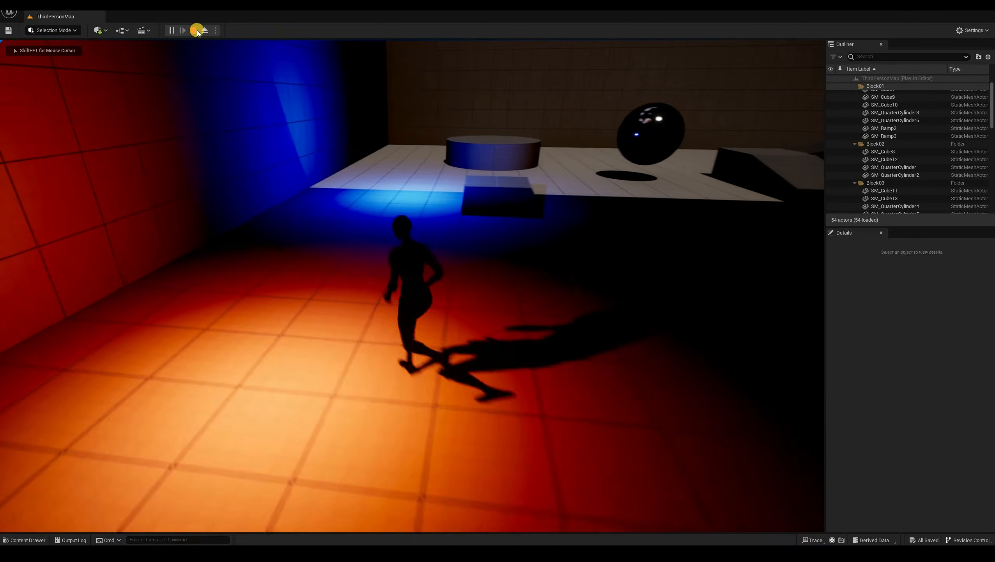
key("Escape")
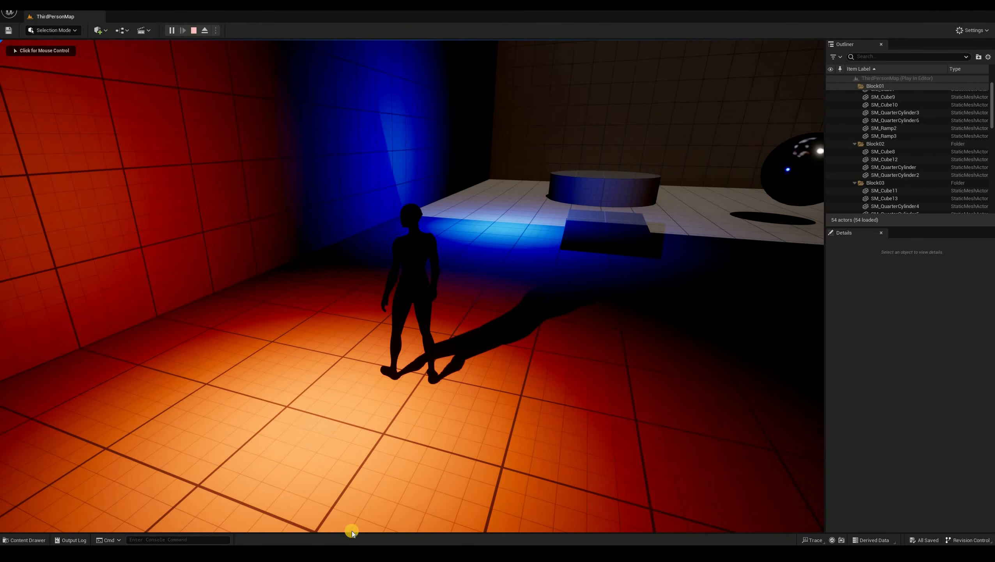
key("Escape")
Return to the PP_Comic_Tutorial graph, connect the lower Multiply output to Emissive Color, and save the material.
key("alt+Tab")
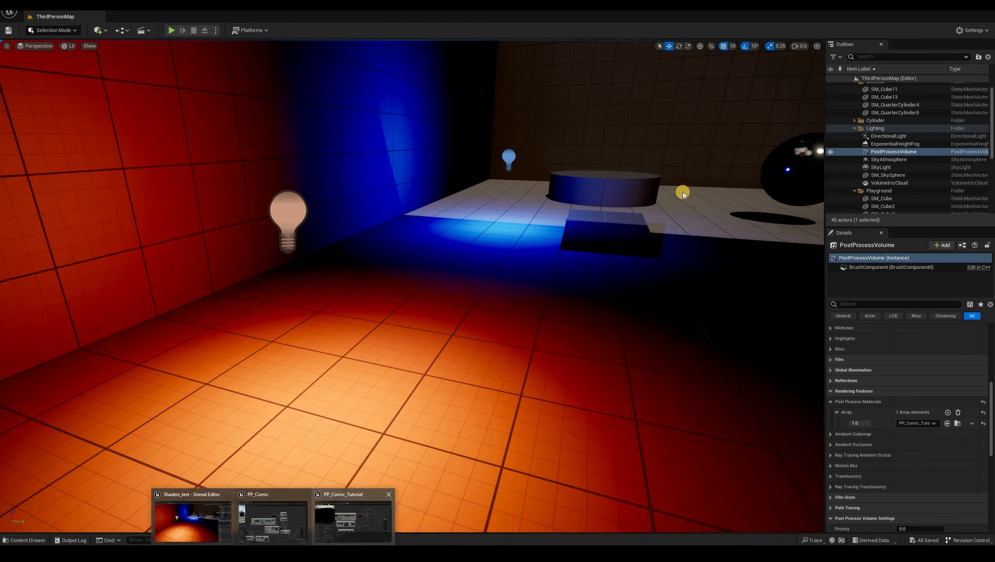
right_click_drag(875, 278, 818, 265)
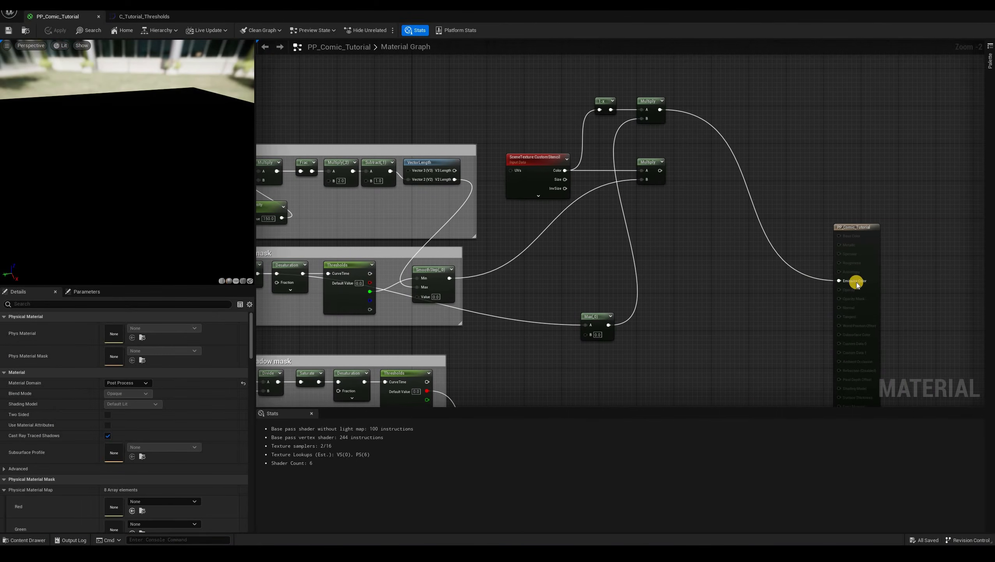
left_click_drag(660, 170, 839, 281)
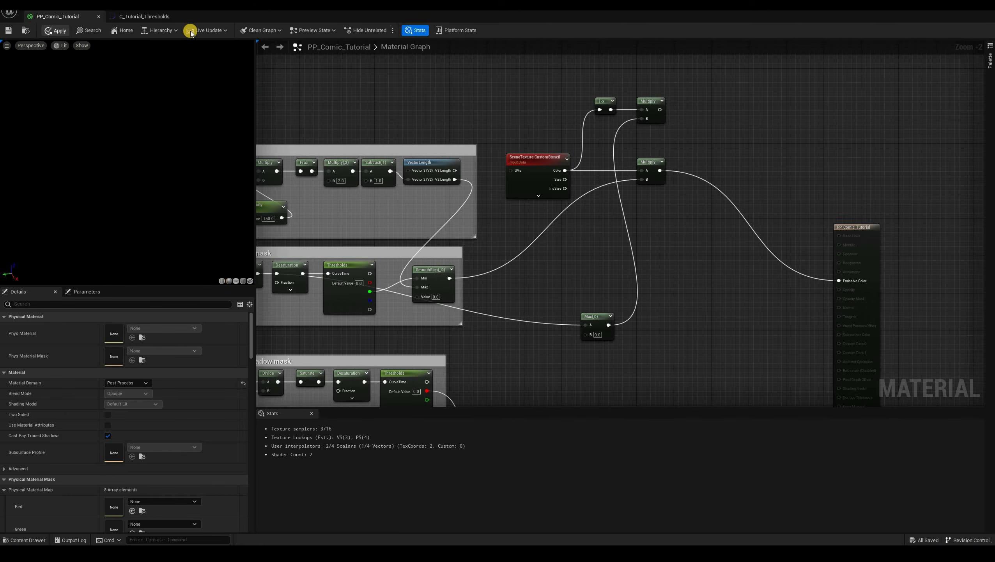
key("ctrl+s")
Play the level, check the halftone highlights on the character from several angles, and stop the session.
key("alt+Tab")
right_click_drag(204, 208, 204, 208)
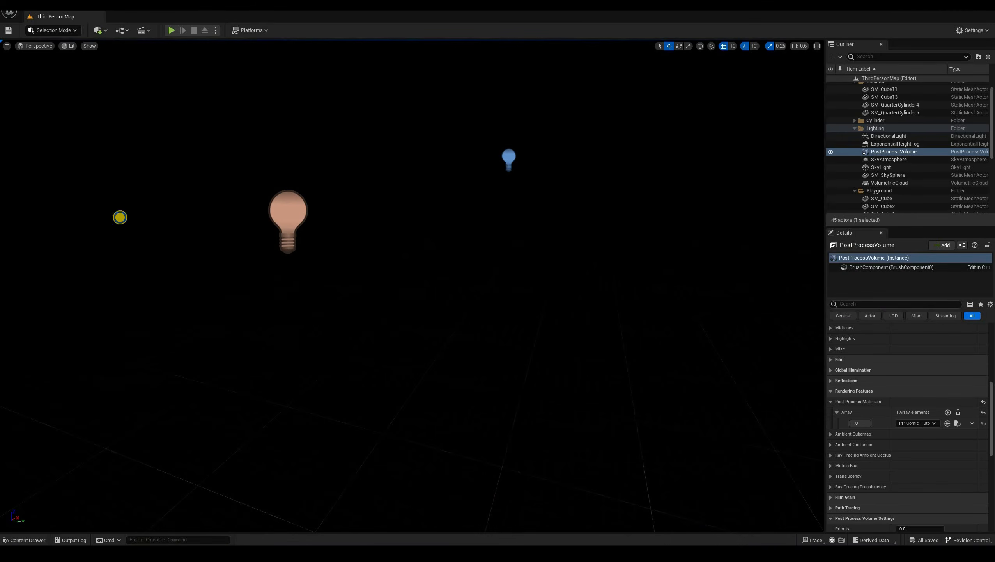
key("alt+p")
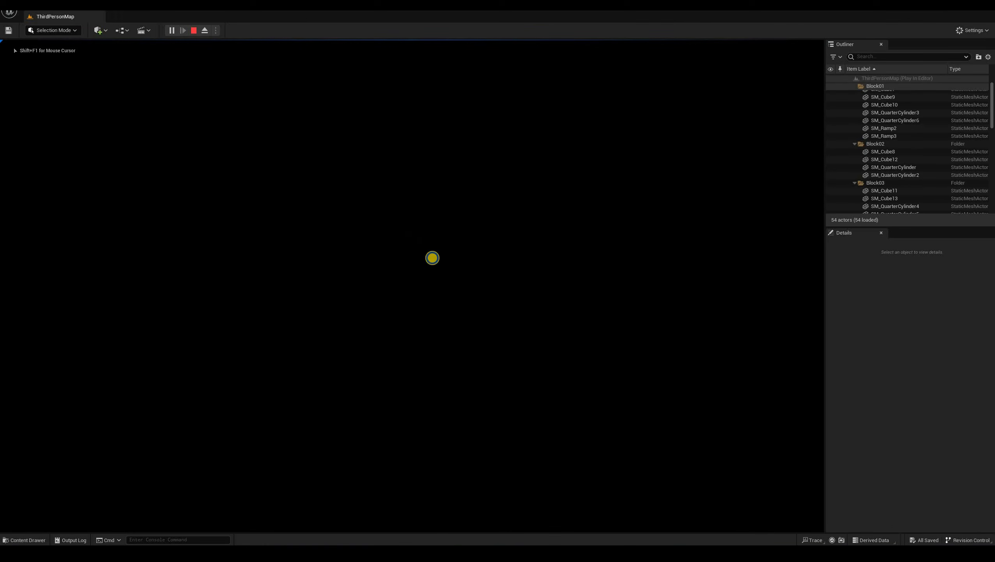
left_click(98, 253)
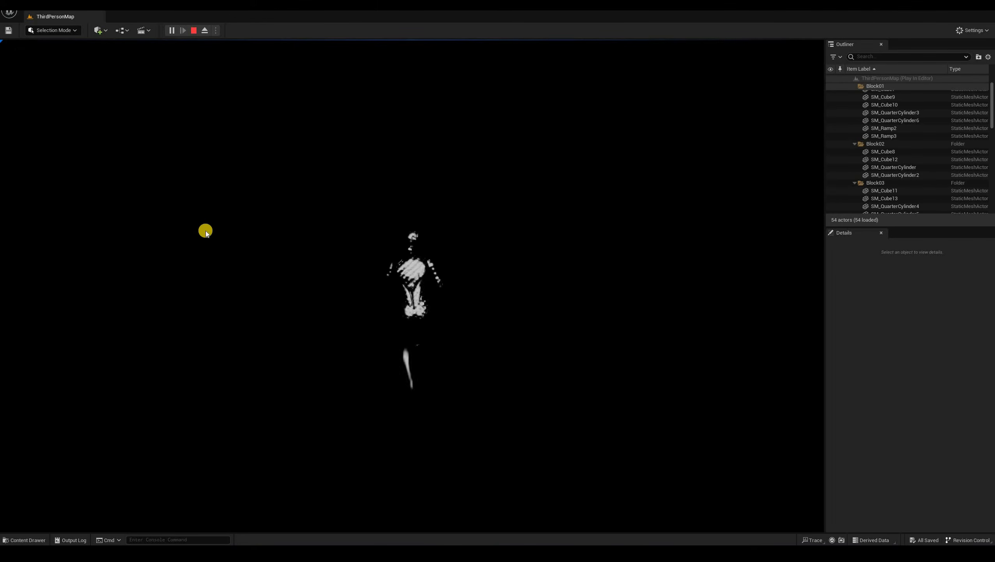
left_click(200, 110)
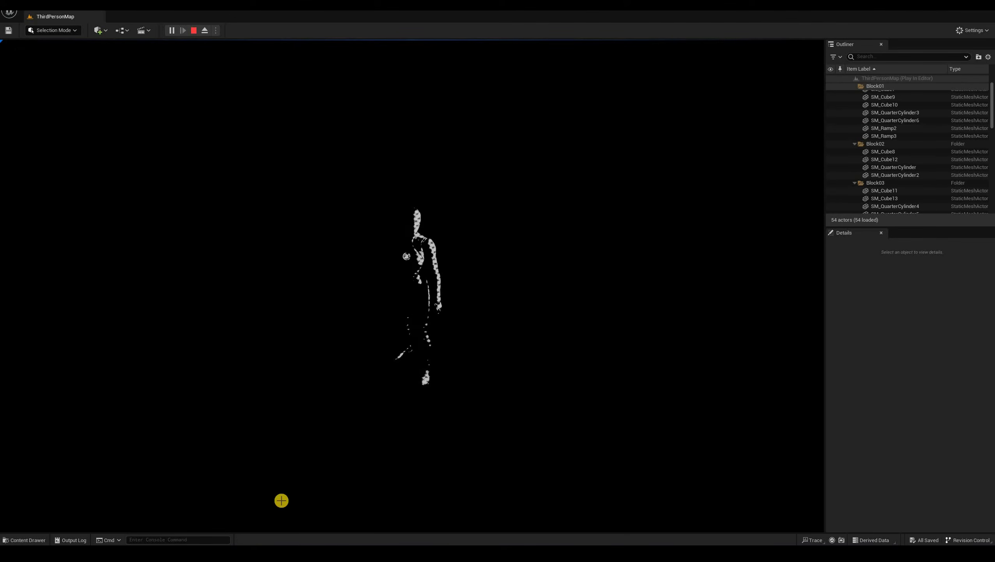
left_click(275, 551)
key("Escape")
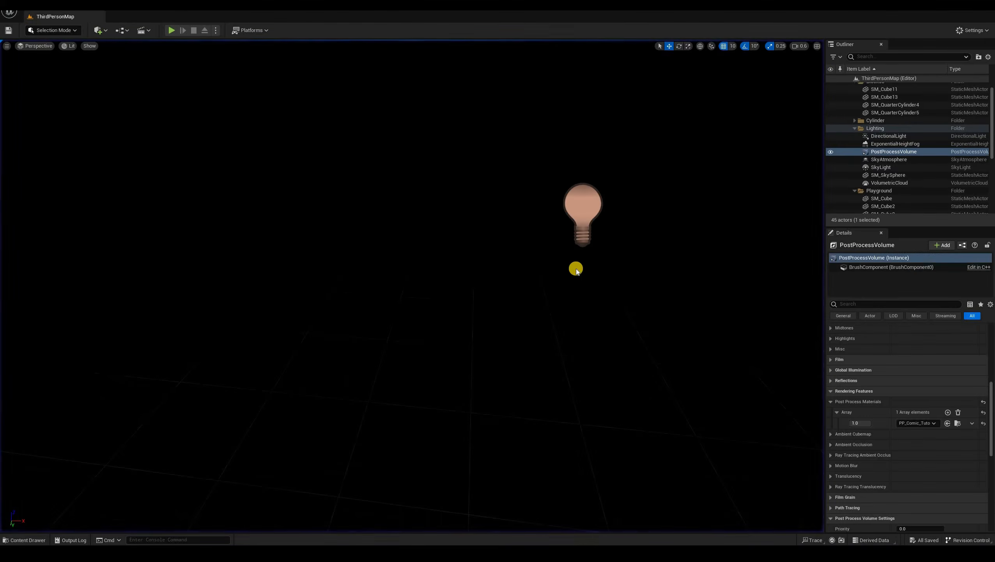
Return to the PP_Comic_Tutorial graph and add a Multiply node fed by the lower Multiply's output.
key("super+5")
key("super+5")
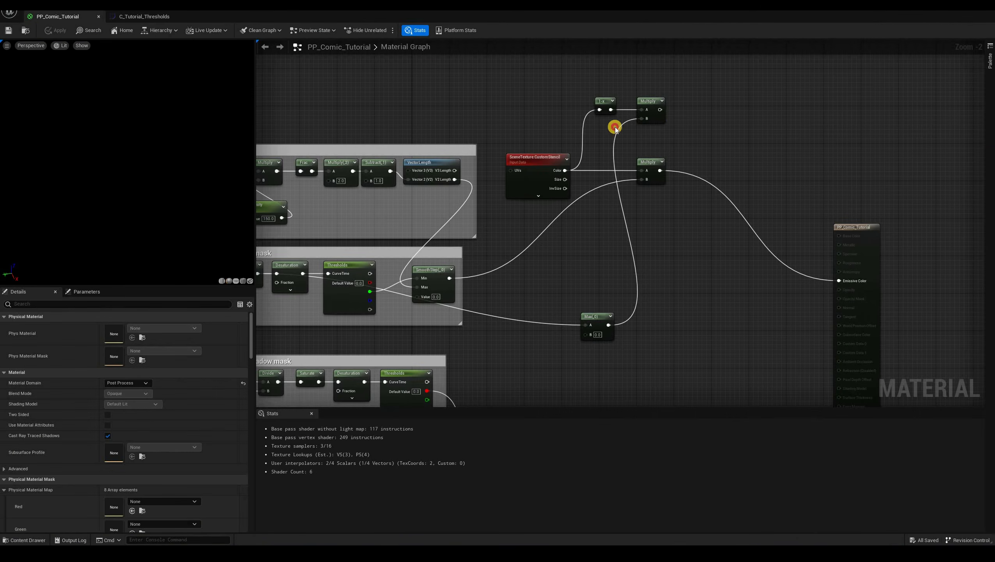
right_click_drag(657, 125, 609, 142)
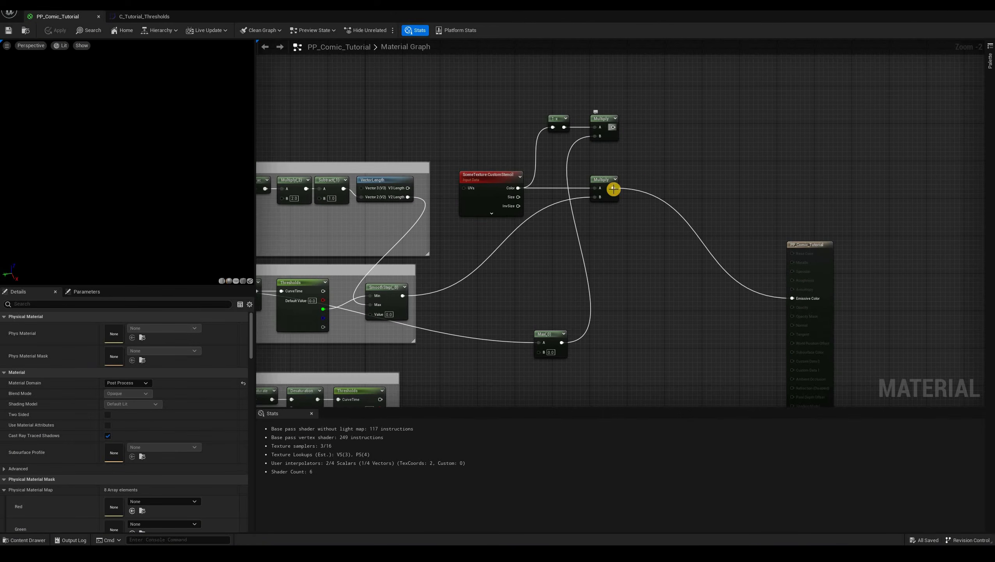
left_click_drag(613, 127, 656, 124)
left_click(650, 183)
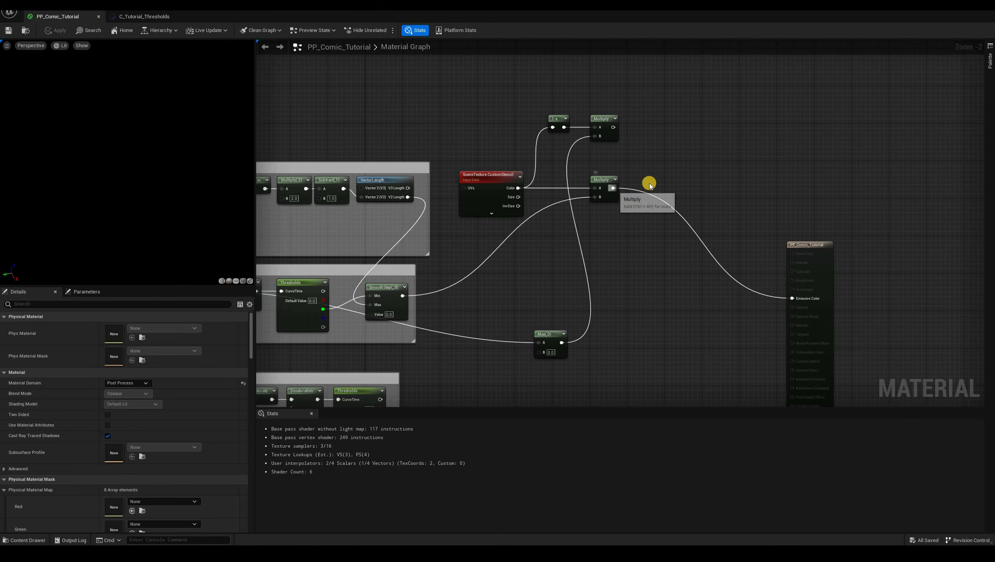
left_click_drag(613, 188, 649, 183)
type("mul")
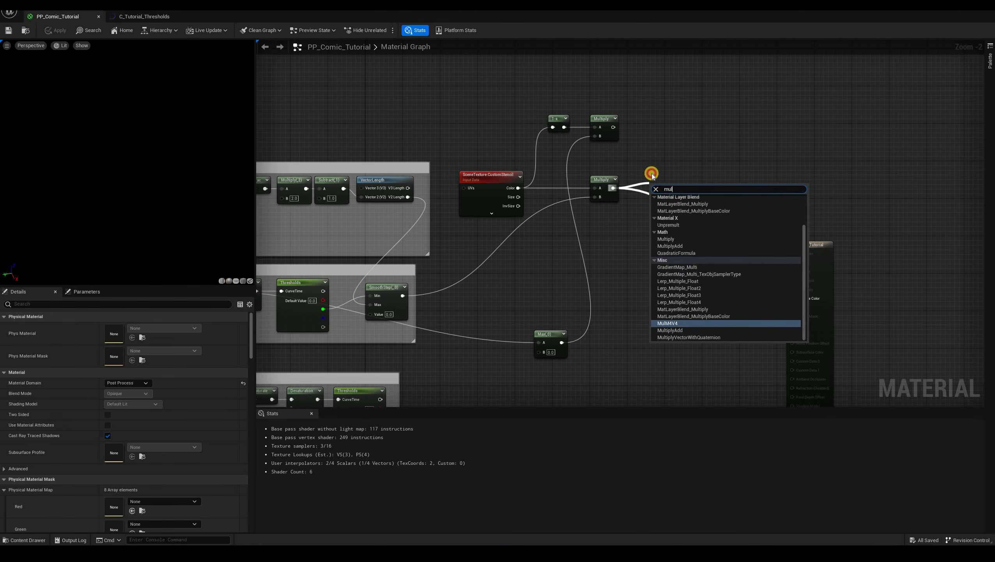
left_click(668, 239)
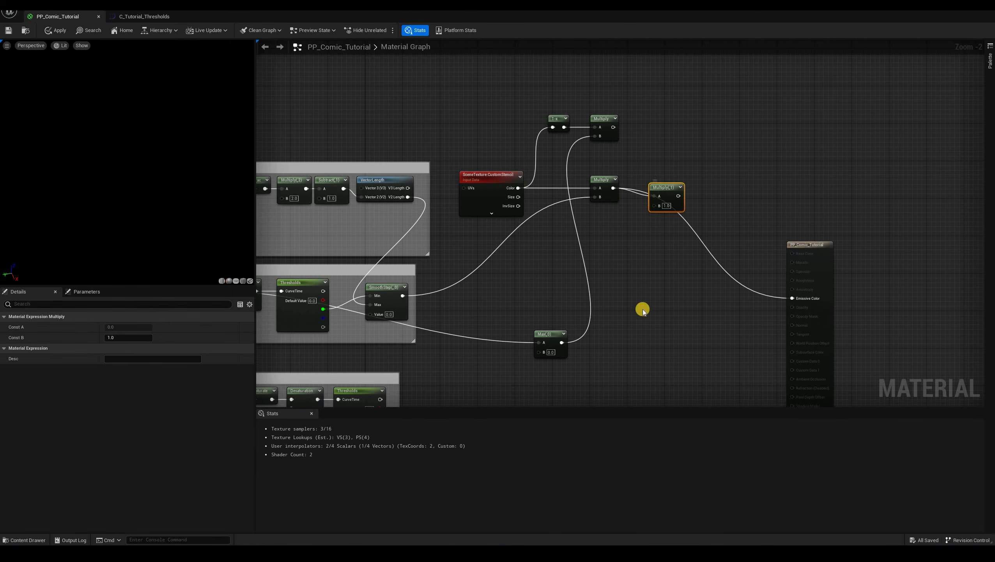
Connect the Max output to input B of the new Multiply and align both lower Multiply nodes beside CustomStencil.
right_click_drag(629, 295, 667, 258)
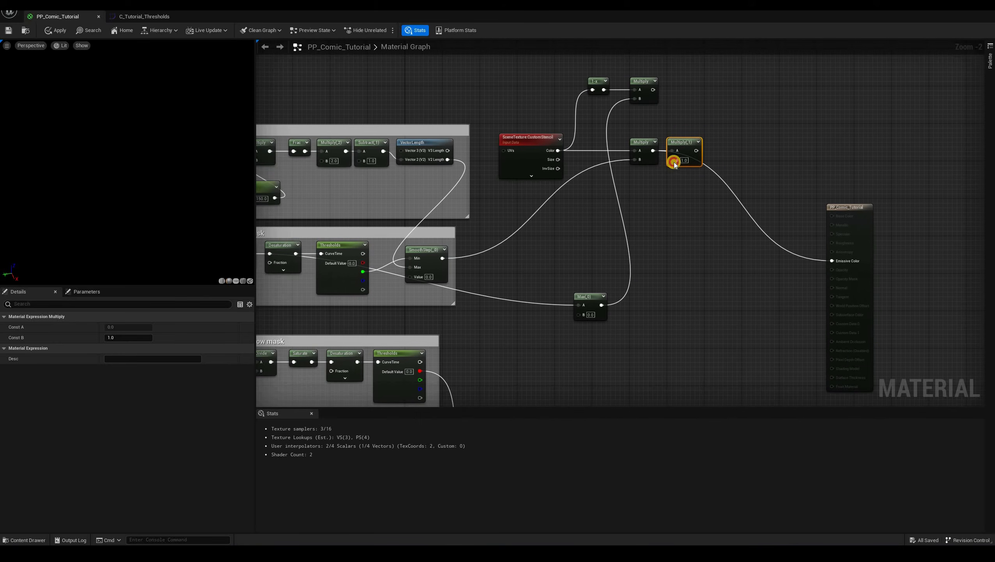
left_click_drag(601, 305, 598, 145)
left_click_drag(683, 143, 640, 145)
left_click(706, 158)
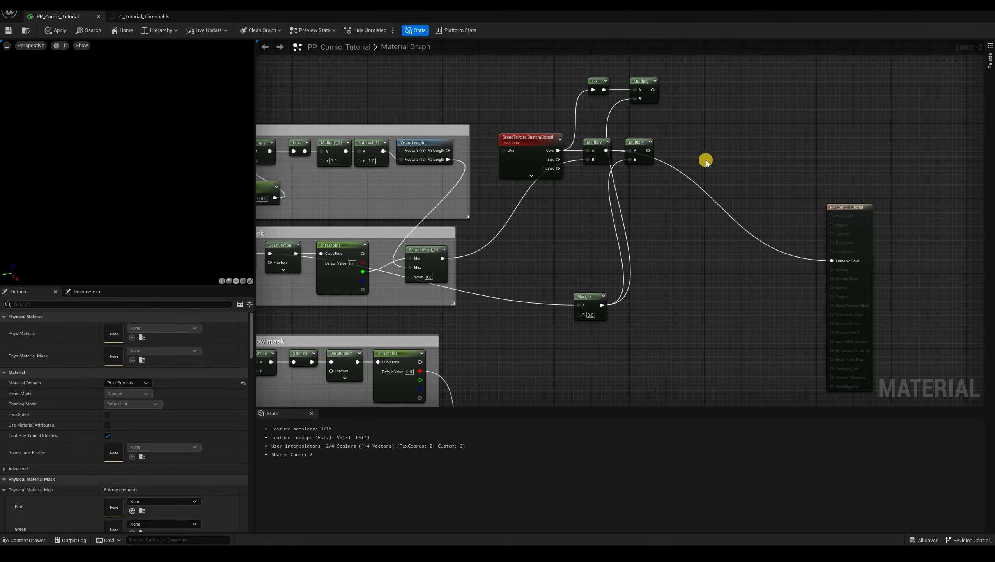
Combine the upper Multiply and the last lower Multiply in an Add node feeding Emissive Color, and save the material.
left_click_drag(721, 188, 722, 198)
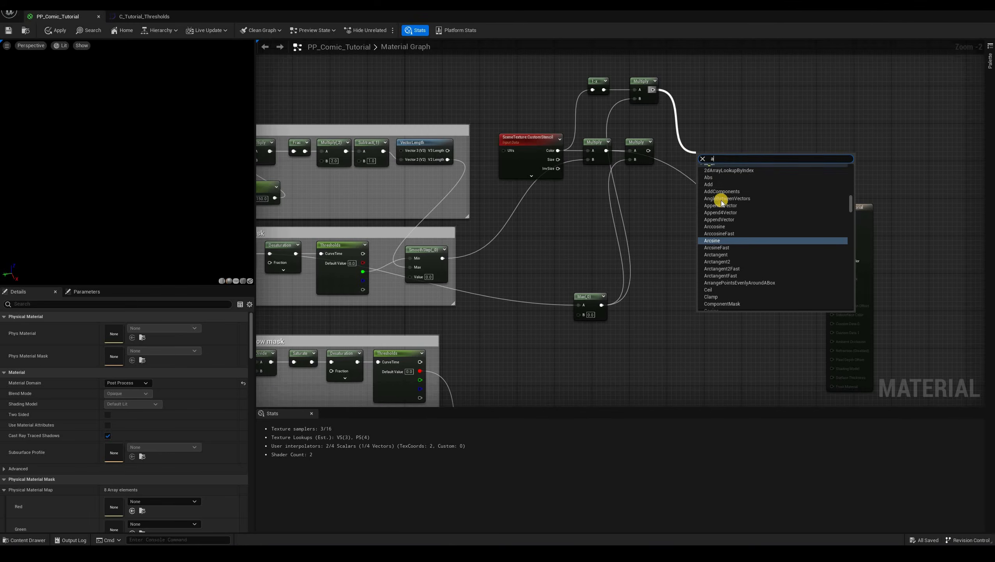
type("add")
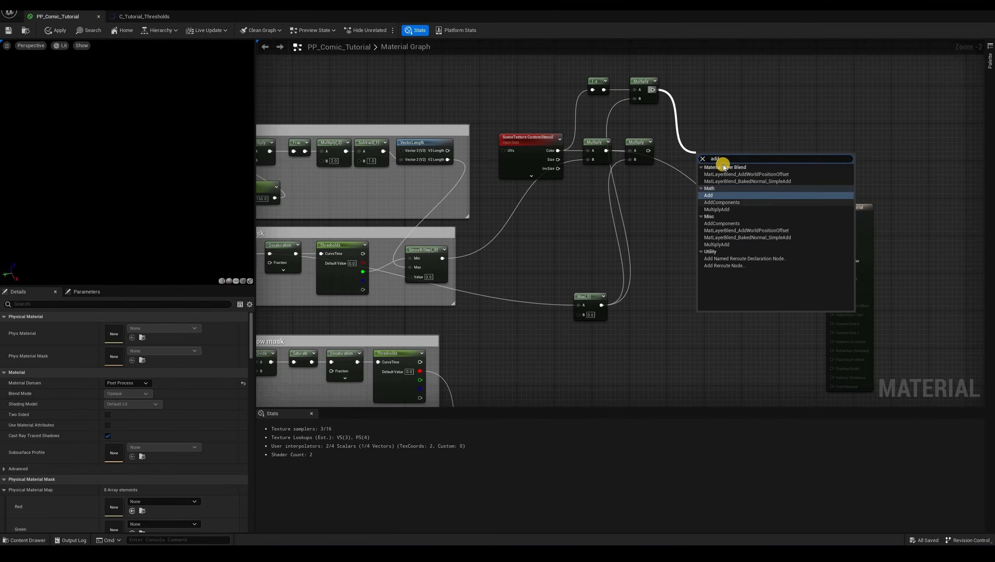
key("Return")
left_click_drag(701, 176, 835, 261)
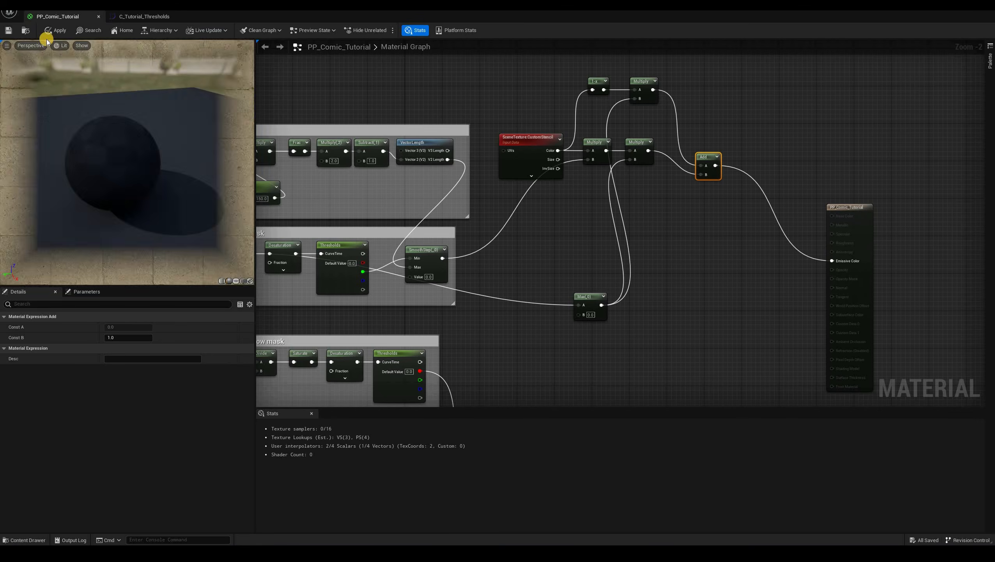
left_click_drag(705, 157, 696, 104)
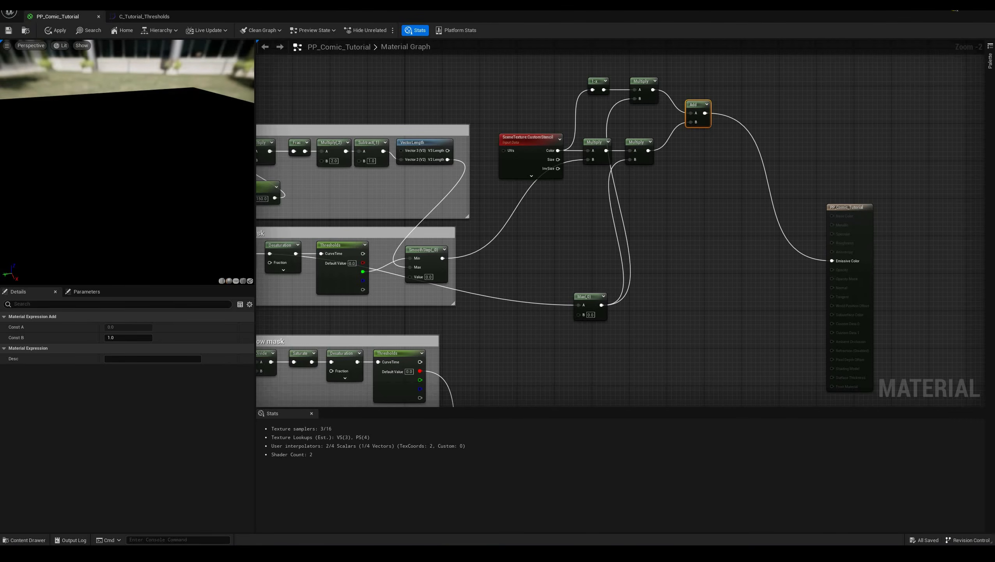
key("ctrl+s")
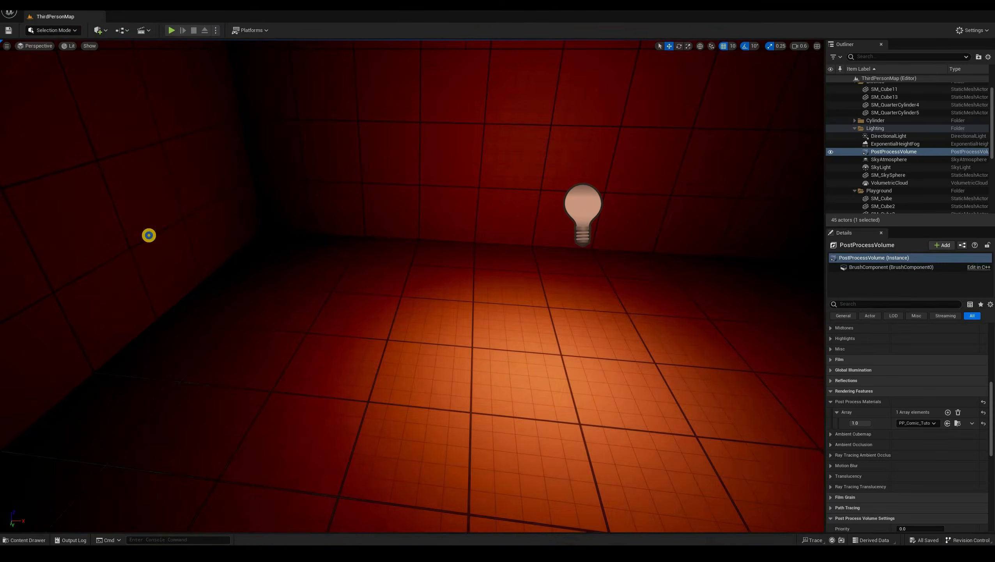
Play the level, run the character through the red and blue lights to check the combined highlights, and stop the session.
key("alt+p")
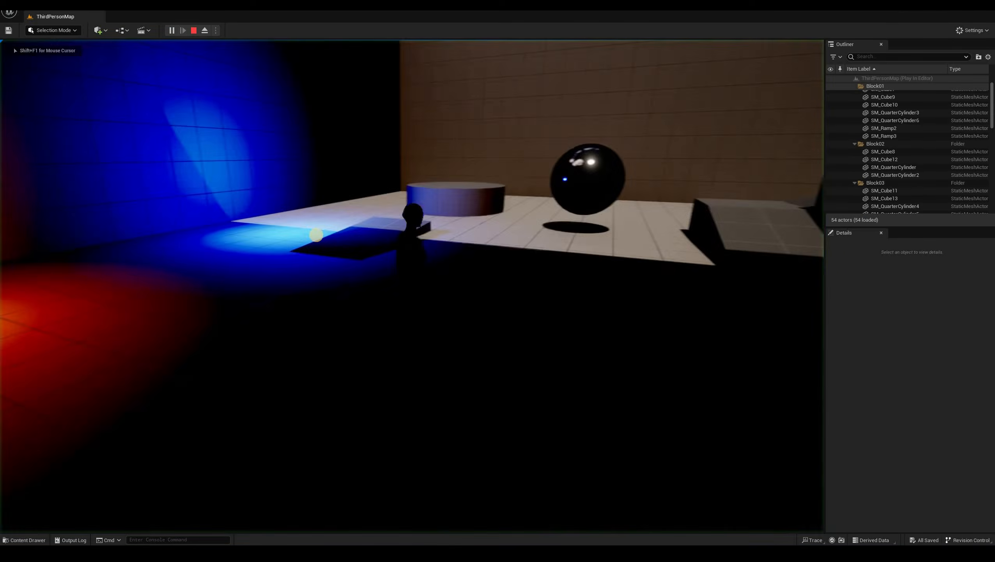
key("w")
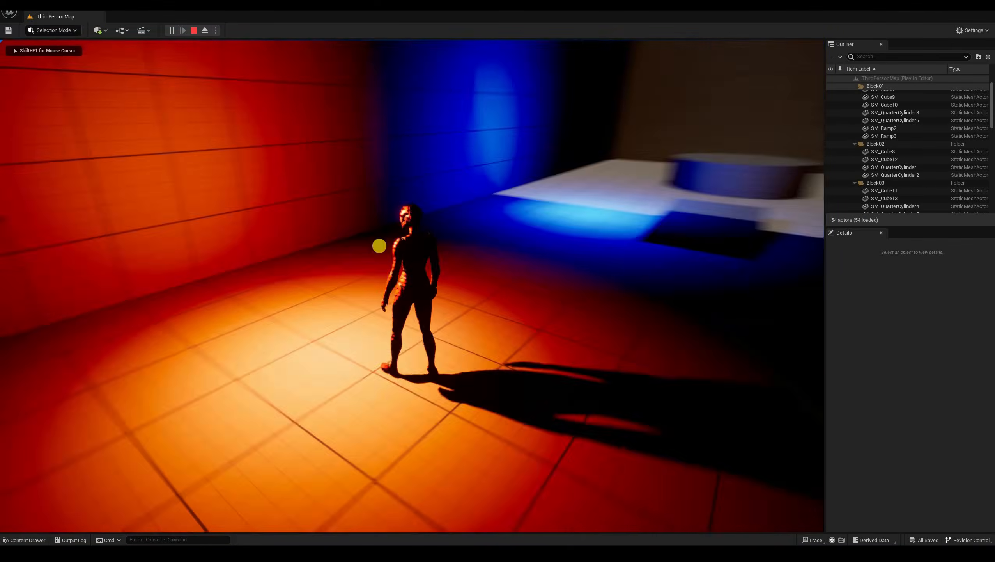
key("w")
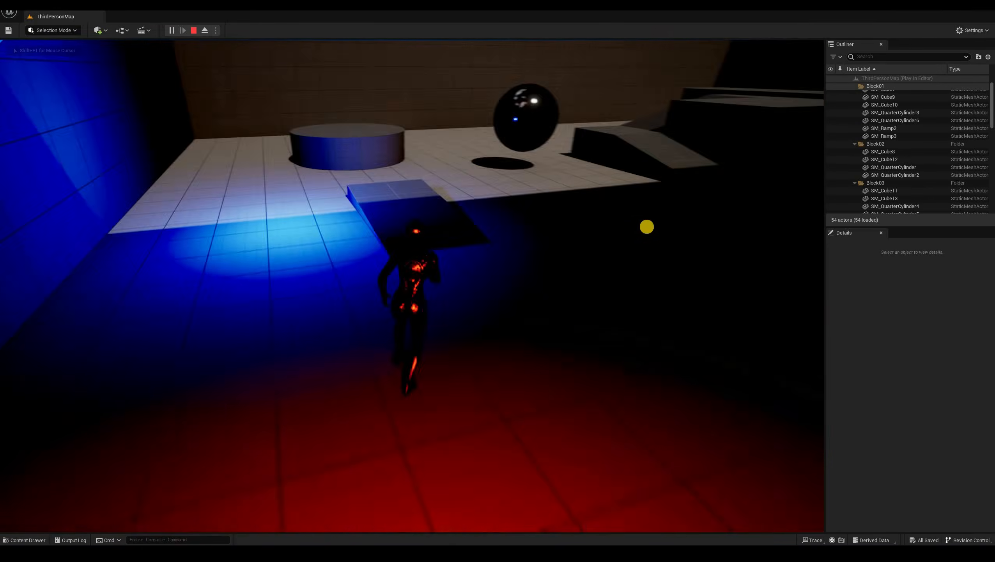
key("w")
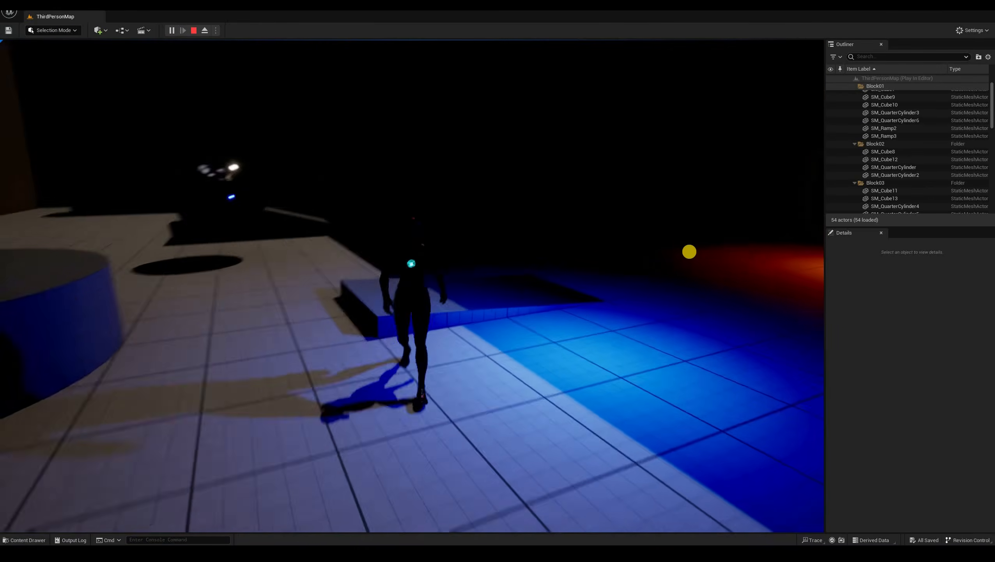
key("w")
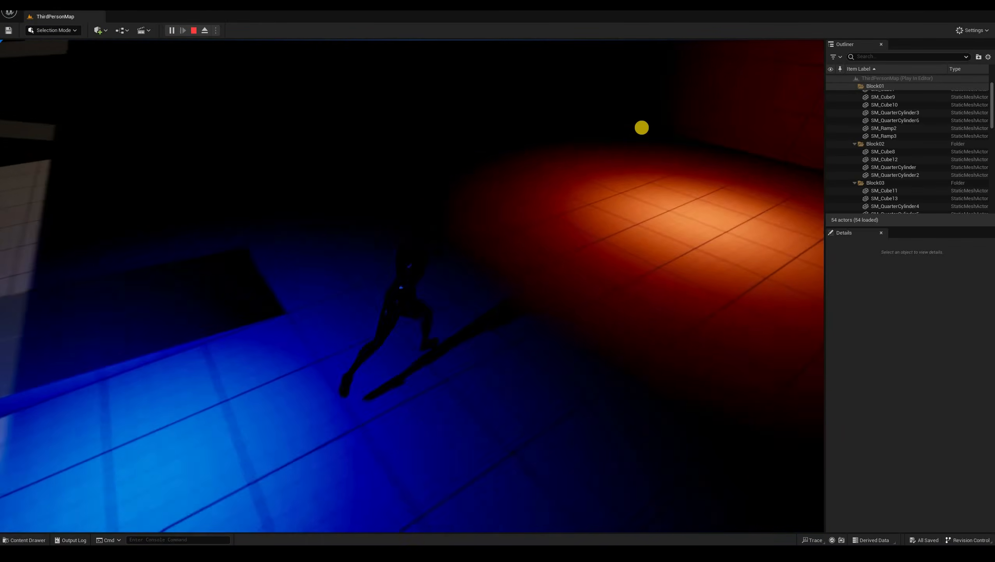
key("d")
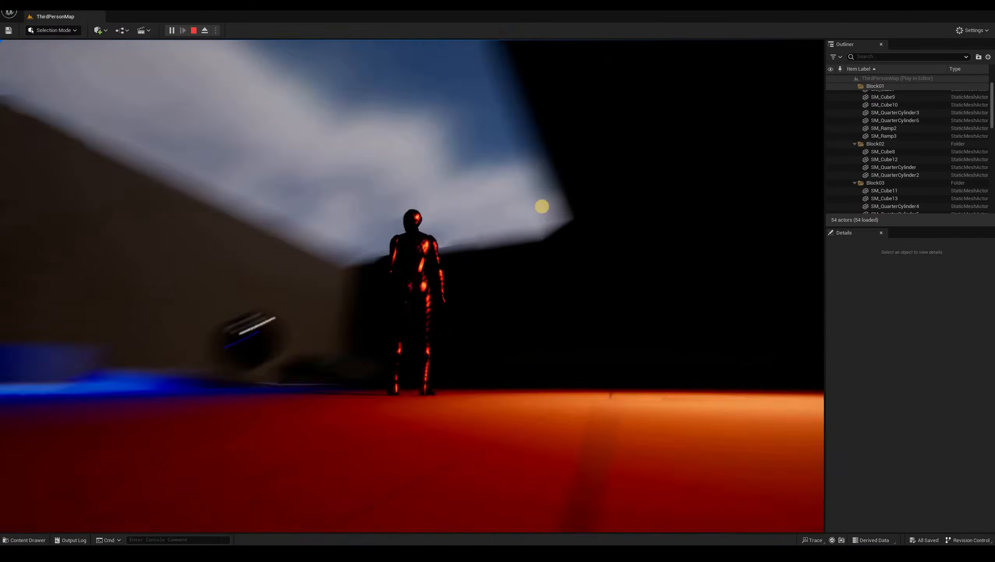
key("a")
key("w")
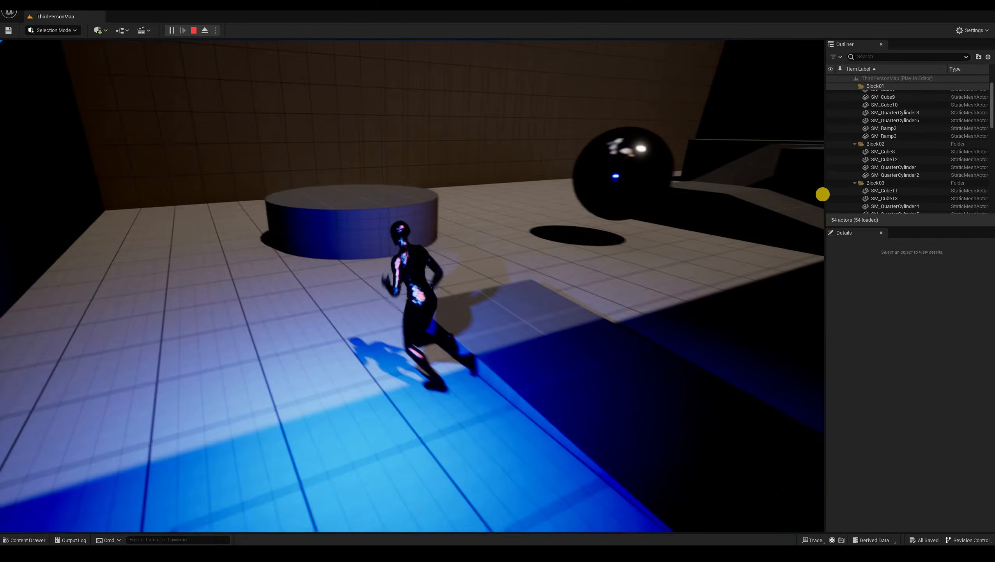
key("space")
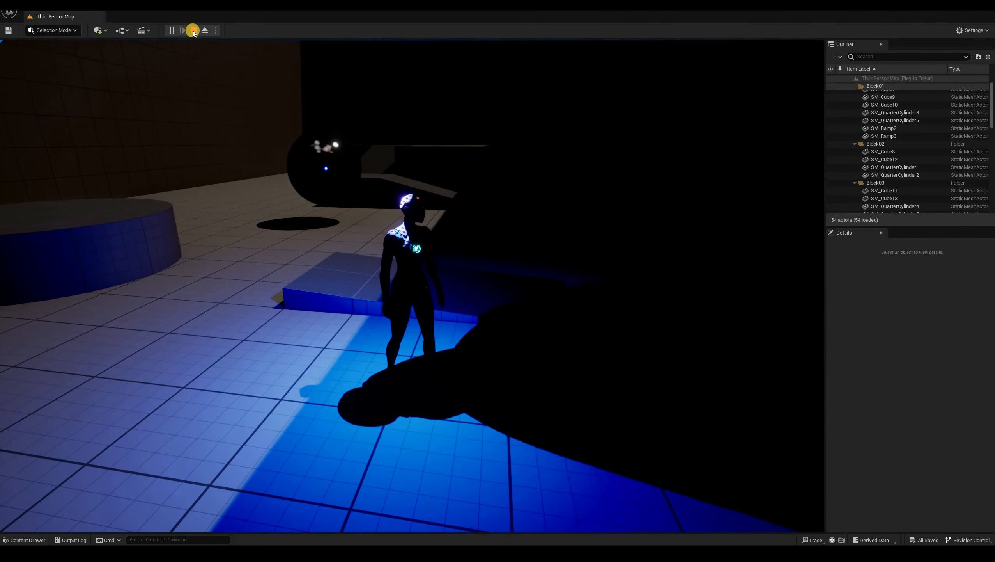
key("shift+F1")
left_click(193, 30)
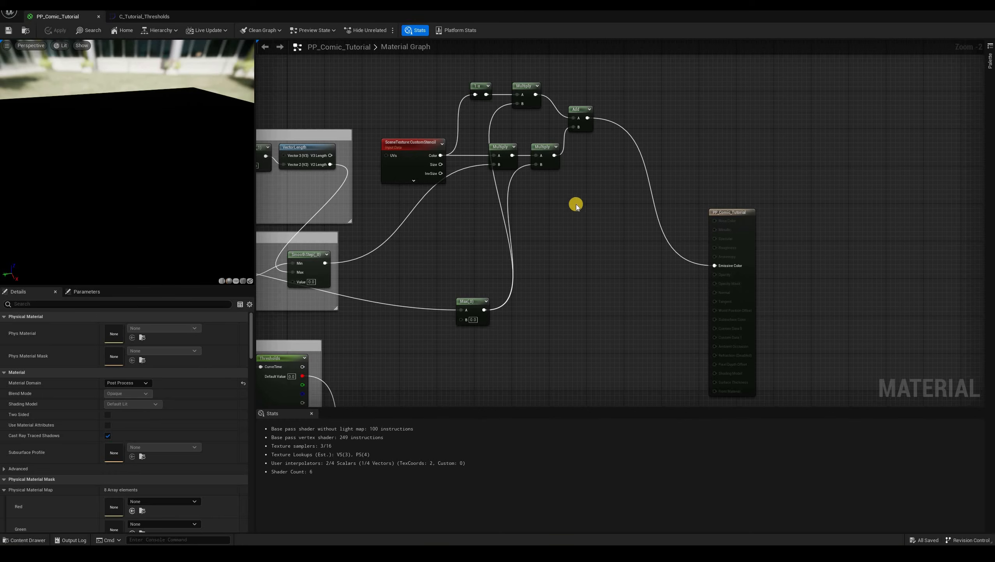
Group the CustomStencil, 1-x, Multiply and Add nodes in a comment titled "Stencil masking" and extend the comment box downward.
left_click_drag(374, 65, 578, 195)
right_click(578, 195)
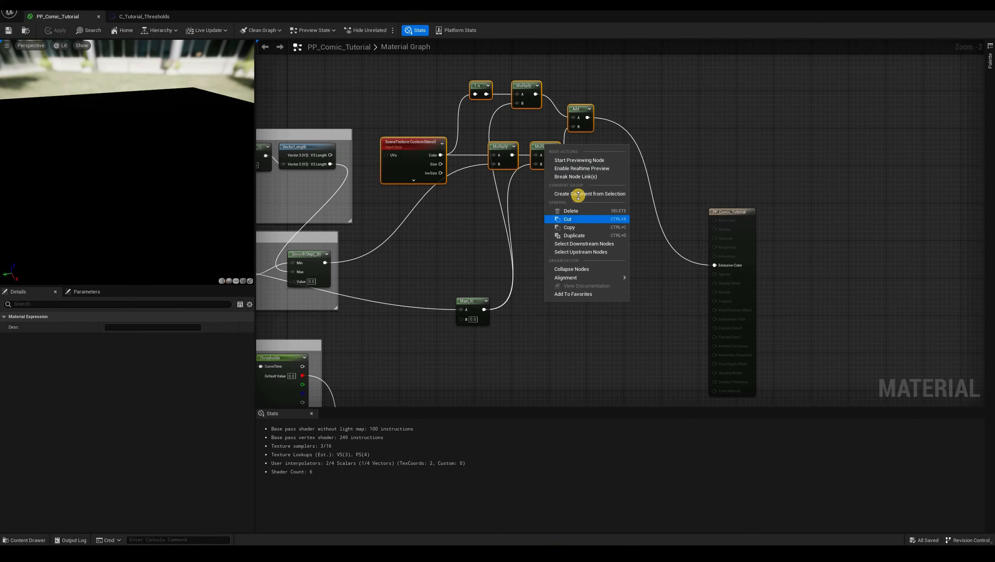
left_click(578, 194)
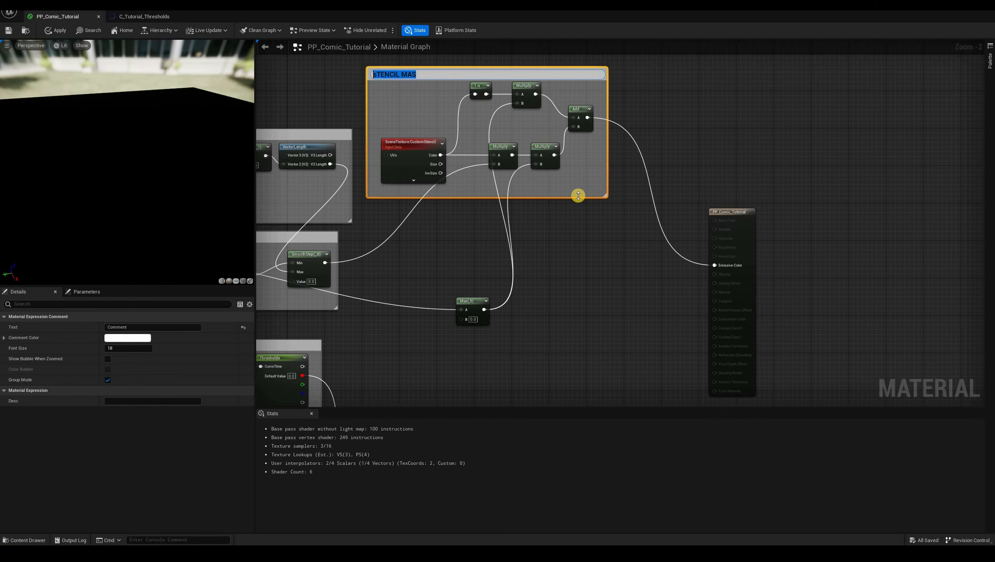
type("Stencil maski")
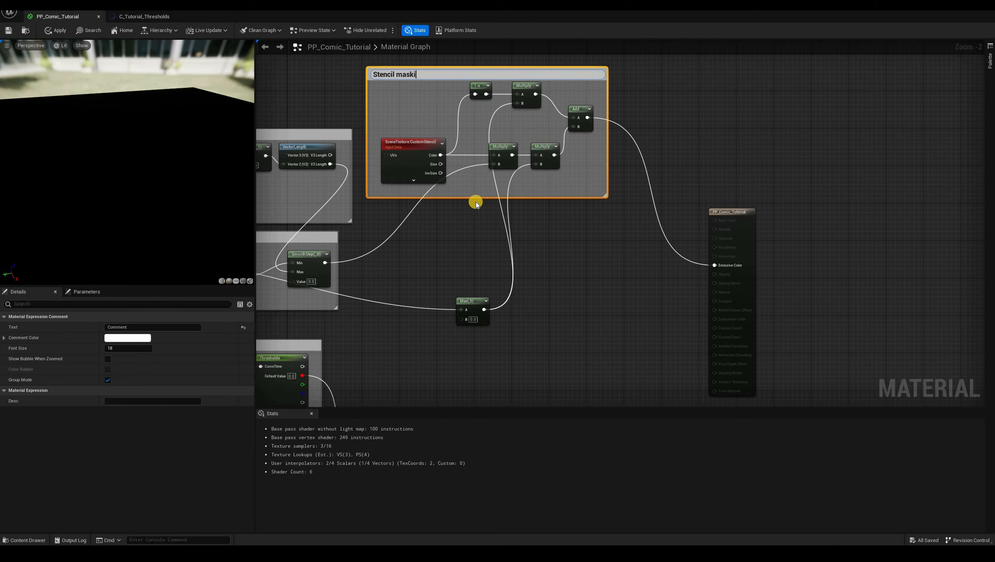
type("ng")
key("Return")
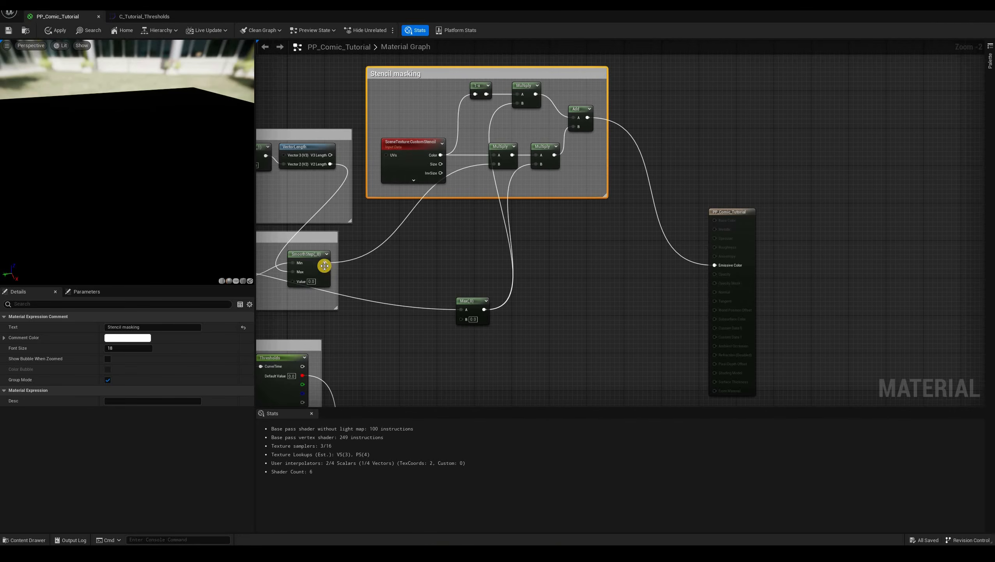
left_click_drag(418, 228, 428, 224)
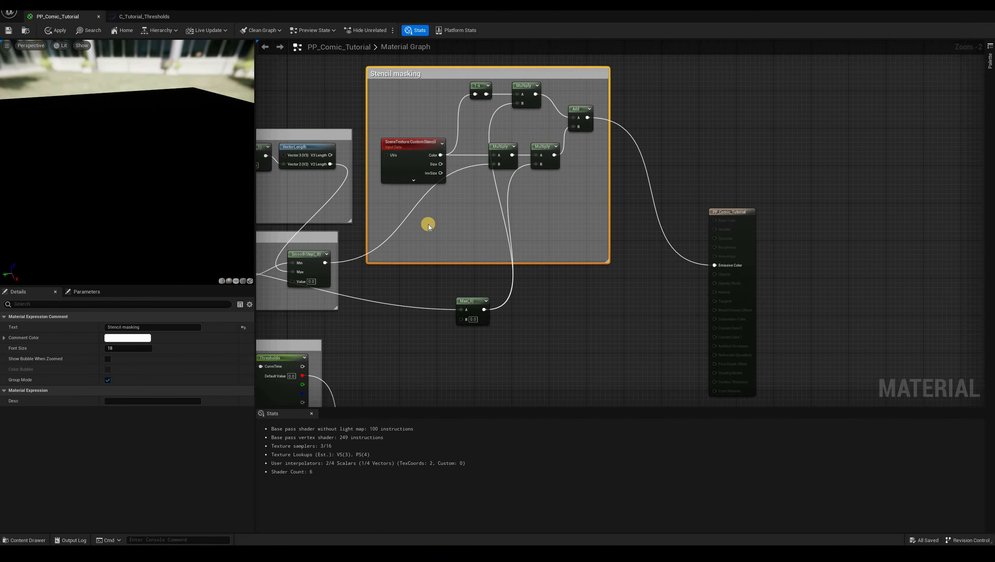
Insert a Max node with B set to 0.075 between SmoothStep and input B of the first lower Multiply, and save the material.
left_click_drag(325, 262, 429, 225)
type("max")
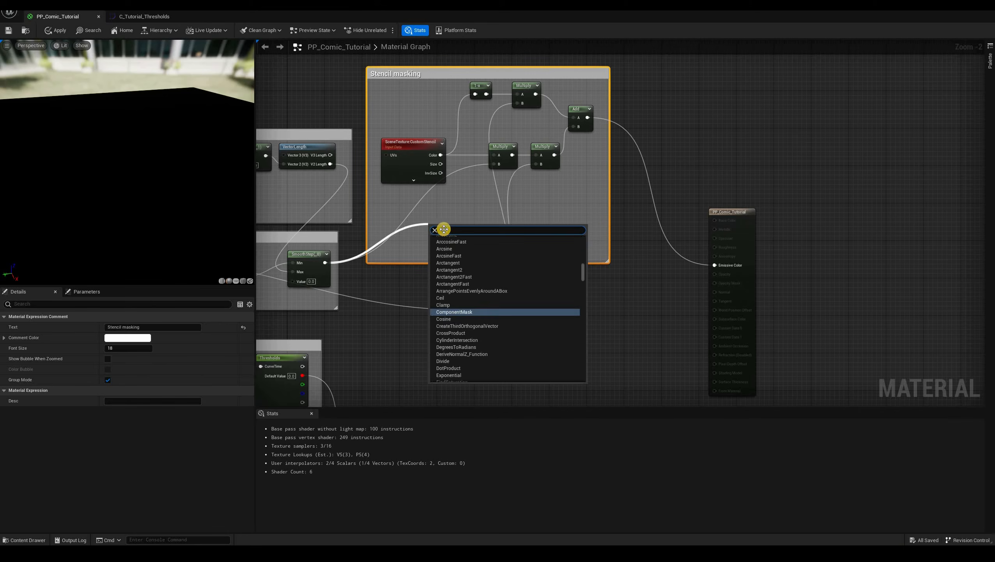
key("Return")
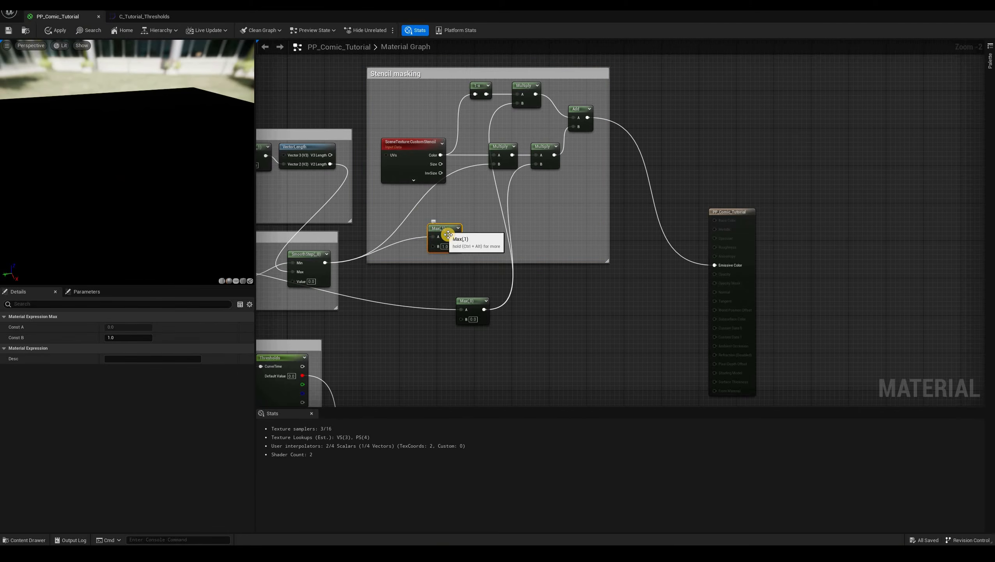
left_click(439, 231)
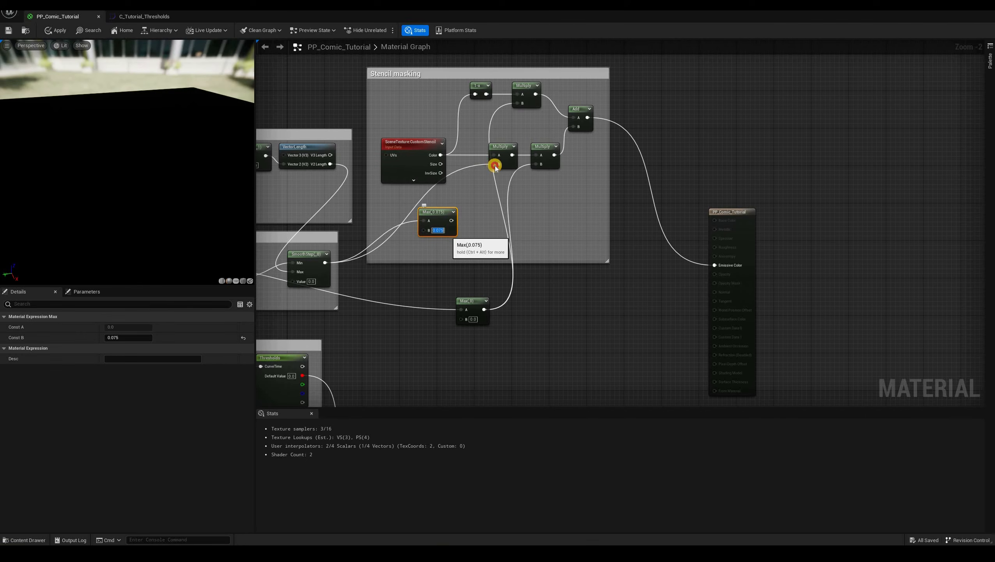
left_click_drag(495, 166, 440, 212)
left_click_drag(494, 162, 495, 166)
left_click_drag(443, 211, 438, 202)
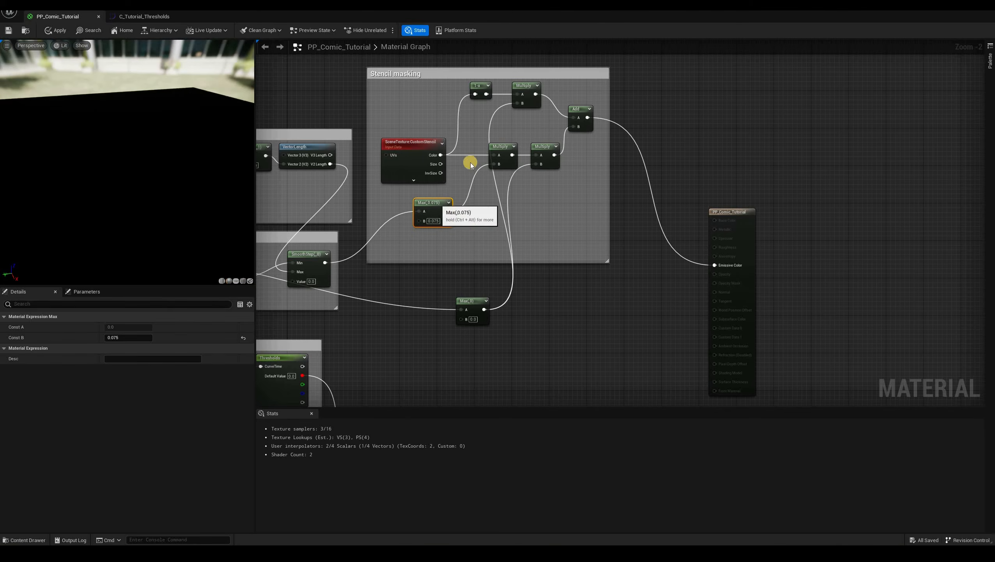
left_click(55, 31)
left_click(11, 31)
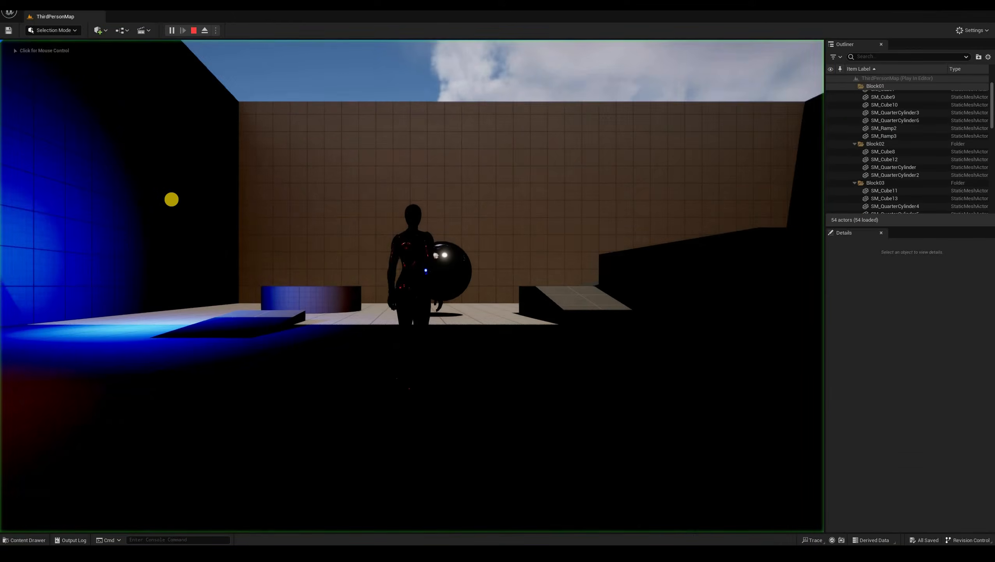
Play the level, check the character's shading between the halftone highlights under the lights, and stop the session.
left_click(171, 199)
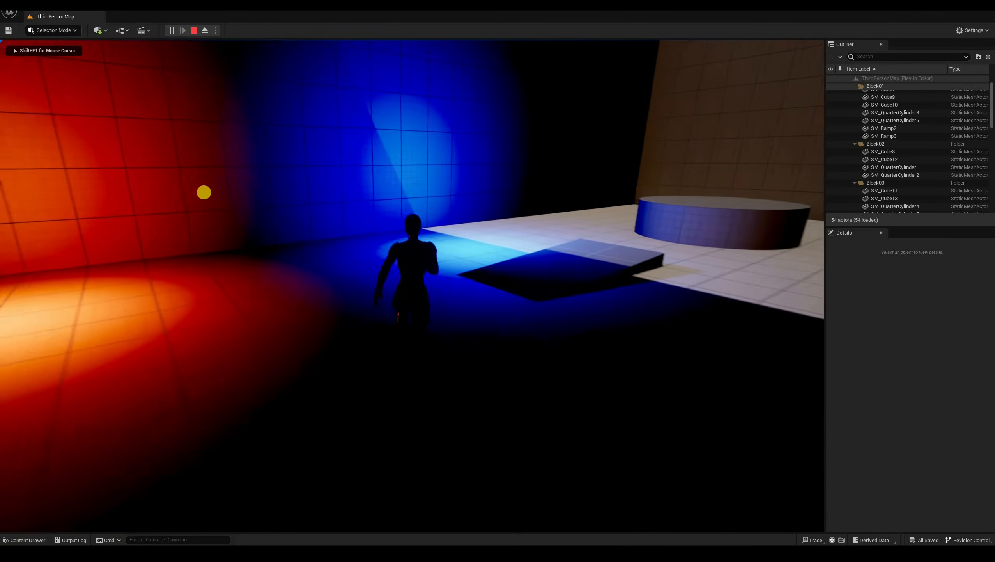
key("w")
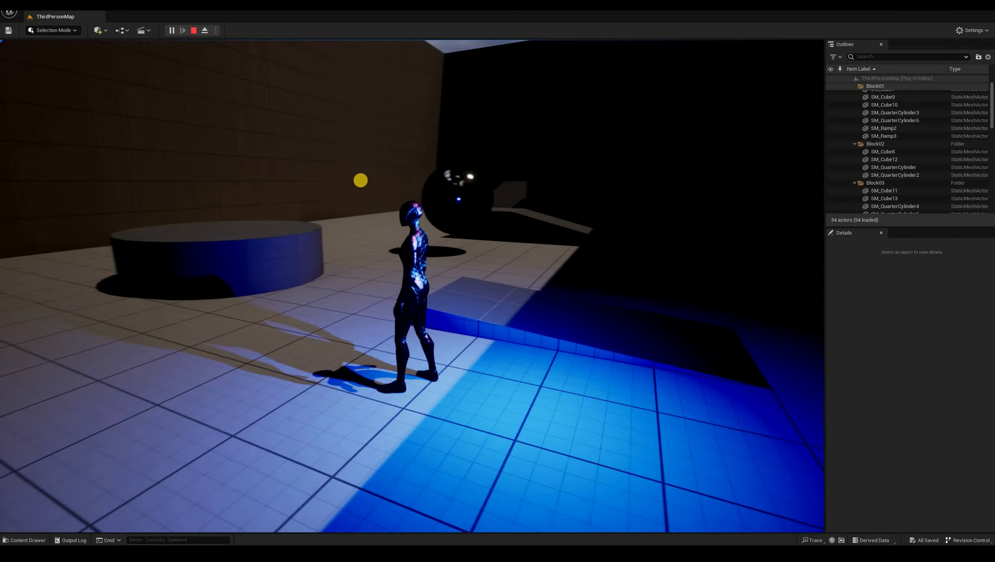
key("s")
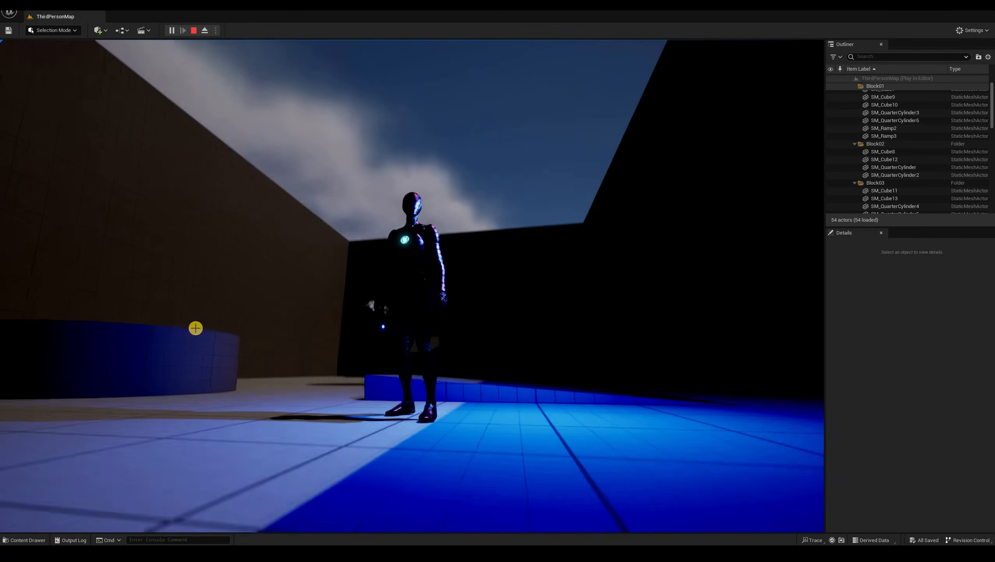
key("shift+F1")
key("Escape")
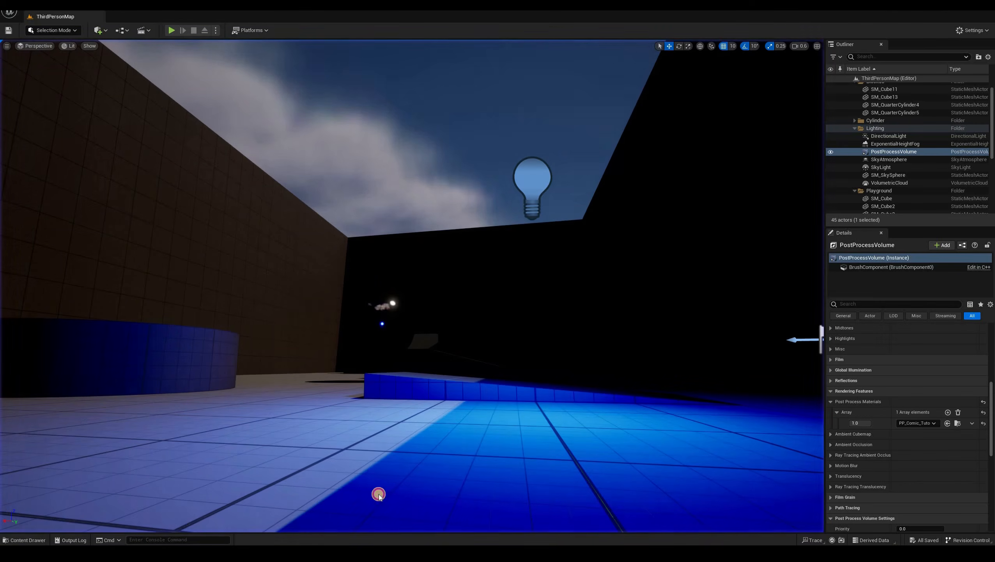
Return to the PP_Comic_Tutorial graph and create an Add node combining the Stencil masking output with the shadow branch below.
key("super+3")
key("super+3")
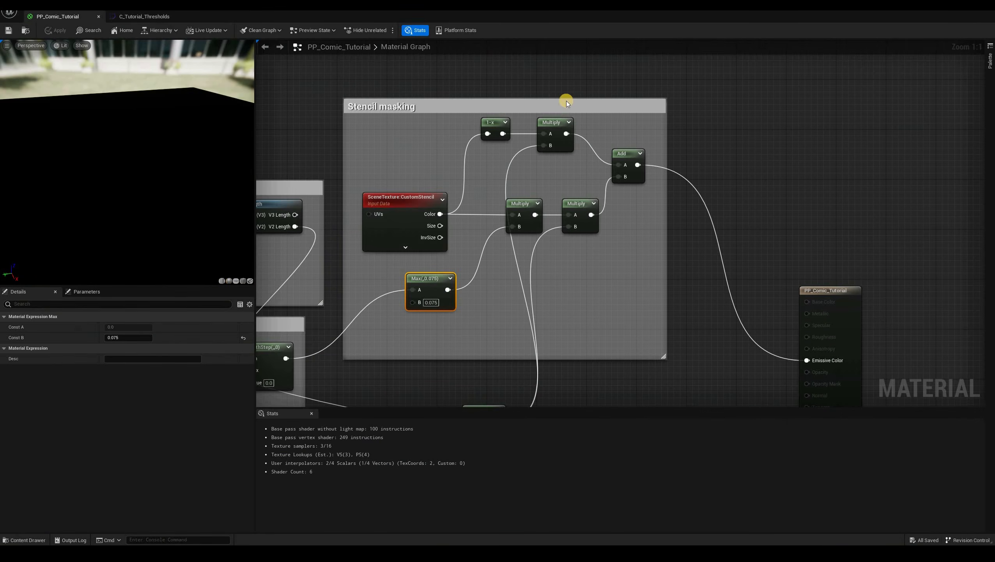
right_click_drag(620, 168, 553, 85)
scroll(576, 332, "down", 1)
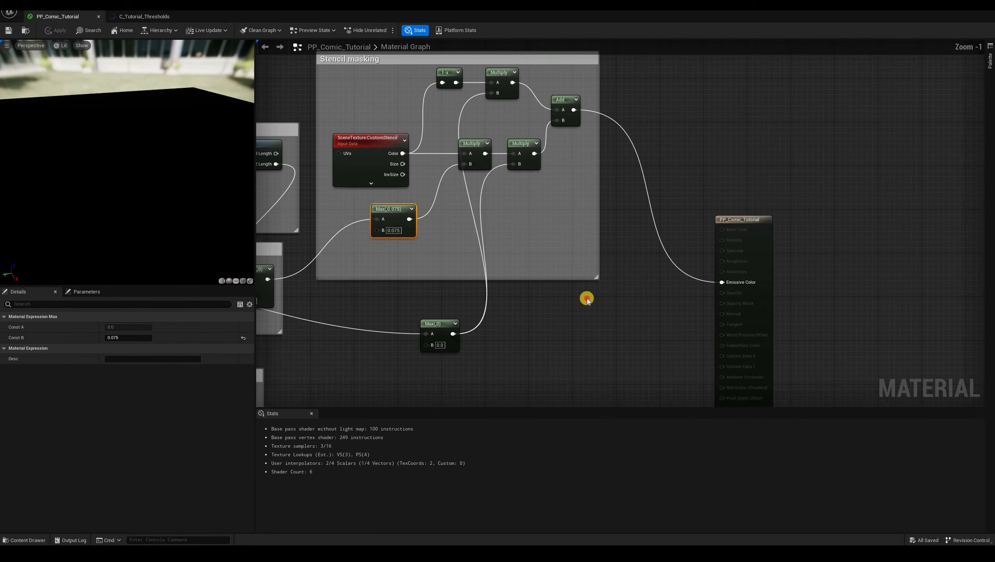
right_click_drag(611, 344, 586, 283)
scroll(587, 283, "down", 1)
left_click_drag(552, 81, 584, 279)
type("addd")
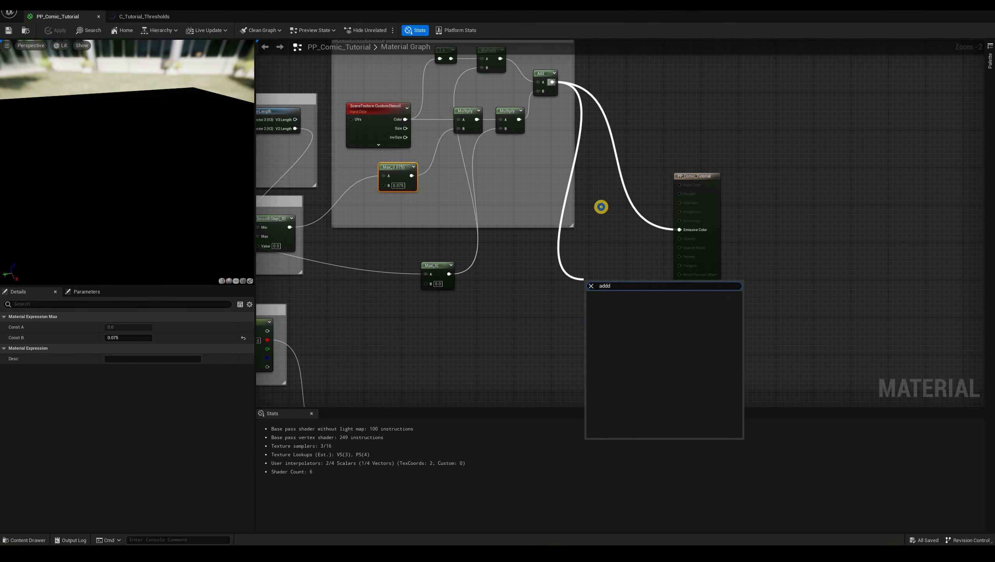
key("BackSpace")
key("Return")
right_click_drag(516, 332, 586, 228)
left_click_drag(534, 324, 661, 199)
right_click_drag(667, 246, 591, 350)
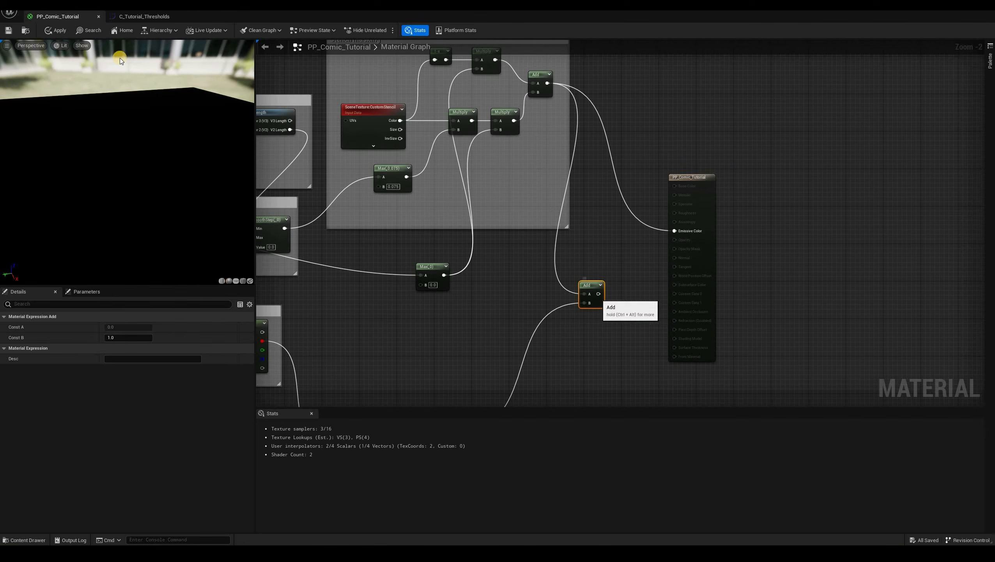
Connect the new Add node to Emissive Color, then save and apply the material.
left_click_drag(598, 294, 700, 232)
left_click(9, 30)
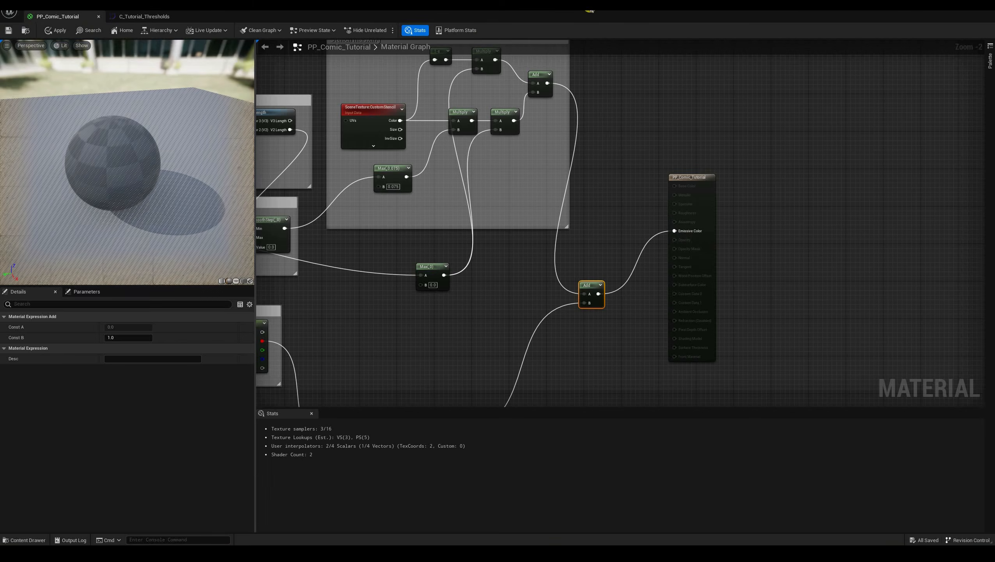
left_click(55, 30)
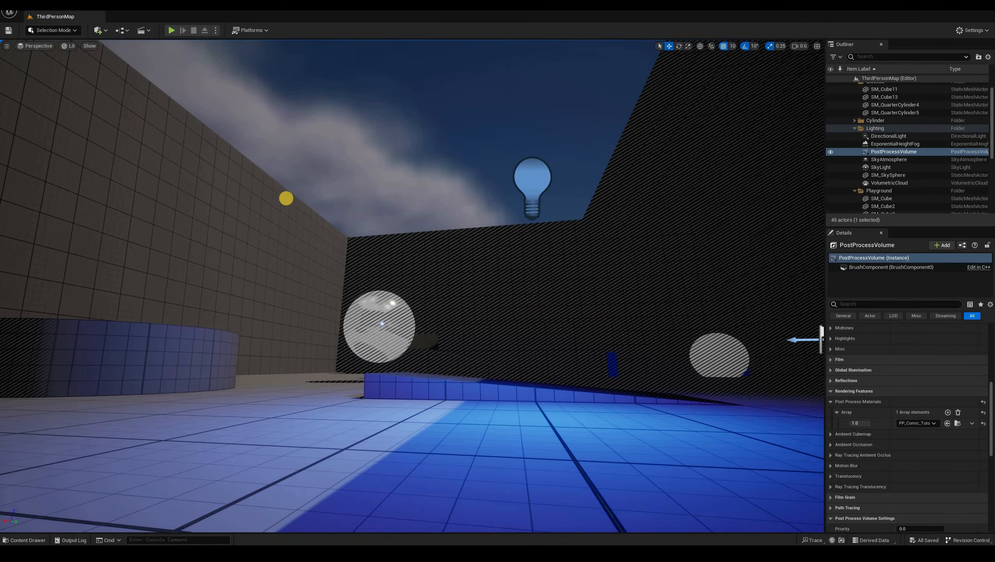
Play the level, detach the camera from the character to inspect its highlights and hatched shadows up close, and stop the session.
key("alt+p")
key("w")
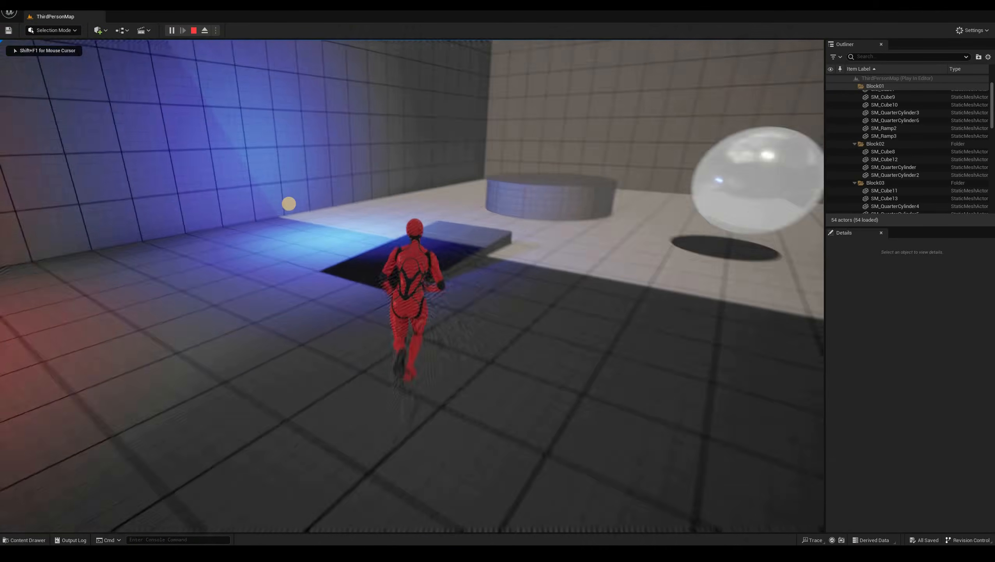
key("w")
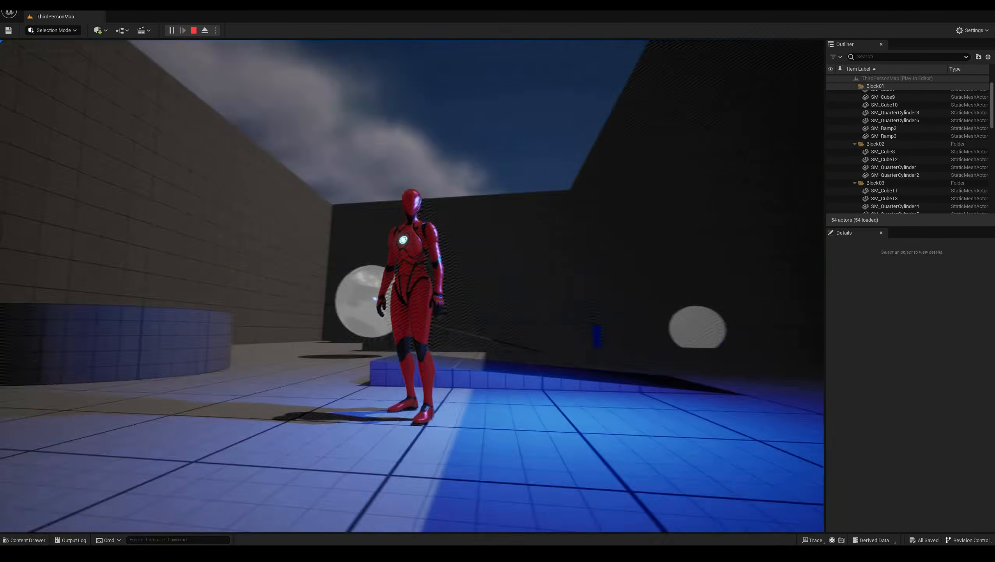
key("shift+F1")
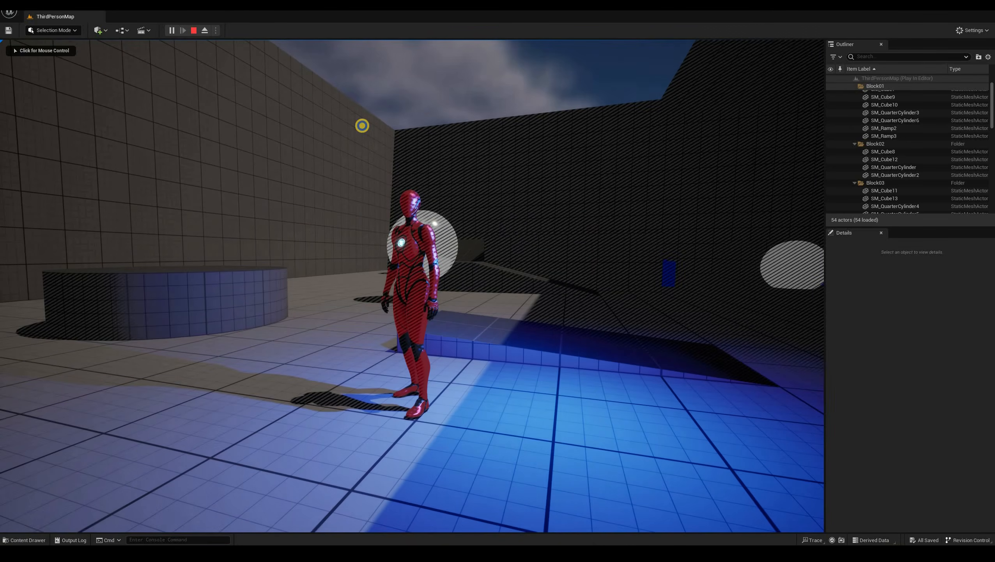
key("F8")
key("w")
right_click_drag(478, 285, 442, 305)
right_click_drag(498, 145, 504, 146)
key("a")
right_click_drag(503, 222, 514, 228)
right_click_drag(295, 314, 361, 266)
key("a")
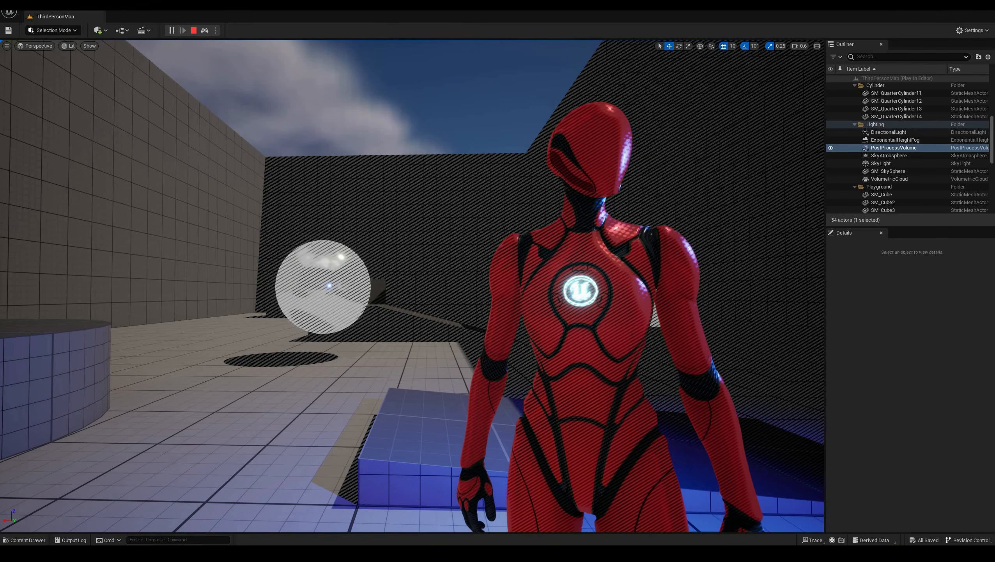
key("Escape")
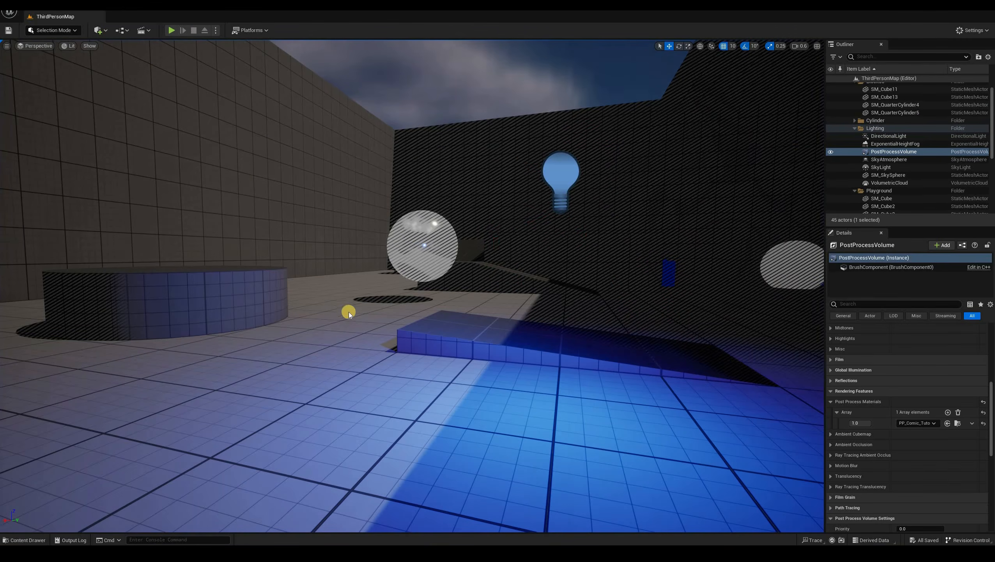
Return to the PP_Comic_Tutorial graph and move the SceneTexture PostProcessInput0 node up to make room above the BaseColor node.
key("super+5")
key("super+5")
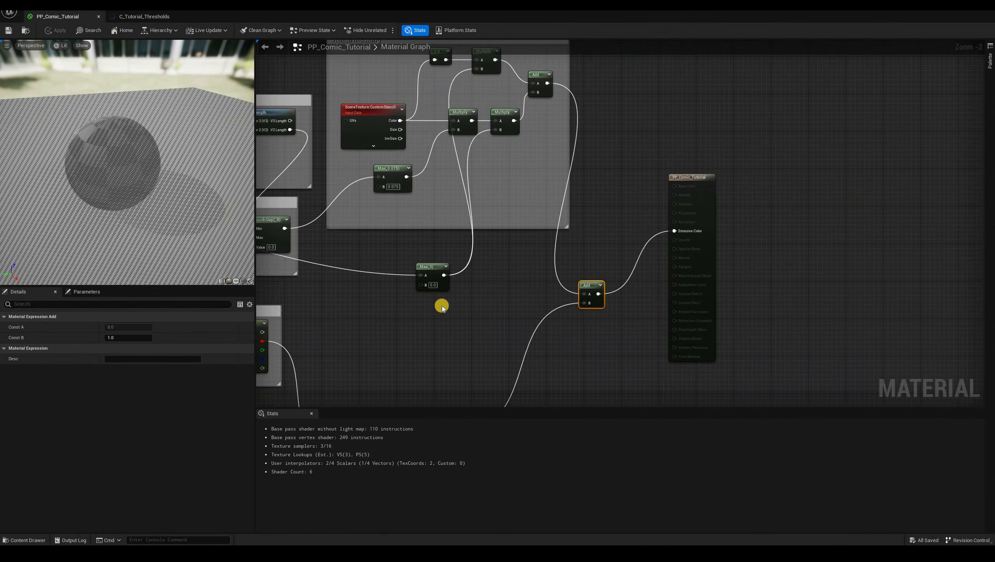
right_click_drag(384, 264, 495, 253)
scroll(496, 253, "down", 1)
right_click_drag(452, 315, 601, 312)
right_click_drag(700, 327, 869, 309)
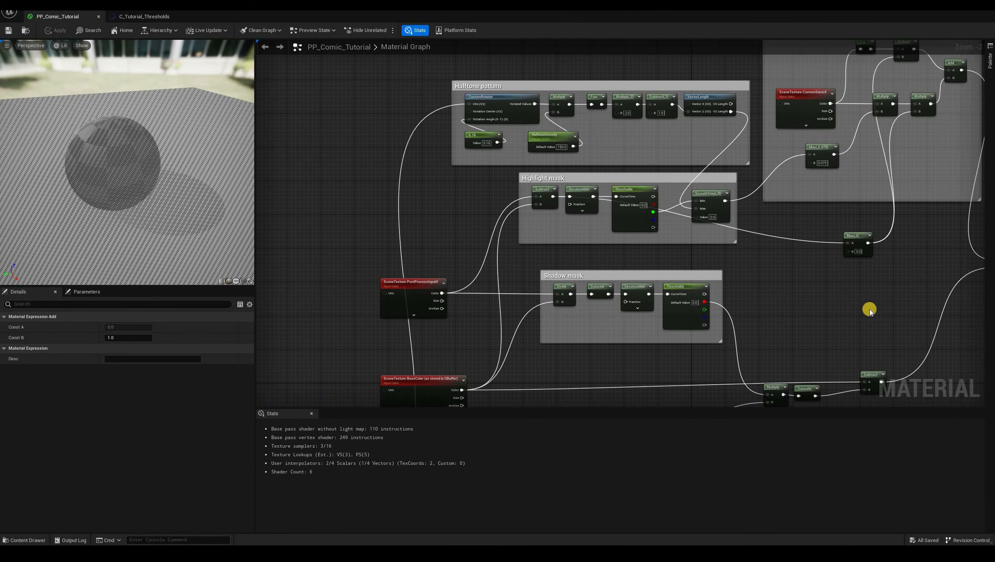
right_click_drag(448, 326, 483, 260)
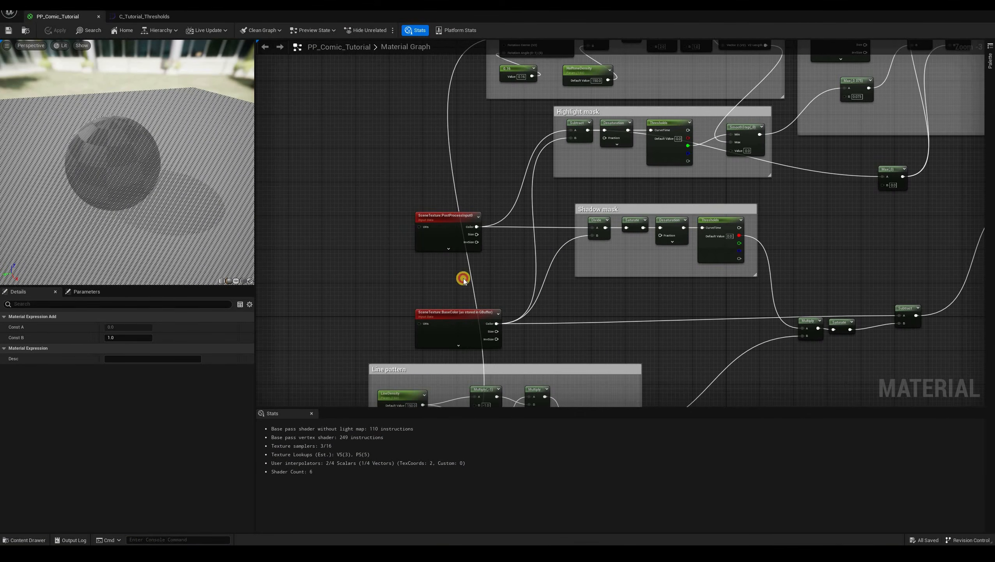
left_click_drag(450, 218, 446, 162)
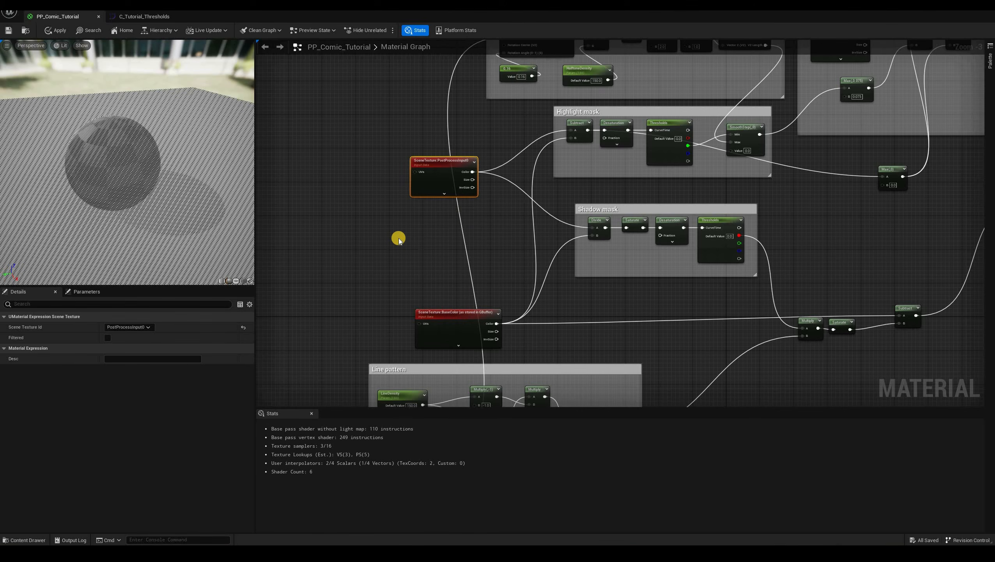
Add a SceneTexture node between the PostProcessInput0 and BaseColor nodes and set its Scene Texture Id to SpecularColor.
right_click(399, 238)
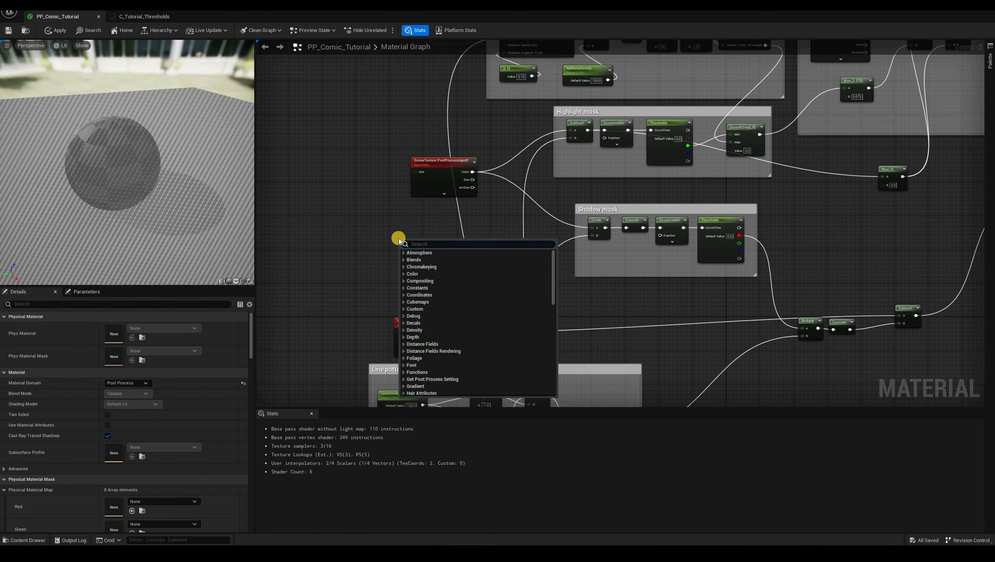
type("scene te")
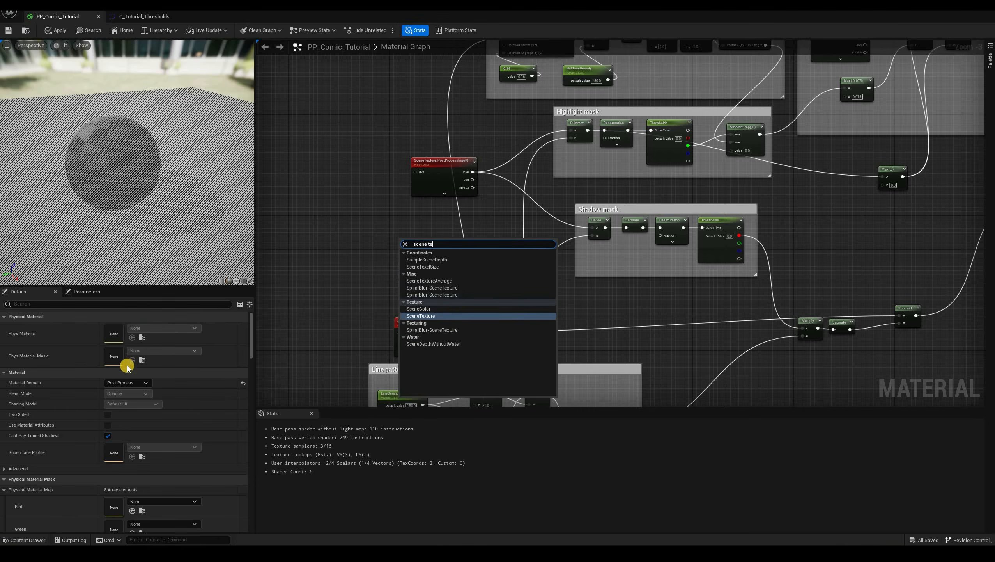
key("Return")
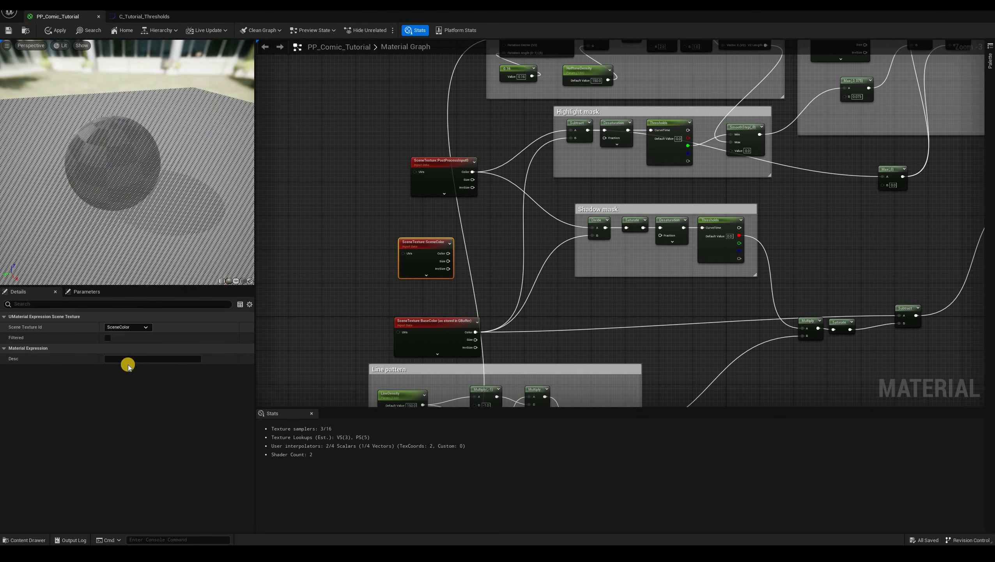
left_click(127, 327)
key("Down")
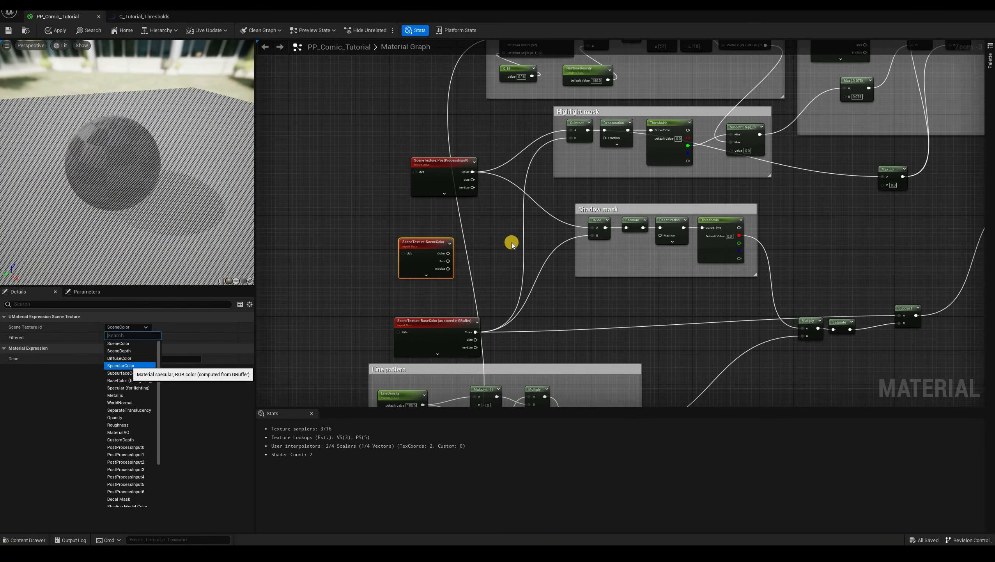
key("Return")
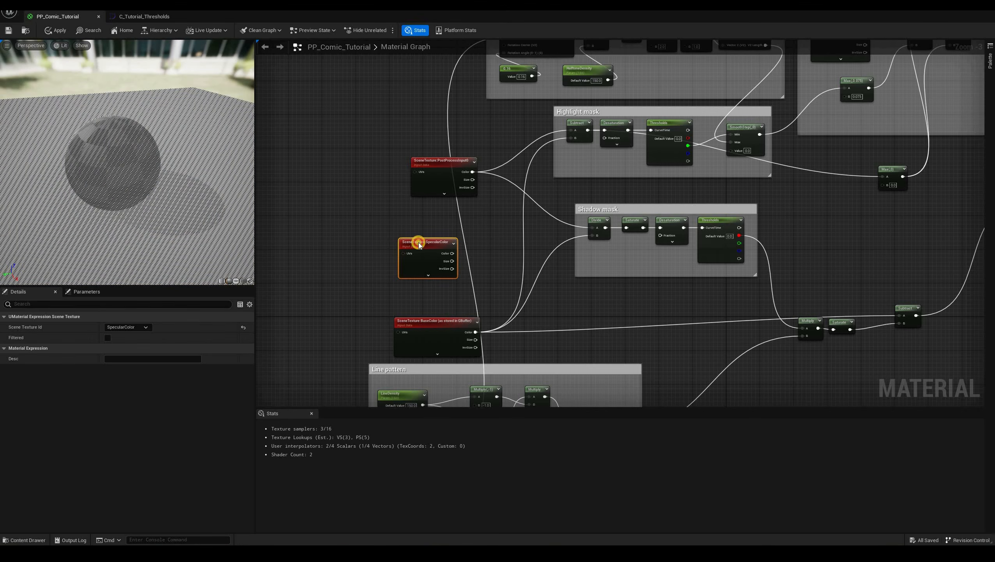
Move the SpecularColor node aside and feed its Color output into a new Multiply node with B set to 0.5.
mouse_move(434, 242)
left_mouse_down()
mouse_move(391, 233)
mouse_move(420, 243)
left_mouse_up()
type("mul")
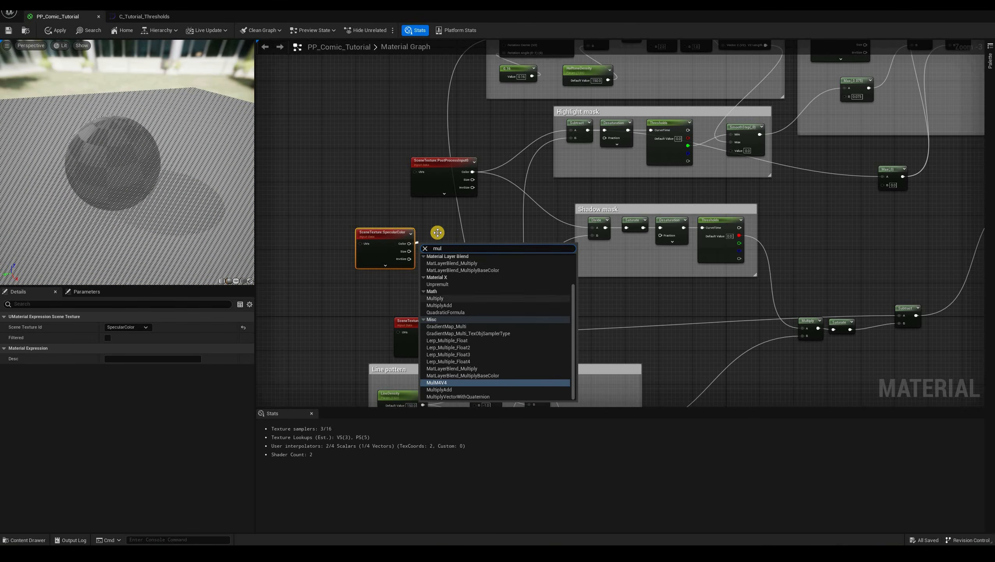
left_click(436, 298)
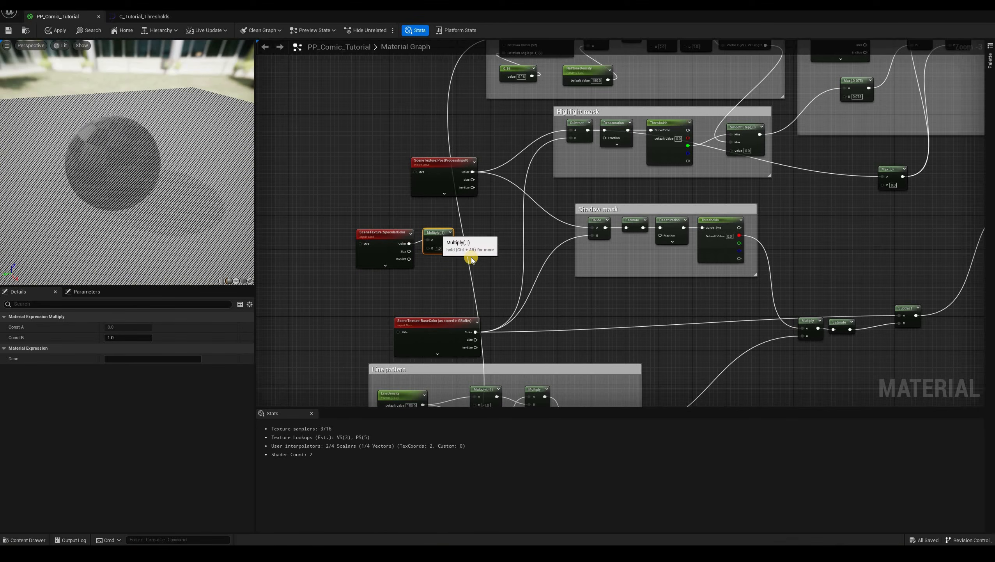
type("0")
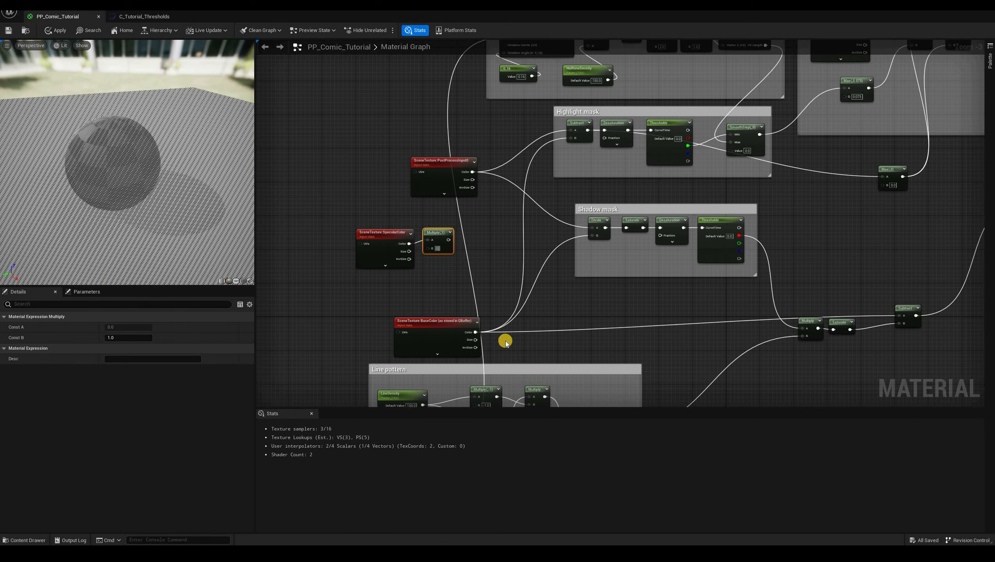
type(".5")
key("Return")
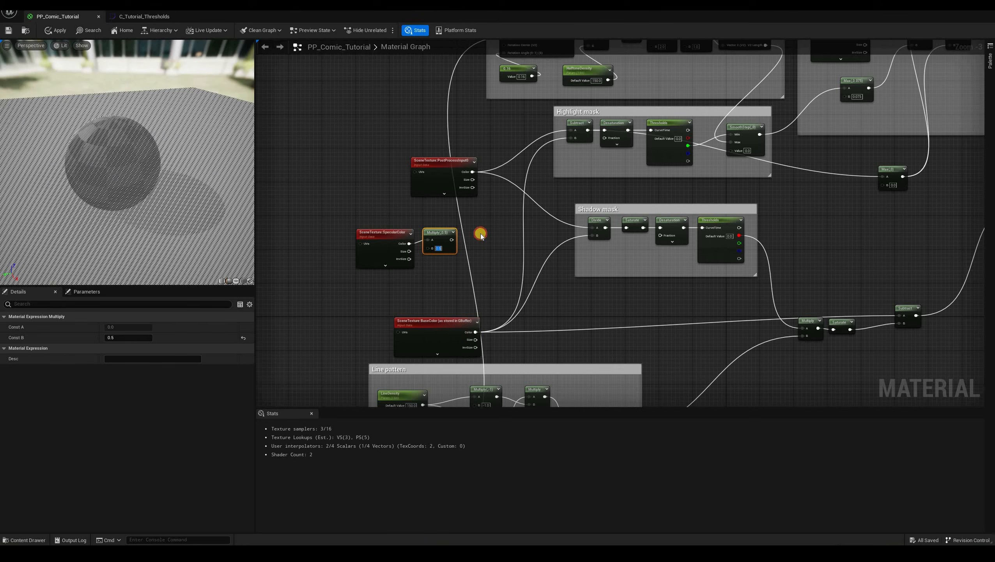
Create a Subtract node that subtracts the multiplied SpecularColor from the BaseColor node's Color output.
left_click_drag(476, 332, 488, 303)
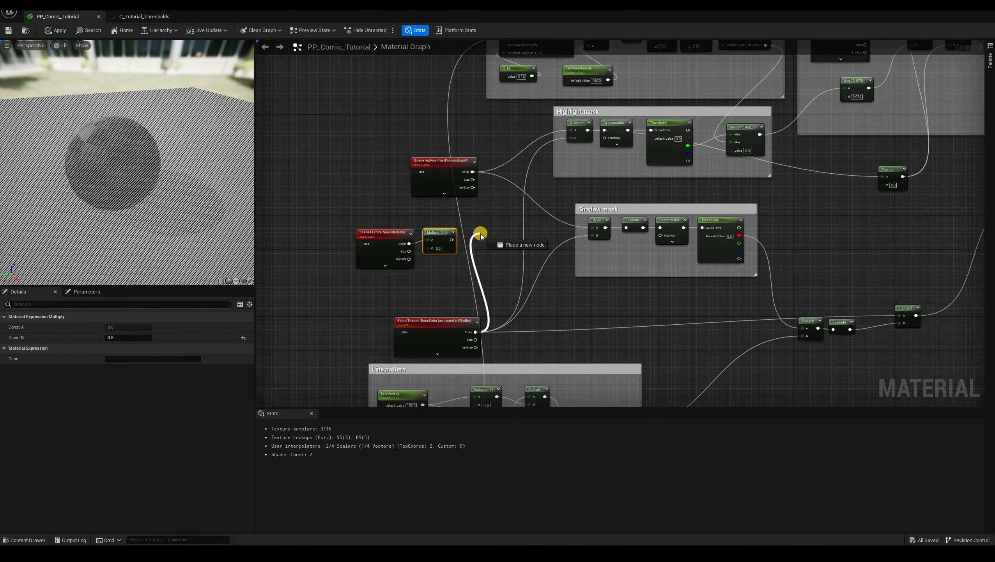
left_click_drag(481, 233, 480, 233)
type("sub")
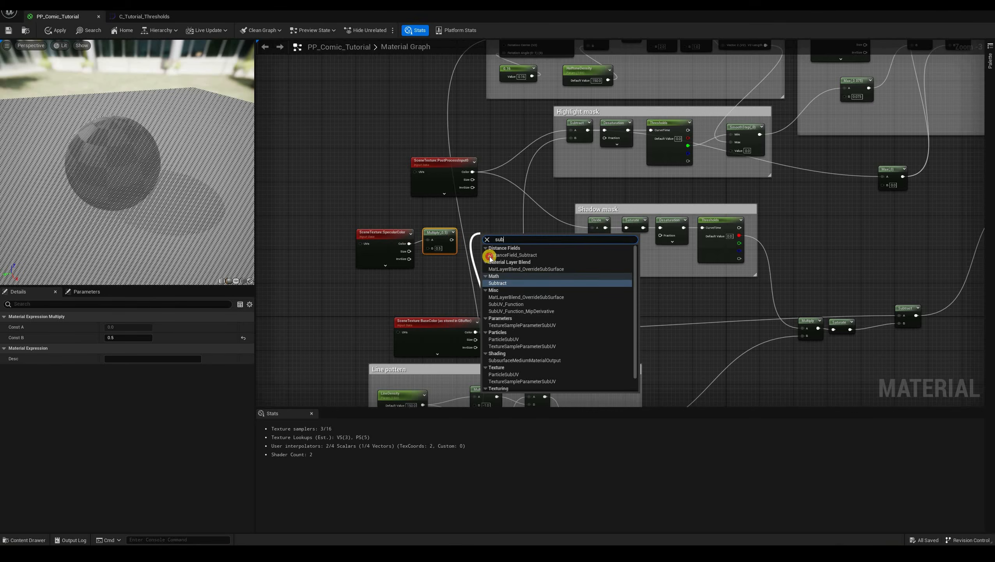
key("Return")
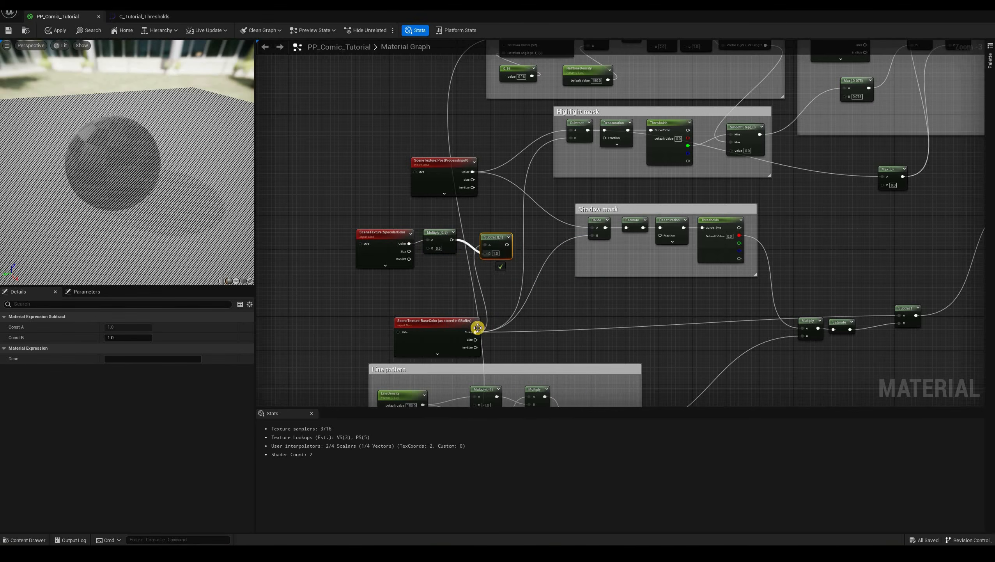
Transfer BaseColor's downstream connections to the new Subtract output, reconnect BaseColor to Subtract's input A, and save and apply the material.
left_click_drag(477, 331, 506, 244)
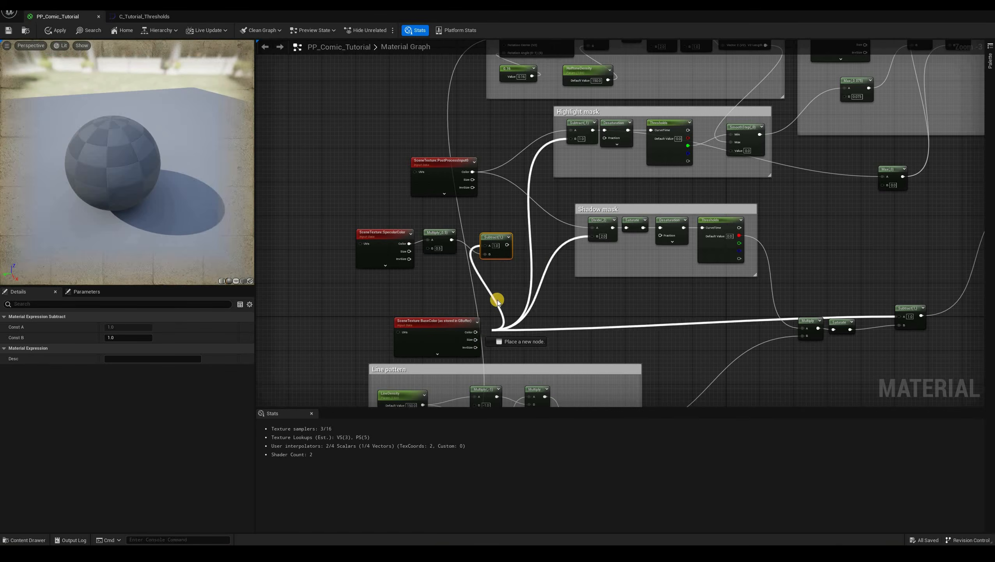
left_click_drag(498, 301, 476, 331, "ctrl")
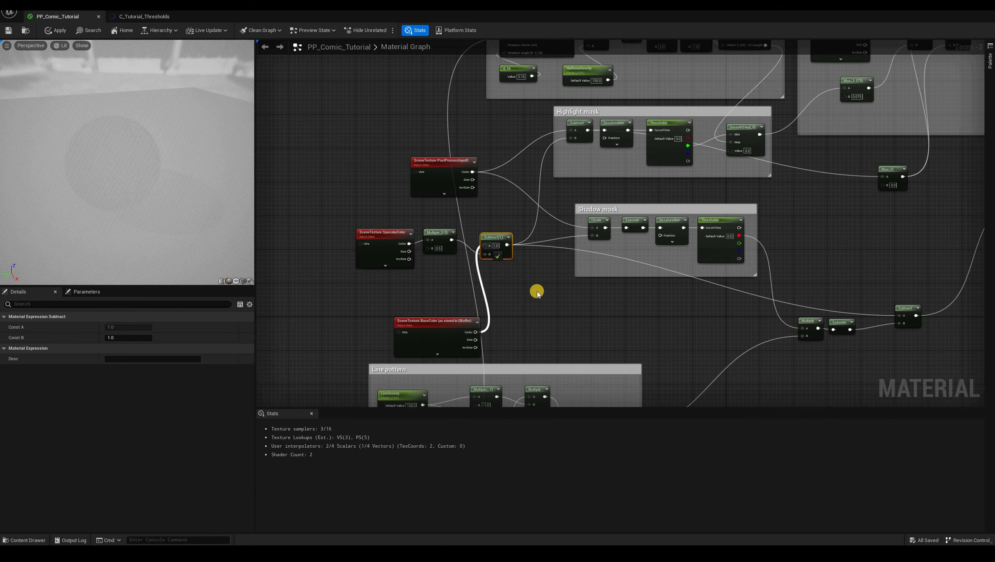
left_click_drag(474, 286, 486, 245)
left_click(59, 30)
left_click(9, 30)
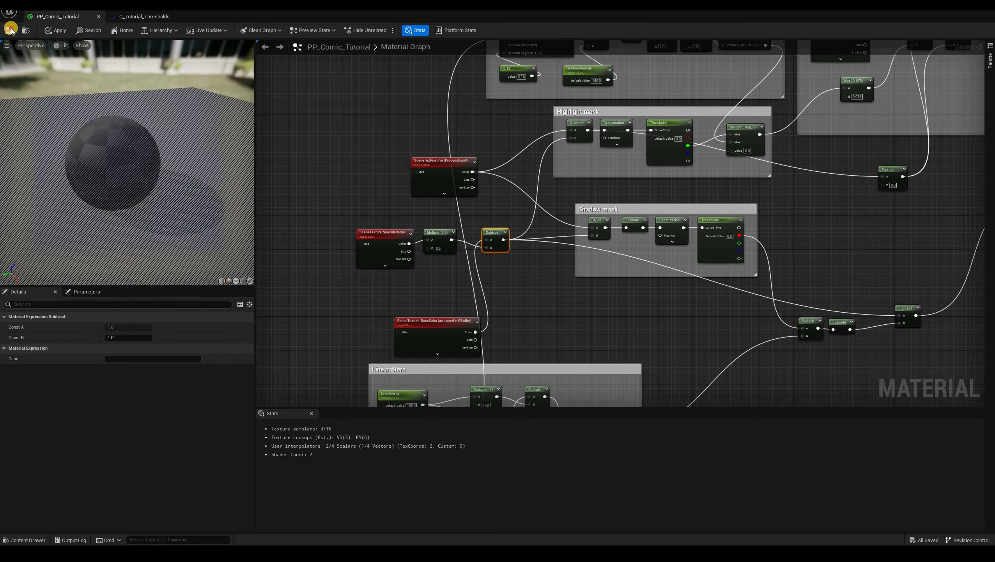
left_click(55, 31)
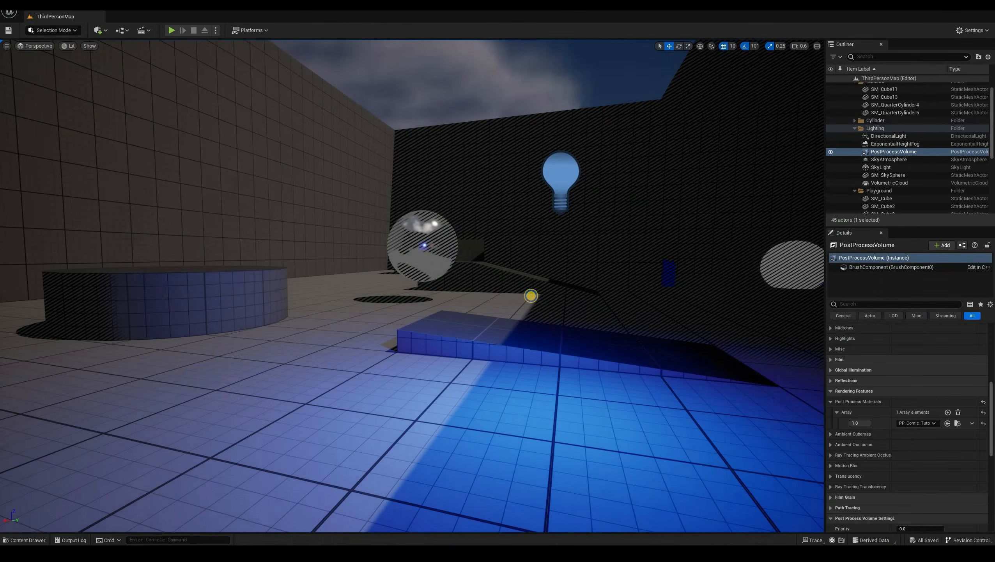
Show the material graph beside the reflective sphere in the level, set the SpecularColor Multiply's B to 0.8, and apply the material.
right_click_drag(529, 296, 319, 134)
key("alt+Tab")
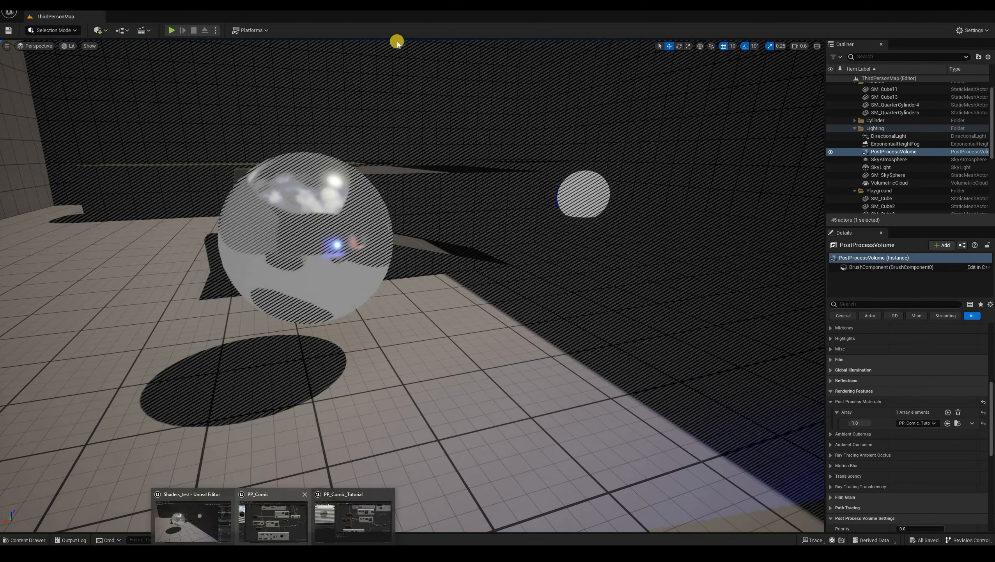
key("shift+F11")
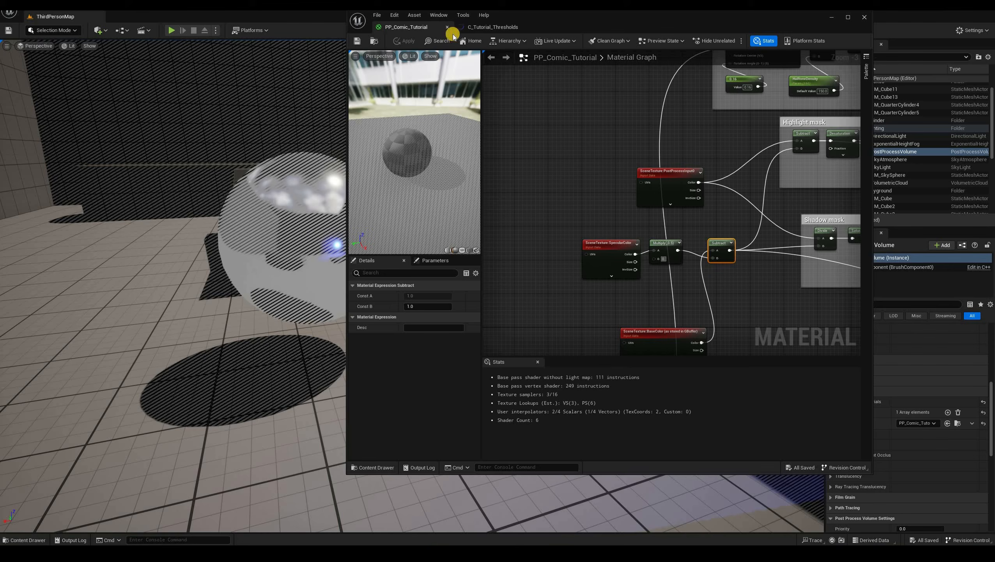
type("0.8")
key("Return")
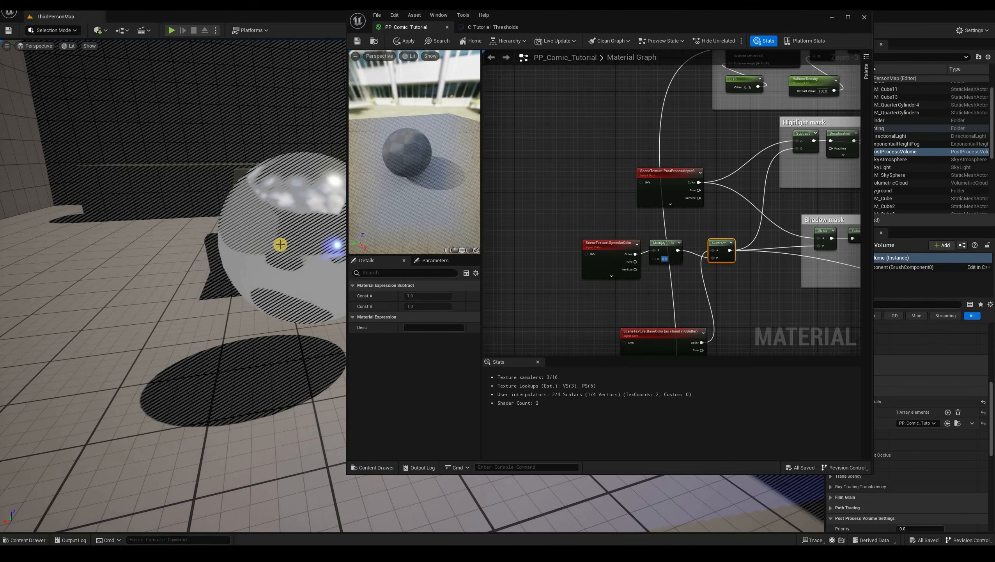
left_click(405, 41)
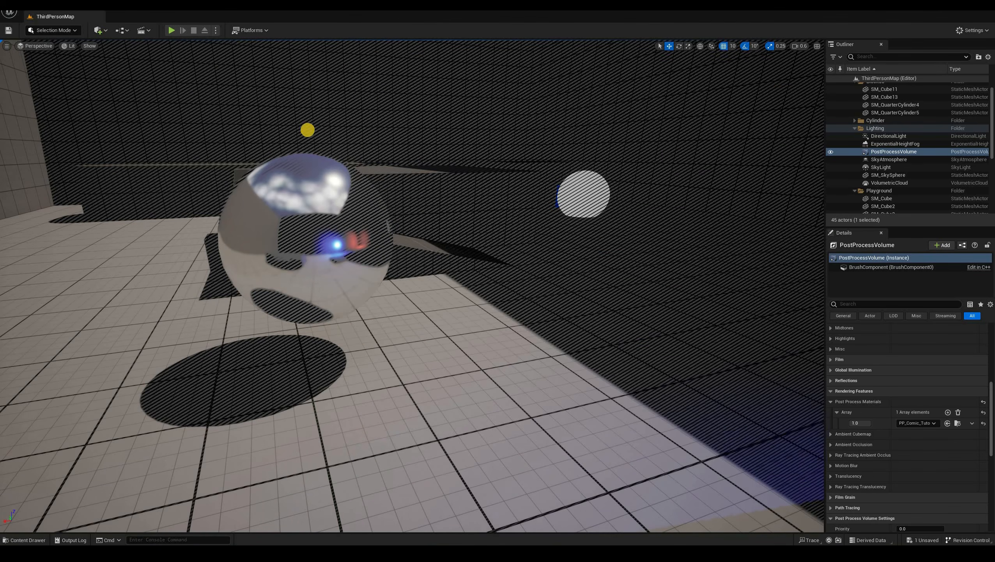
Play the level, run the character into the blue light, and detach the camera to inspect its halftone highlights near and far.
key("alt+p")
key("w")
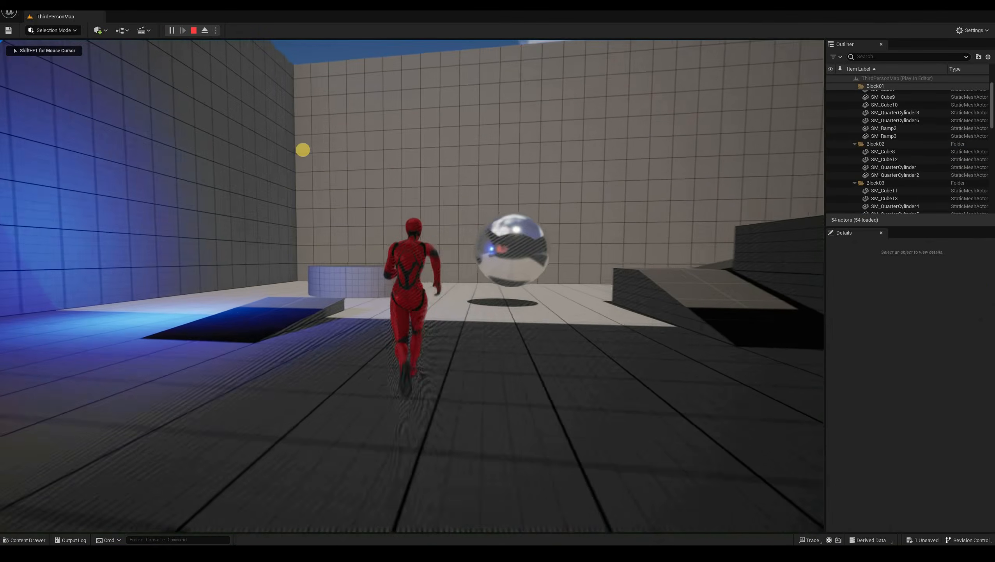
key("w")
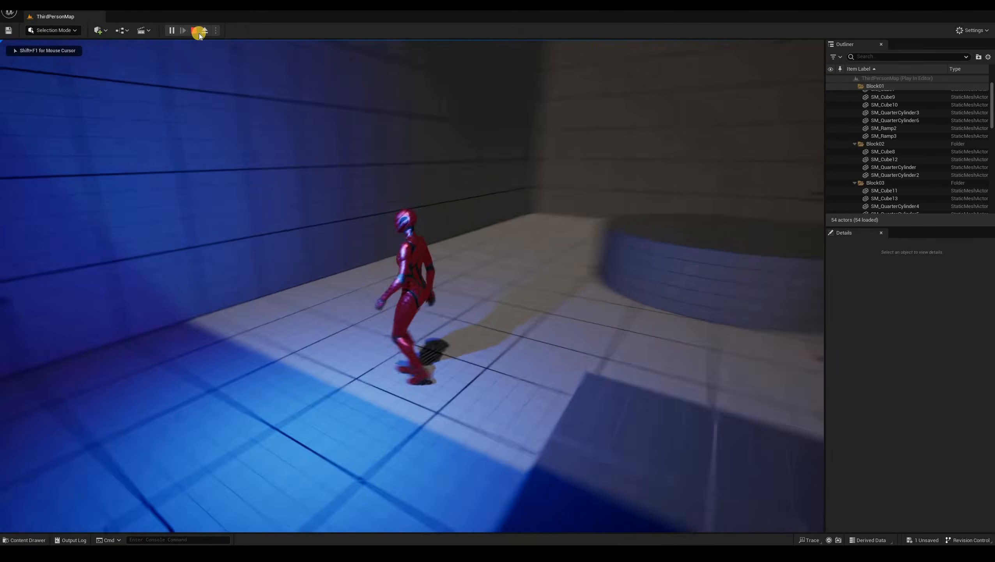
key("shift+F1")
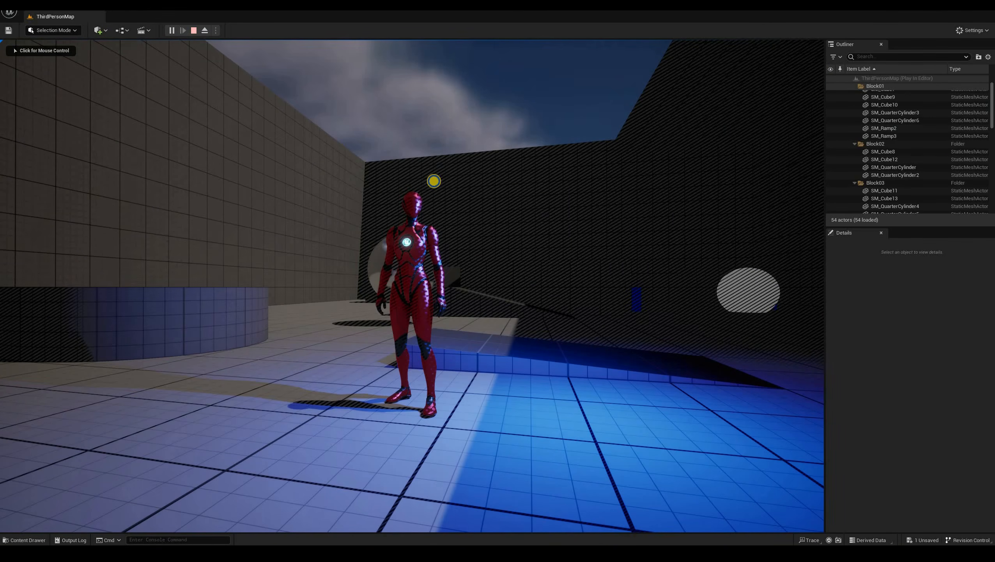
key("F8")
scroll(444, 389, "up", 10)
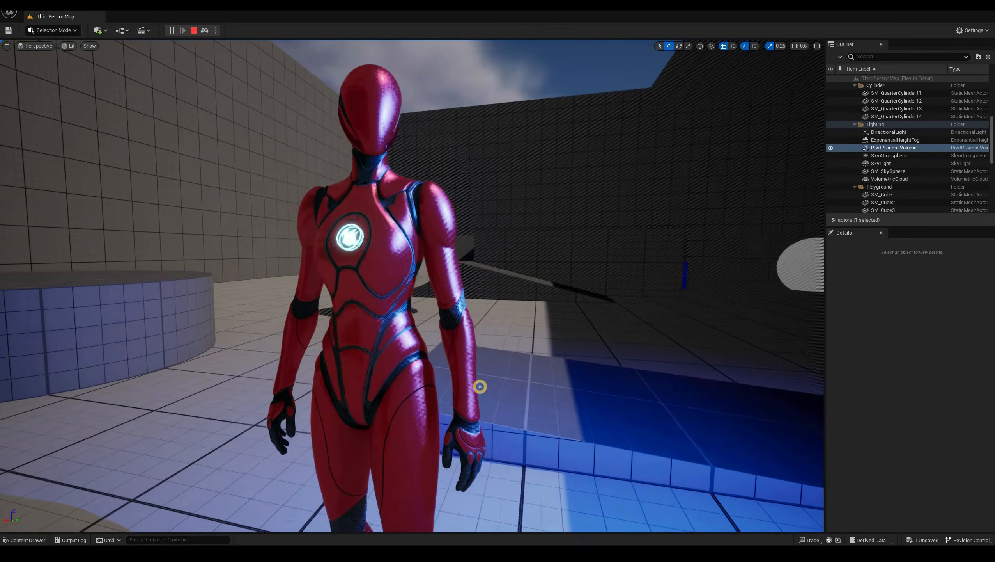
scroll(480, 387, "down", 8)
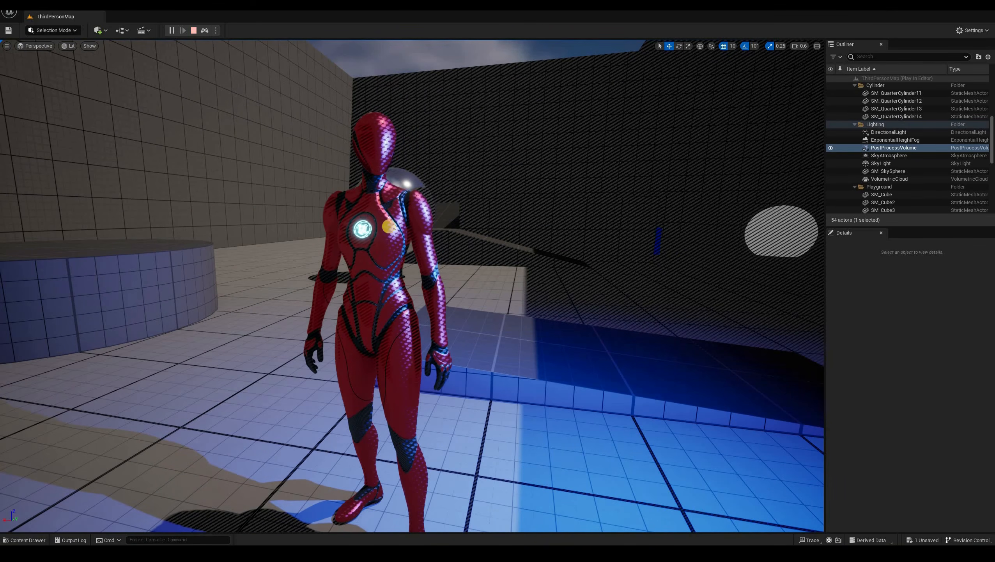
Retake control of the character and move it across the blue-lit floor to check the shading near the reflective sphere.
key("F8")
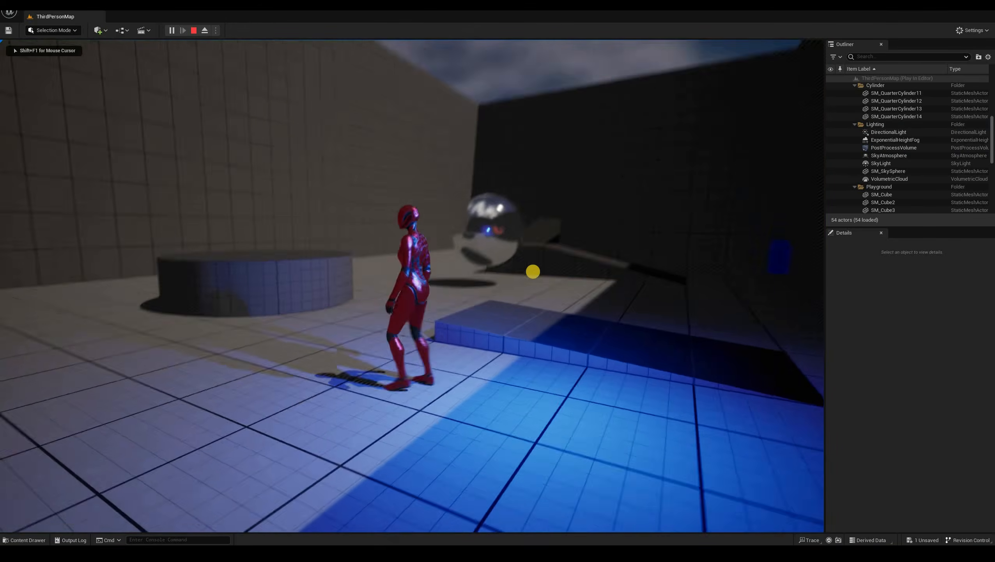
key("d")
key("d")
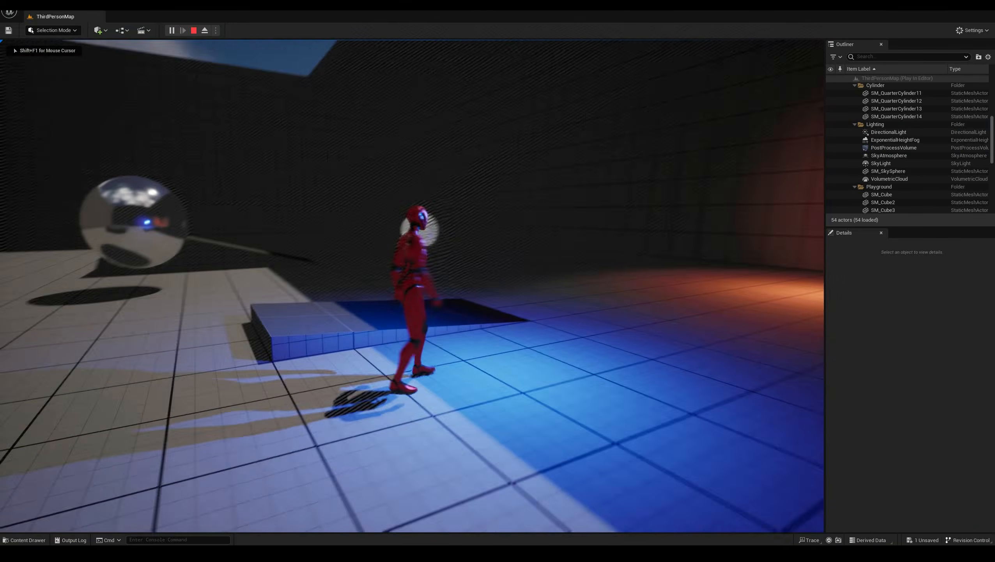
key("w")
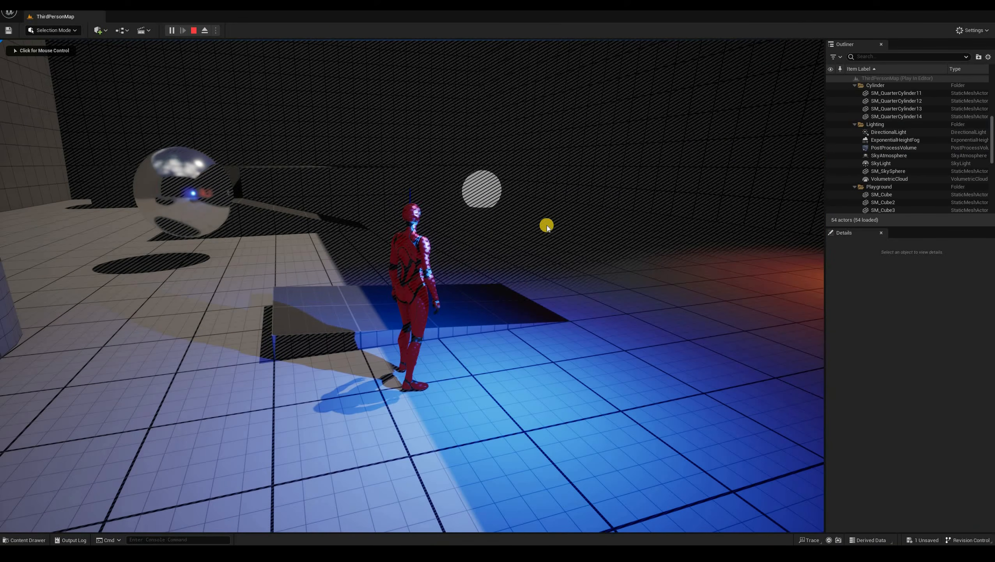
Return to the PP_Comic_Tutorial material graph, review the highlight and shadow mask groups, and save the material.
key("alt+Tab")
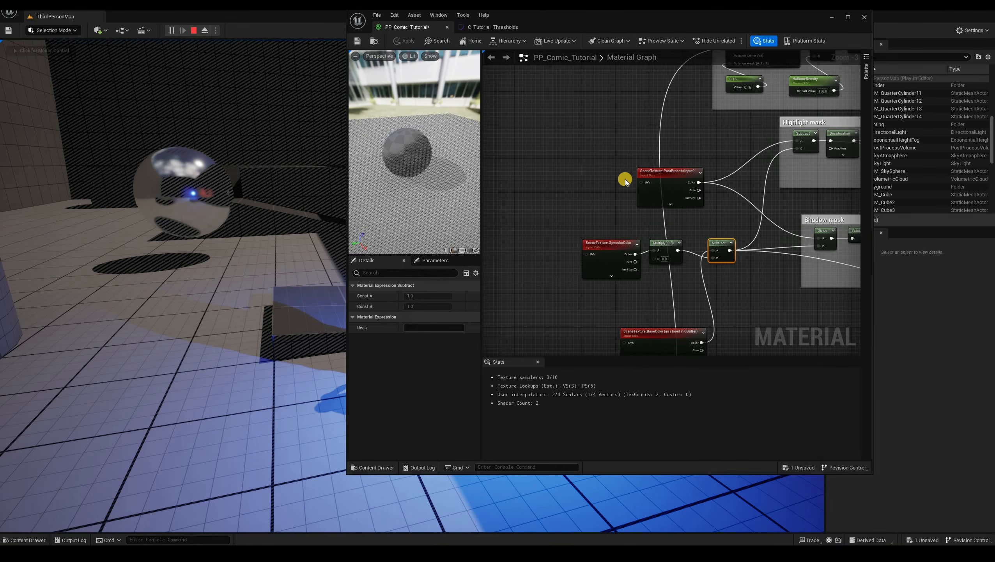
scroll(589, 160, "down", 1)
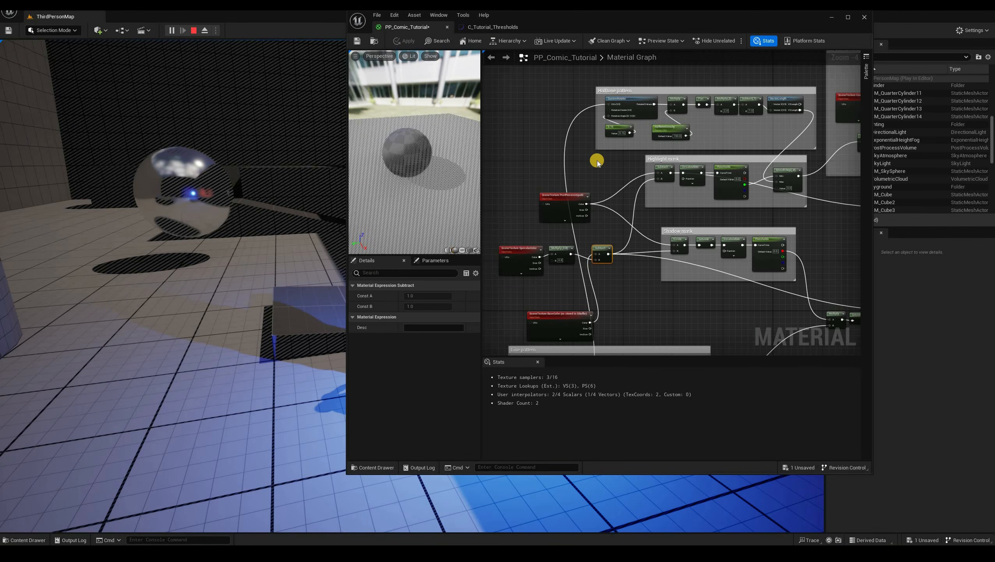
right_click_drag(597, 161, 510, 181)
left_click(595, 157)
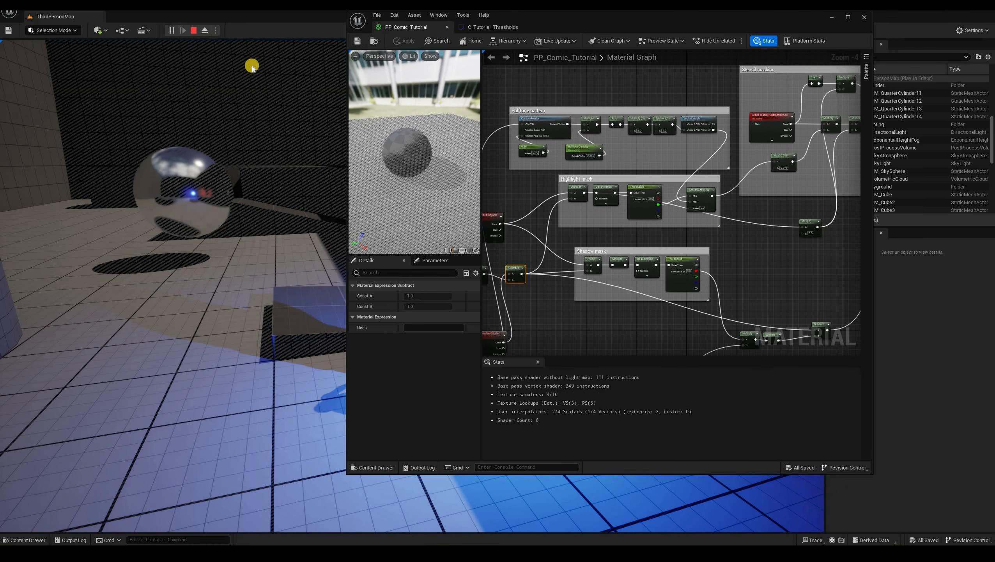
Run the character around the blue-lit floor to check the comic shading from the front, and end the play session.
left_click(218, 79)
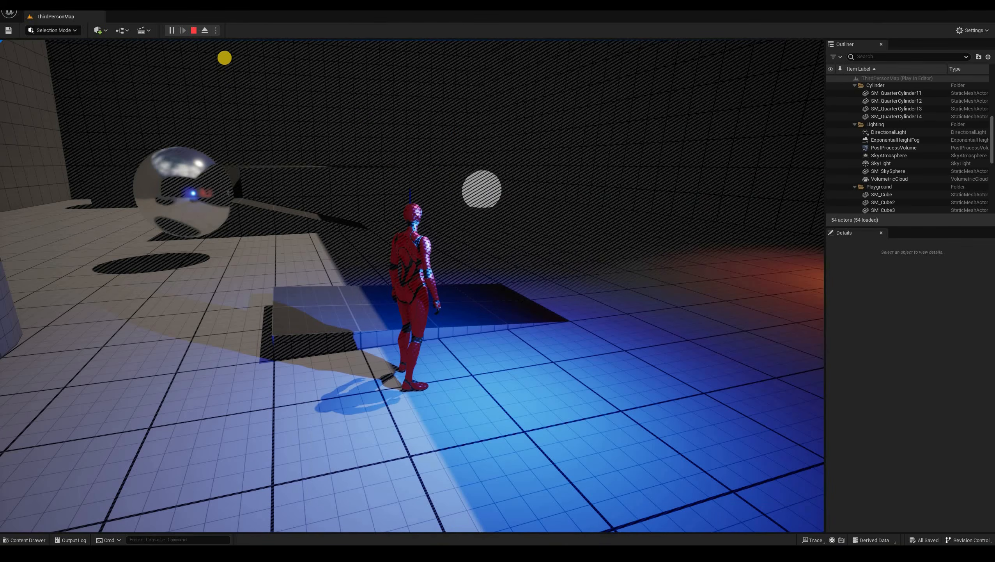
key("a")
key("s")
key("d")
key("s")
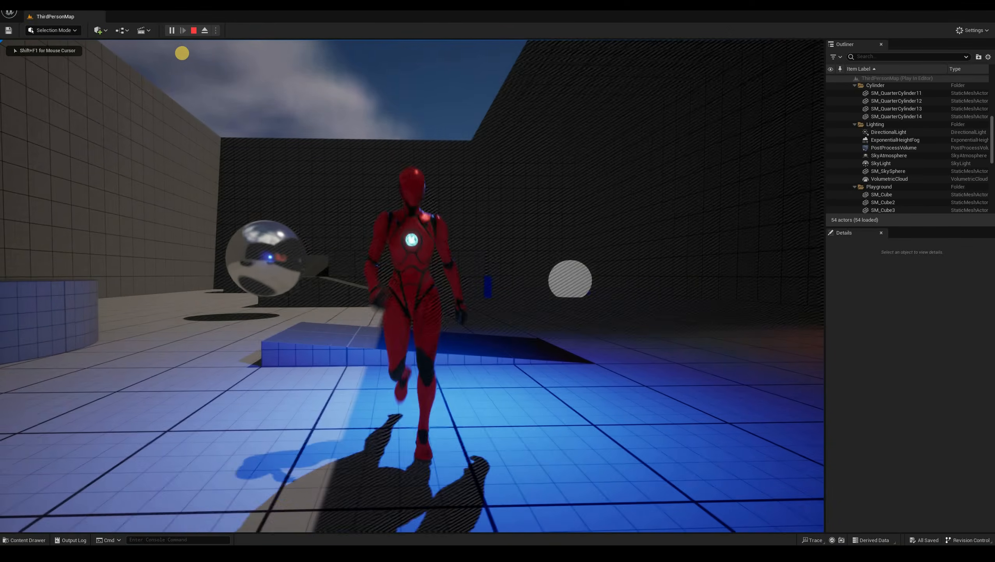
key("a")
key("s")
key("shift+F1")
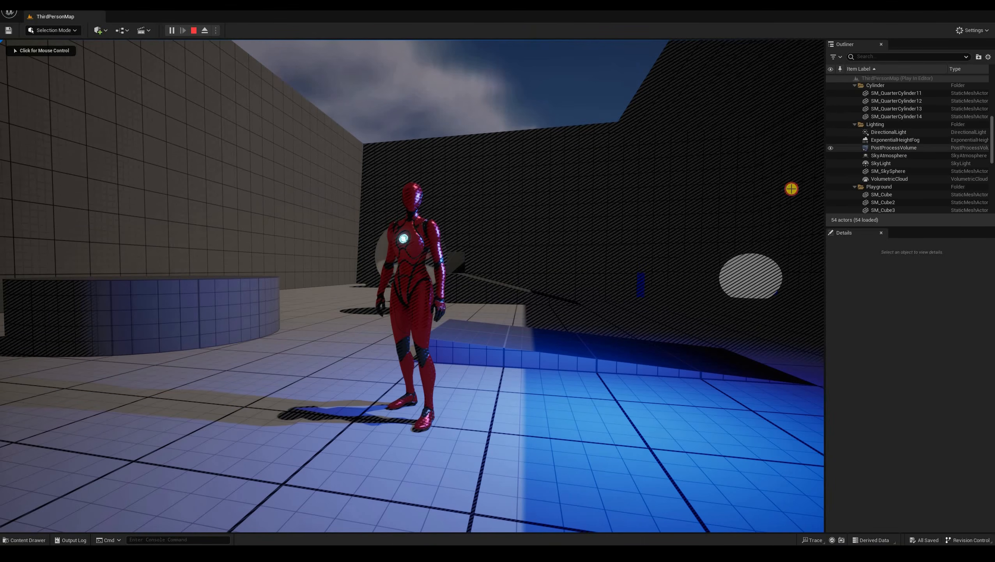
key("Escape")
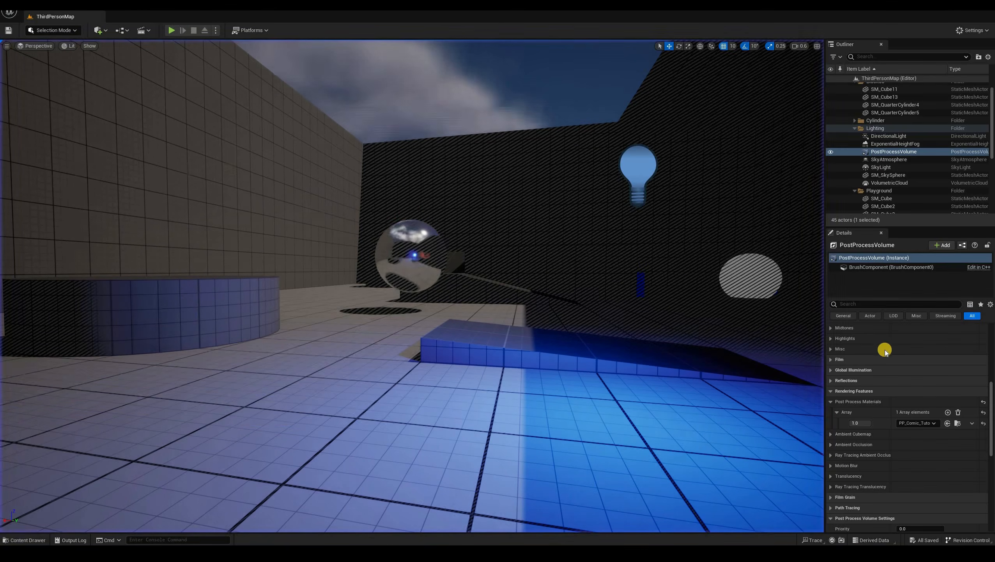
Collapse the PostProcessVolume's Post Process Materials and Post Process Volume Settings, and enable the Intensity override under Chromatic Aberration.
left_click(894, 144)
key("Down")
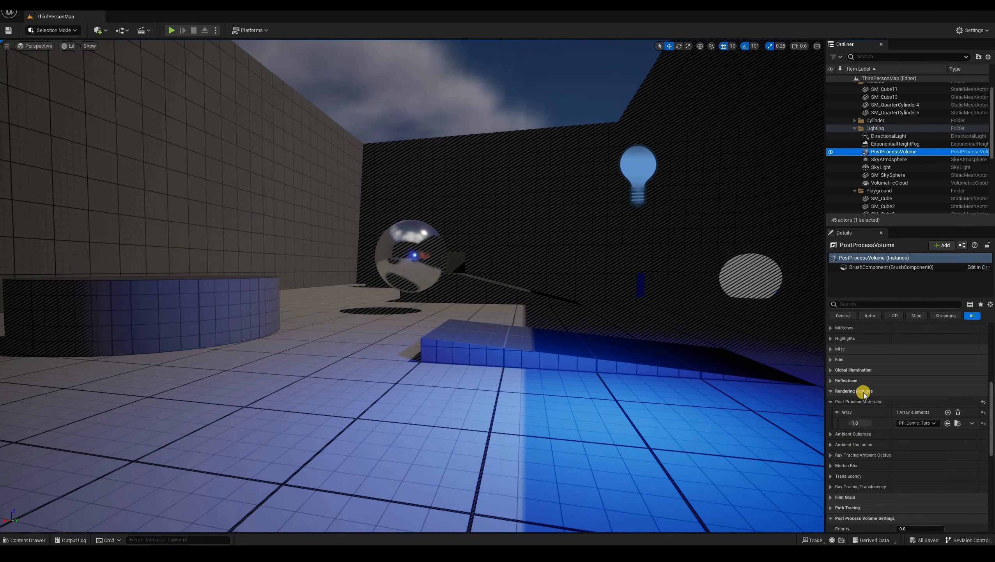
scroll(830, 461, "down", 3)
left_click(829, 462)
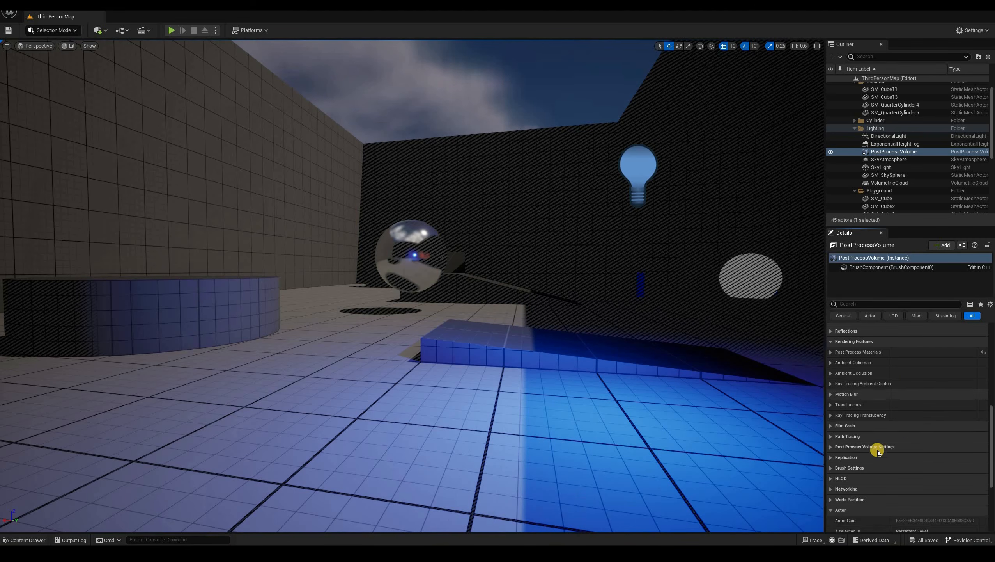
scroll(889, 439, "down", 2)
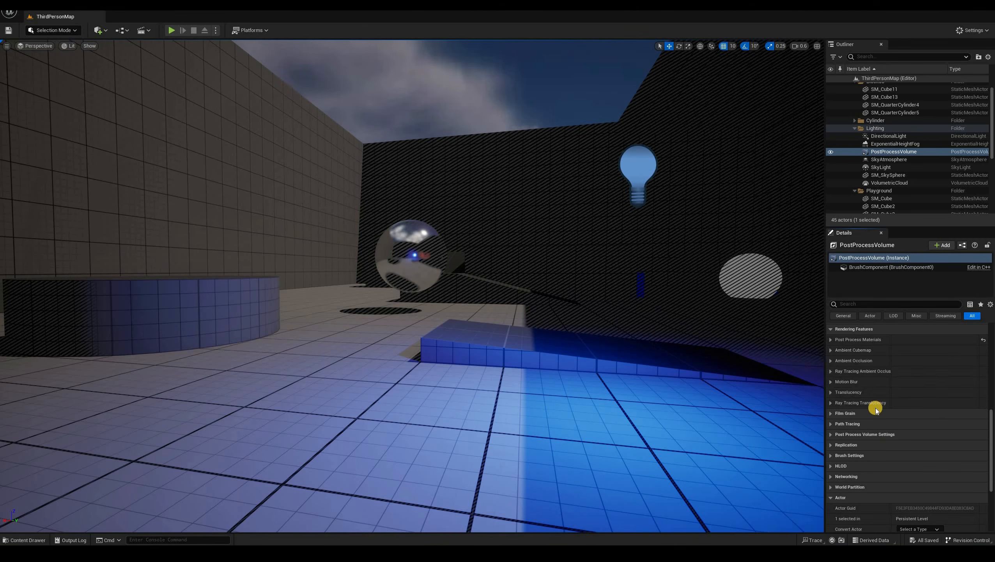
scroll(876, 409, "up", 4)
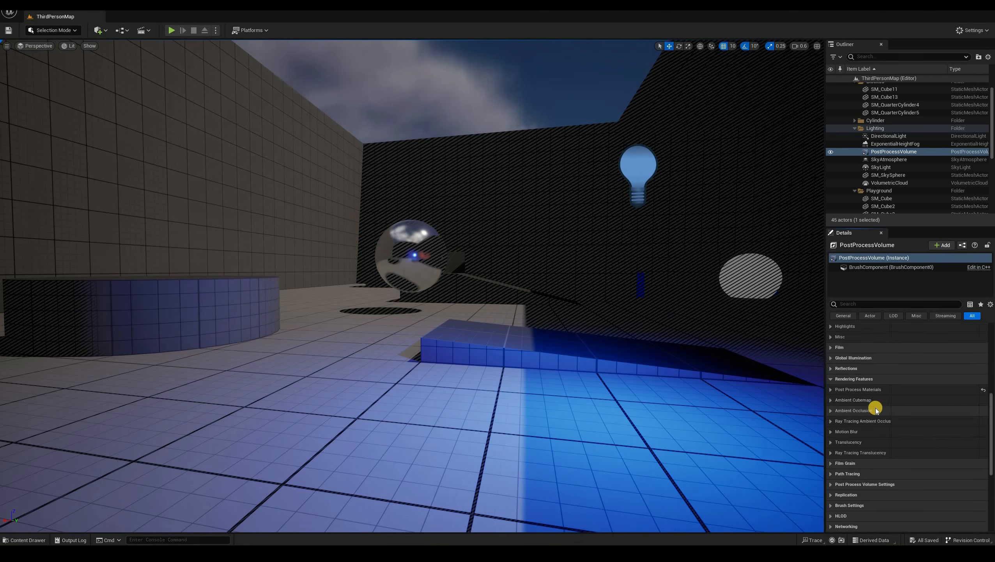
scroll(876, 409, "up", 14)
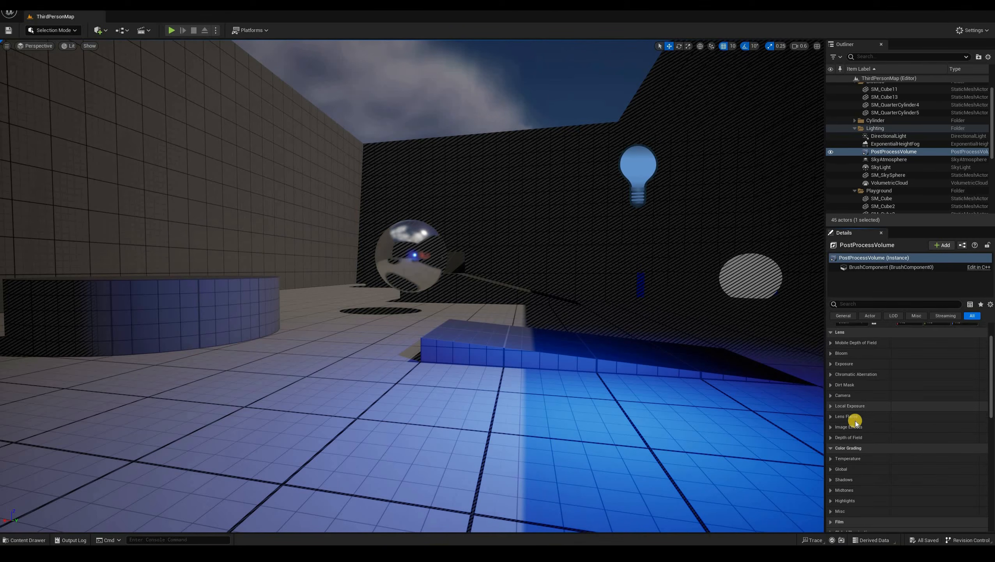
scroll(855, 421, "up", 1)
left_click(841, 387)
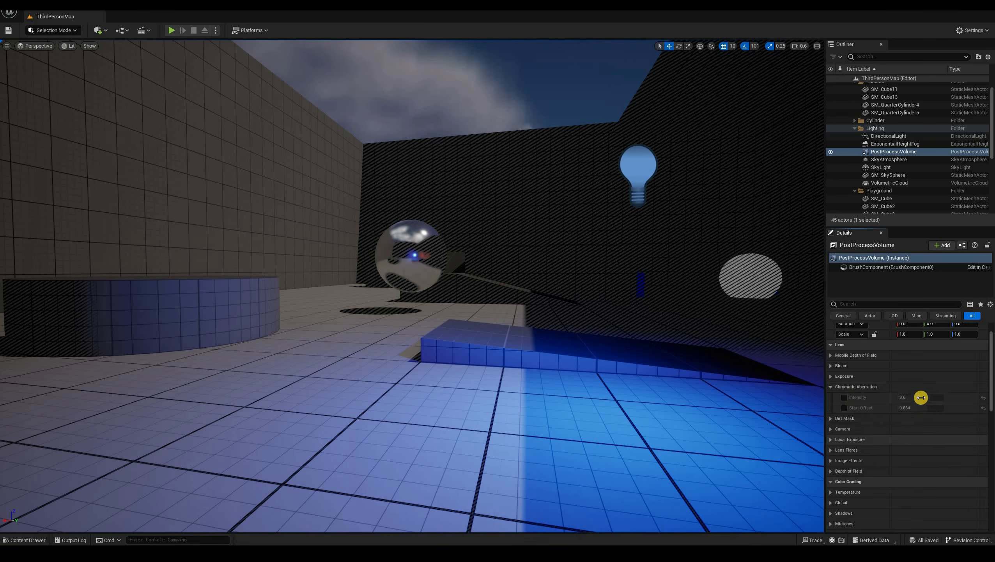
left_click(844, 397)
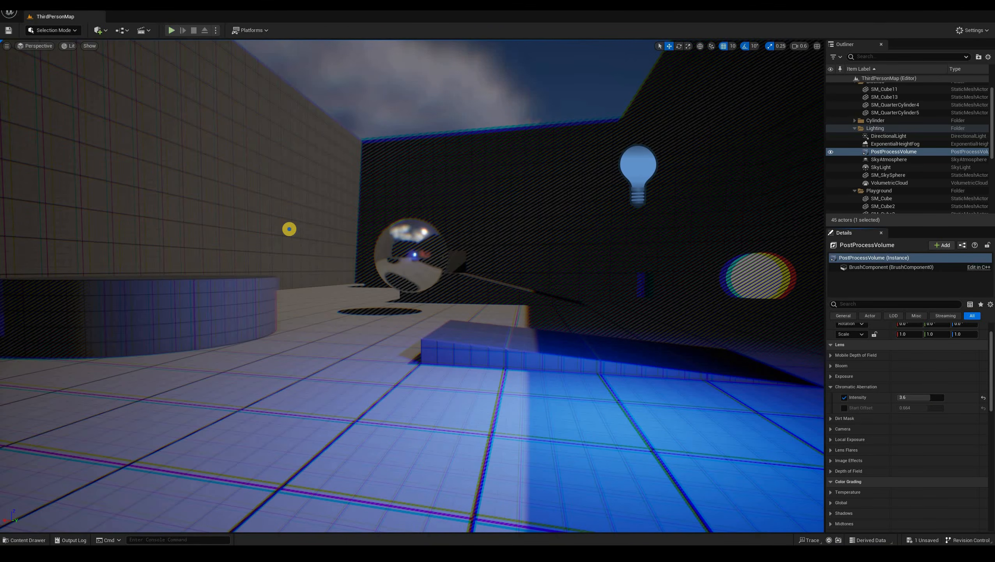
Play the level with chromatic aberration, detach the camera near the character, and inspect its upper body in a fullscreen viewport.
key("alt+p")
key("w")
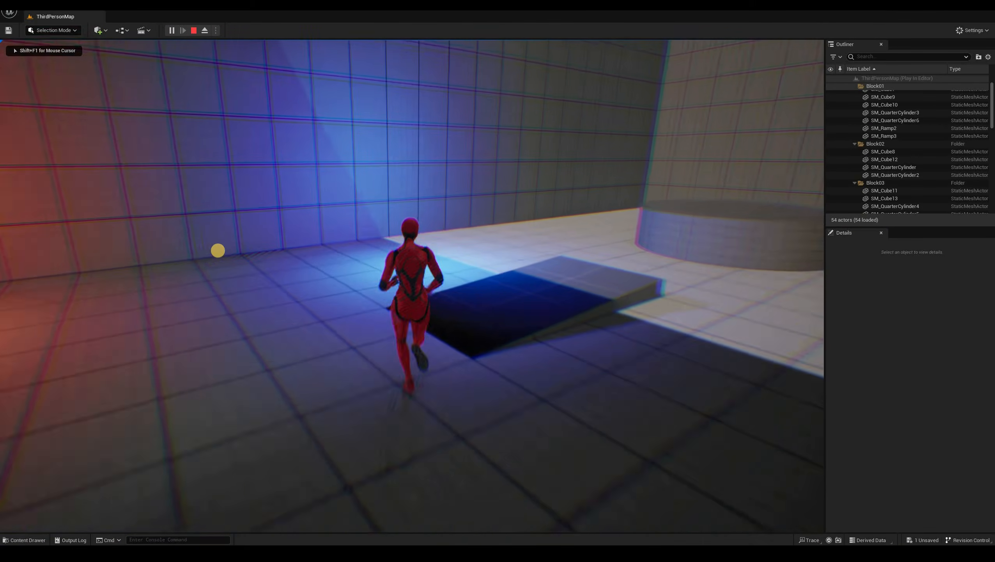
key("w")
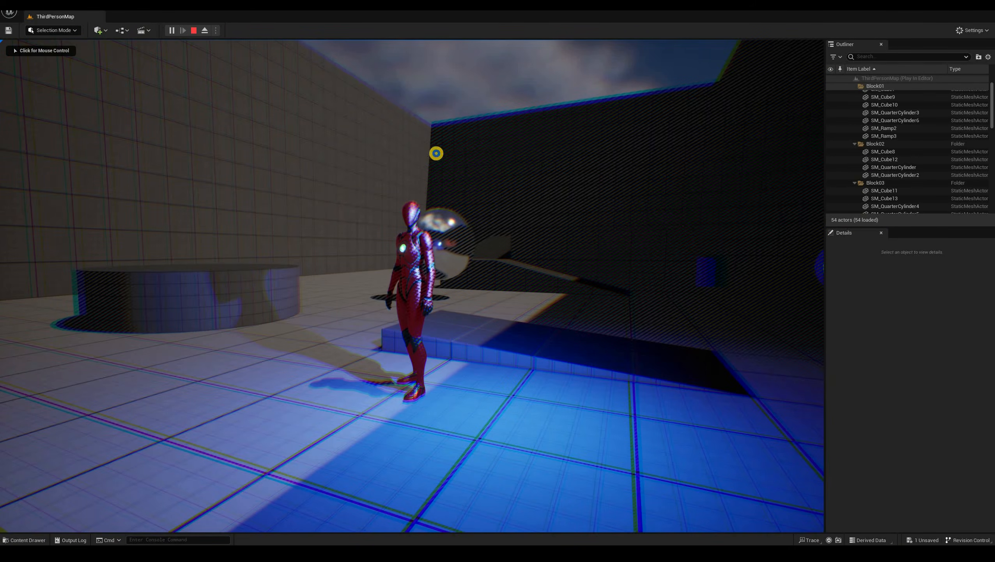
key("F8")
key("w")
mouse_move(410, 161)
right_mouse_down()
mouse_move(402, 159)
mouse_move(413, 178)
right_mouse_up()
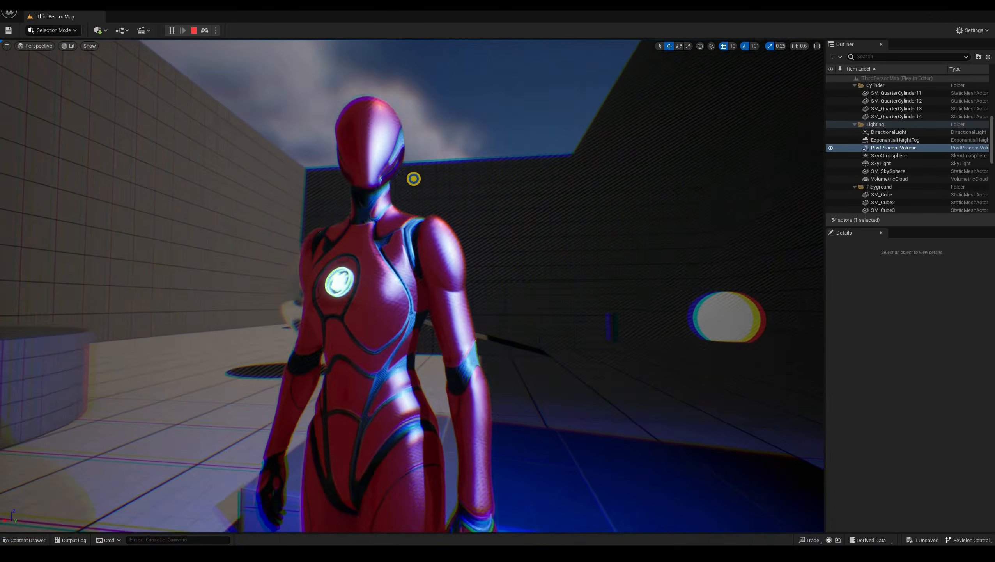
key("F11")
right_click_drag(202, 359, 208, 358)
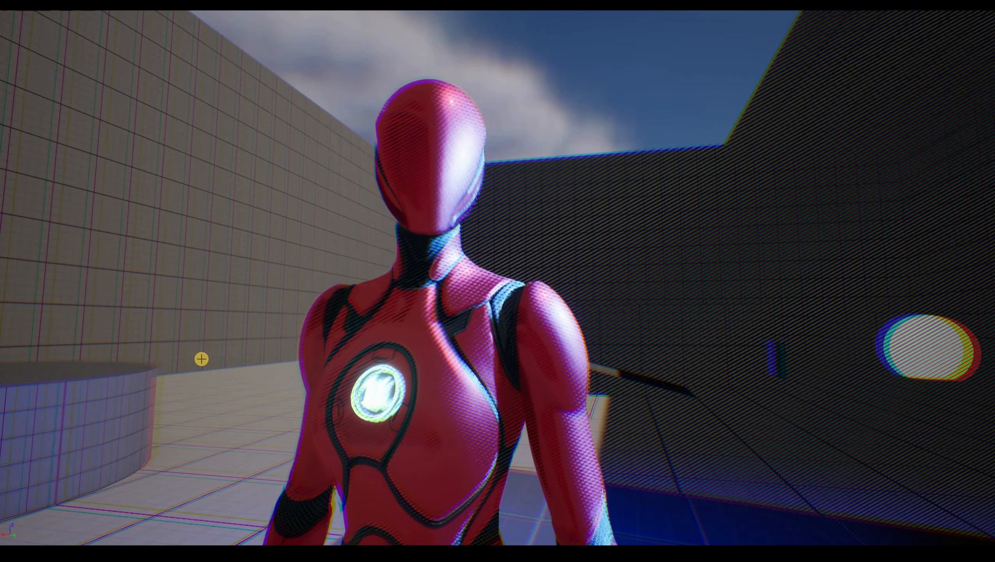